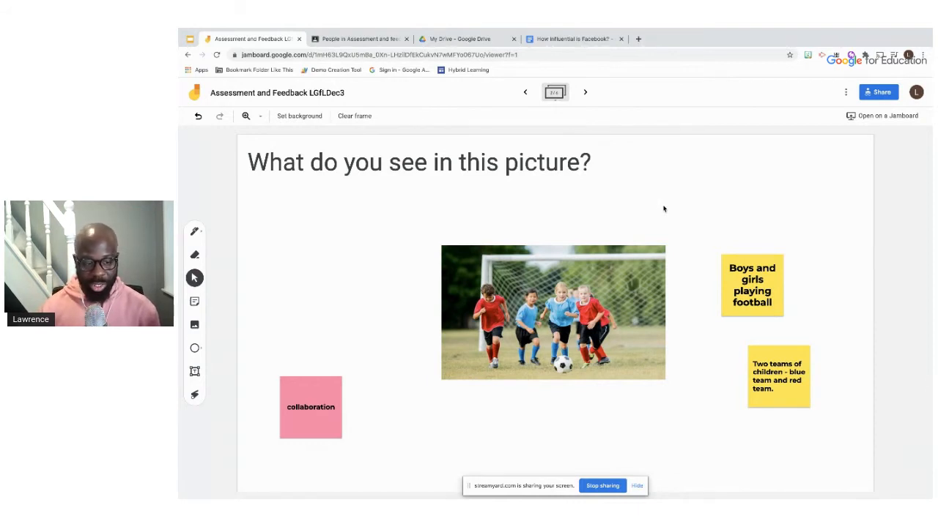
Examine the sticky note colours and the image source options on the football picture frame, closing both dialogs without adding anything
{"action": "left_click", "coordinate": [746, 289]}
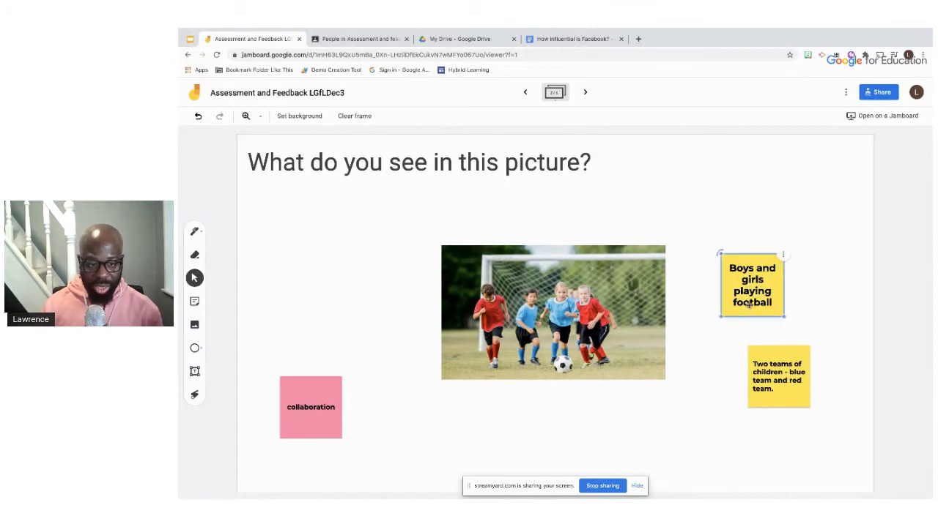
{"action": "left_click", "coordinate": [773, 325]}
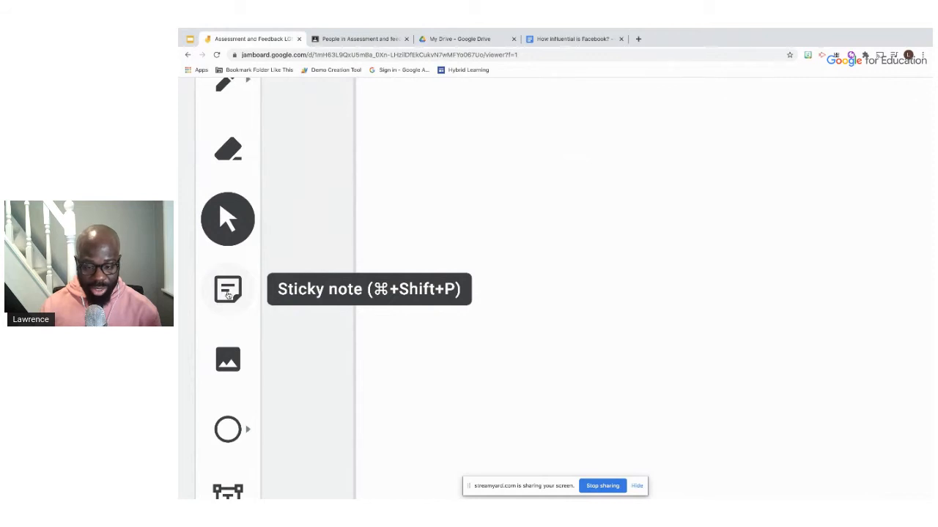
{"action": "left_click", "coordinate": [228, 293]}
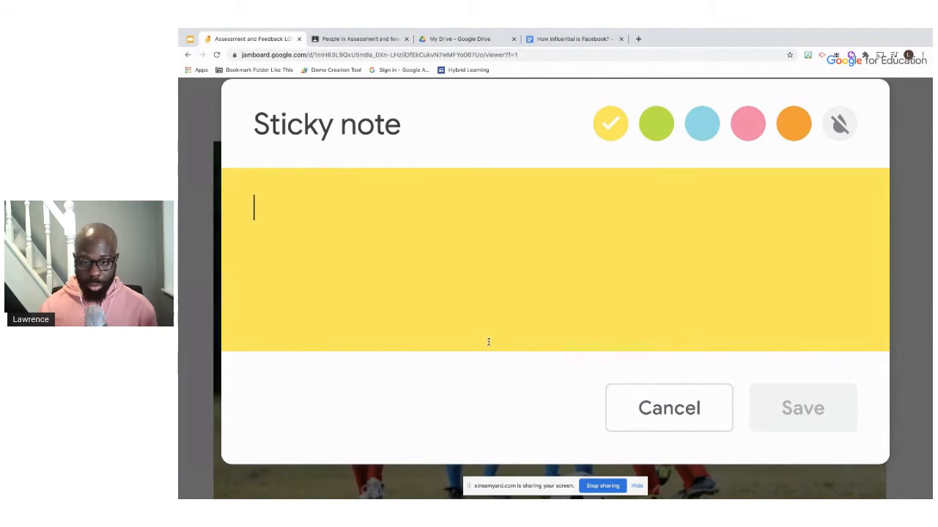
{"action": "left_click", "coordinate": [669, 410]}
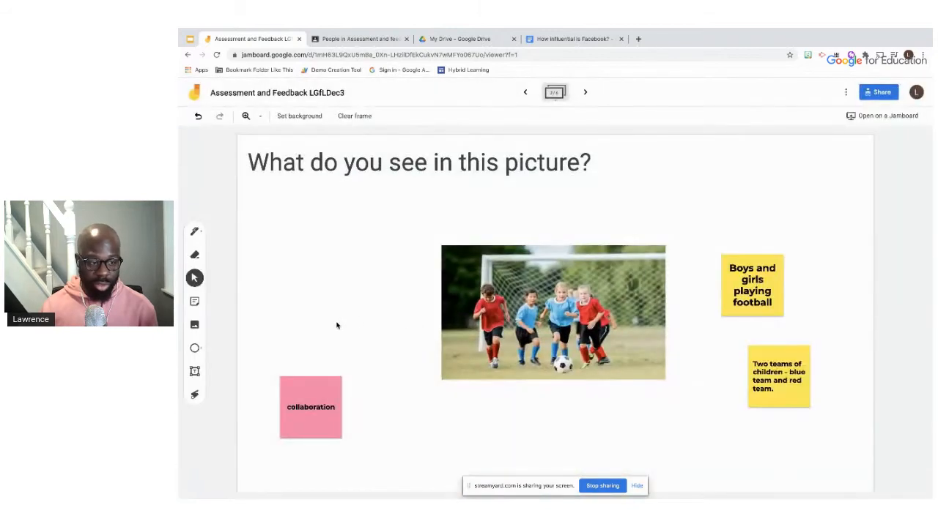
{"action": "left_click", "coordinate": [195, 326]}
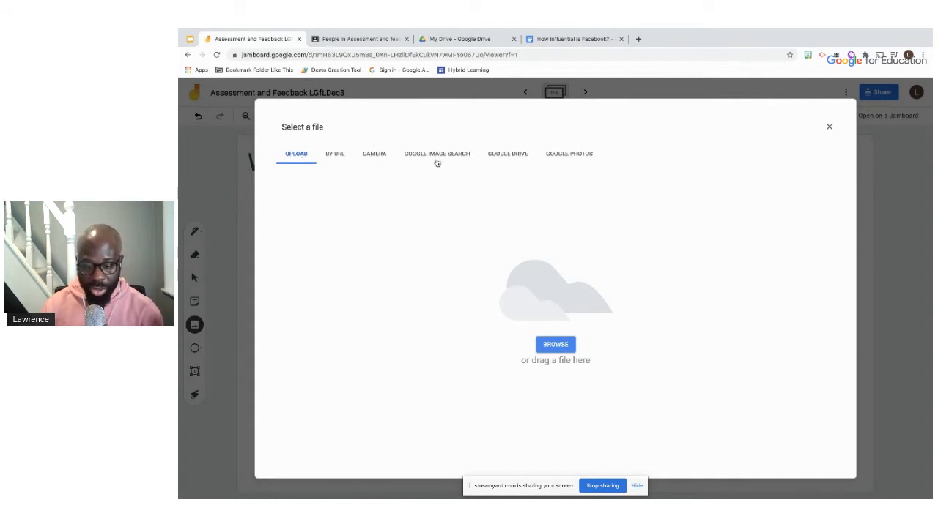
{"action": "left_click", "coordinate": [828, 130]}
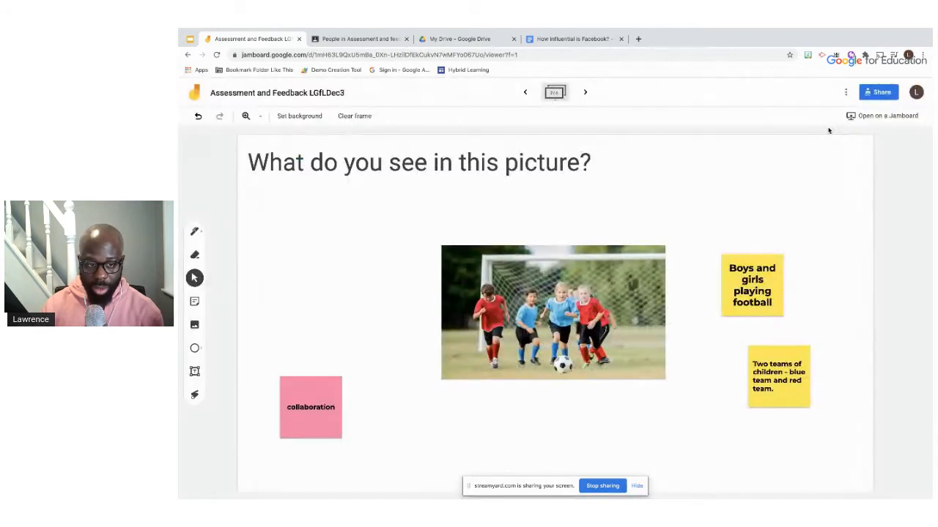
Locate Jamboard in the Google apps launcher from a new browser tab
{"action": "left_click", "coordinate": [638, 39]}
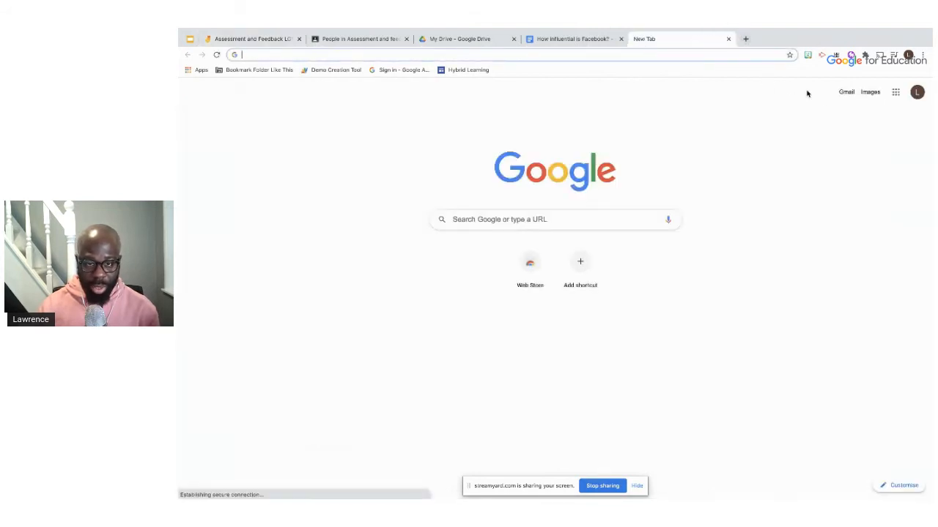
{"action": "left_click", "coordinate": [895, 93]}
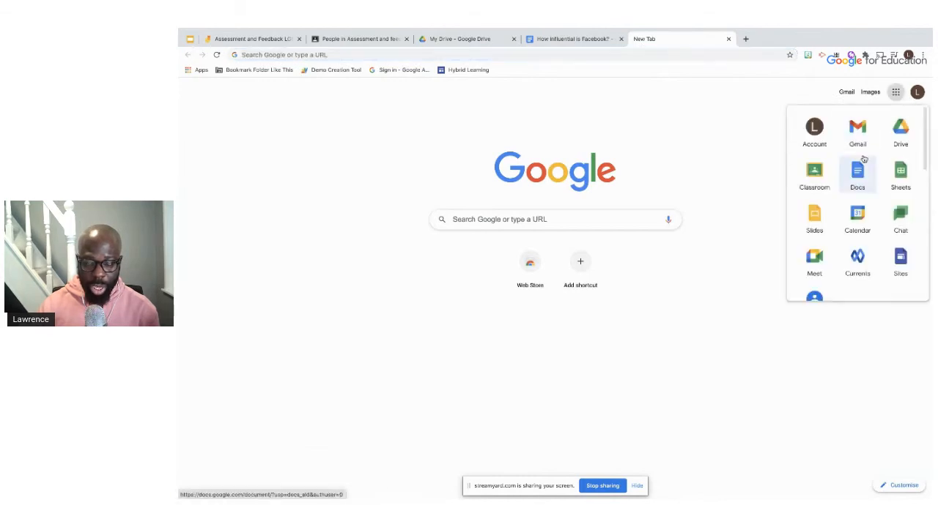
{"action": "scroll", "coordinate": [858, 165], "scroll_direction": "down", "scroll_amount": 2}
{"action": "scroll", "coordinate": [863, 159], "scroll_direction": "down", "scroll_amount": 5}
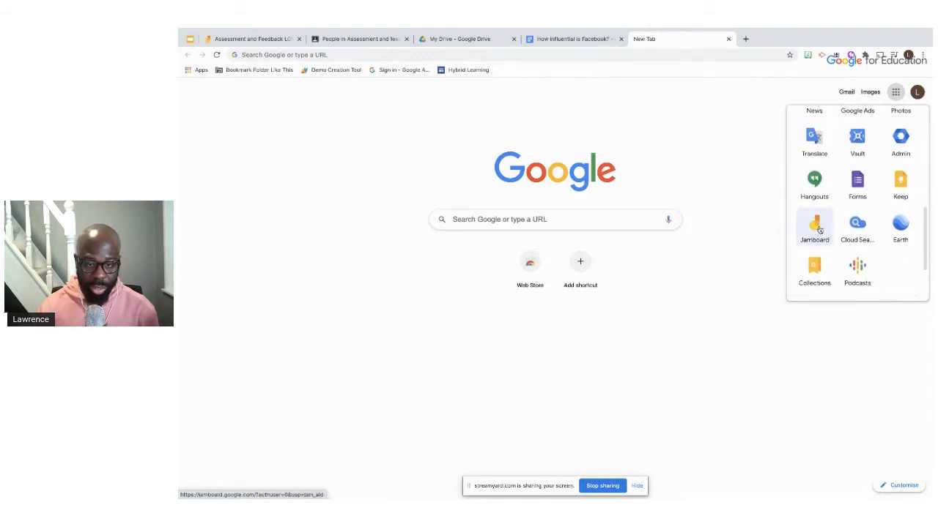
{"action": "scroll", "coordinate": [816, 229], "scroll_direction": "up", "scroll_amount": 2}
{"action": "scroll", "coordinate": [816, 229], "scroll_direction": "right", "scroll_amount": 1}
{"action": "scroll", "coordinate": [816, 229], "scroll_direction": "right", "scroll_amount": 2}
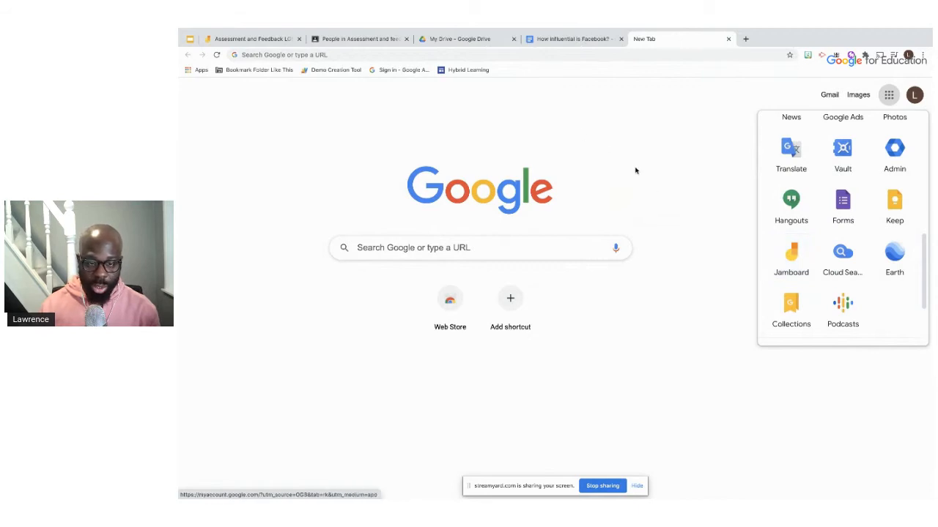
{"action": "scroll", "coordinate": [635, 169], "scroll_direction": "down", "scroll_amount": 2}
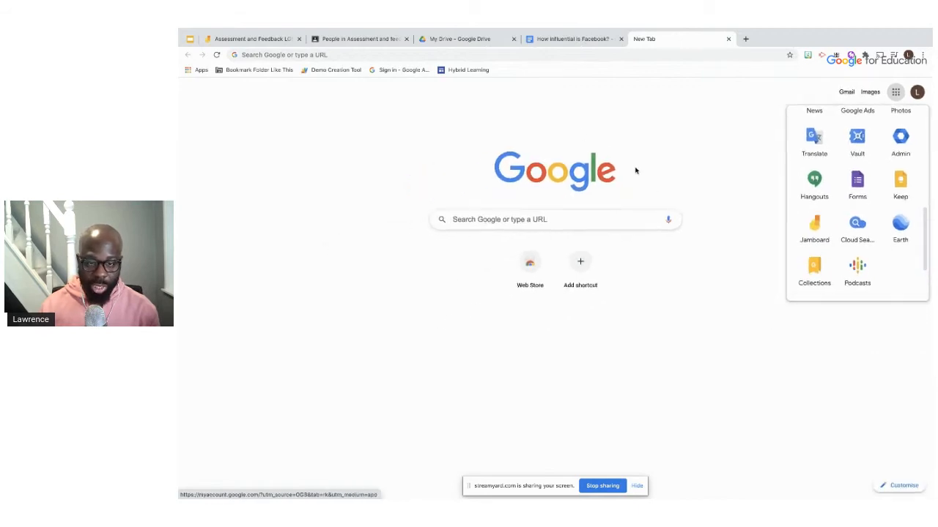
Return to the Assessment and Feedback jam and go past the "Of Mice and Men" frame to the equation-marking frame
{"action": "left_click", "coordinate": [254, 41]}
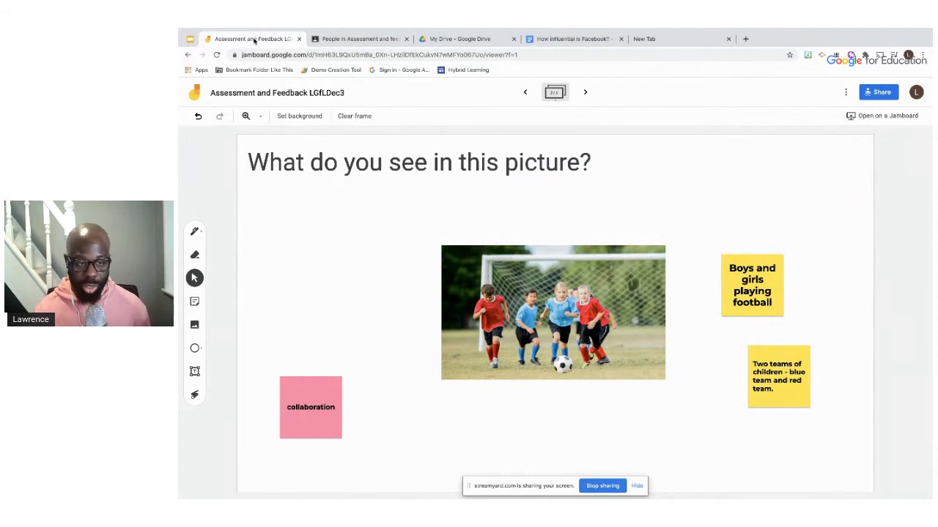
{"action": "left_click", "coordinate": [584, 93]}
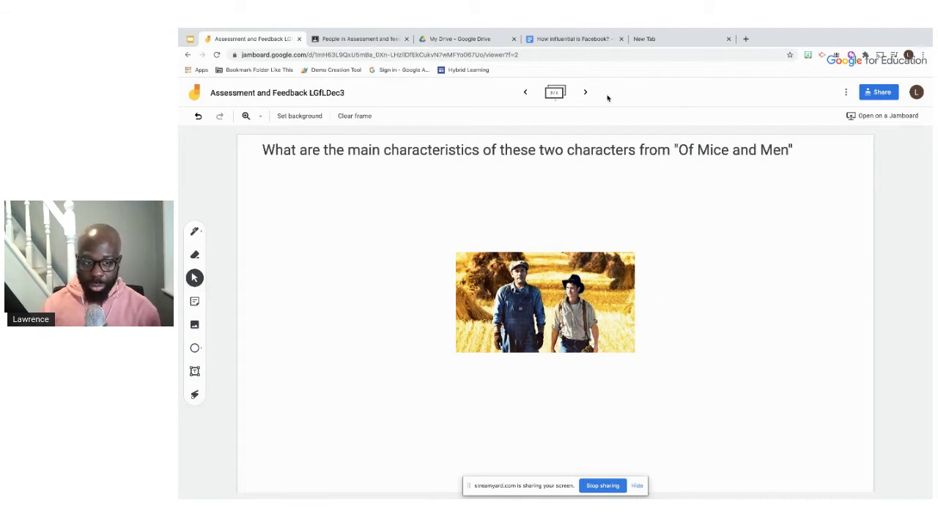
{"action": "left_click", "coordinate": [585, 92]}
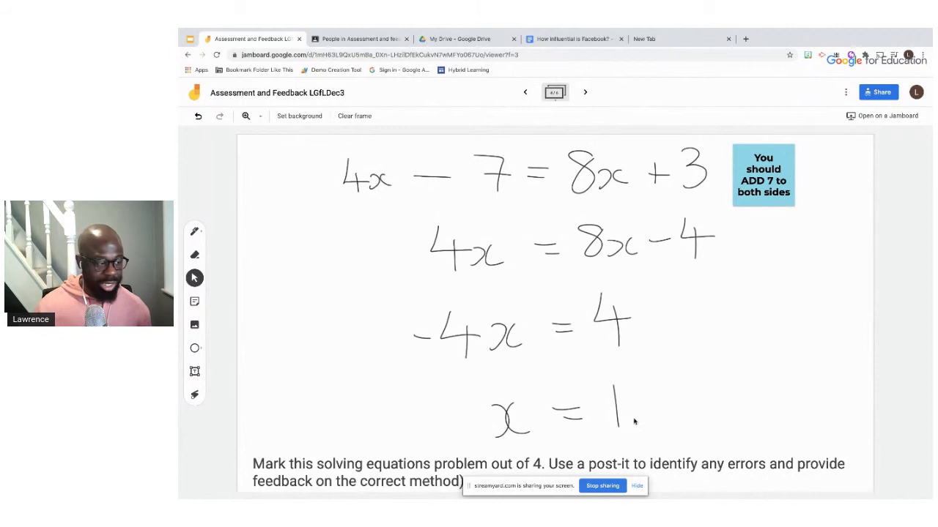
Hide the screen-sharing bar and handwrite a 7 beside the blue sticky note with the Pen
{"action": "left_click", "coordinate": [637, 485]}
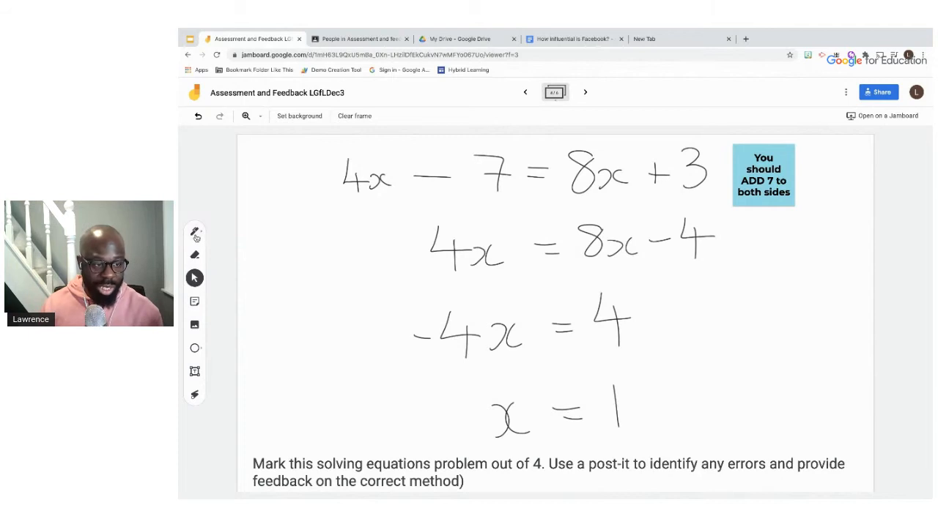
{"action": "left_click", "coordinate": [195, 233]}
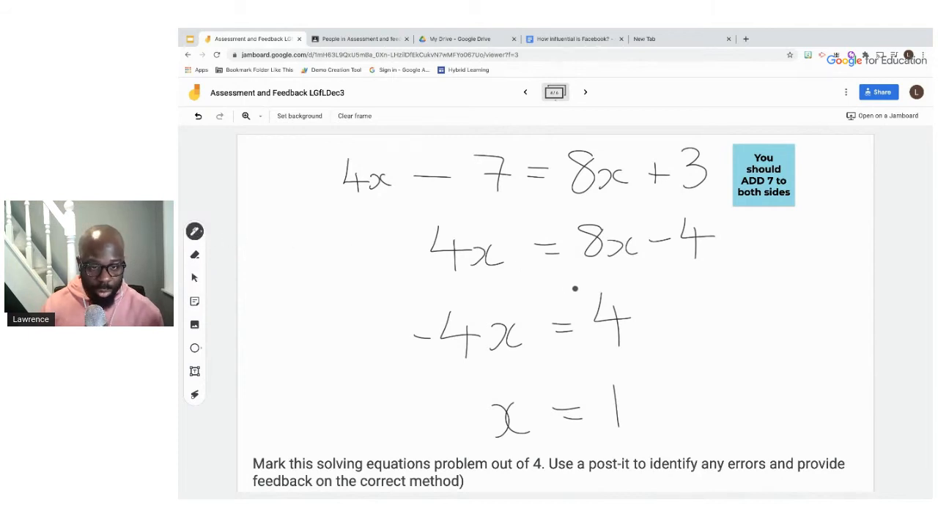
{"action": "mouse_move", "coordinate": [820, 163]}
{"action": "left_mouse_down"}
{"action": "mouse_move", "coordinate": [832, 191]}
{"action": "mouse_move", "coordinate": [827, 209]}
{"action": "left_mouse_up"}
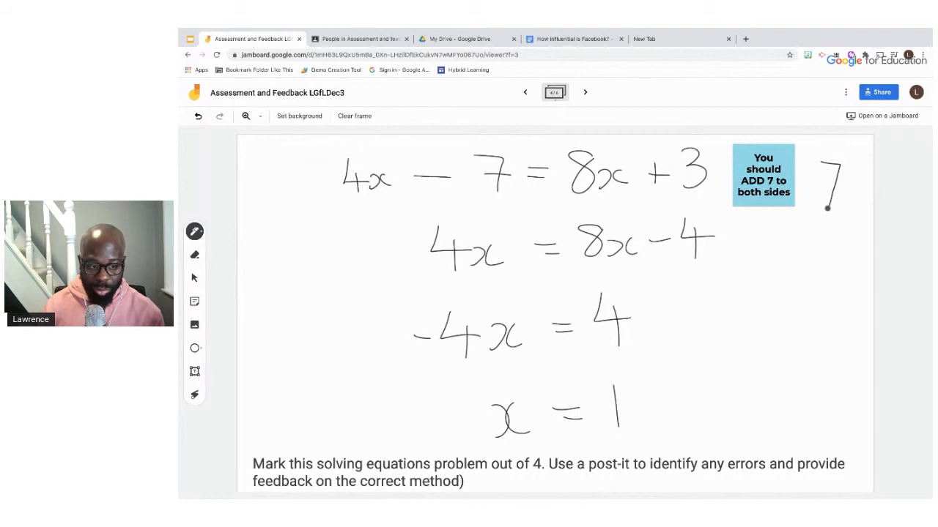
Go to the jam's next frame and close the jam to switch to the Google Classroom class
{"action": "left_click", "coordinate": [586, 95]}
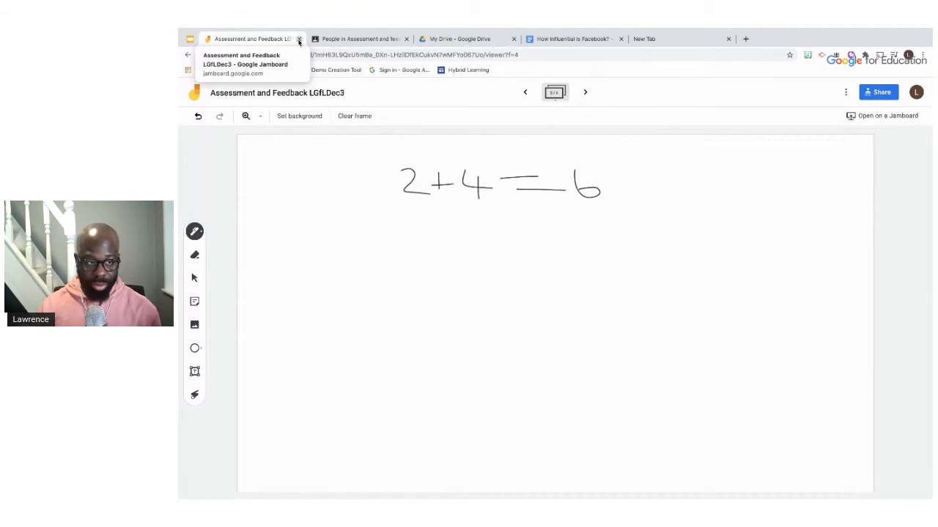
{"action": "left_click", "coordinate": [298, 39]}
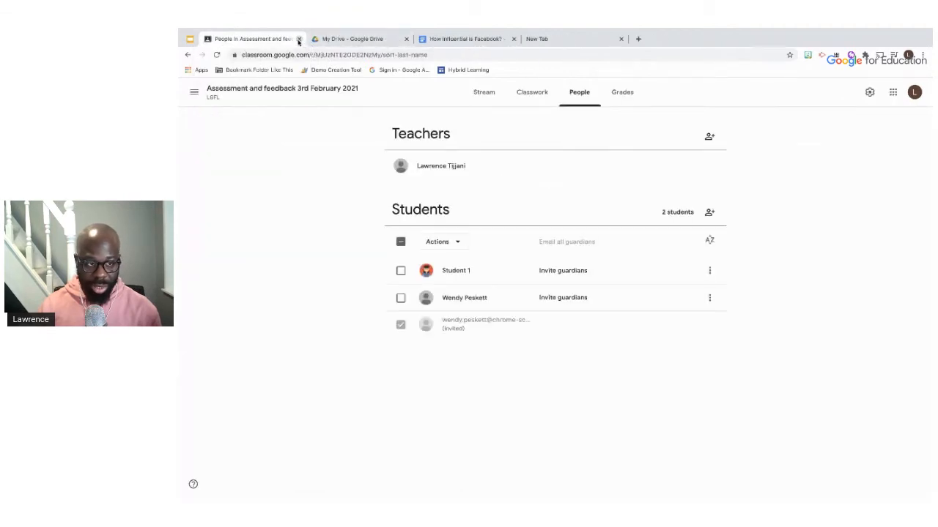
Review the class's Stream and its Classwork topics from the daily Check-In to Previous Work
{"action": "left_click", "coordinate": [490, 101]}
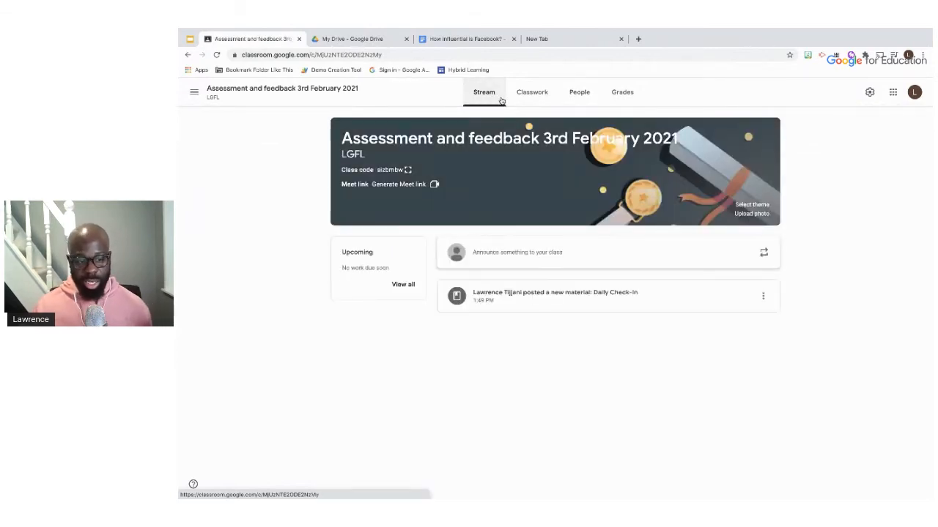
{"action": "left_click", "coordinate": [541, 98]}
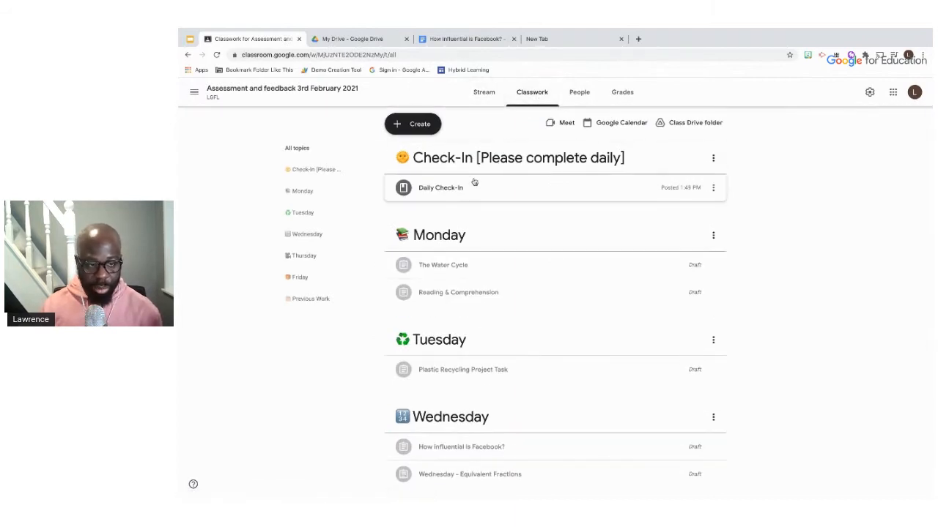
{"action": "scroll", "coordinate": [480, 204], "scroll_direction": "down", "scroll_amount": 2}
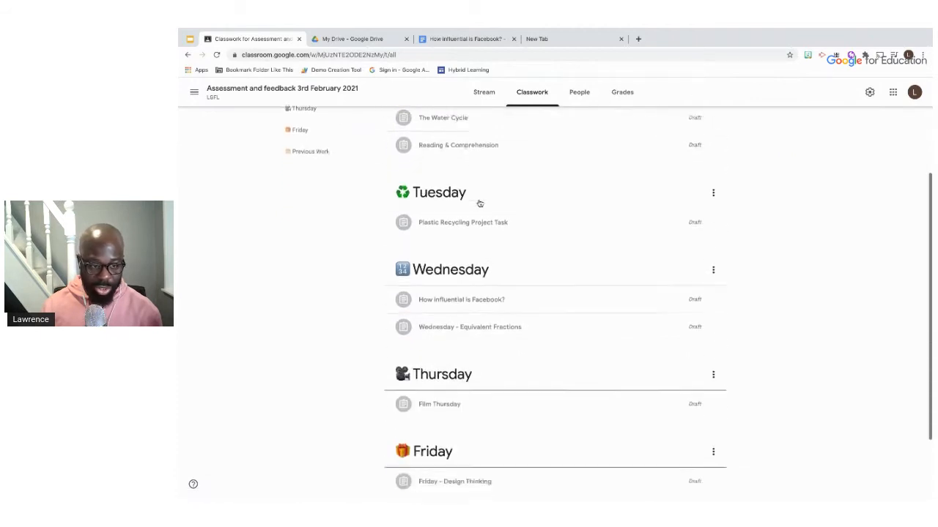
{"action": "scroll", "coordinate": [480, 203], "scroll_direction": "down", "scroll_amount": 1}
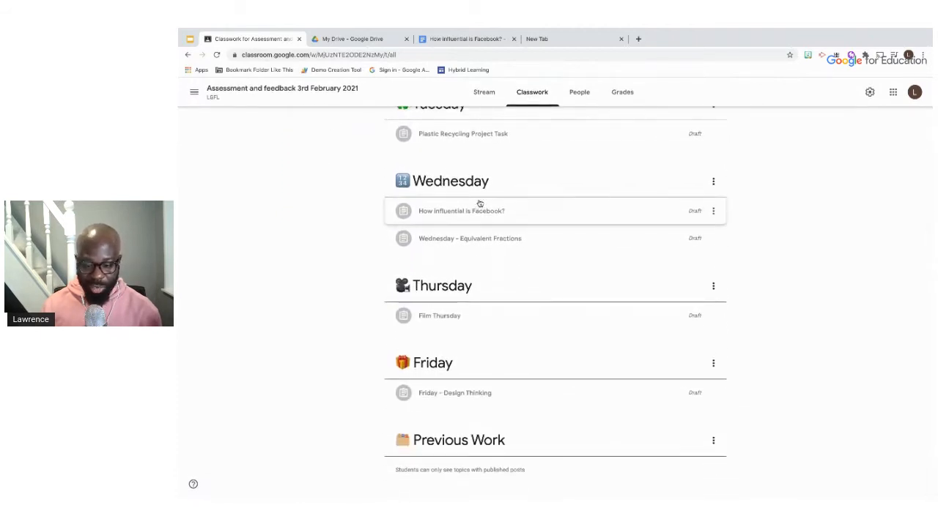
{"action": "scroll", "coordinate": [479, 203], "scroll_direction": "up", "scroll_amount": 3}
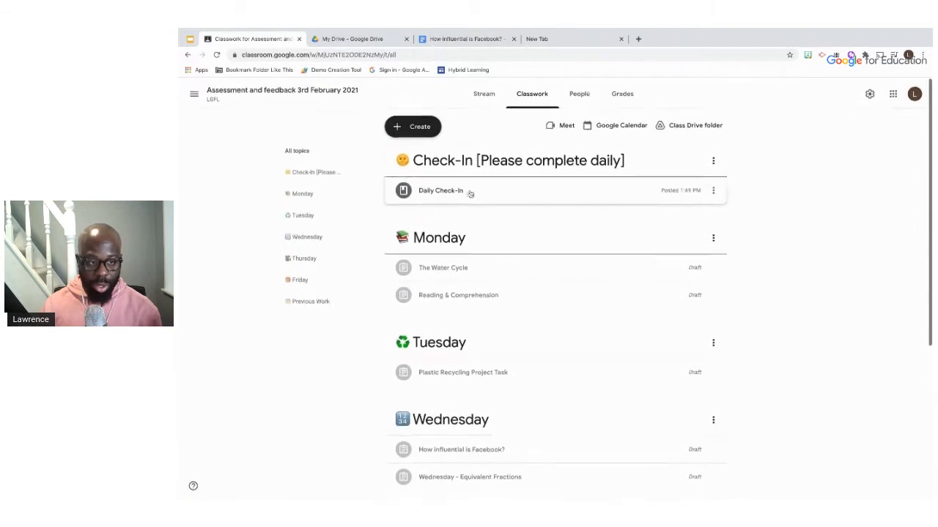
Create a new classwork question reading "Has VAR made football better?"
{"action": "scroll", "coordinate": [412, 136], "scroll_direction": "up", "scroll_amount": 5}
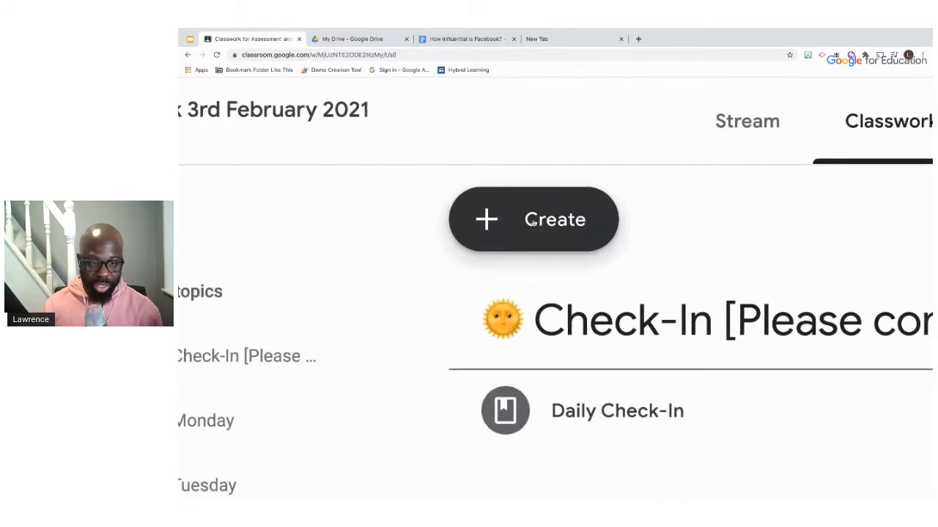
{"action": "left_click", "coordinate": [533, 223]}
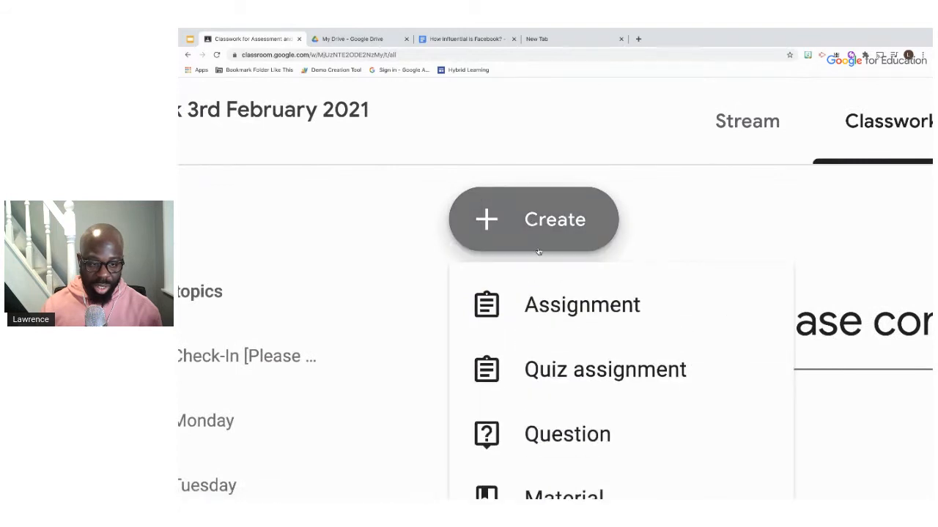
{"action": "left_click", "coordinate": [580, 437]}
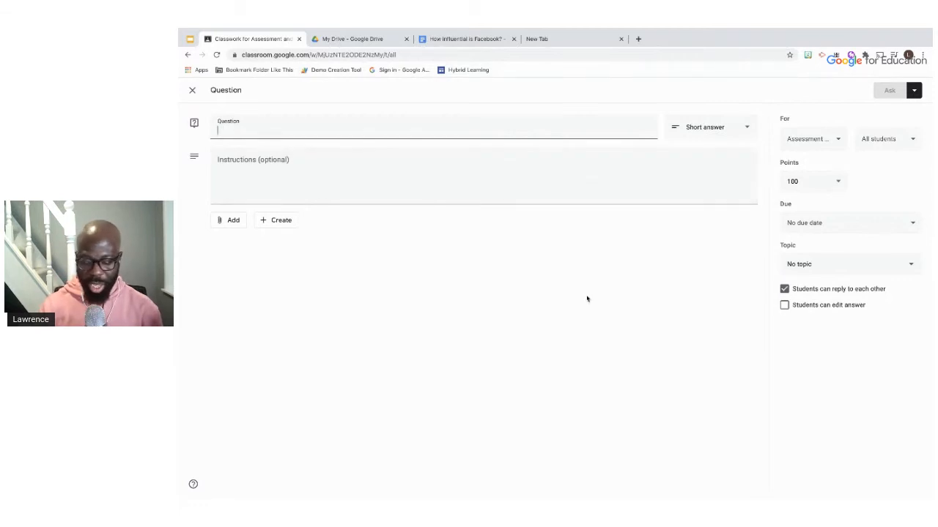
{"action": "type", "text": "Has VA"}
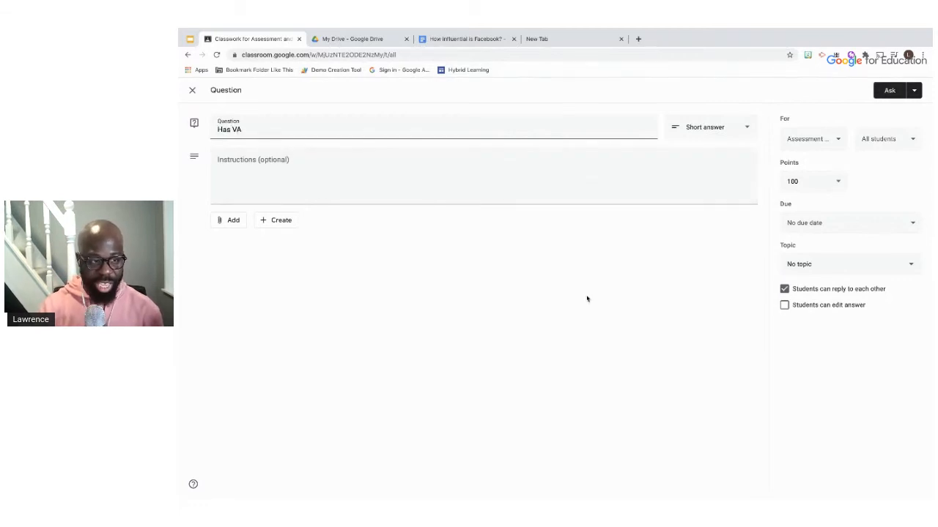
{"action": "type", "text": "R made "}
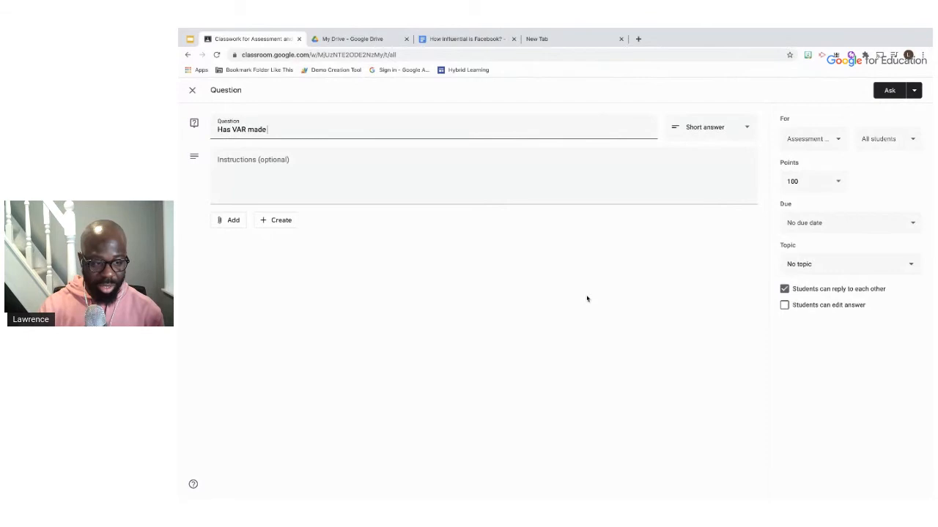
{"action": "type", "text": "foo"}
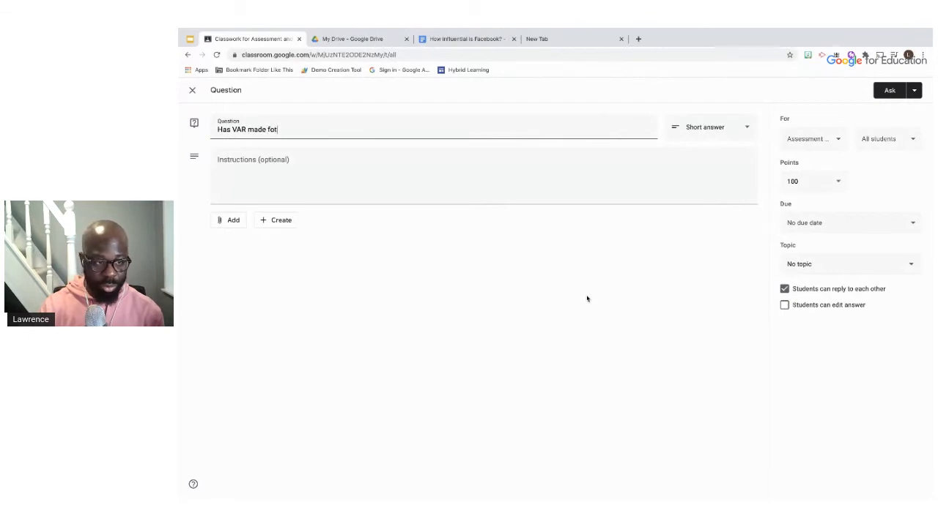
{"action": "type", "text": "tball"}
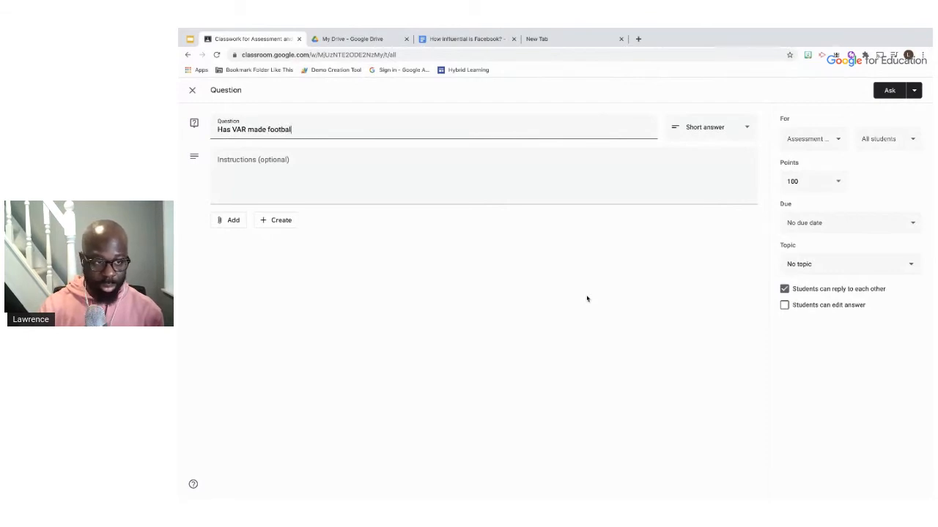
{"action": "type", "text": " bett"}
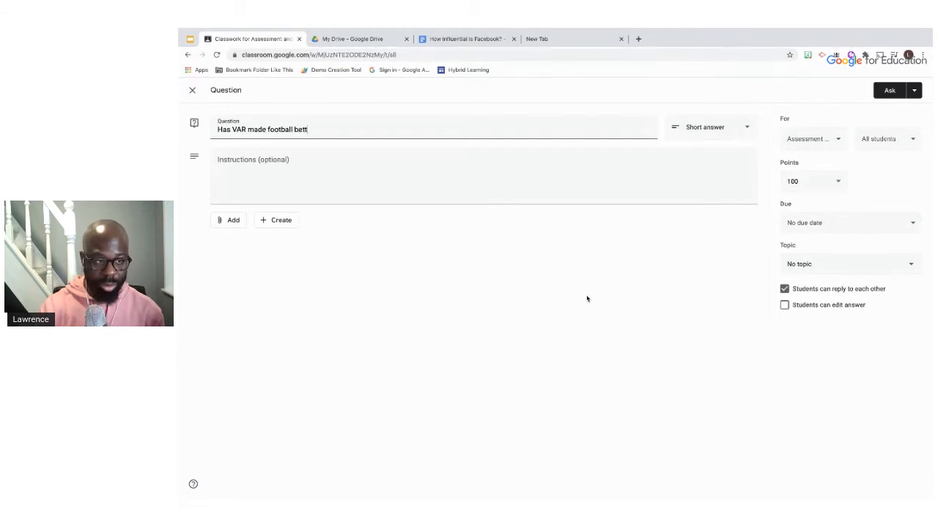
{"action": "type", "text": "er?"}
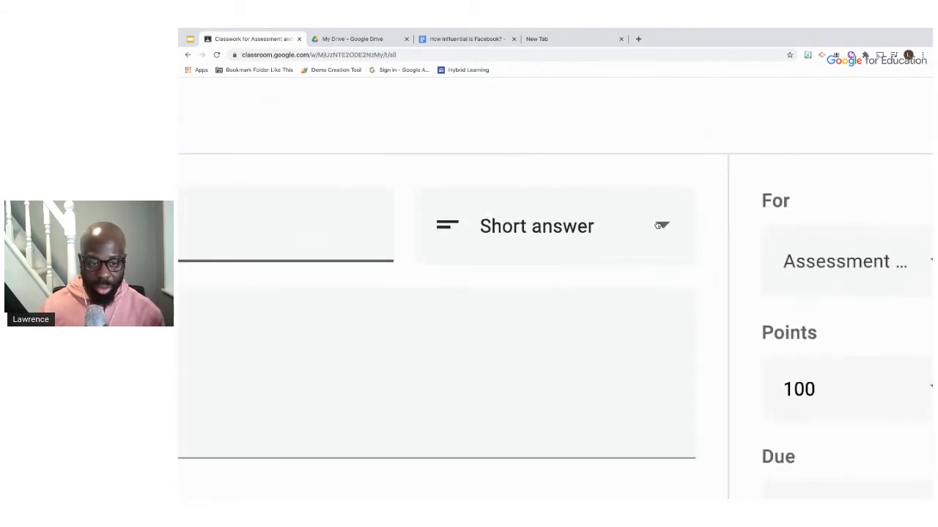
Review the answer types available for the VAR question and keep it as Short answer
{"action": "left_click", "coordinate": [659, 224]}
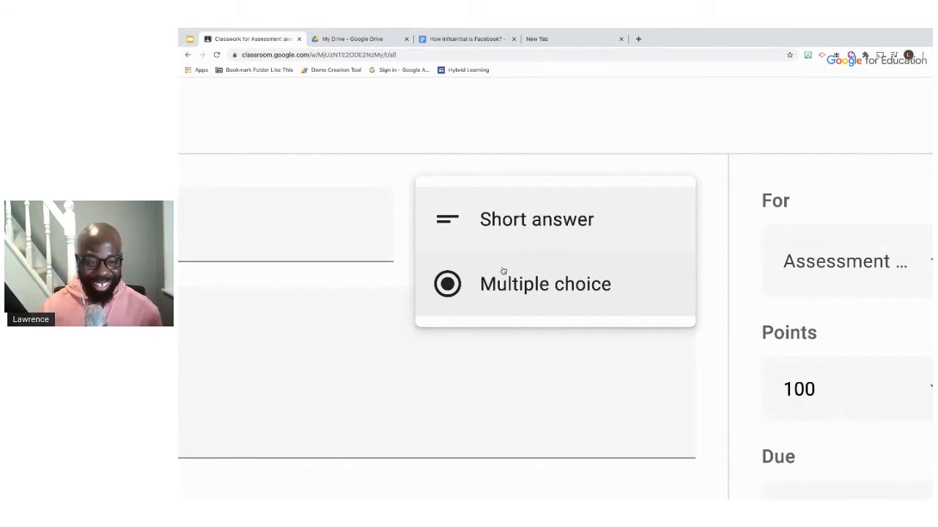
{"action": "key", "text": "ctrl+0"}
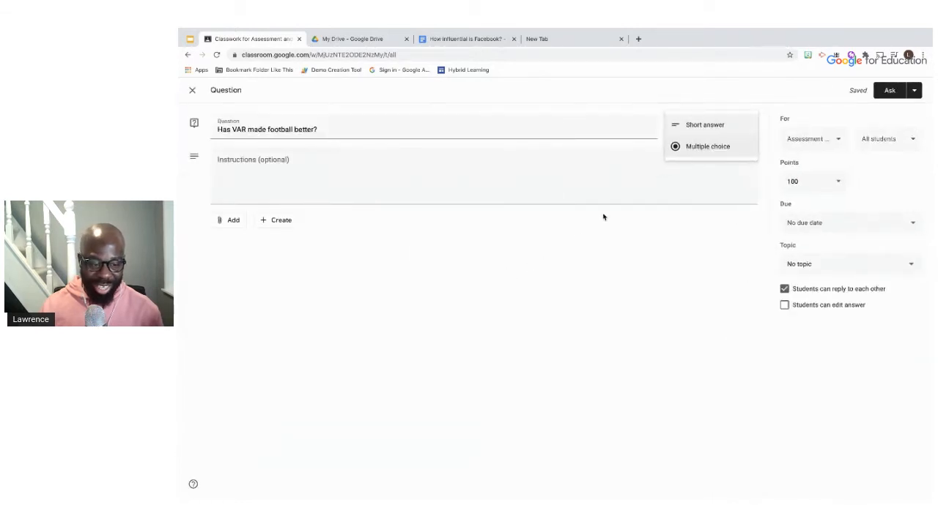
{"action": "left_click", "coordinate": [718, 126]}
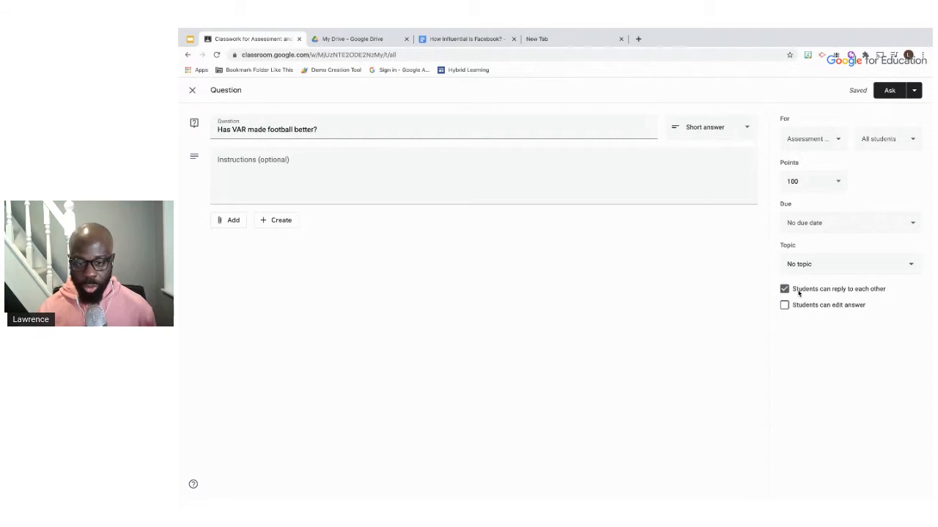
Set the VAR question's due date to Feb 9, 2021 and post it to all students
{"action": "left_click", "coordinate": [824, 225]}
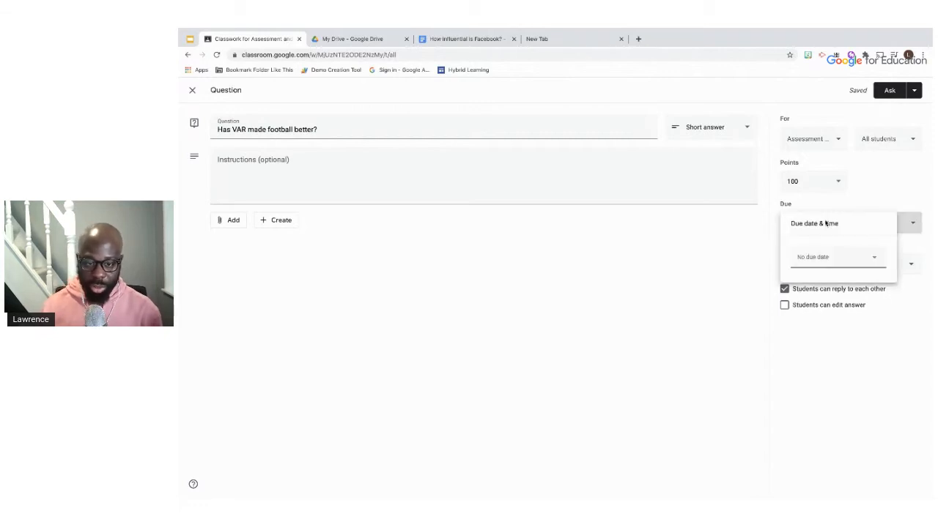
{"action": "left_click", "coordinate": [843, 258]}
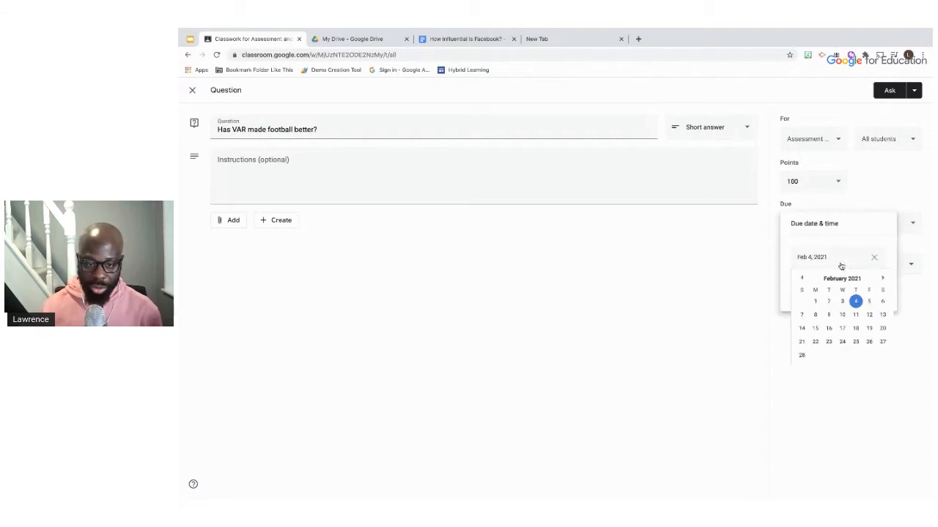
{"action": "left_click", "coordinate": [828, 316]}
{"action": "left_click", "coordinate": [824, 286]}
{"action": "left_click", "coordinate": [851, 335]}
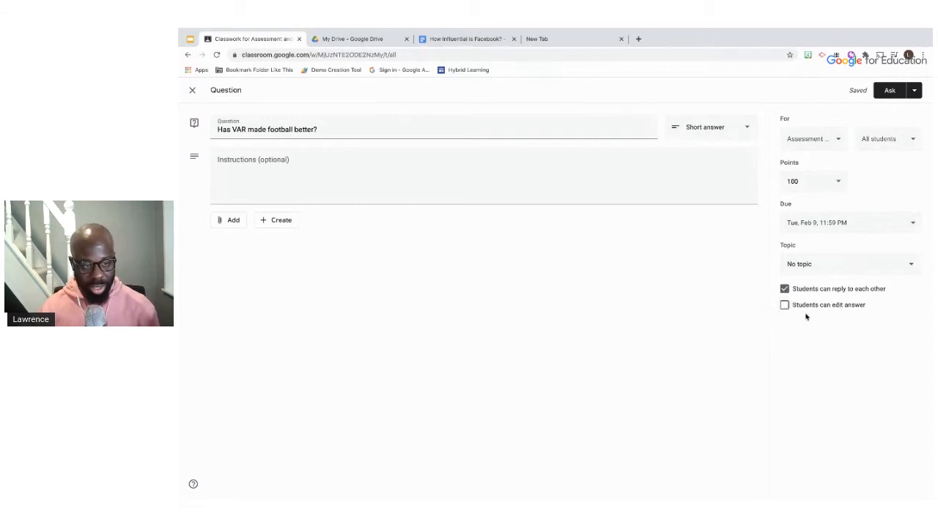
{"action": "left_click", "coordinate": [891, 94]}
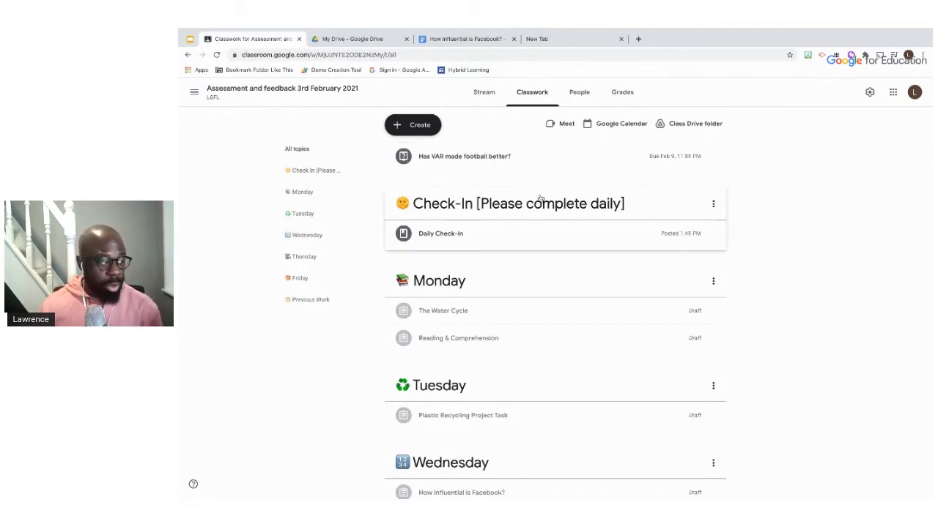
Open The Water Cycle draft assignment under the Monday topic for editing
{"action": "scroll", "coordinate": [608, 248], "scroll_direction": "down", "scroll_amount": 1}
{"action": "scroll", "coordinate": [609, 248], "scroll_direction": "down", "scroll_amount": 1}
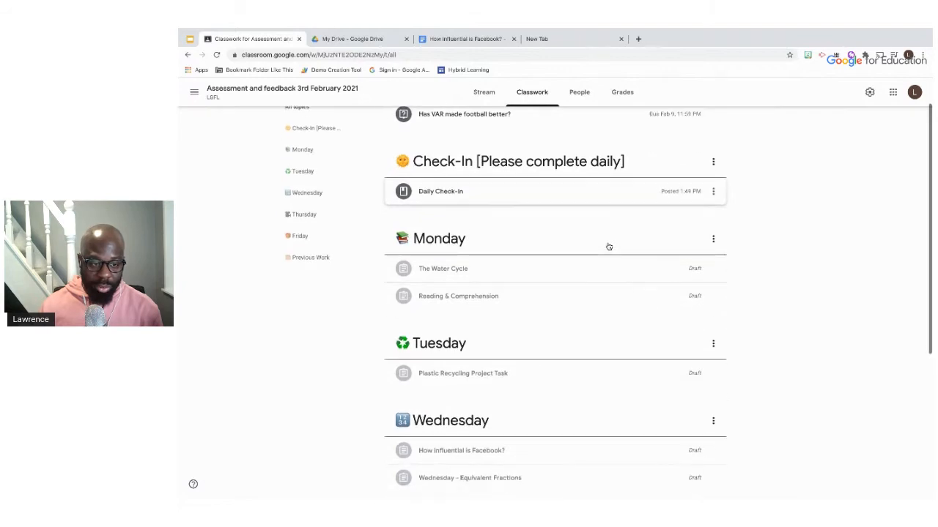
{"action": "left_click", "coordinate": [542, 269]}
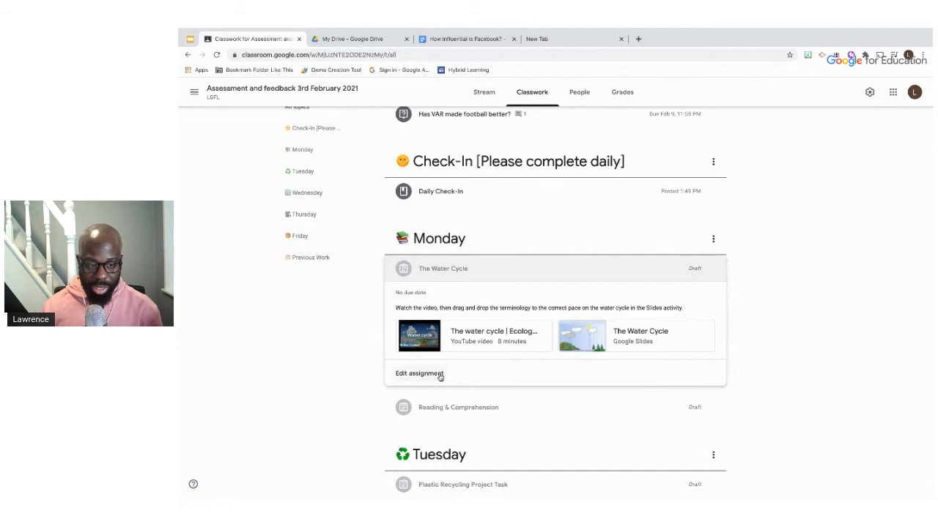
{"action": "left_click", "coordinate": [439, 376]}
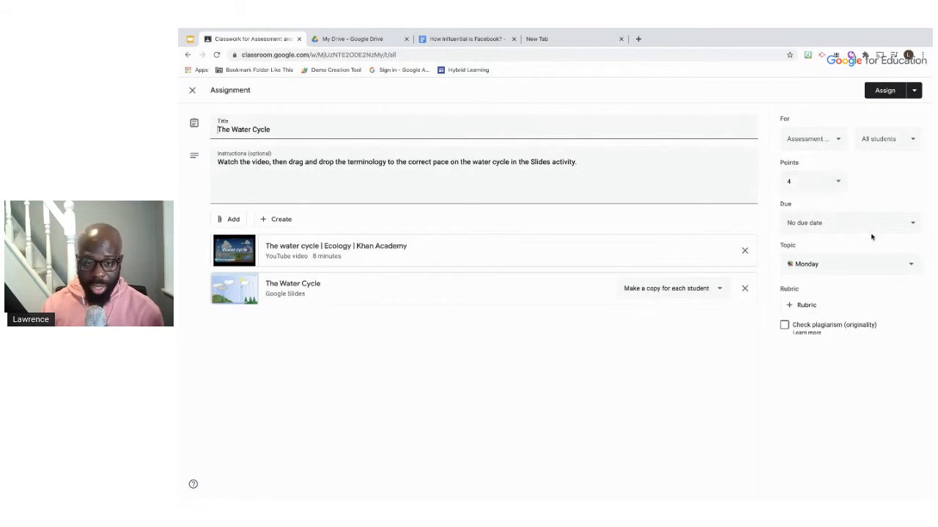
Make The Water Cycle assignment due Feb 3, 2021 at 11:59 PM and open its attached Google Slides file
{"action": "left_click", "coordinate": [852, 231]}
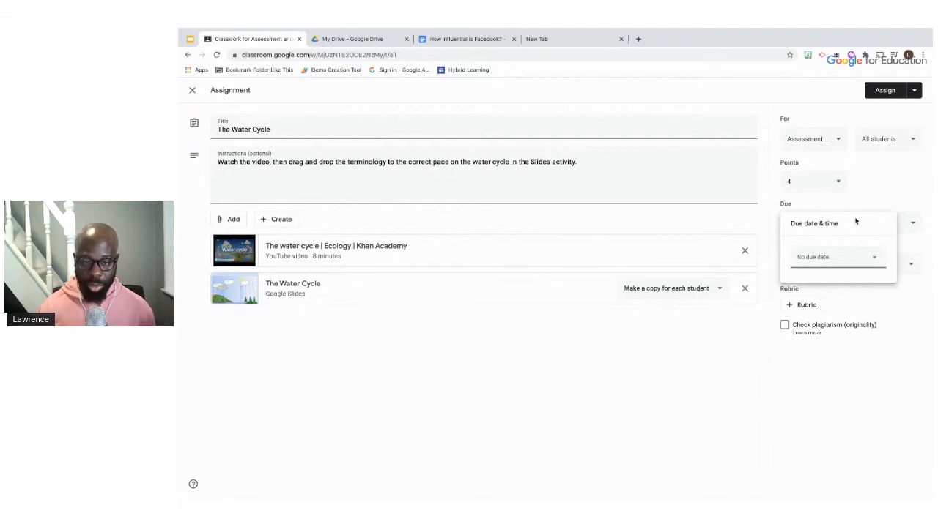
{"action": "left_click", "coordinate": [845, 263]}
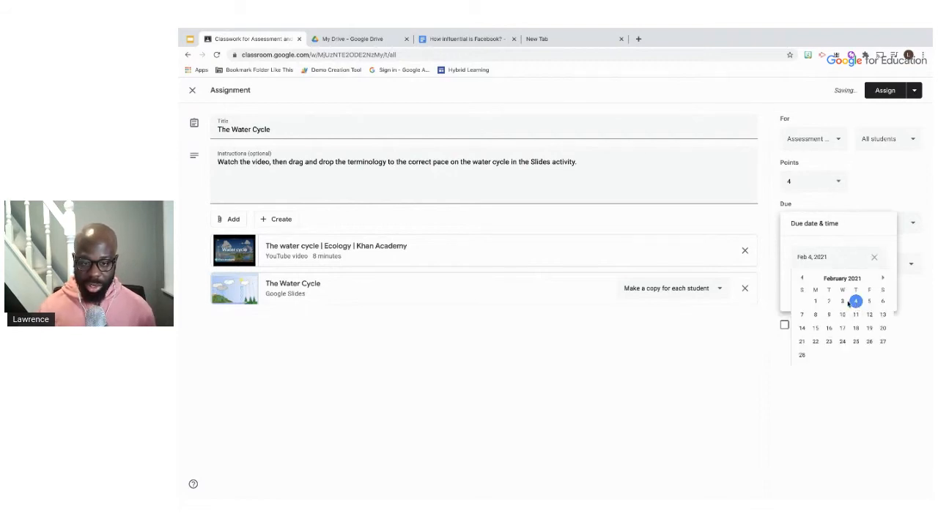
{"action": "left_click", "coordinate": [842, 301]}
{"action": "left_click", "coordinate": [831, 285]}
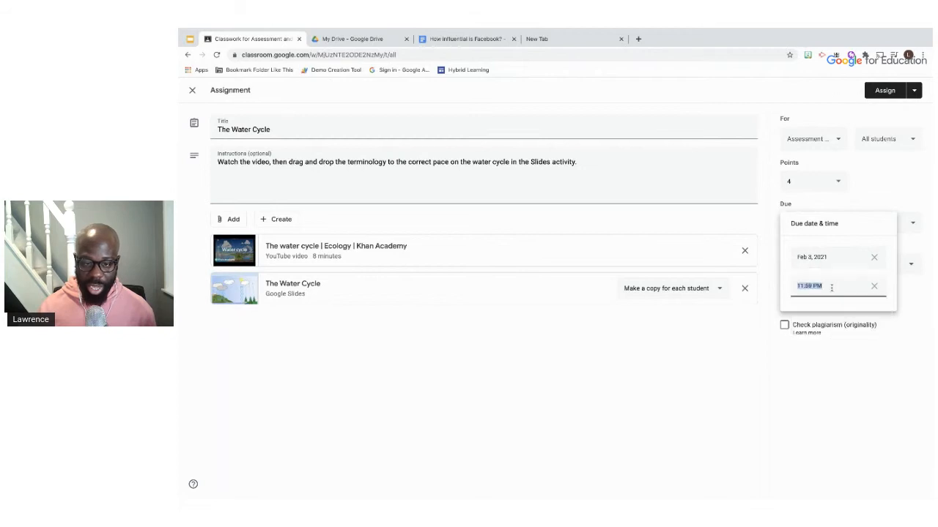
{"action": "left_click", "coordinate": [856, 359]}
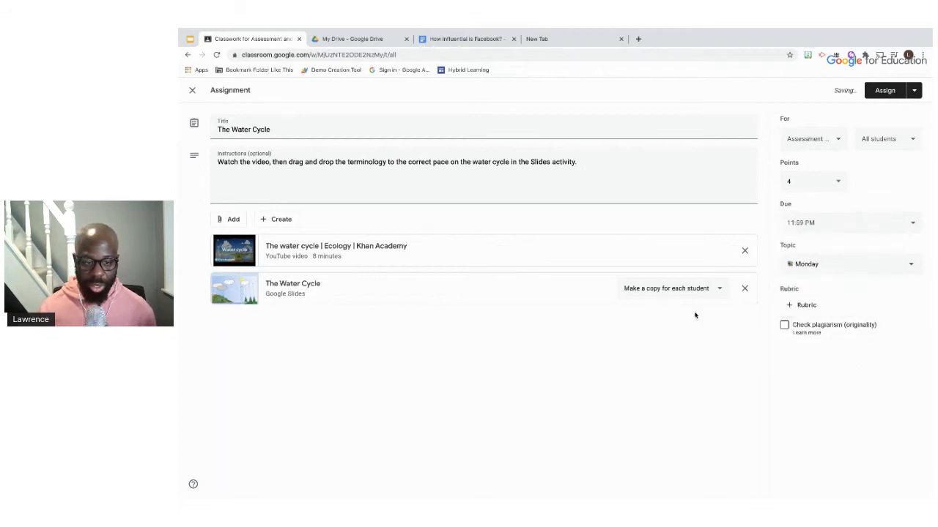
{"action": "left_click", "coordinate": [305, 289]}
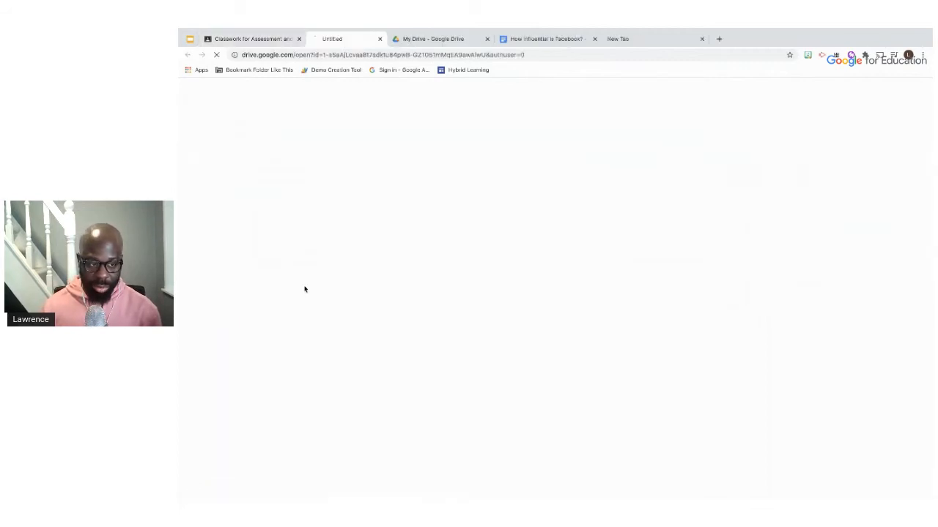
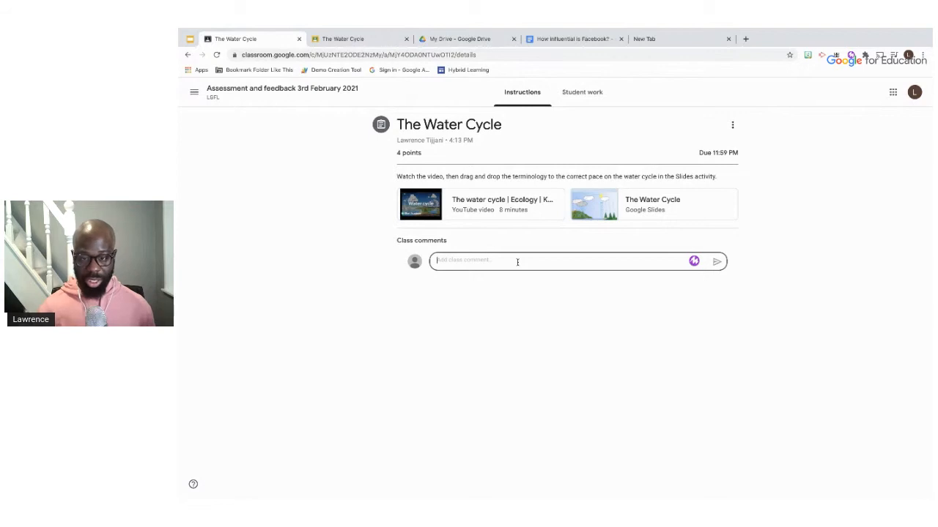
Leave the class comment field and briefly view the Bitmoji extension's popup
{"action": "left_click", "coordinate": [800, 204]}
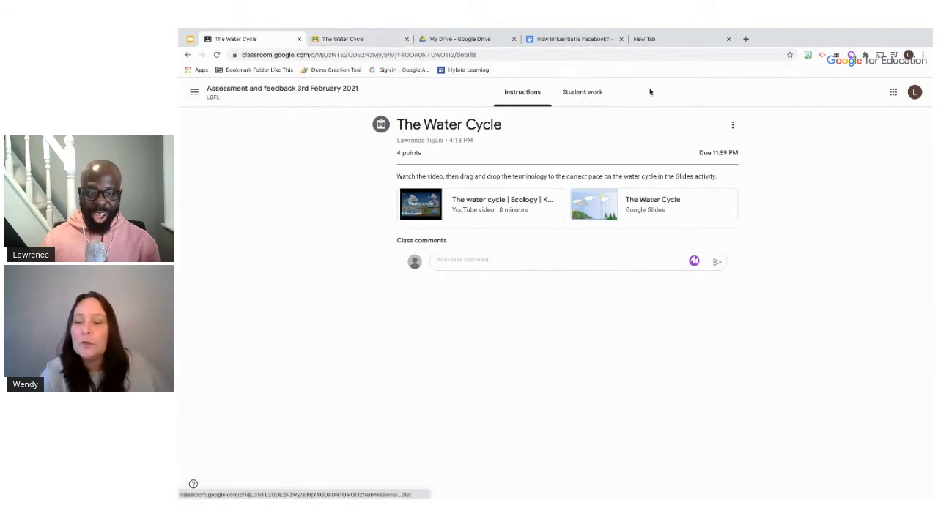
{"action": "left_click", "coordinate": [807, 57]}
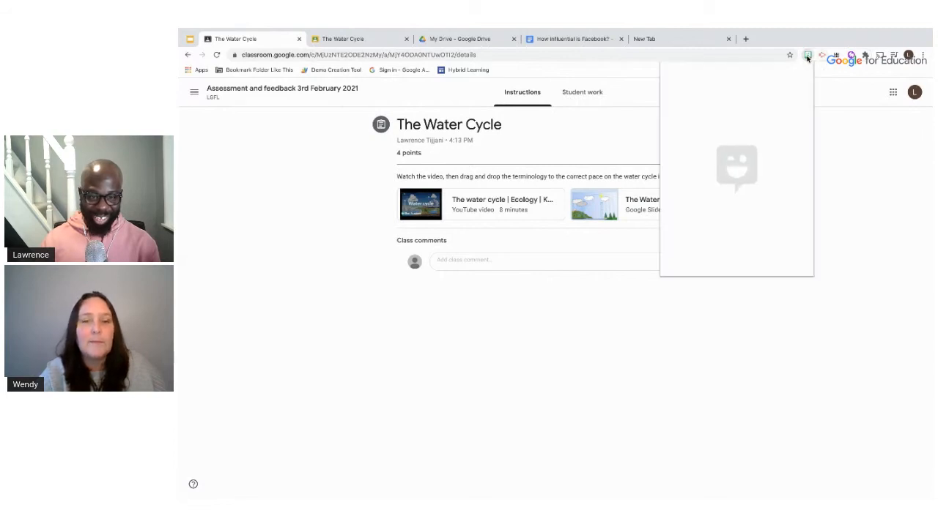
{"action": "left_click", "coordinate": [844, 157]}
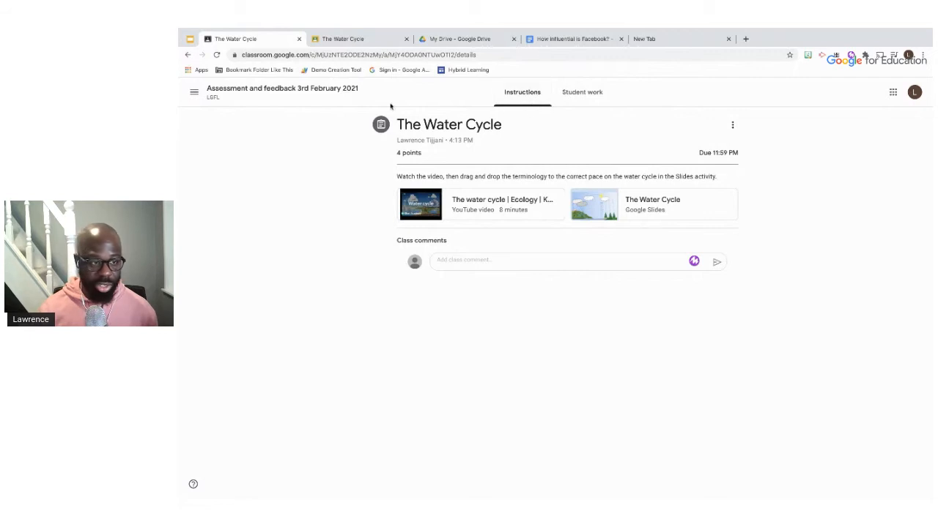
Return to the class's Classwork page and examine the types of classwork that can be created
{"action": "left_click", "coordinate": [307, 91]}
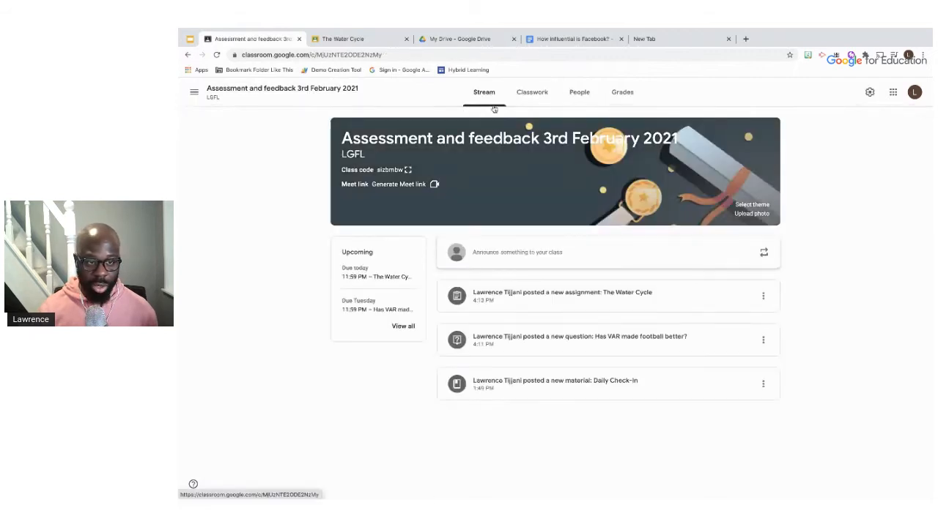
{"action": "left_click", "coordinate": [534, 96]}
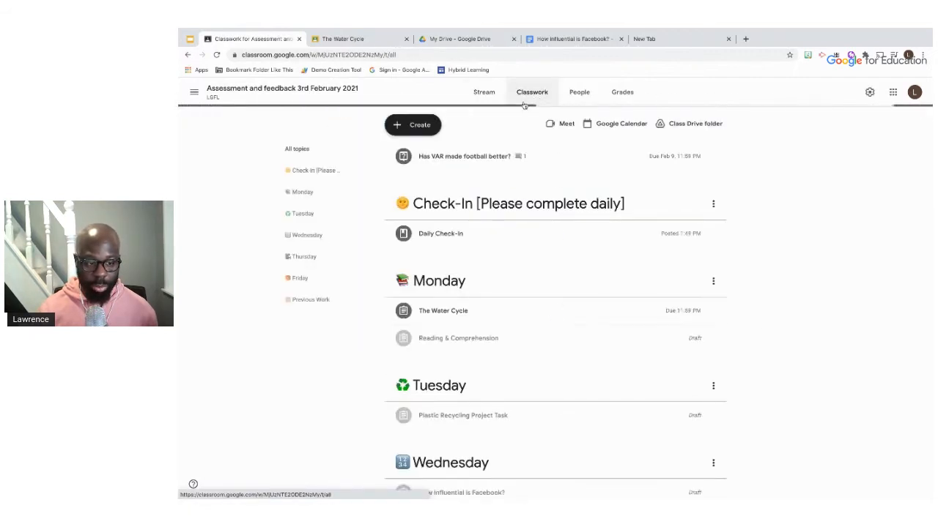
{"action": "scroll", "coordinate": [399, 133], "scroll_direction": "up", "scroll_amount": 5}
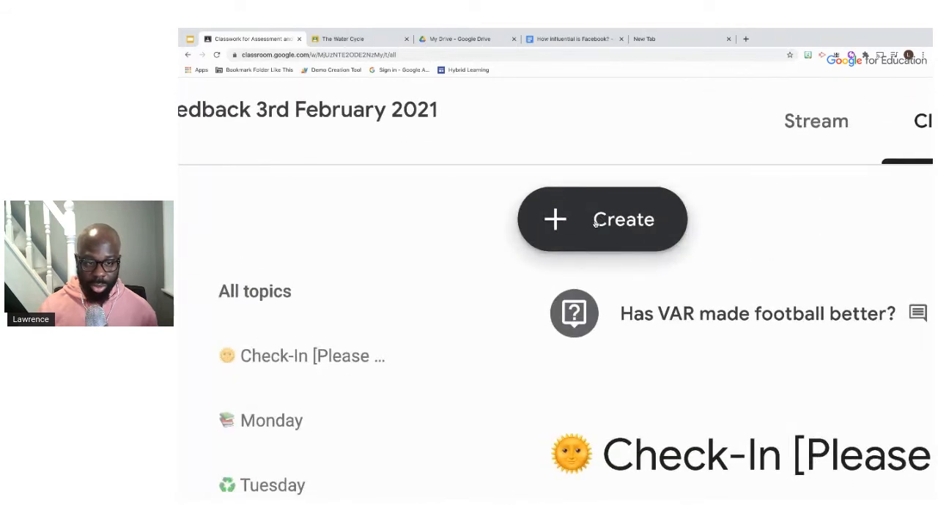
{"action": "left_click", "coordinate": [598, 222]}
{"action": "scroll", "coordinate": [628, 303], "scroll_direction": "down", "scroll_amount": 3}
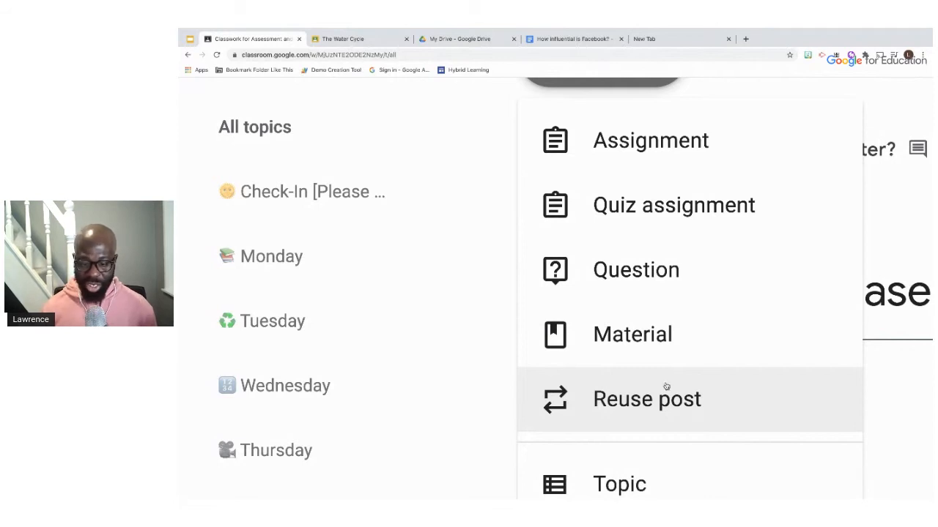
{"action": "key", "text": "ctrl+0"}
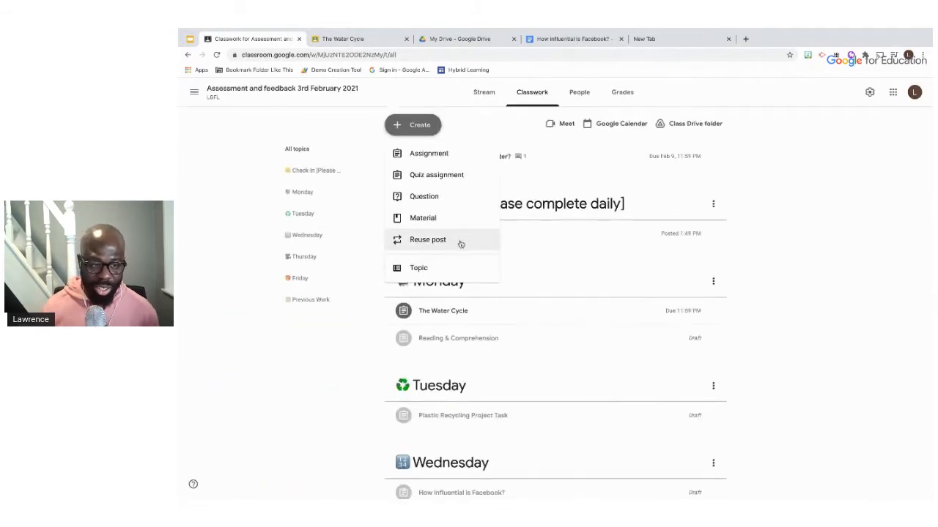
Browse the reusable posts of the Assessment and feedback Dec 3rd class and the class list, closing it without reusing anything
{"action": "left_click", "coordinate": [461, 244]}
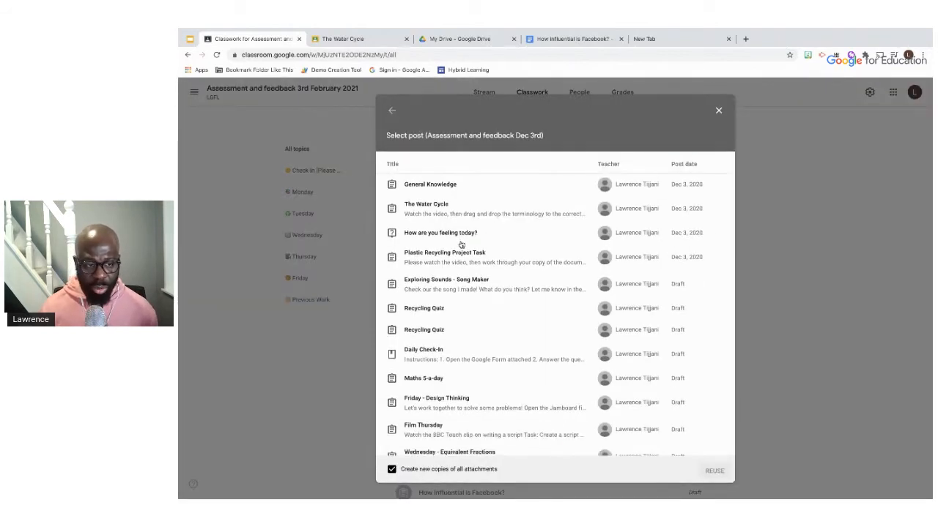
{"action": "scroll", "coordinate": [461, 244], "scroll_direction": "down", "scroll_amount": 1}
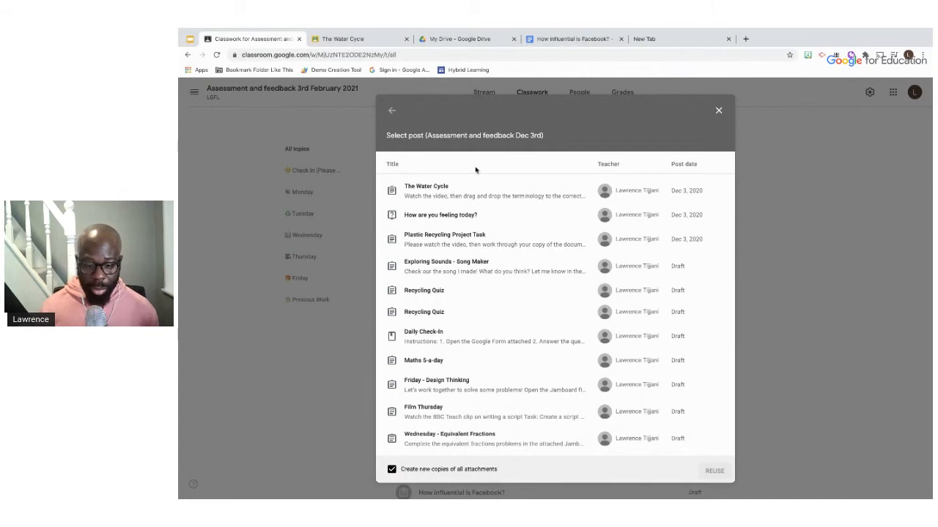
{"action": "left_click", "coordinate": [392, 113]}
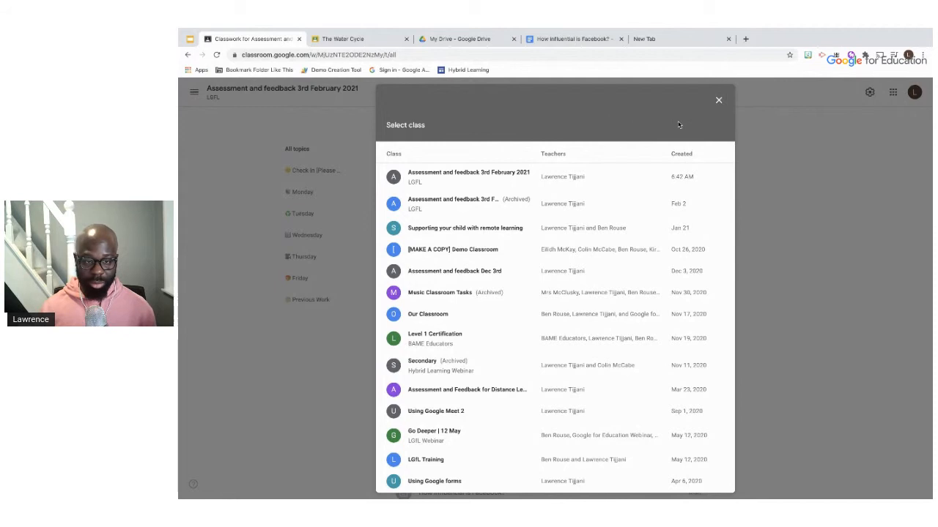
{"action": "left_click", "coordinate": [719, 101]}
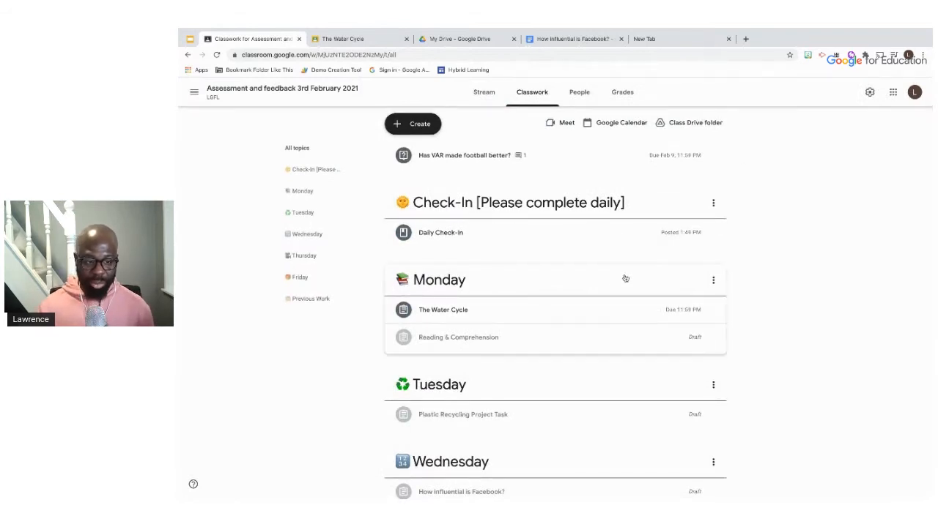
Open the Plastic Recycling Project Task draft under the Tuesday topic for editing
{"action": "scroll", "coordinate": [584, 293], "scroll_direction": "down", "scroll_amount": 1}
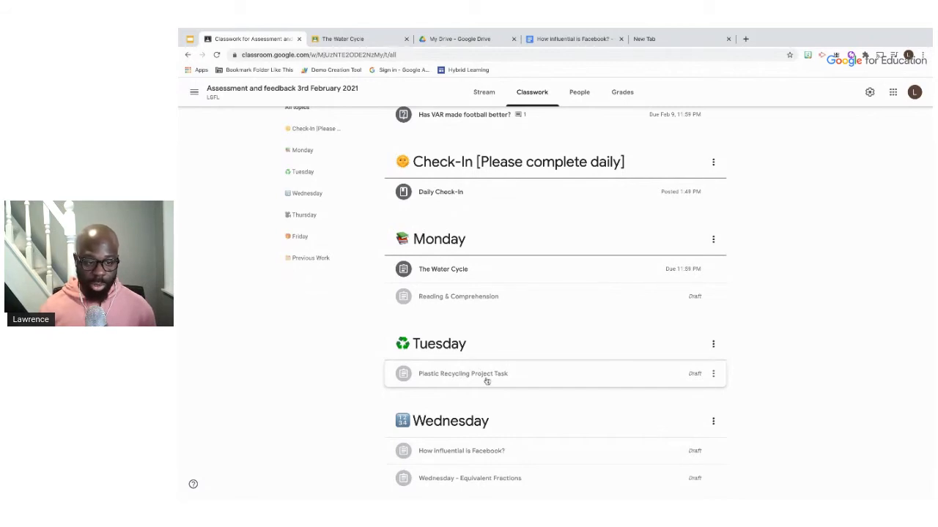
{"action": "left_click", "coordinate": [484, 380]}
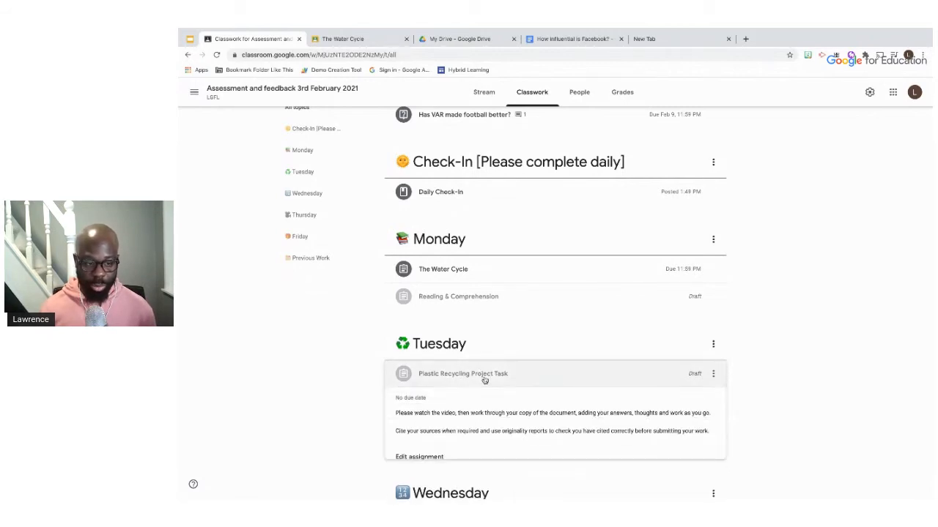
{"action": "scroll", "coordinate": [507, 380], "scroll_direction": "down", "scroll_amount": 1}
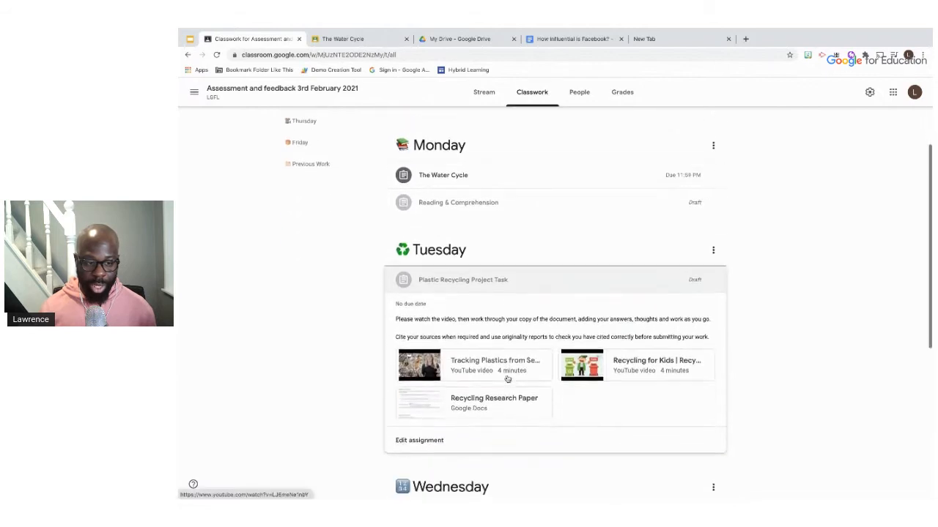
{"action": "left_click", "coordinate": [425, 413]}
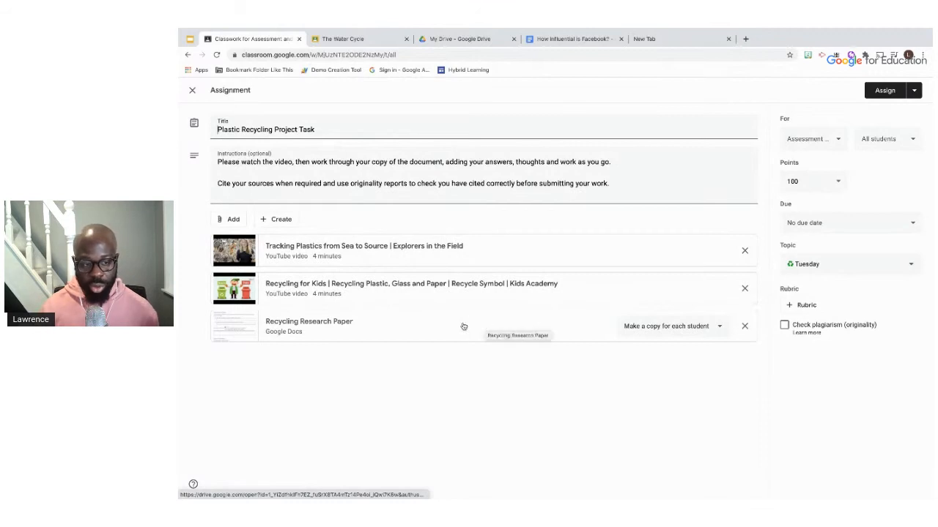
Open the attached Recycling Research Paper document and review its research questions about plastic in the oceans
{"action": "left_click", "coordinate": [328, 327]}
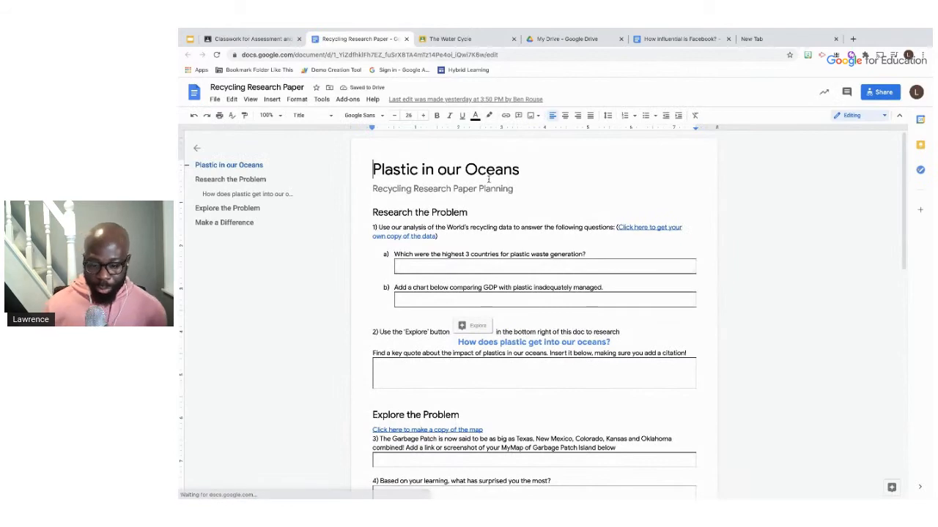
{"action": "scroll", "coordinate": [488, 178], "scroll_direction": "down", "scroll_amount": 1}
{"action": "scroll", "coordinate": [488, 179], "scroll_direction": "up", "scroll_amount": 1}
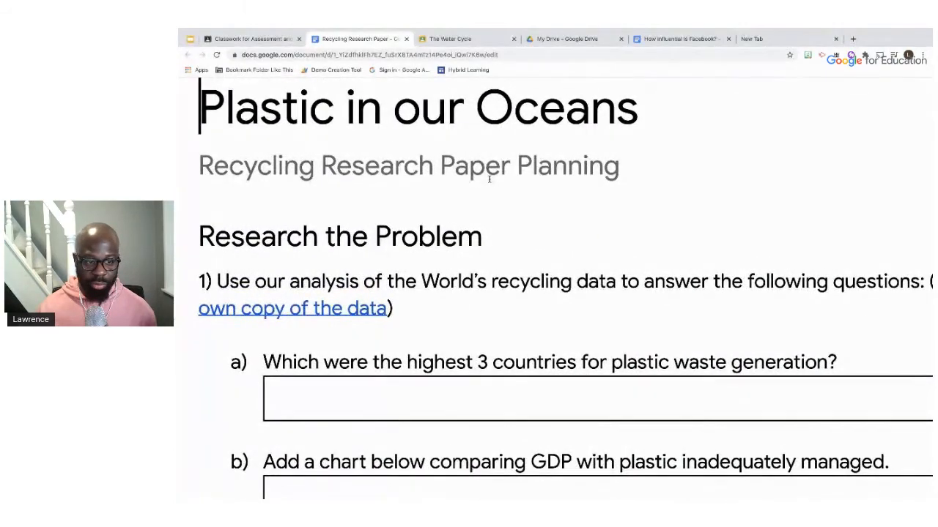
{"action": "scroll", "coordinate": [489, 179], "scroll_direction": "down", "scroll_amount": 1}
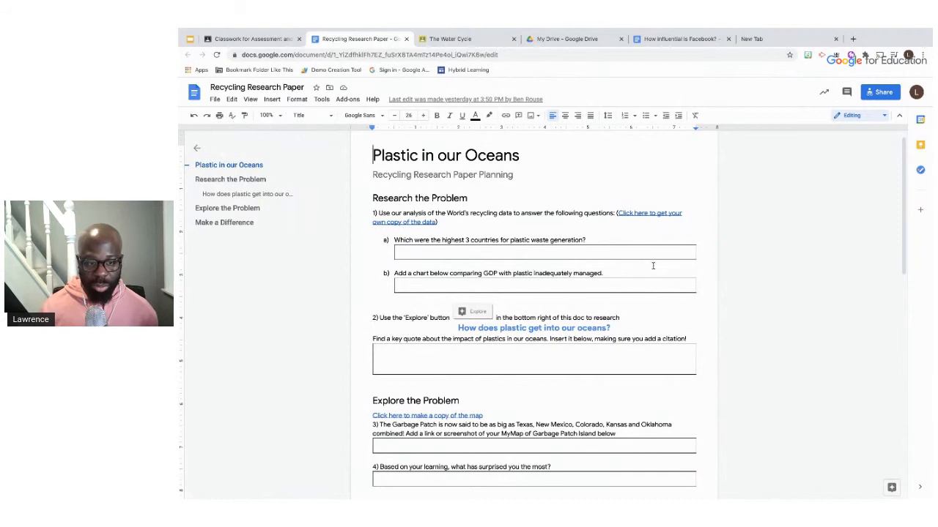
Delete the answer box under question a) about the highest 3 countries, leaving an empty line in its place
{"action": "left_click", "coordinate": [548, 254]}
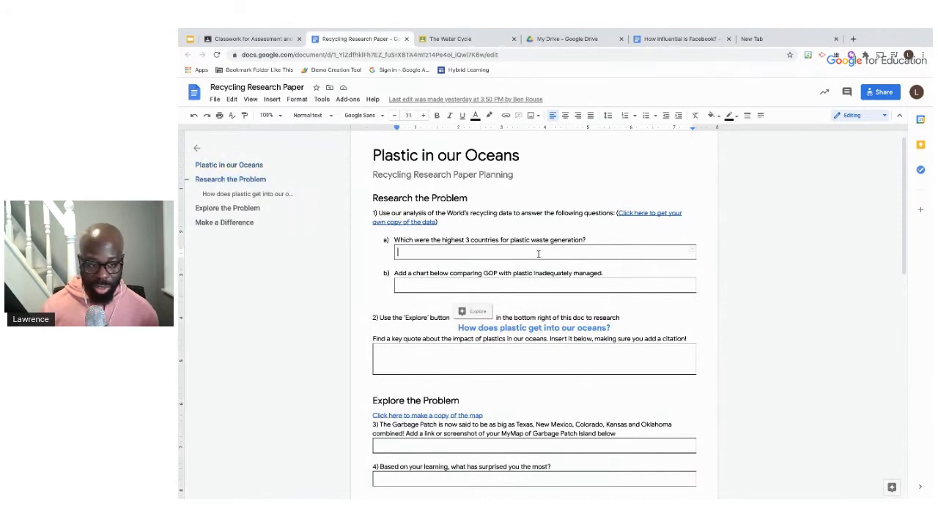
{"action": "left_click_drag", "start_coordinate": [392, 252], "coordinate": [434, 252]}
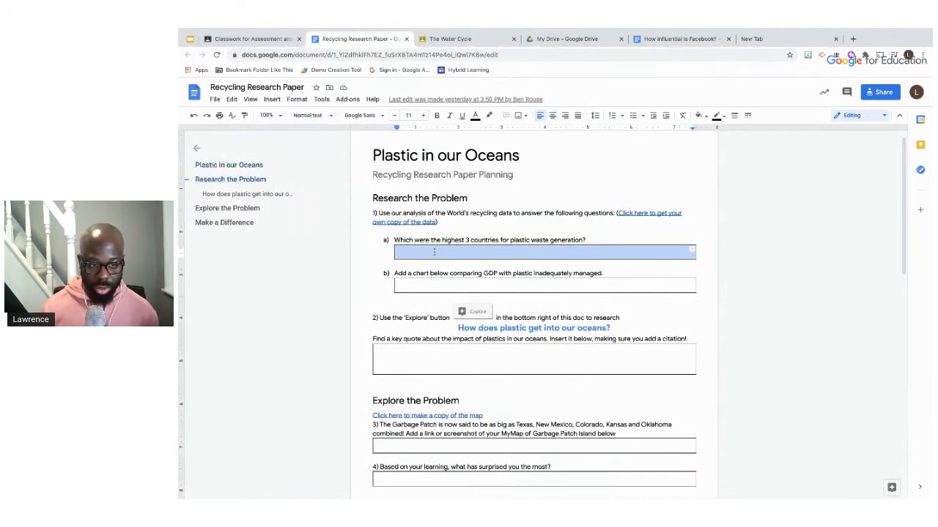
{"action": "key", "text": "BackSpace"}
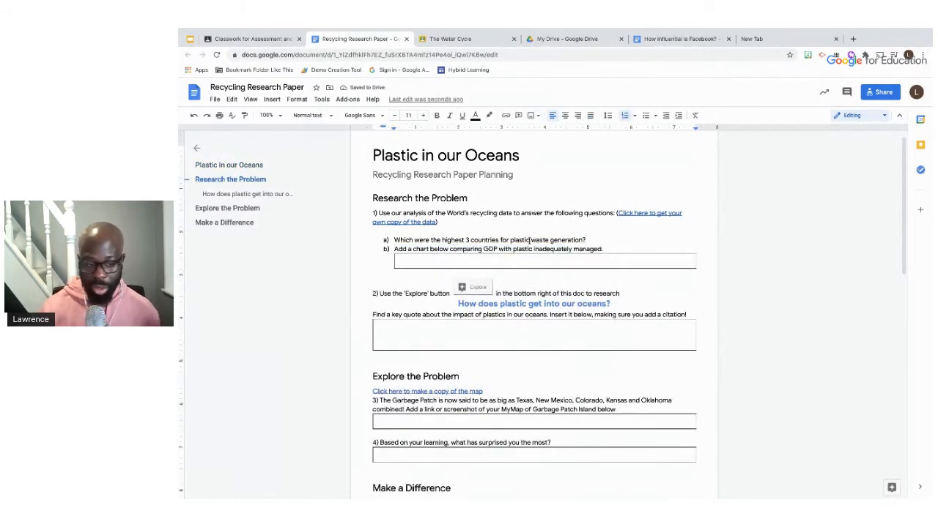
{"action": "key", "text": "Return"}
{"action": "key", "text": "BackSpace"}
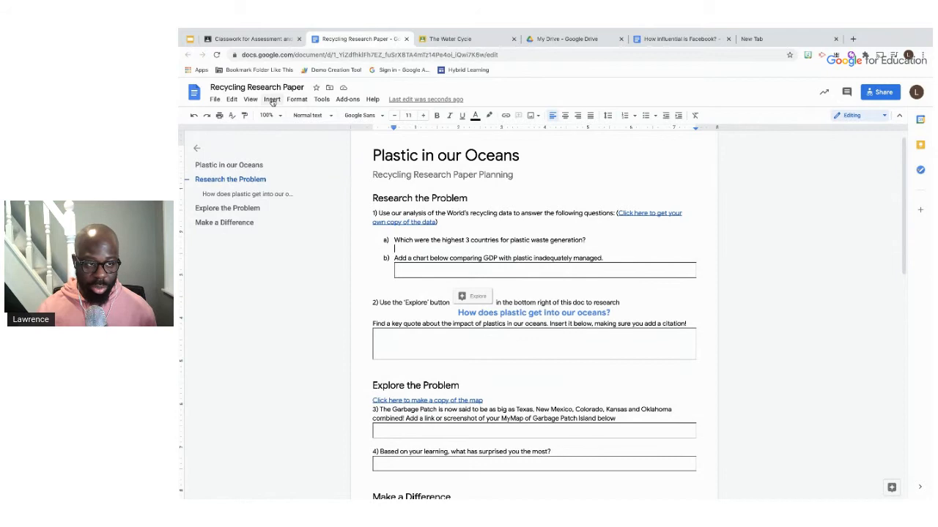
Insert a 1 x 1 table as the answer box under question a) and remove the blank line above it
{"action": "scroll", "coordinate": [272, 103], "scroll_direction": "up", "scroll_amount": 2}
{"action": "left_click", "coordinate": [295, 106]}
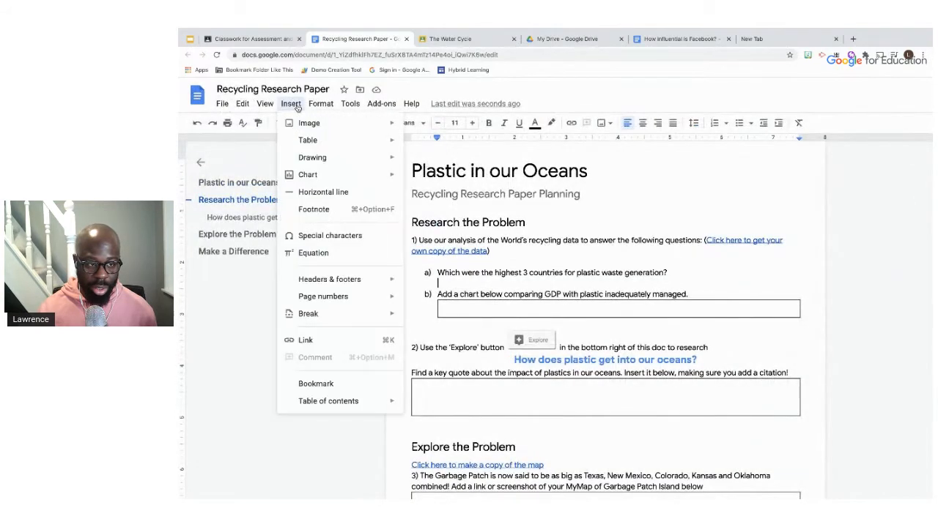
{"action": "mouse_move", "coordinate": [337, 147]}
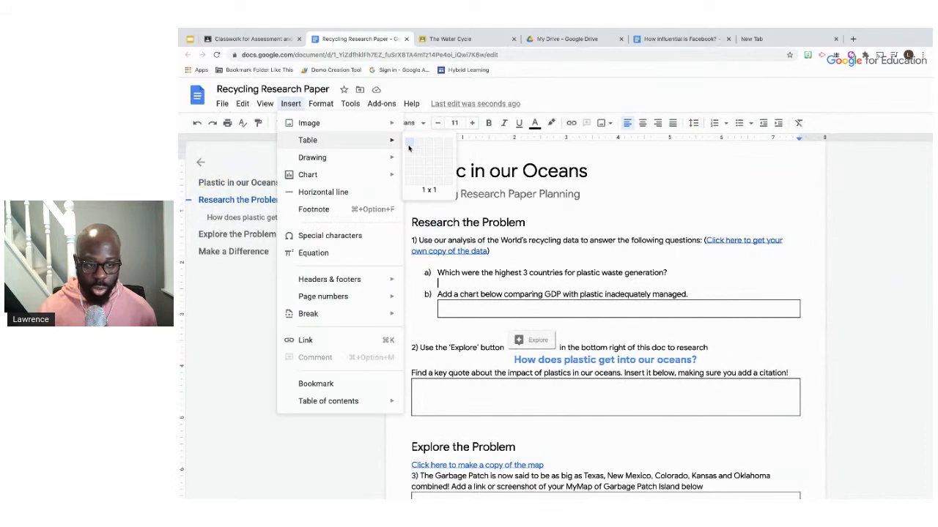
{"action": "left_click", "coordinate": [409, 147]}
{"action": "left_click", "coordinate": [462, 282]}
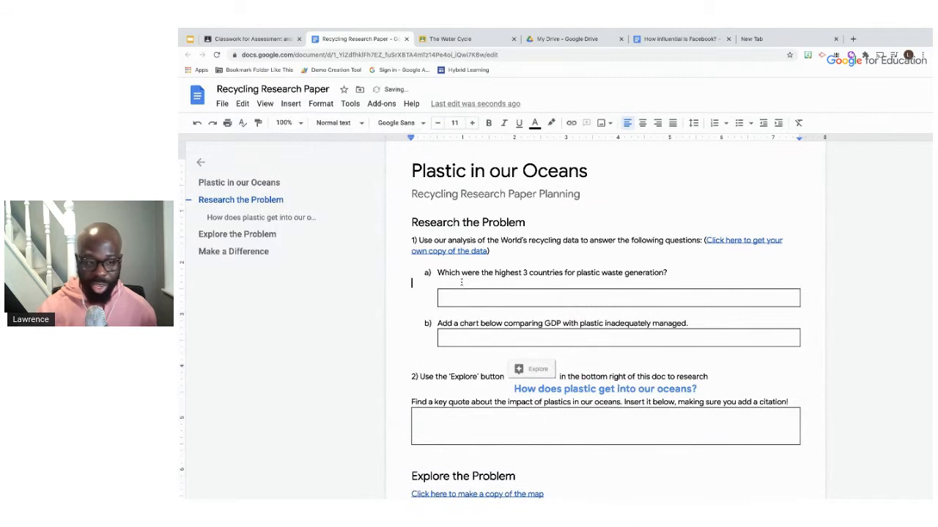
{"action": "key", "text": "BackSpace"}
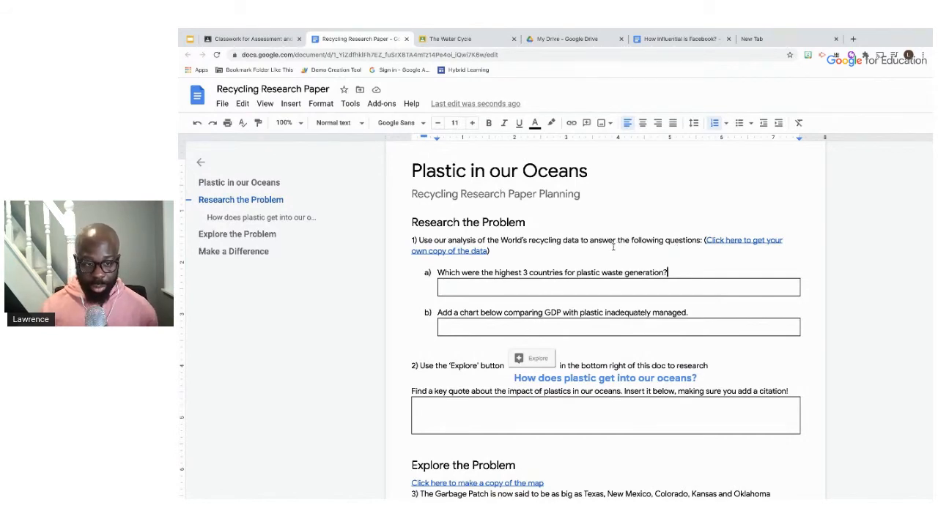
Review the rest of the Recycling Research Paper through the Make a Difference section, and close the document
{"action": "scroll", "coordinate": [613, 246], "scroll_direction": "down", "scroll_amount": 2}
{"action": "scroll", "coordinate": [613, 246], "scroll_direction": "down", "scroll_amount": 3}
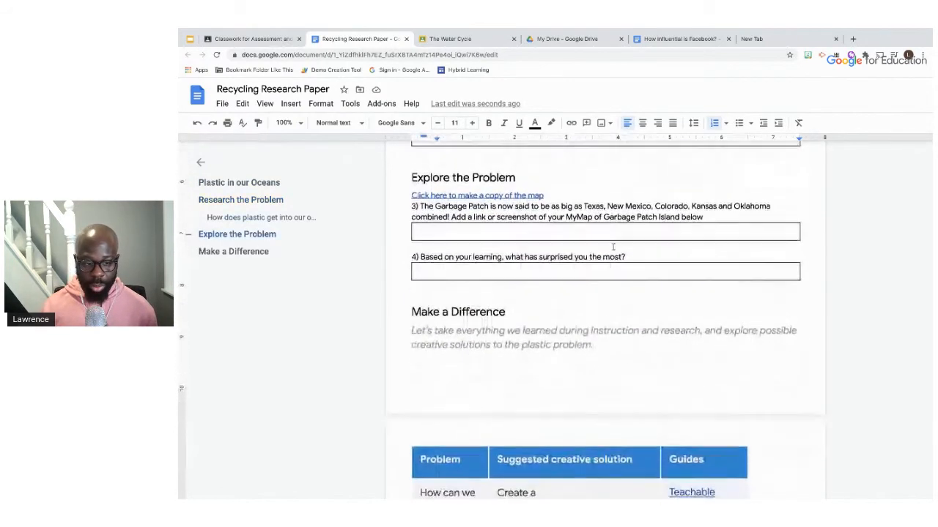
{"action": "scroll", "coordinate": [613, 247], "scroll_direction": "down", "scroll_amount": 5}
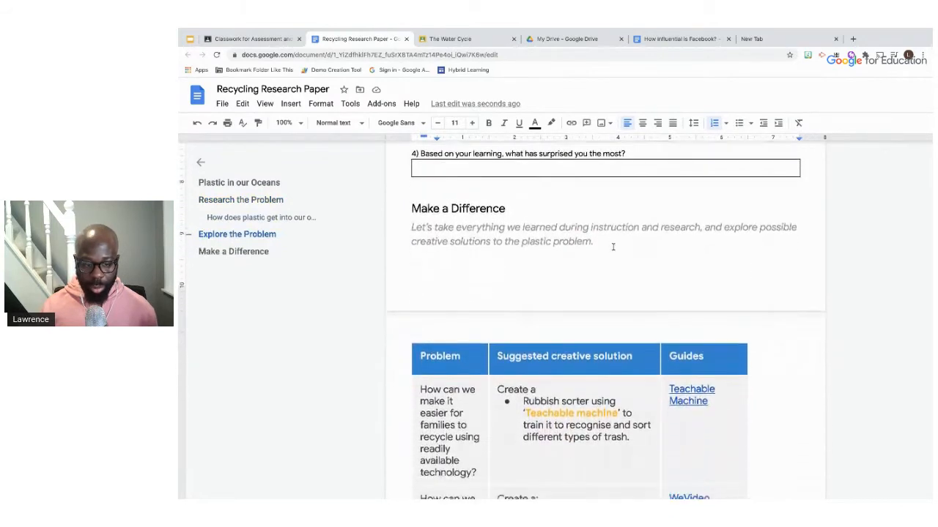
{"action": "scroll", "coordinate": [613, 247], "scroll_direction": "up", "scroll_amount": 1}
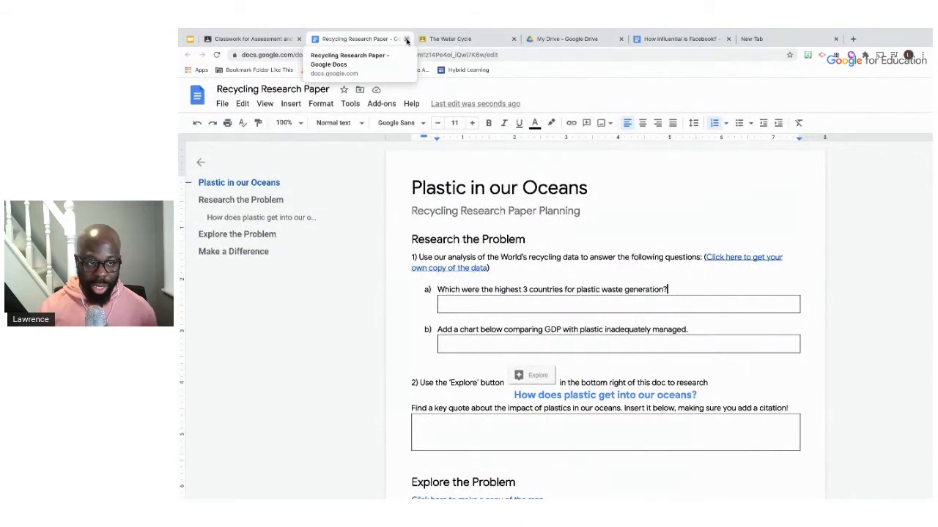
{"action": "left_click", "coordinate": [406, 39]}
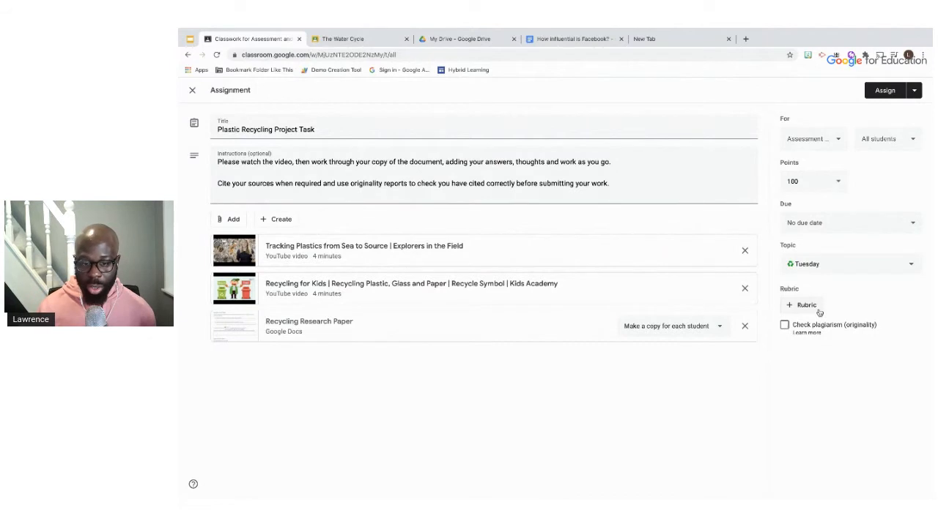
Enable the plagiarism (originality) check for the Plastic Recycling Project Task assignment
{"action": "scroll", "coordinate": [850, 323], "scroll_direction": "up", "scroll_amount": 5}
{"action": "scroll", "coordinate": [785, 318], "scroll_direction": "down", "scroll_amount": 2}
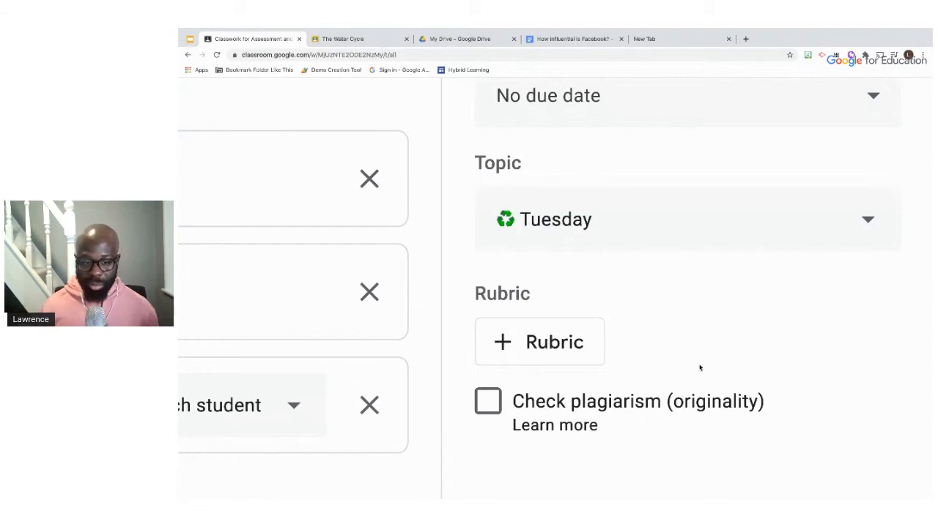
{"action": "scroll", "coordinate": [699, 368], "scroll_direction": "down", "scroll_amount": 5}
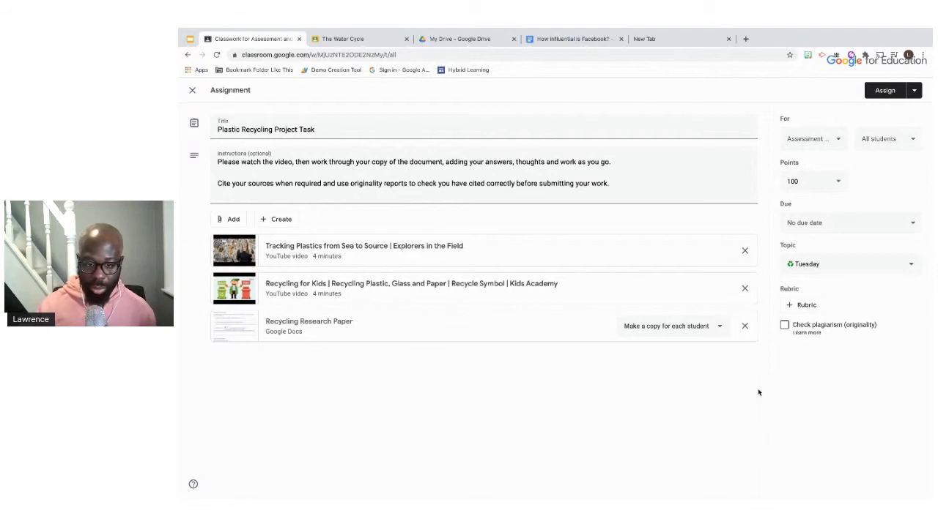
{"action": "left_click", "coordinate": [785, 326]}
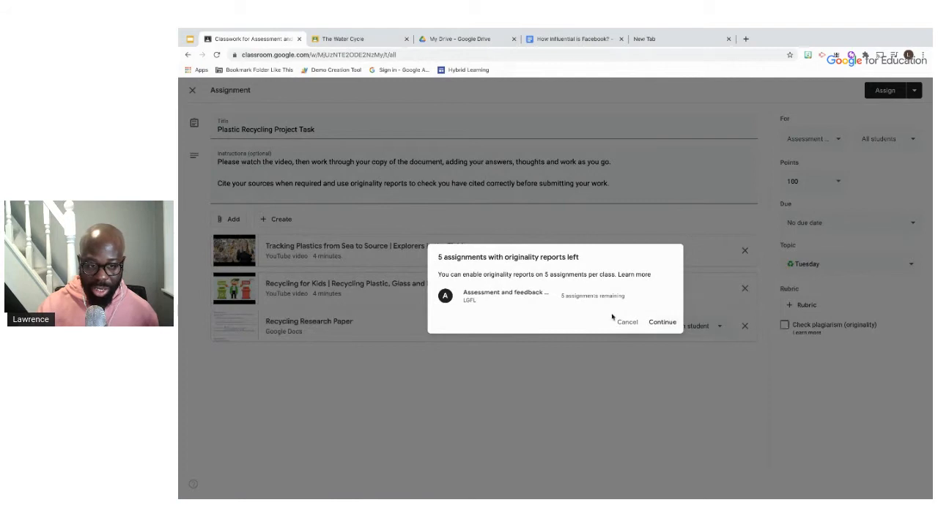
{"action": "scroll", "coordinate": [613, 317], "scroll_direction": "up", "scroll_amount": 5}
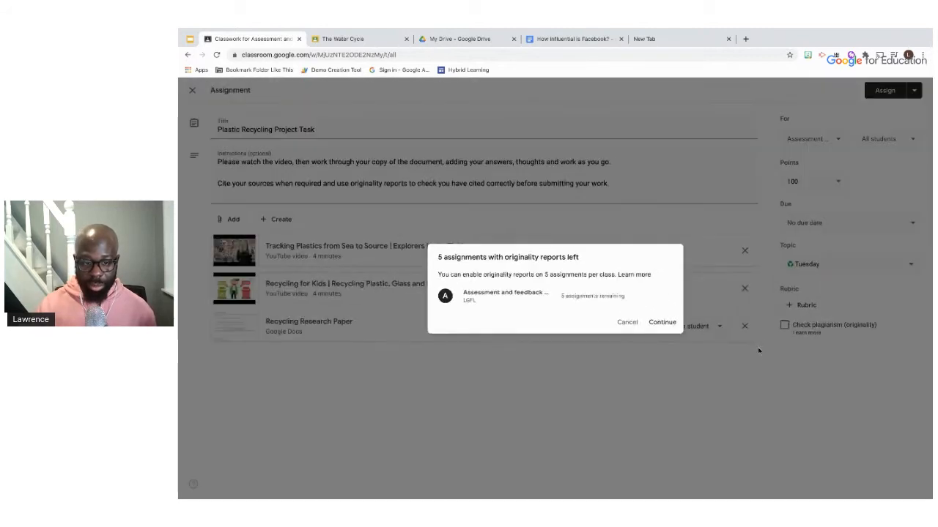
{"action": "left_click", "coordinate": [662, 322]}
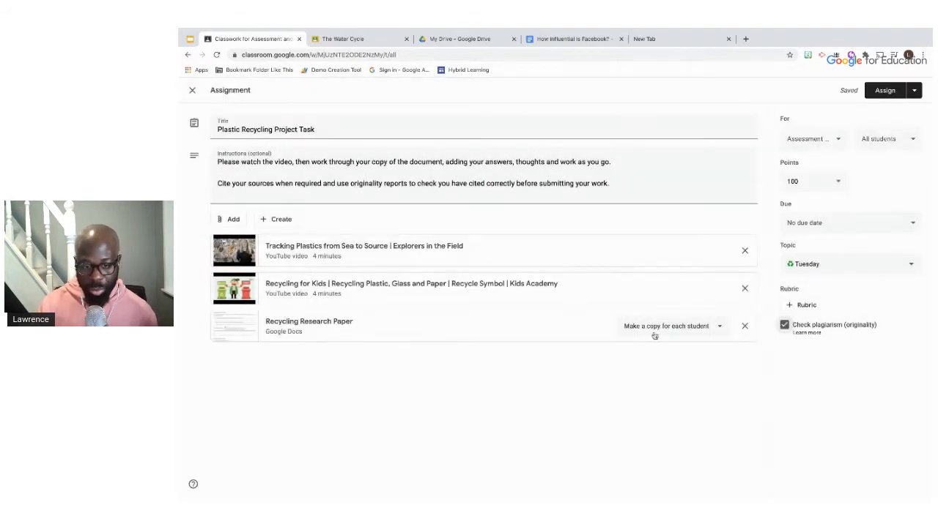
Import the assignment's rubric from Sheets, using today's Plastic Recycling spreadsheet
{"action": "left_click", "coordinate": [797, 311]}
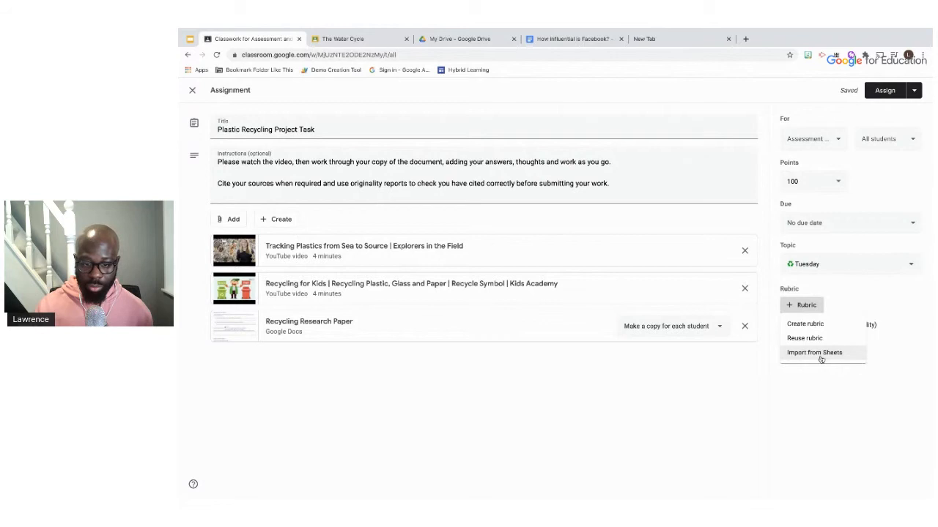
{"action": "left_click", "coordinate": [821, 353]}
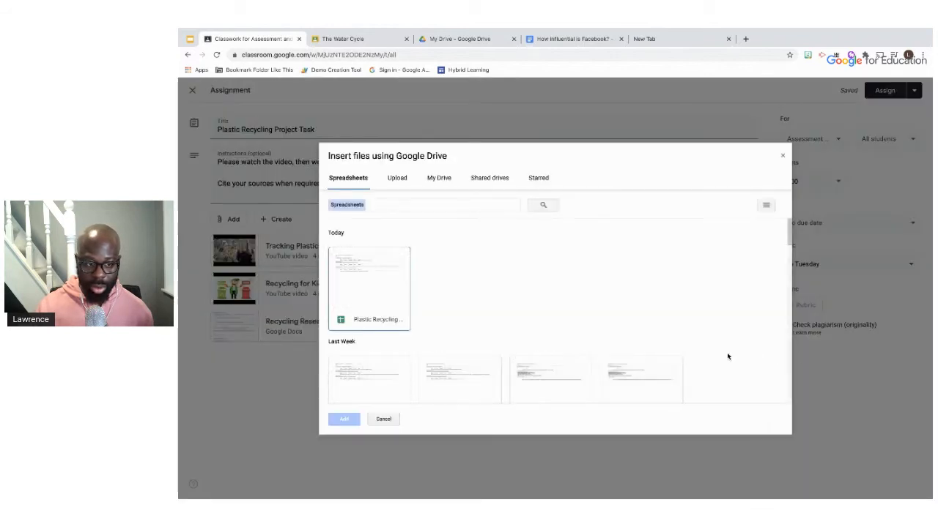
{"action": "scroll", "coordinate": [446, 329], "scroll_direction": "down", "scroll_amount": 1}
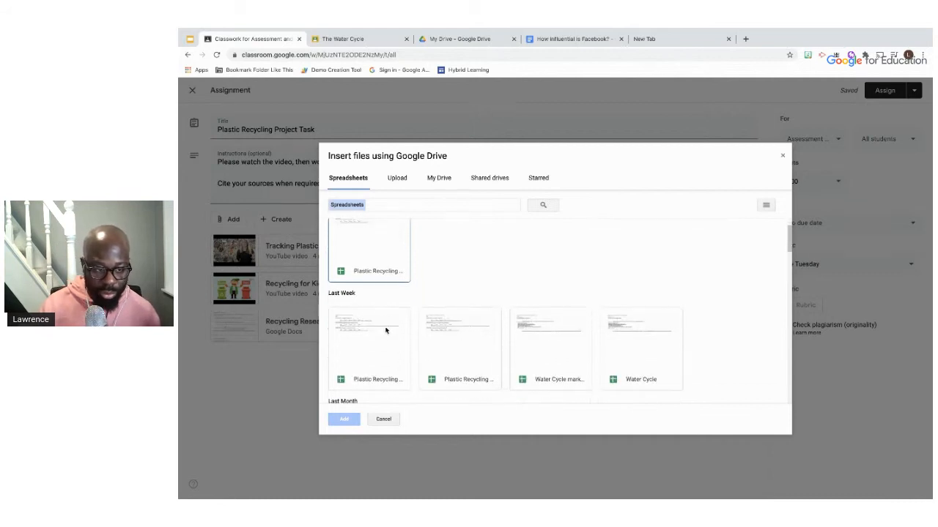
{"action": "left_click", "coordinate": [370, 270]}
{"action": "double_click", "coordinate": [383, 257]}
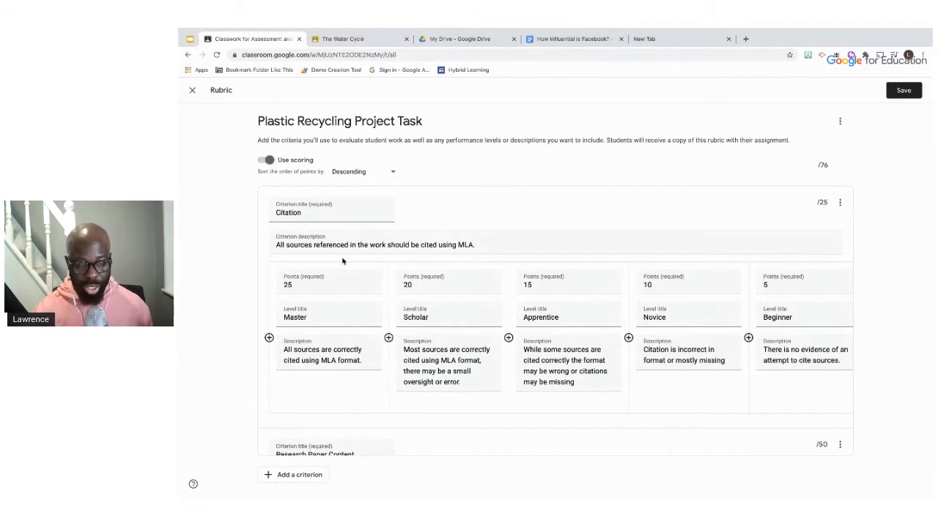
Examine the imported rubric's scoring setting and the Citation criterion's description, points and levels from Master to Beginner
{"action": "scroll", "coordinate": [345, 215], "scroll_direction": "up", "scroll_amount": 5}
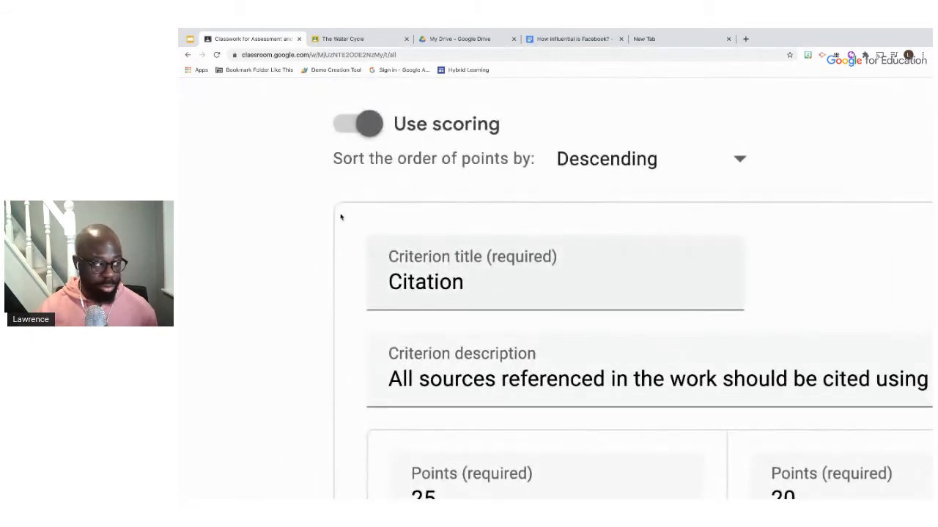
{"action": "scroll", "coordinate": [440, 275], "scroll_direction": "down", "scroll_amount": 1}
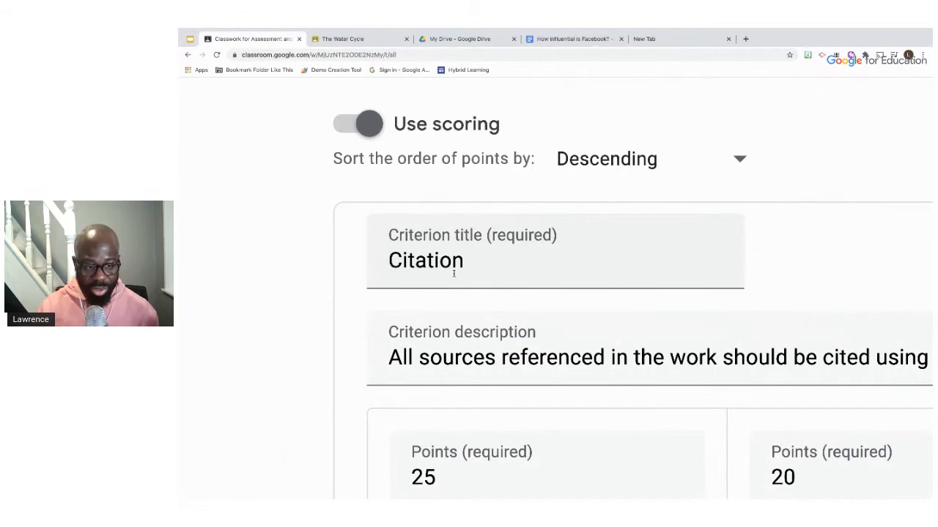
{"action": "scroll", "coordinate": [454, 274], "scroll_direction": "down", "scroll_amount": 5}
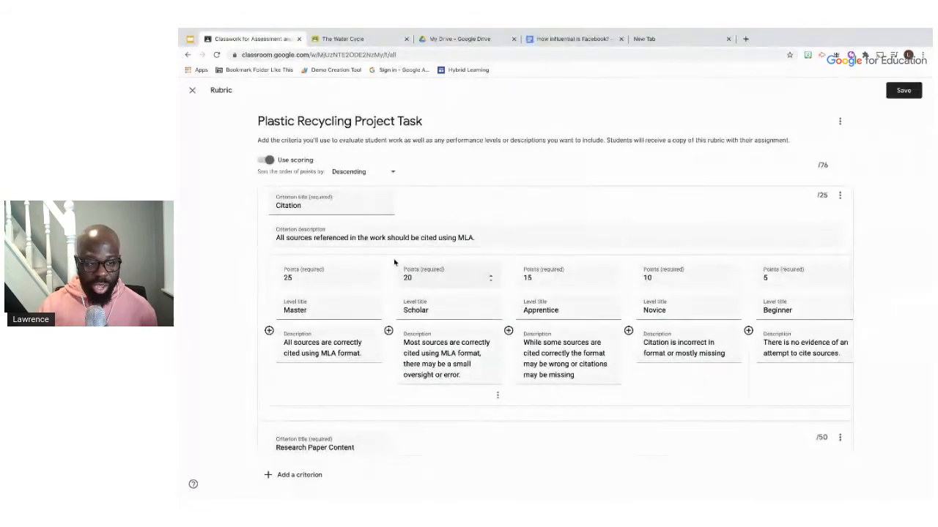
{"action": "scroll", "coordinate": [325, 233], "scroll_direction": "up", "scroll_amount": 2}
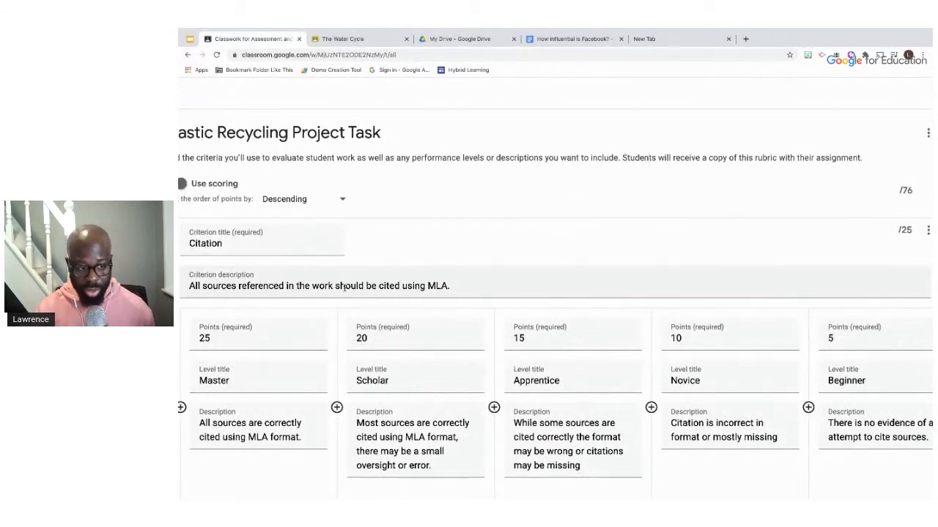
{"action": "scroll", "coordinate": [348, 291], "scroll_direction": "down", "scroll_amount": 2}
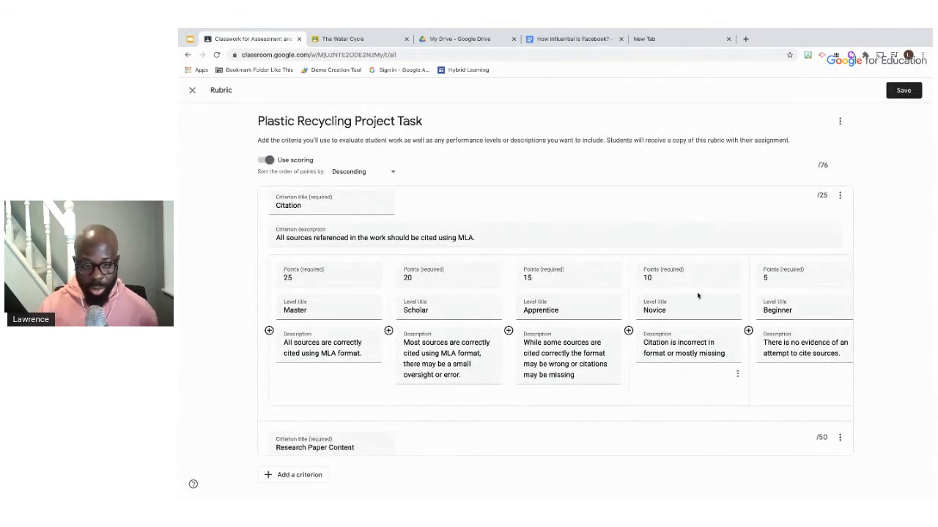
{"action": "left_click", "coordinate": [784, 283]}
{"action": "scroll", "coordinate": [783, 283], "scroll_direction": "up", "scroll_amount": 5}
{"action": "scroll", "coordinate": [620, 297], "scroll_direction": "down", "scroll_amount": 1}
{"action": "scroll", "coordinate": [620, 297], "scroll_direction": "down", "scroll_amount": 1}
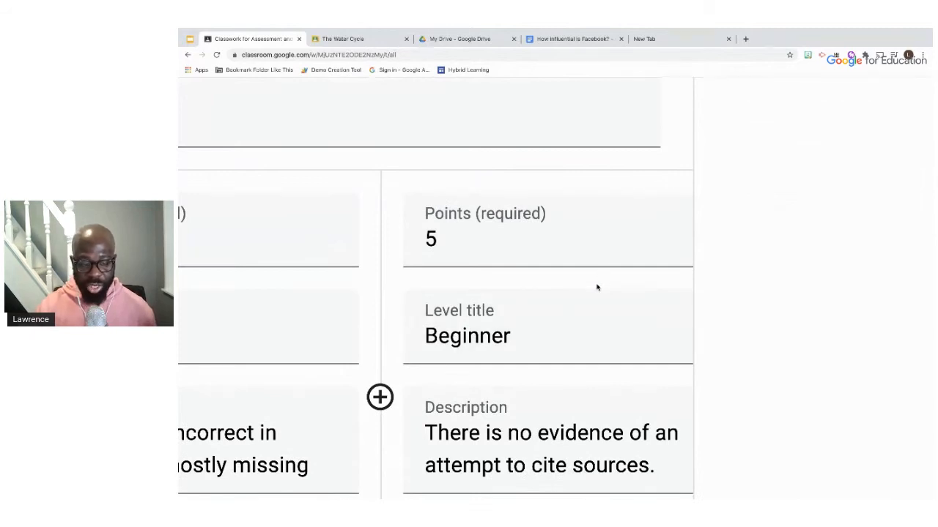
{"action": "scroll", "coordinate": [597, 287], "scroll_direction": "down", "scroll_amount": 2}
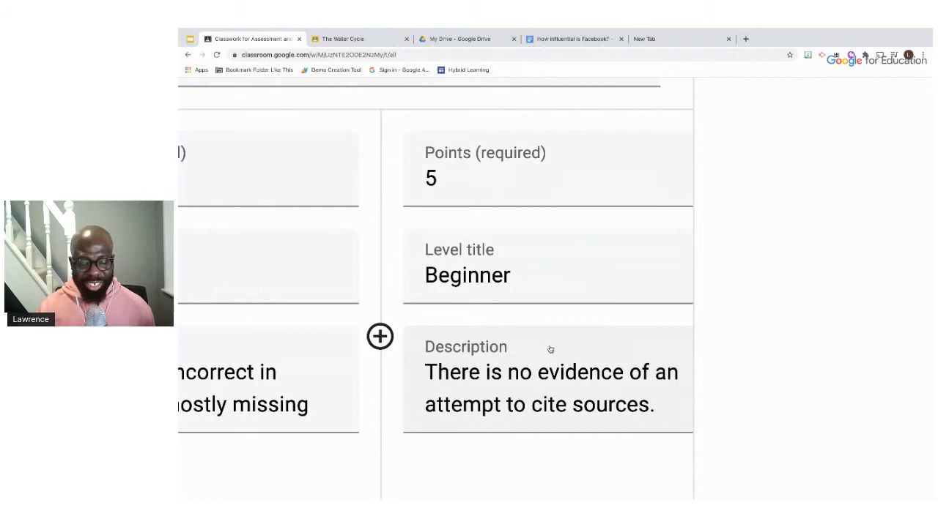
{"action": "scroll", "coordinate": [548, 349], "scroll_direction": "left", "scroll_amount": 2}
{"action": "scroll", "coordinate": [549, 349], "scroll_direction": "left", "scroll_amount": 8}
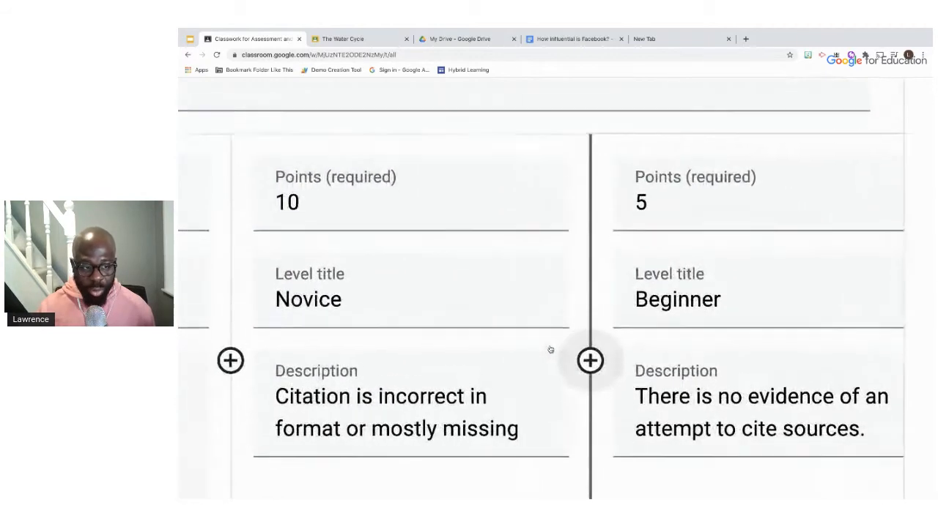
{"action": "scroll", "coordinate": [549, 345], "scroll_direction": "left", "scroll_amount": 2}
{"action": "scroll", "coordinate": [549, 346], "scroll_direction": "right", "scroll_amount": 3}
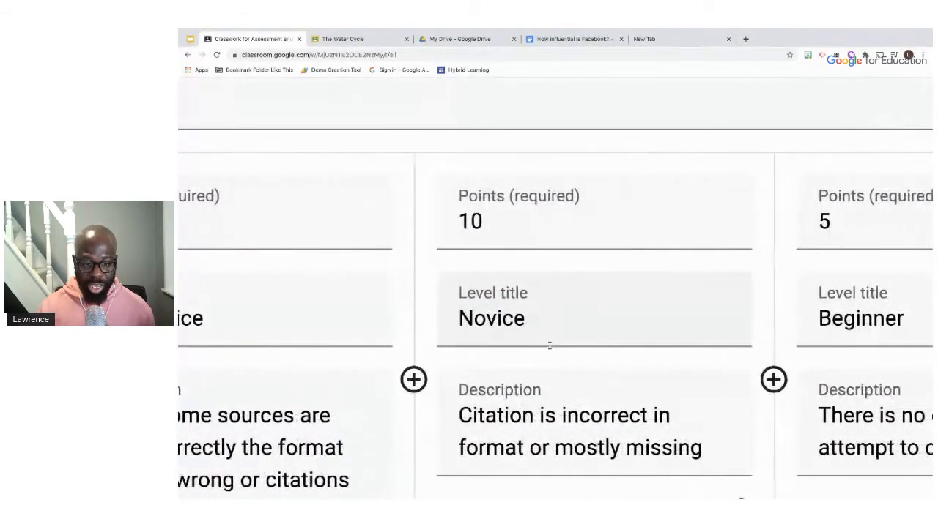
Add a level worth 0 points titled "Not started" after Beginner in the rubric's Citation criterion
{"action": "scroll", "coordinate": [550, 345], "scroll_direction": "down", "scroll_amount": 1}
{"action": "scroll", "coordinate": [550, 346], "scroll_direction": "right", "scroll_amount": 9}
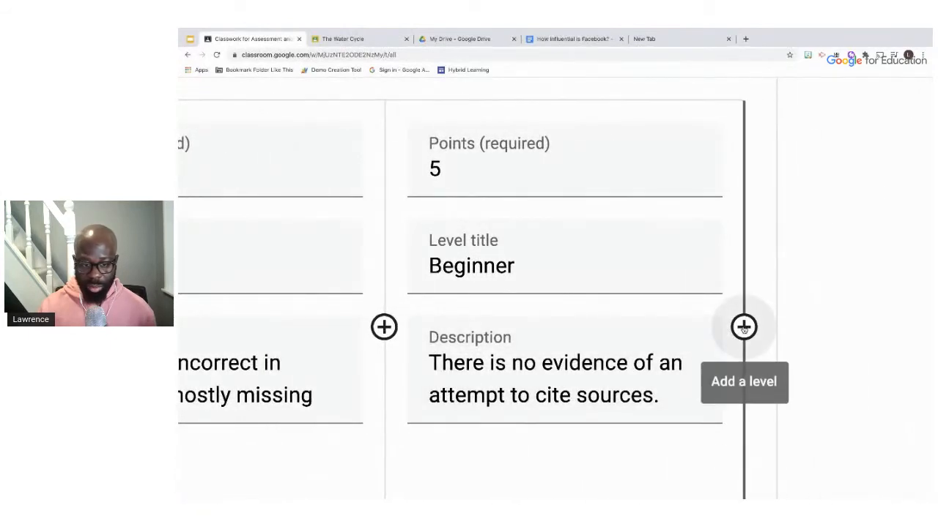
{"action": "key", "text": "ctrl+0"}
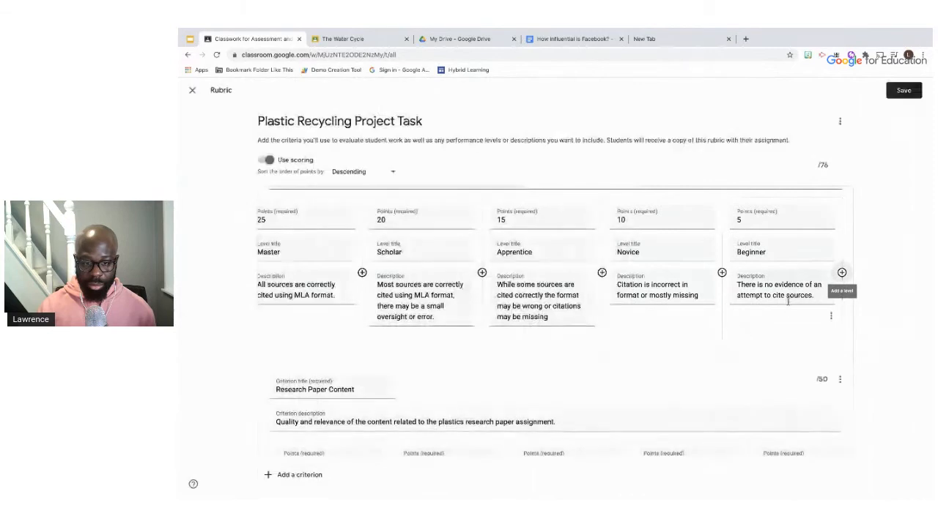
{"action": "left_click", "coordinate": [843, 272]}
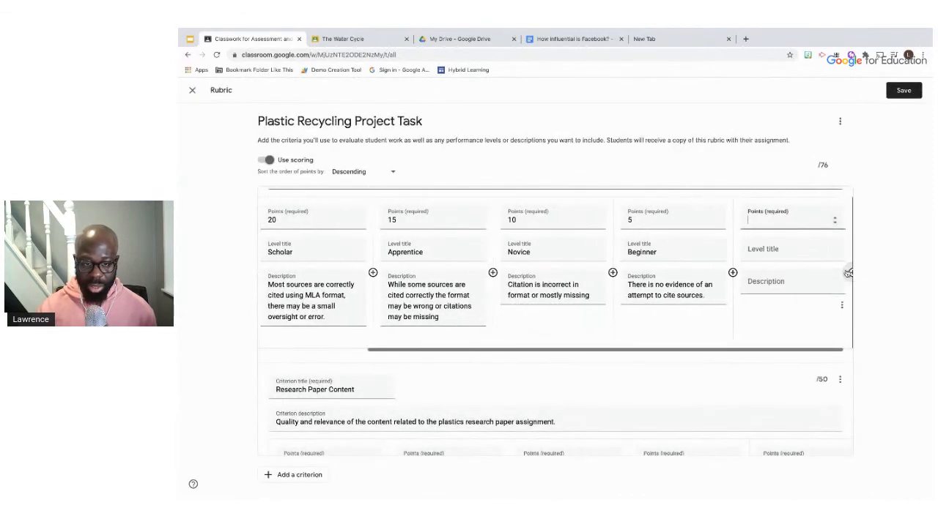
{"action": "type", "text": "0"}
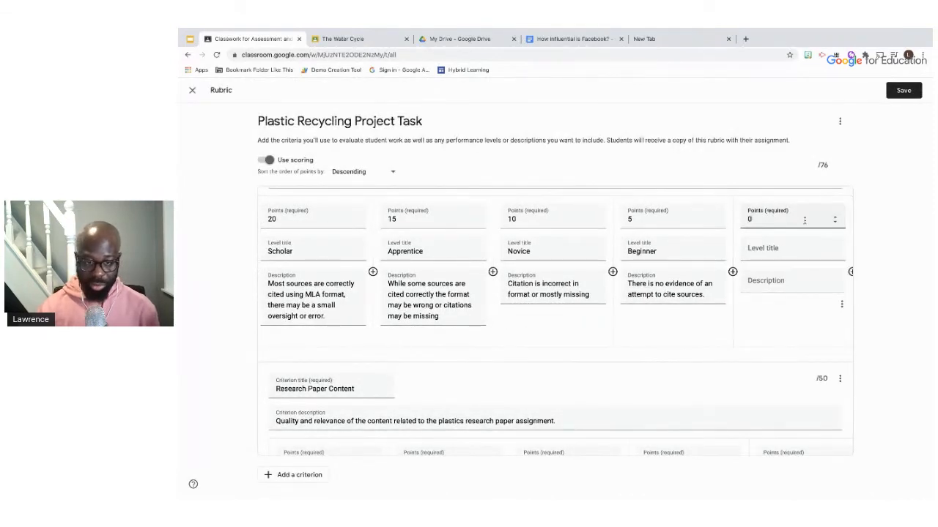
{"action": "left_click", "coordinate": [779, 251]}
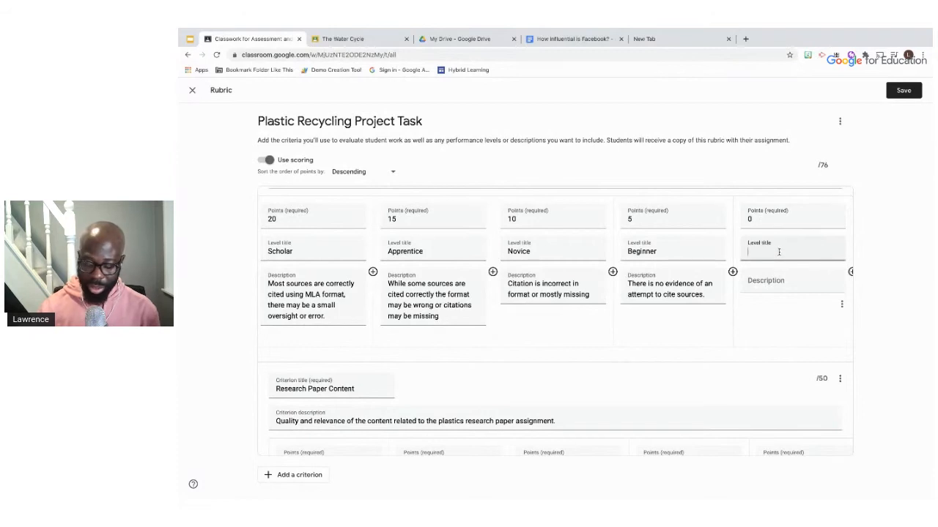
{"action": "type", "text": "Not "}
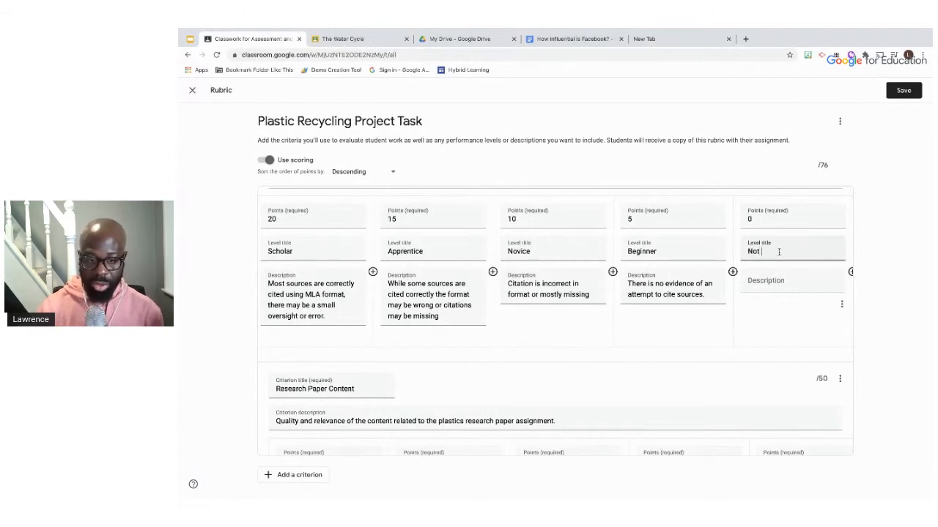
{"action": "type", "text": "starte"}
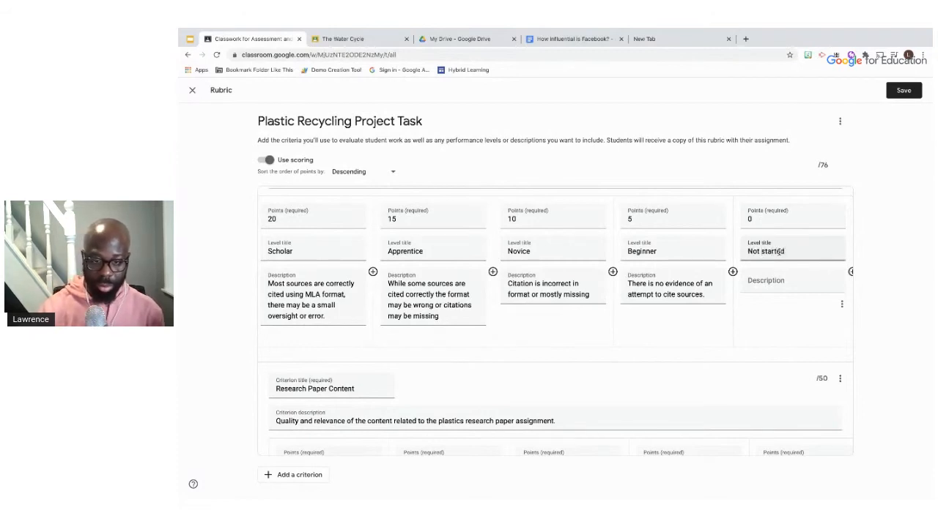
{"action": "type", "text": "d"}
{"action": "left_click", "coordinate": [779, 281]}
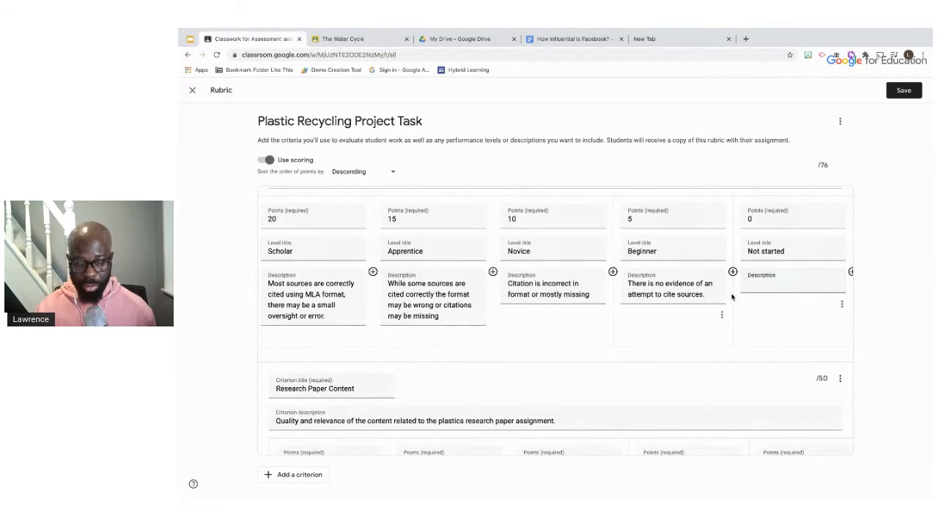
Set the Creative Solutions criterion's points to 25, 20, 15, 10 and 5 for the levels Master through Beginner
{"action": "scroll", "coordinate": [731, 297], "scroll_direction": "down", "scroll_amount": 3}
{"action": "scroll", "coordinate": [731, 297], "scroll_direction": "down", "scroll_amount": 5}
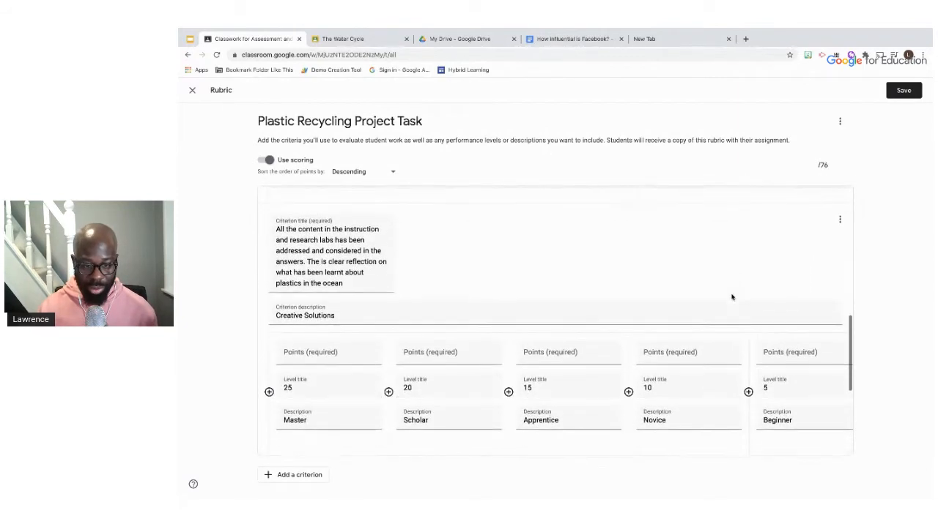
{"action": "scroll", "coordinate": [731, 297], "scroll_direction": "down", "scroll_amount": 2}
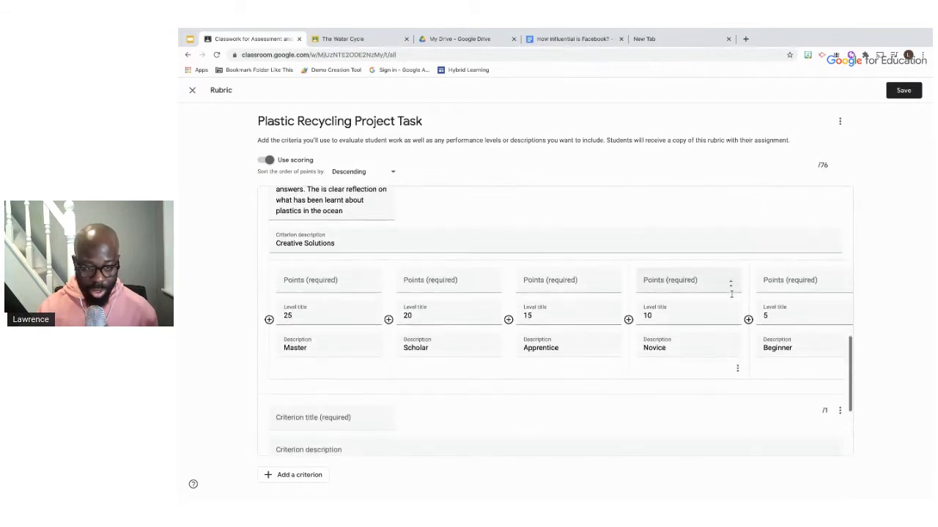
{"action": "scroll", "coordinate": [653, 300], "scroll_direction": "down", "scroll_amount": 1}
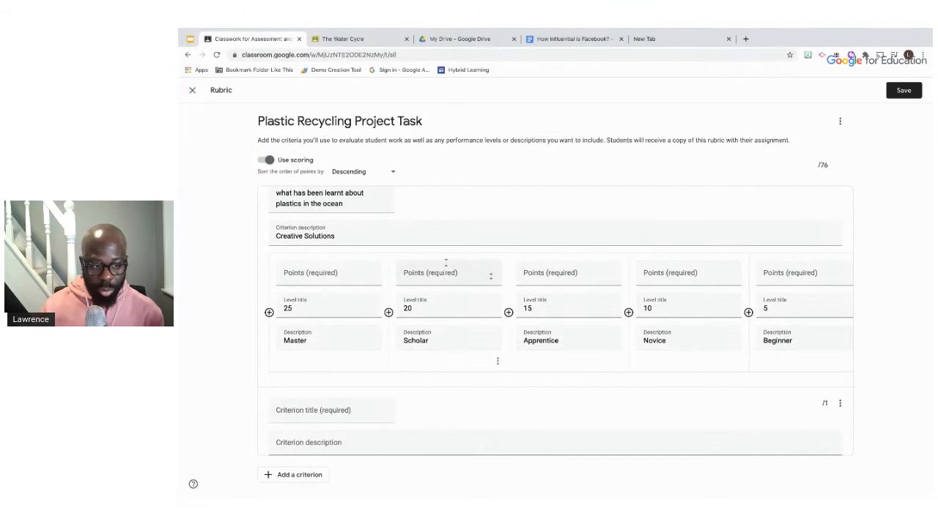
{"action": "left_click", "coordinate": [337, 273]}
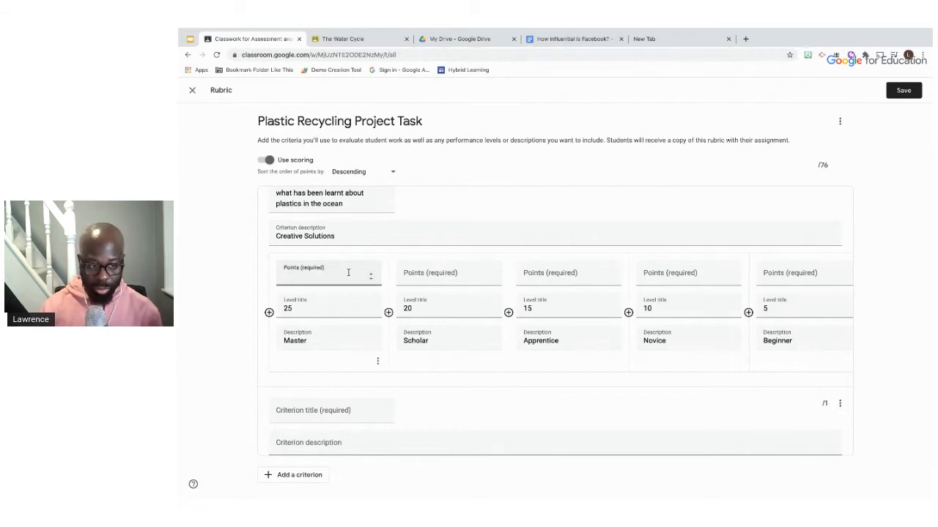
{"action": "type", "text": "25"}
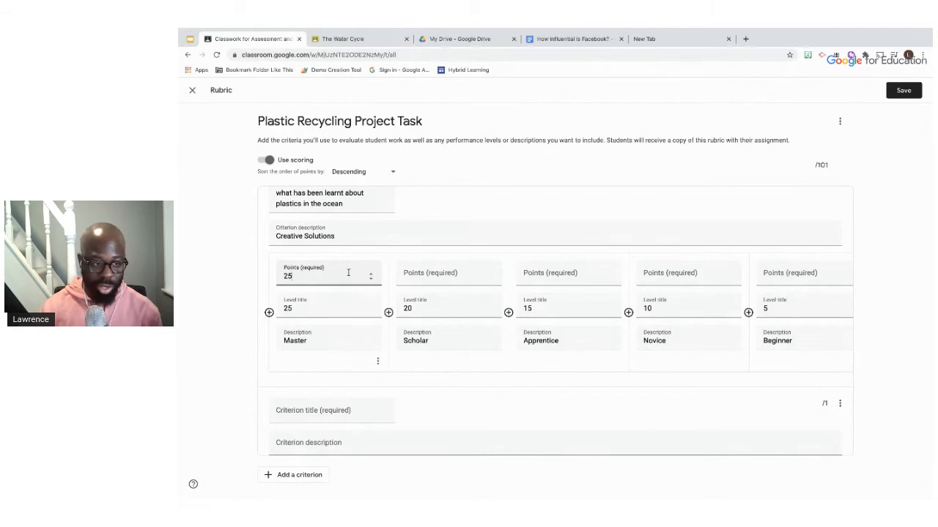
{"action": "left_click", "coordinate": [428, 277]}
{"action": "type", "text": "20"}
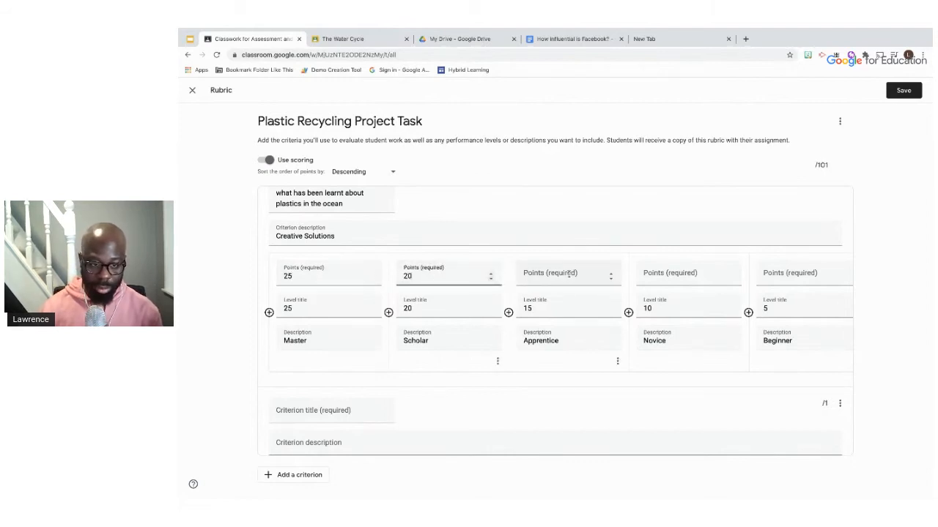
{"action": "left_click", "coordinate": [569, 274]}
{"action": "type", "text": "1"}
{"action": "left_click", "coordinate": [677, 274]}
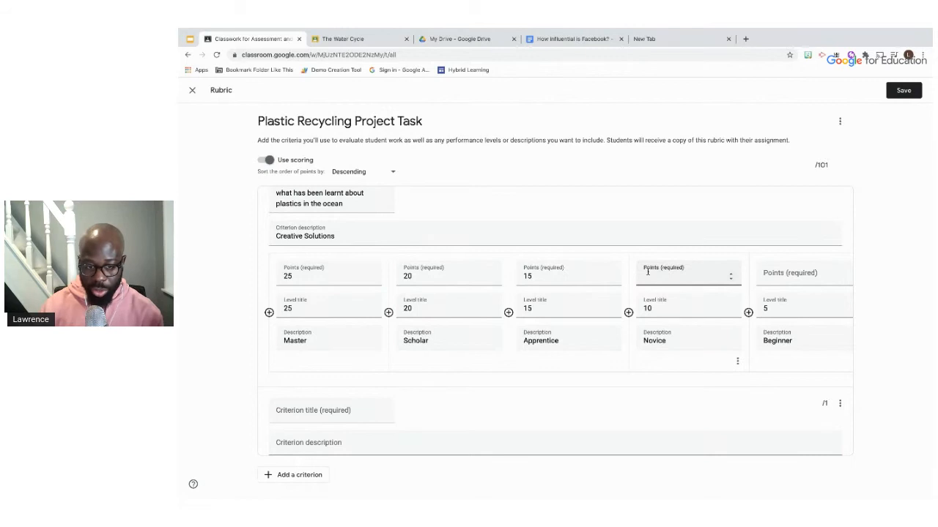
{"action": "type", "text": "10"}
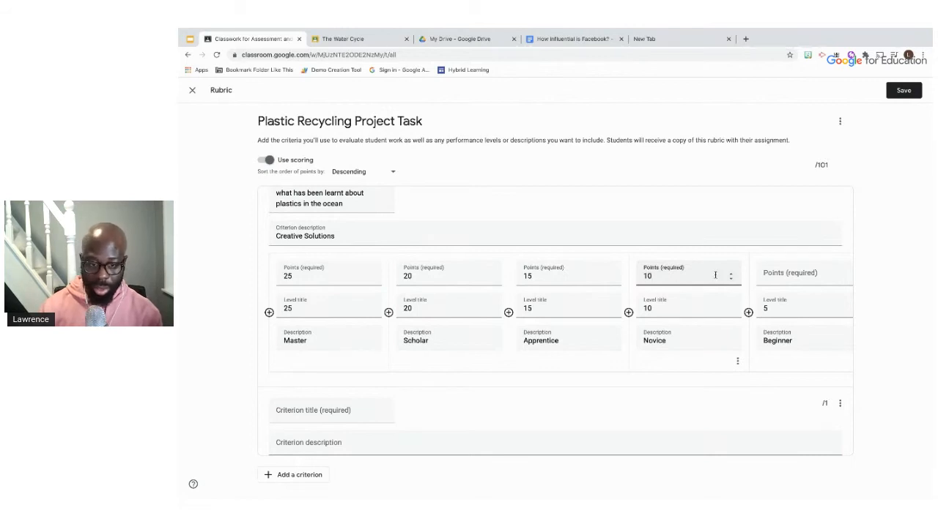
{"action": "left_click", "coordinate": [800, 273]}
{"action": "type", "text": "5"}
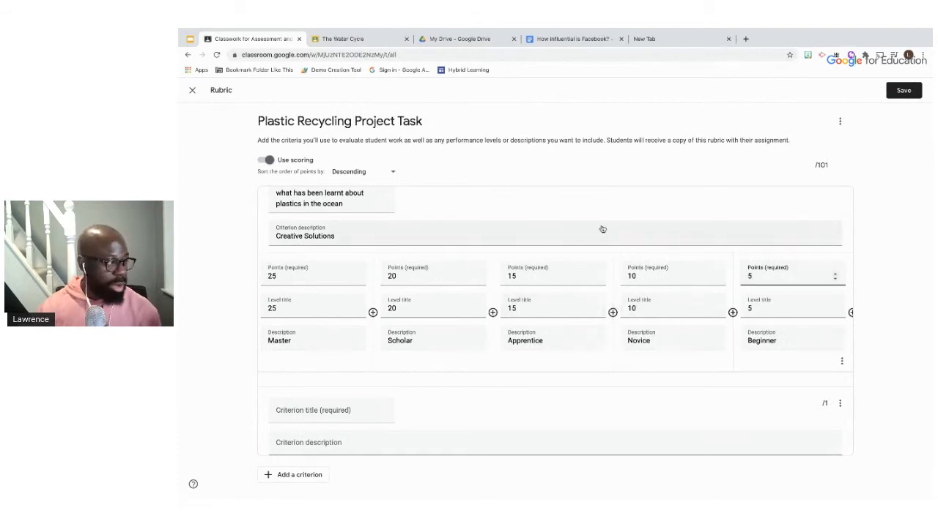
Delete the blank criterion at the end of the rubric and save the rubric to the assignment
{"action": "scroll", "coordinate": [575, 199], "scroll_direction": "down", "scroll_amount": 3}
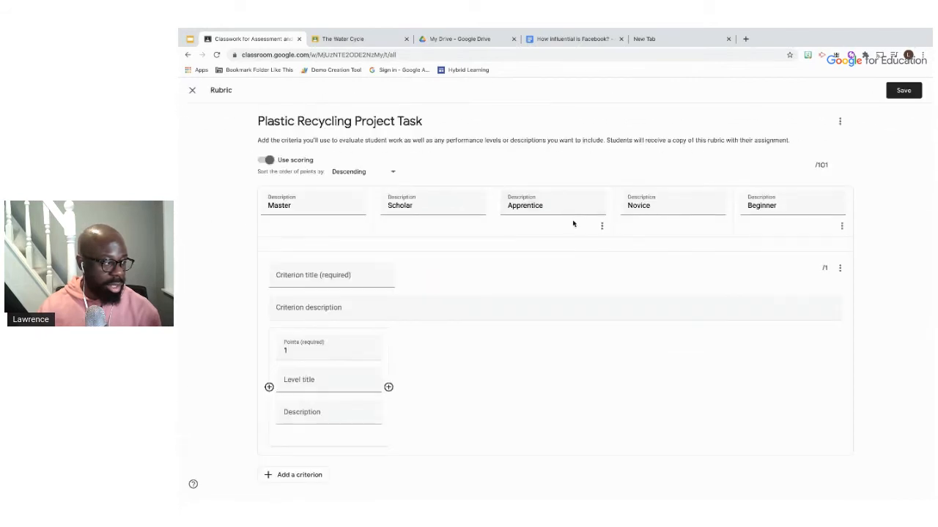
{"action": "scroll", "coordinate": [573, 224], "scroll_direction": "down", "scroll_amount": 1}
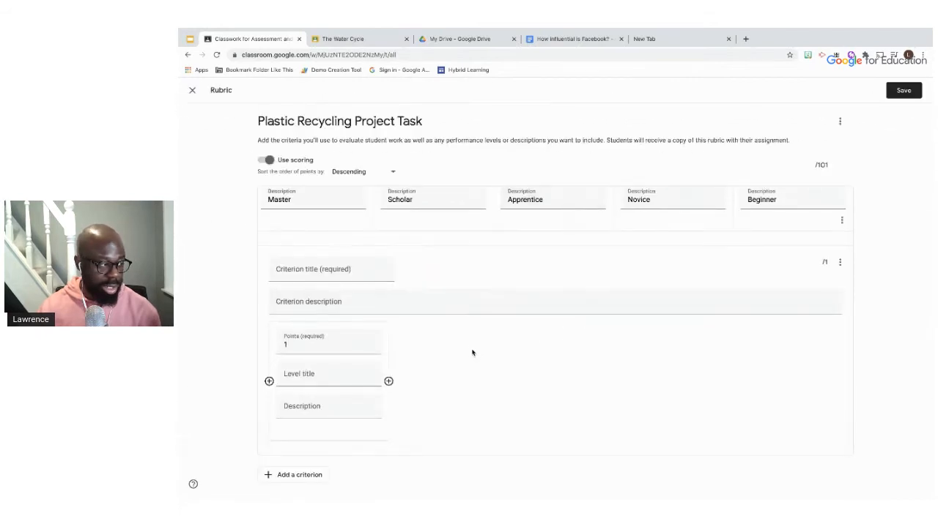
{"action": "left_click", "coordinate": [841, 264]}
{"action": "left_click", "coordinate": [794, 299]}
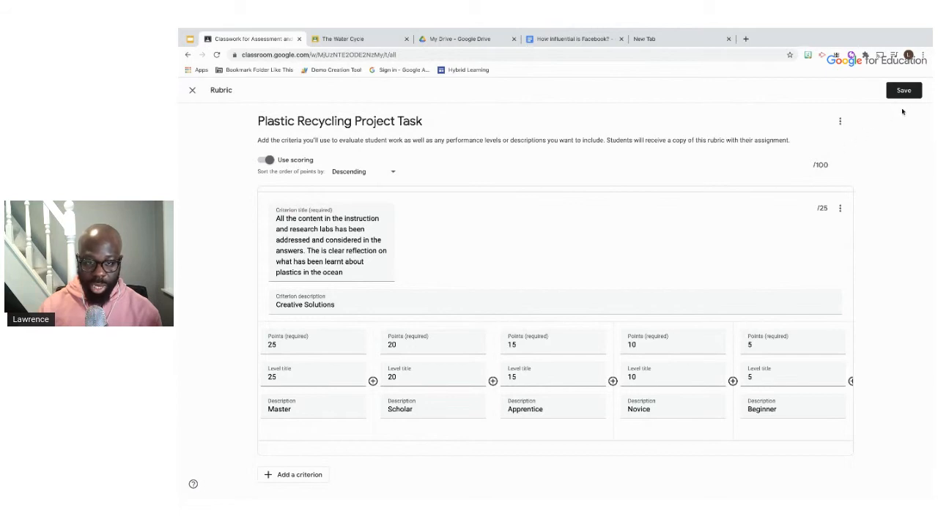
{"action": "left_click", "coordinate": [903, 94]}
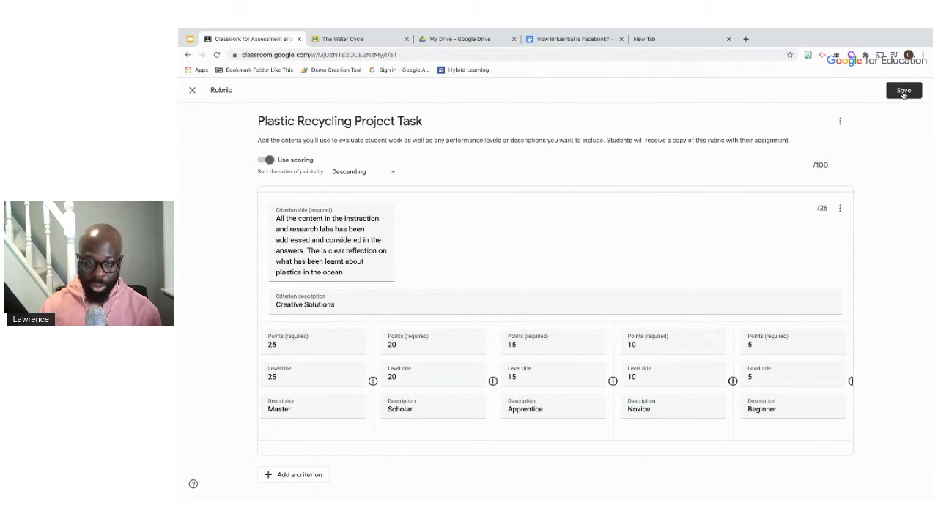
{"action": "left_click", "coordinate": [903, 91]}
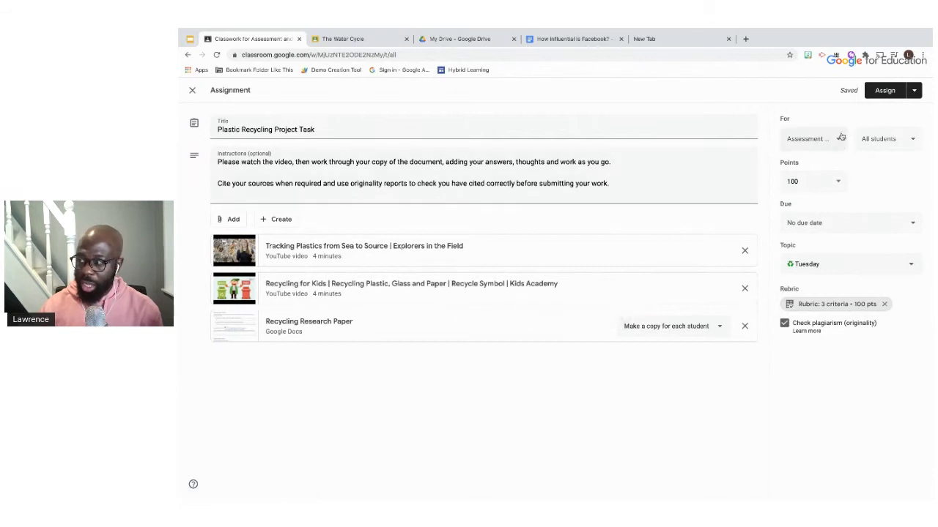
Assign the Plastic Recycling Project Task to all students in the class
{"action": "left_click", "coordinate": [886, 92]}
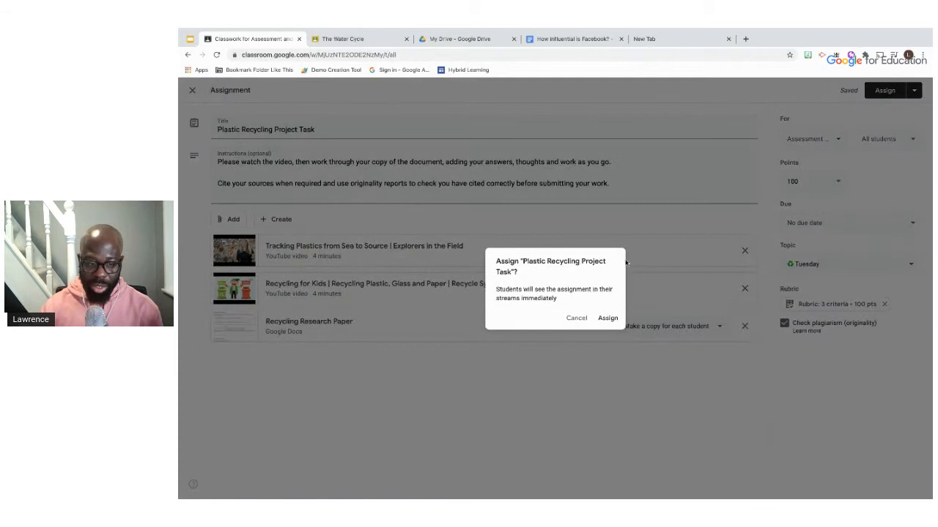
{"action": "left_click", "coordinate": [607, 319]}
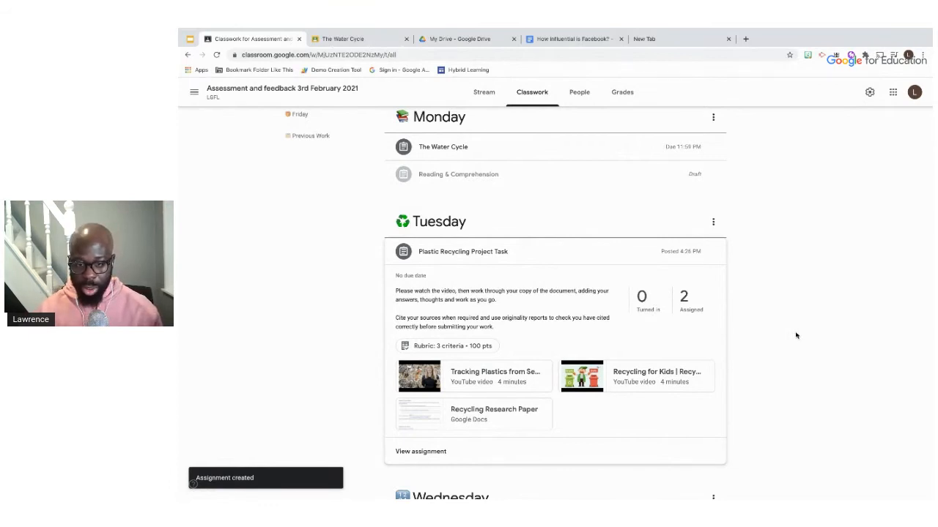
View the Plastic Recycling Project Task's student work, reload it, and open the second student's Recycling Research Paper for grading
{"action": "scroll", "coordinate": [700, 314], "scroll_direction": "down", "scroll_amount": 2}
{"action": "scroll", "coordinate": [699, 314], "scroll_direction": "down", "scroll_amount": 3}
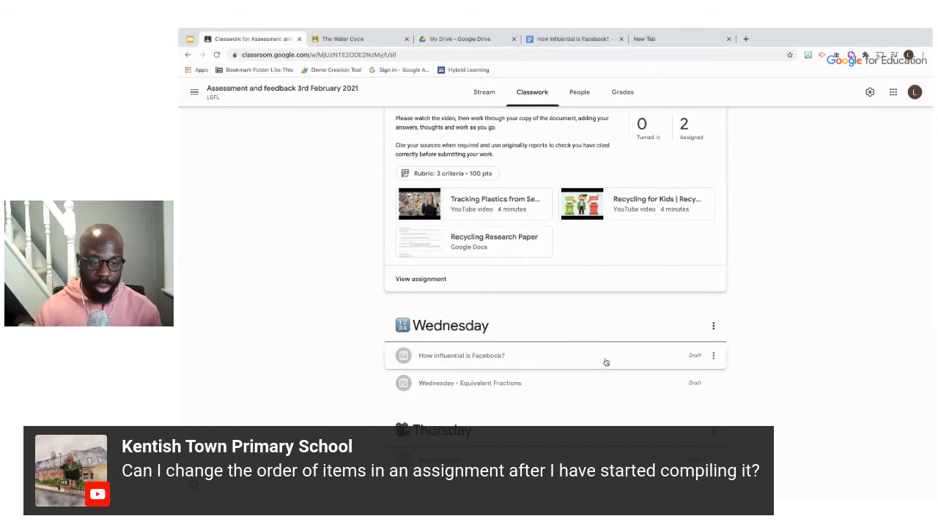
{"action": "mouse_move", "coordinate": [606, 362]}
{"action": "left_mouse_down"}
{"action": "mouse_move", "coordinate": [603, 213]}
{"action": "mouse_move", "coordinate": [601, 370]}
{"action": "mouse_move", "coordinate": [594, 362]}
{"action": "left_mouse_up"}
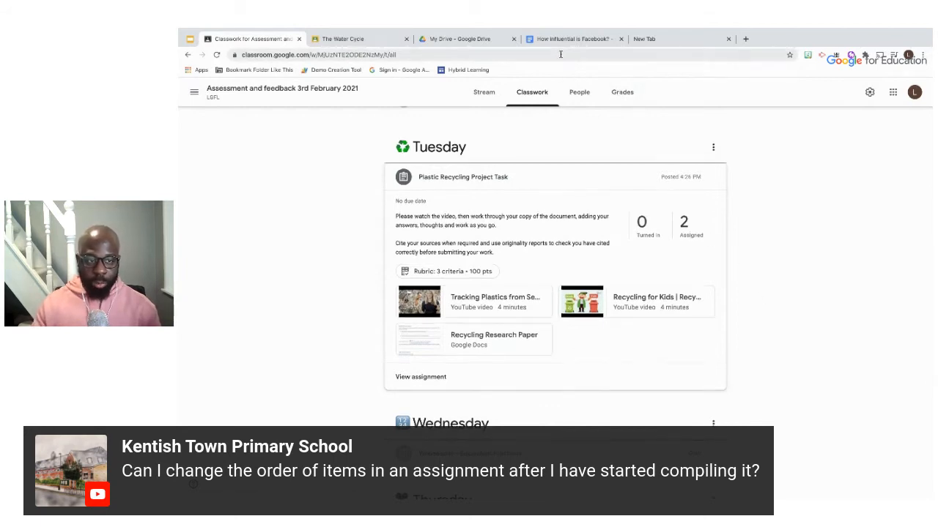
{"action": "left_click", "coordinate": [442, 376]}
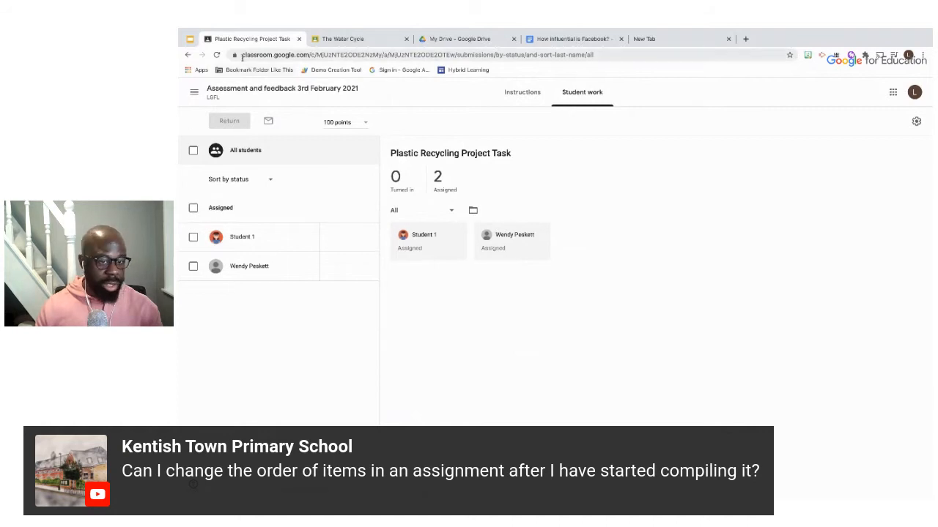
{"action": "left_click", "coordinate": [217, 56]}
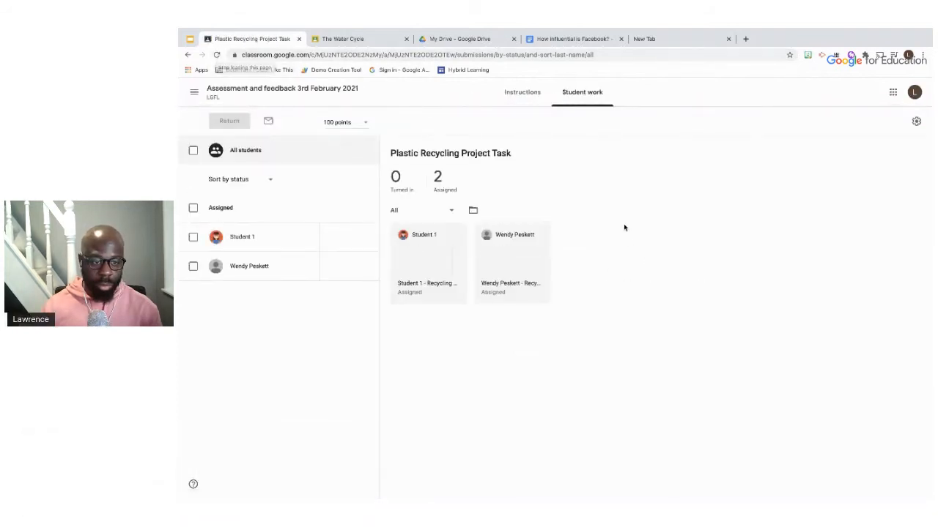
{"action": "left_click", "coordinate": [530, 258]}
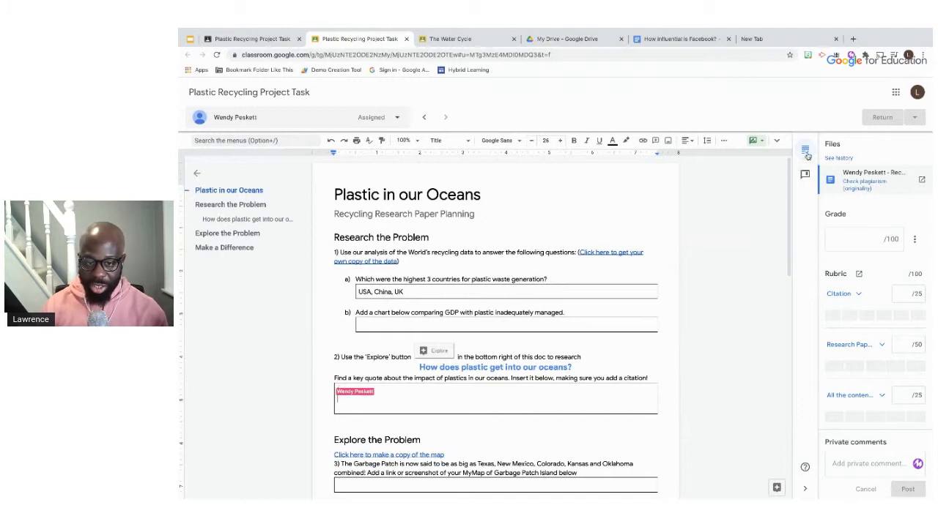
{"action": "left_click", "coordinate": [854, 237]}
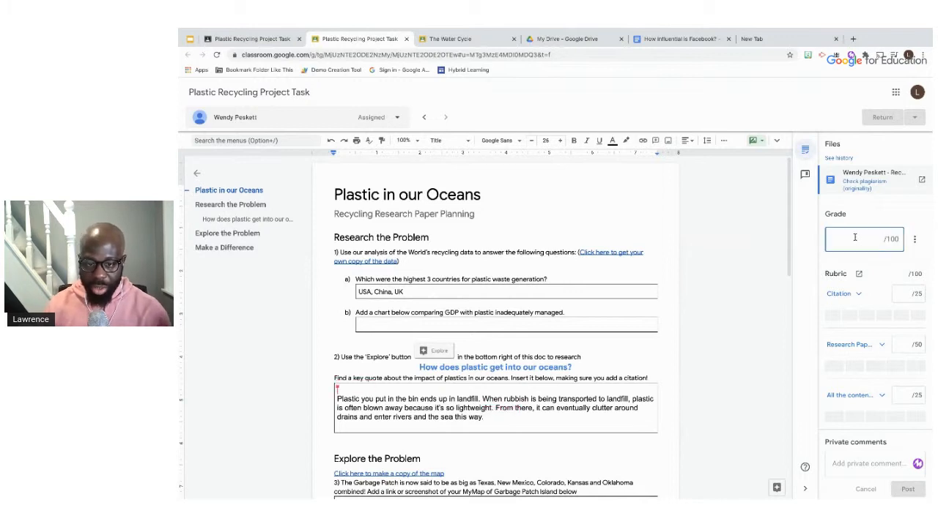
{"action": "type", "text": "100"}
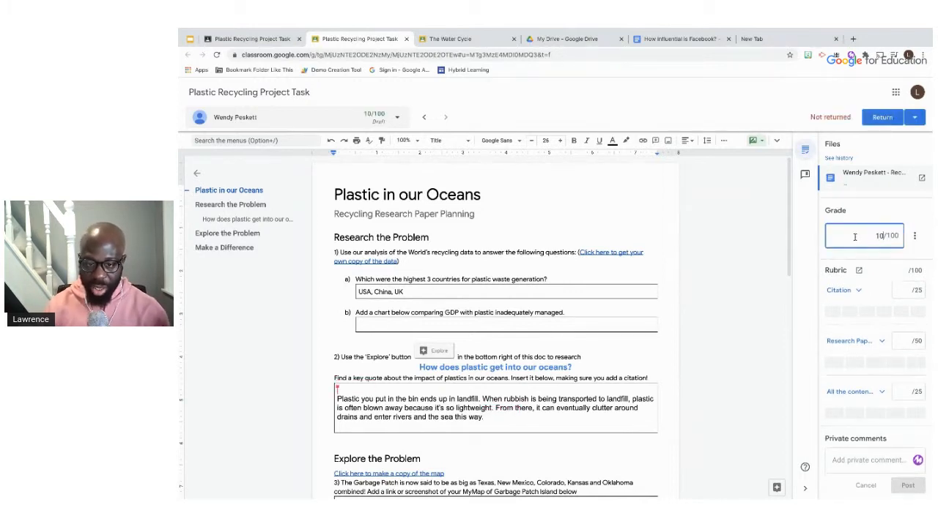
{"action": "key", "text": "BackSpace"}
{"action": "key", "text": "BackSpace"}
{"action": "key", "text": "BackSpace"}
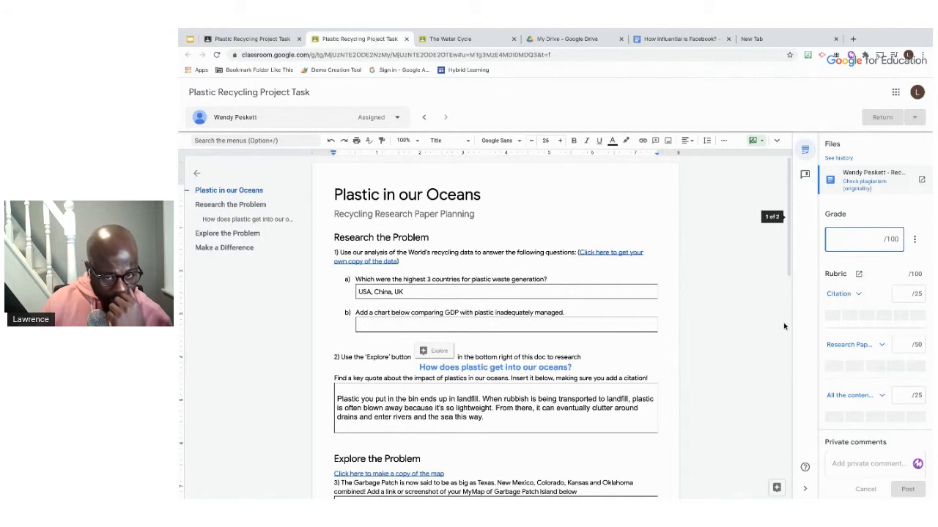
Expand the Citation criterion in the grading rubric and review its levels from Master to Not started
{"action": "left_click", "coordinate": [857, 296]}
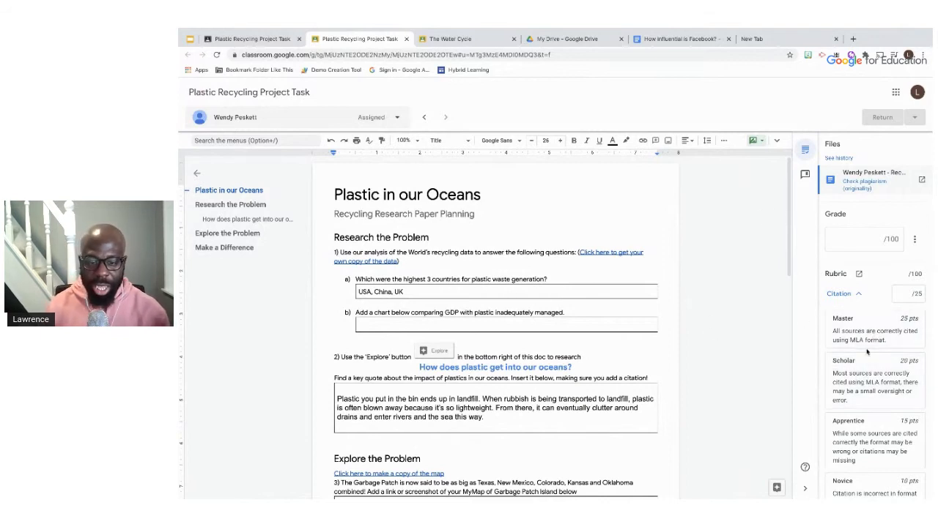
{"action": "scroll", "coordinate": [866, 367], "scroll_direction": "down", "scroll_amount": 3}
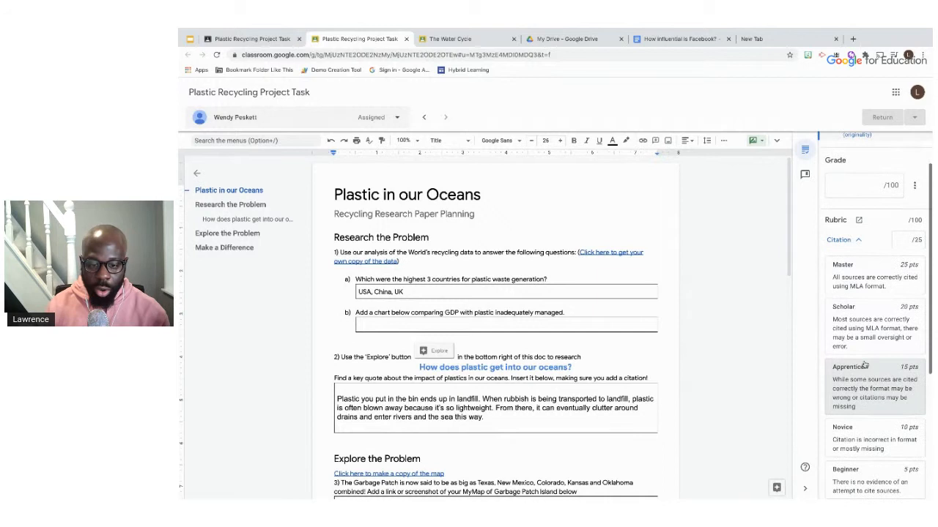
{"action": "scroll", "coordinate": [865, 365], "scroll_direction": "down", "scroll_amount": 1}
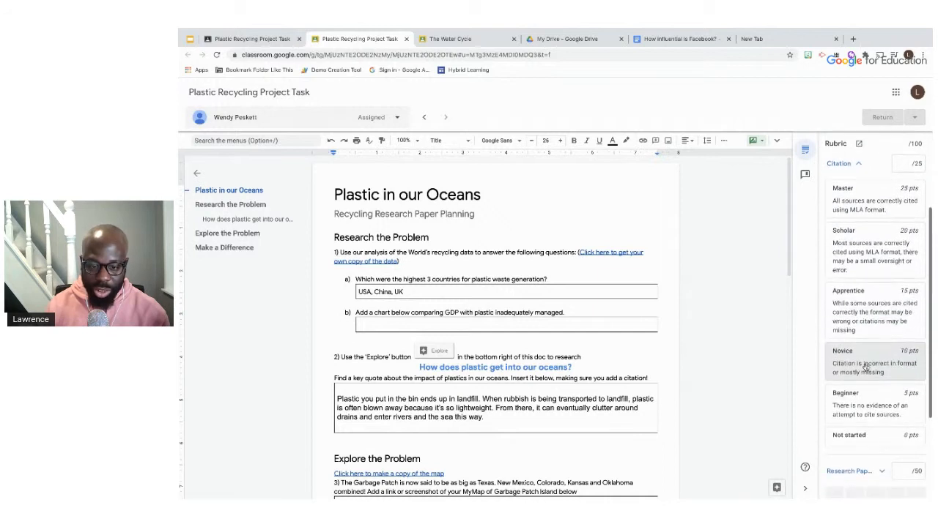
Rate the Citation criterion as Beginner (5 pts), and change the rating to Master (25 pts)
{"action": "left_click", "coordinate": [885, 410]}
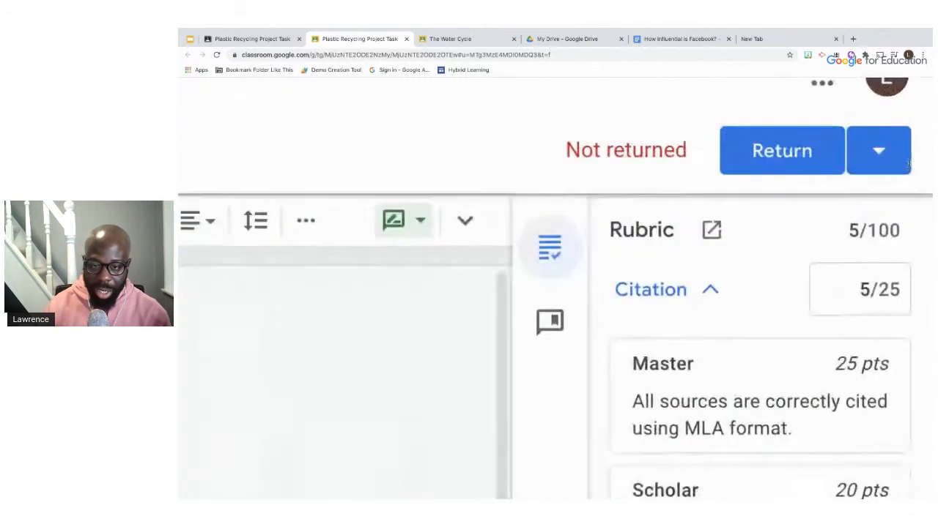
{"action": "scroll", "coordinate": [871, 275], "scroll_direction": "down", "scroll_amount": 1}
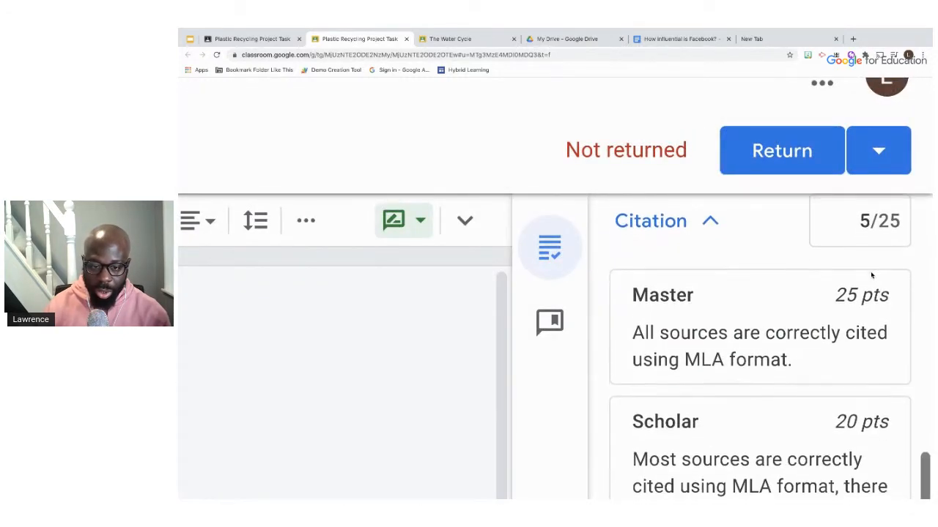
{"action": "left_click", "coordinate": [846, 302]}
{"action": "scroll", "coordinate": [847, 302], "scroll_direction": "up", "scroll_amount": 2}
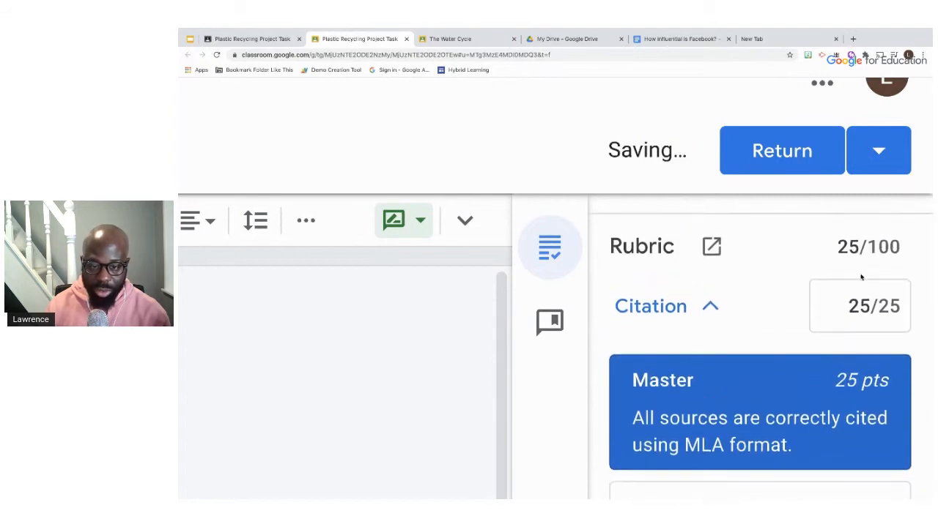
{"action": "scroll", "coordinate": [833, 383], "scroll_direction": "down", "scroll_amount": 1}
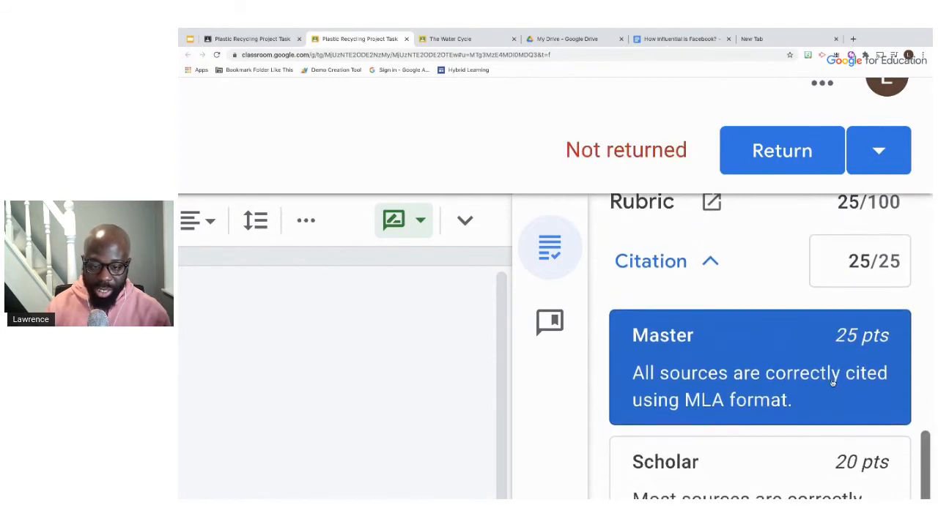
{"action": "key", "text": "super+0"}
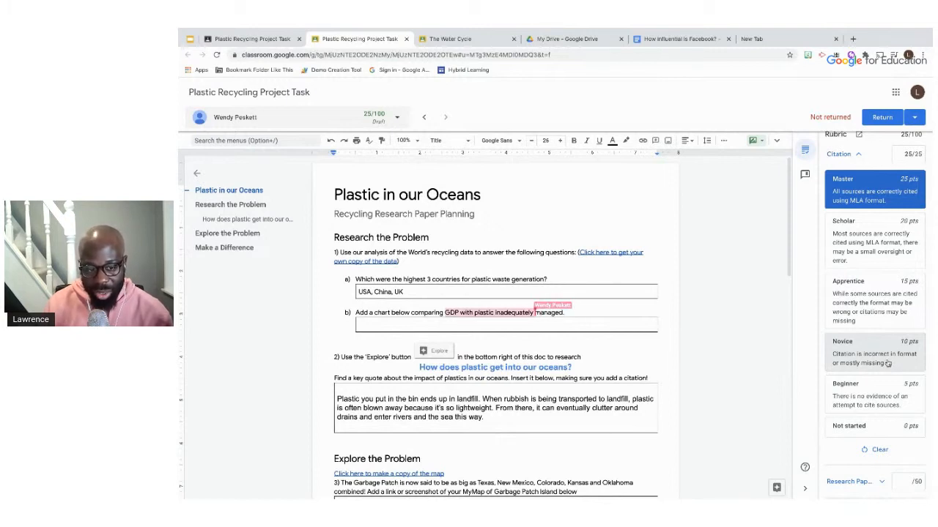
Set the Citation rating to Beginner (5 pts) and collapse the criterion
{"action": "left_click", "coordinate": [891, 387]}
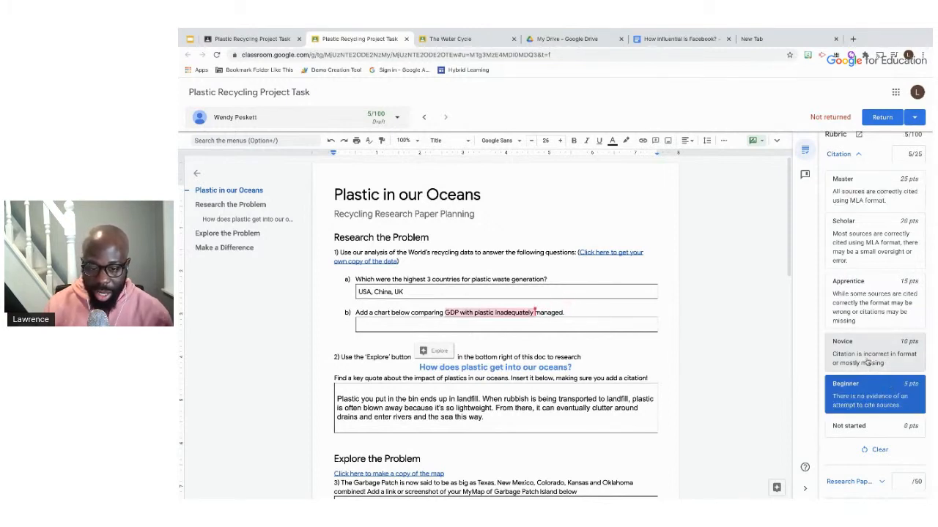
{"action": "scroll", "coordinate": [872, 359], "scroll_direction": "down", "scroll_amount": 1}
{"action": "scroll", "coordinate": [864, 342], "scroll_direction": "up", "scroll_amount": 4}
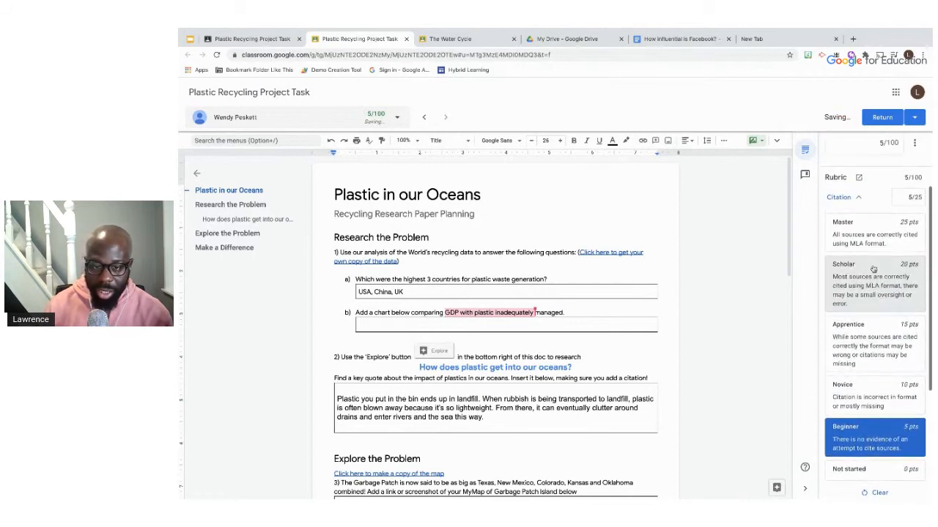
{"action": "left_click", "coordinate": [860, 274]}
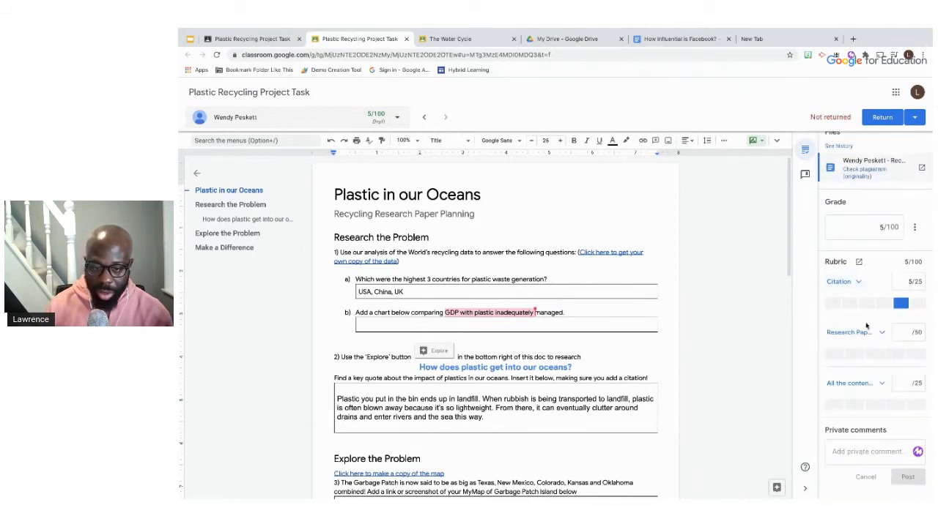
Expand the Research Paper criterion and rate it as Apprentice (30 pts)
{"action": "left_click", "coordinate": [863, 332]}
{"action": "scroll", "coordinate": [864, 333], "scroll_direction": "down", "scroll_amount": 1}
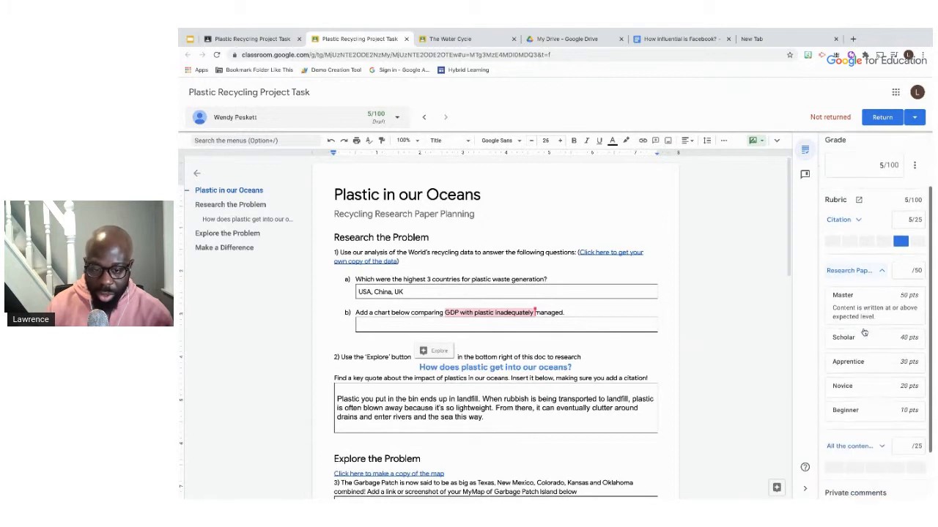
{"action": "left_click", "coordinate": [879, 371]}
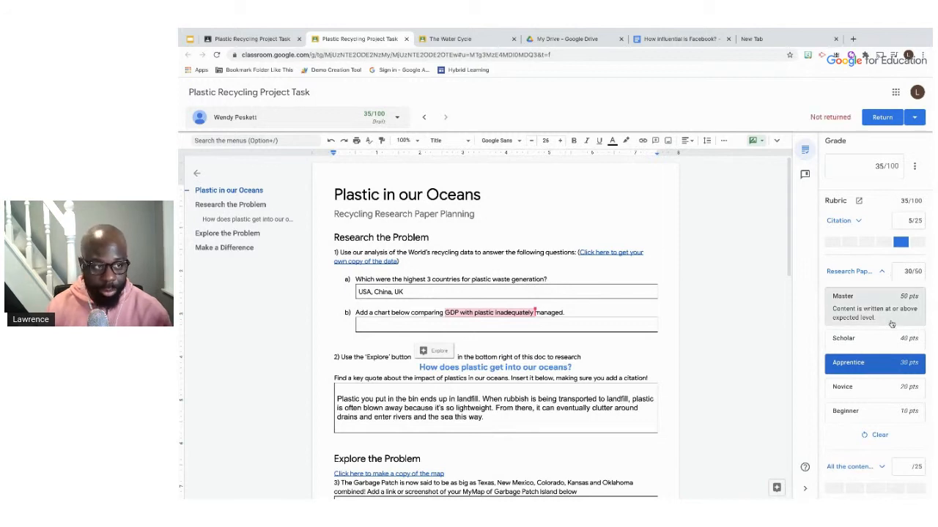
{"action": "scroll", "coordinate": [890, 307], "scroll_direction": "down", "scroll_amount": 2}
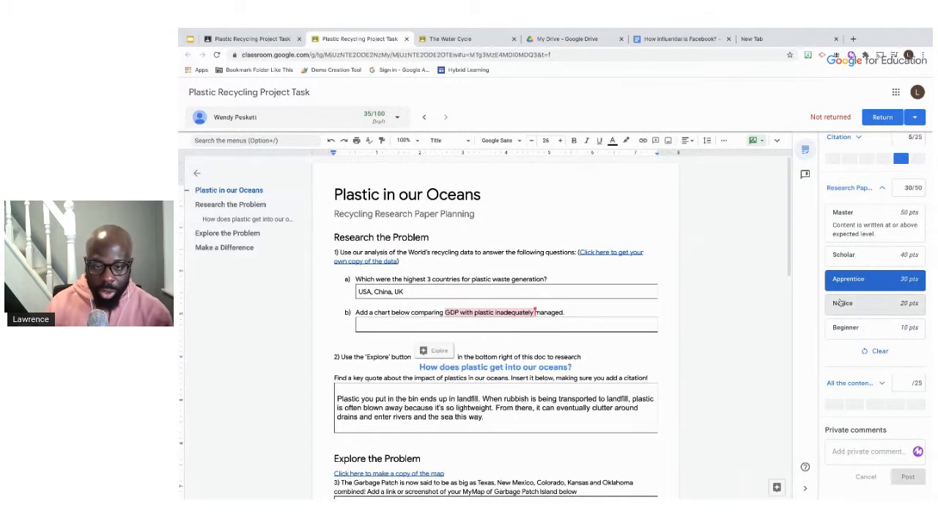
Run the plagiarism (originality) check on the student's submitted paper
{"action": "scroll", "coordinate": [841, 301], "scroll_direction": "up", "scroll_amount": 4}
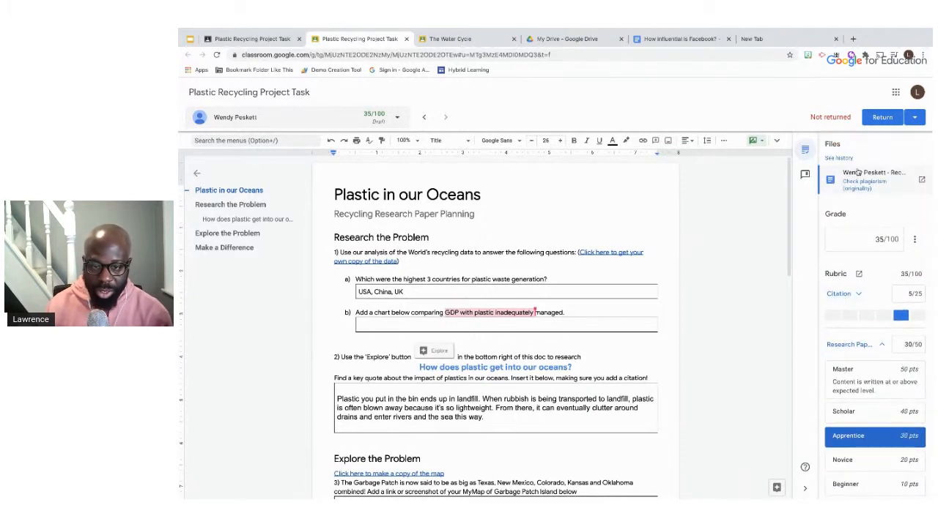
{"action": "scroll", "coordinate": [849, 180], "scroll_direction": "up", "scroll_amount": 5}
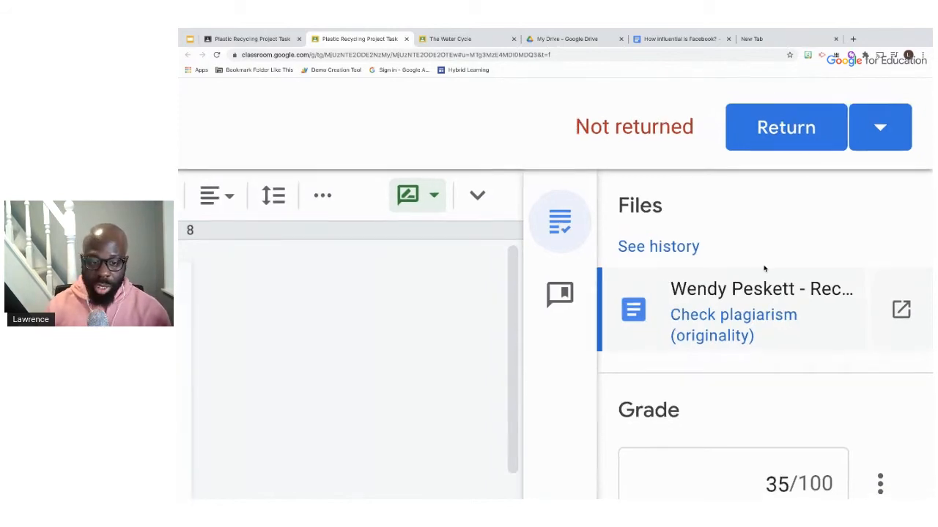
{"action": "key", "text": "ctrl+0"}
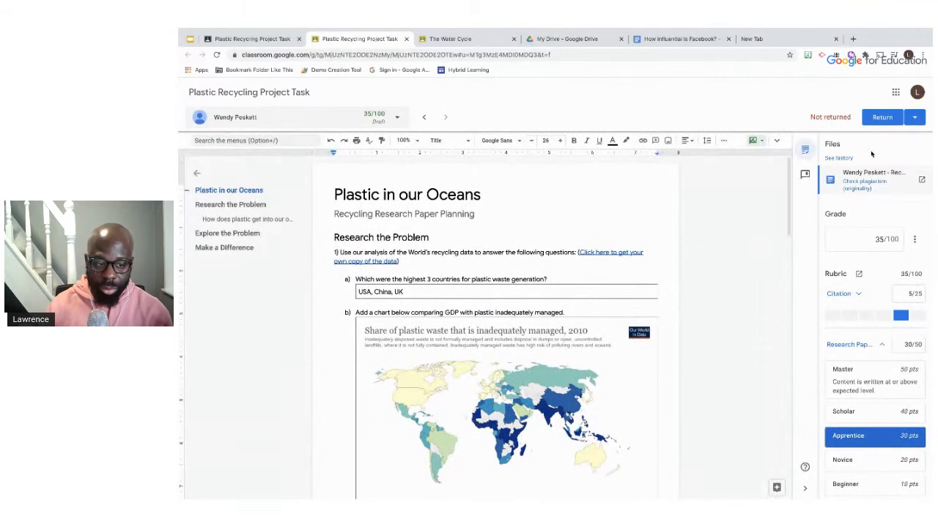
{"action": "left_click", "coordinate": [867, 189]}
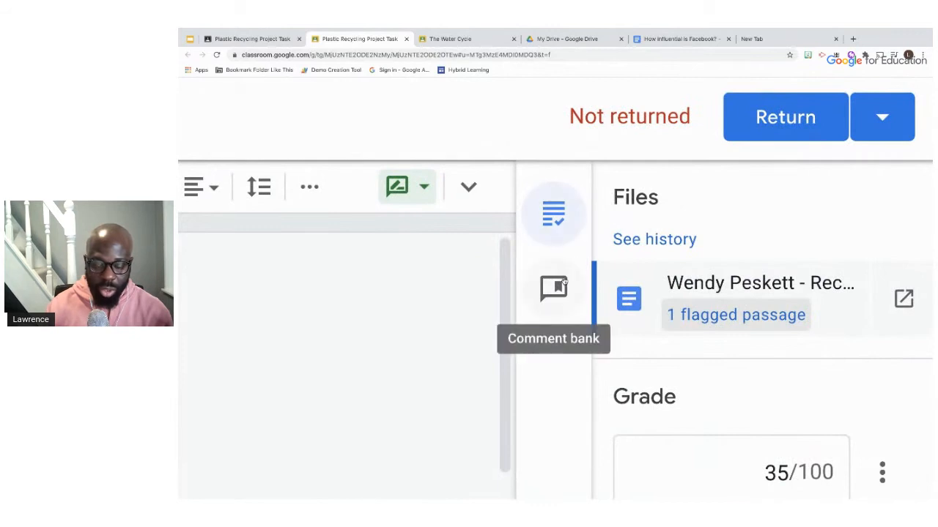
Open the comment bank and review its saved comments from first to last
{"action": "scroll", "coordinate": [564, 282], "scroll_direction": "down", "scroll_amount": 5}
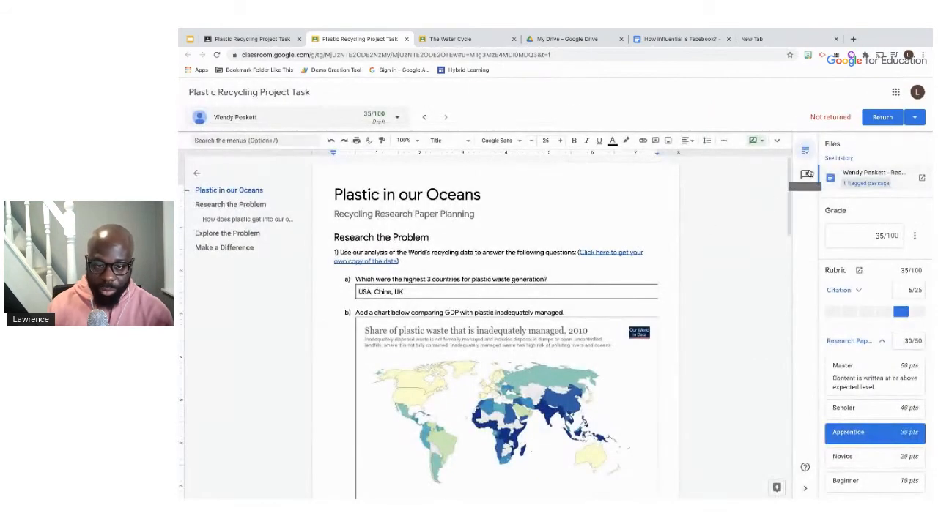
{"action": "left_click", "coordinate": [805, 174]}
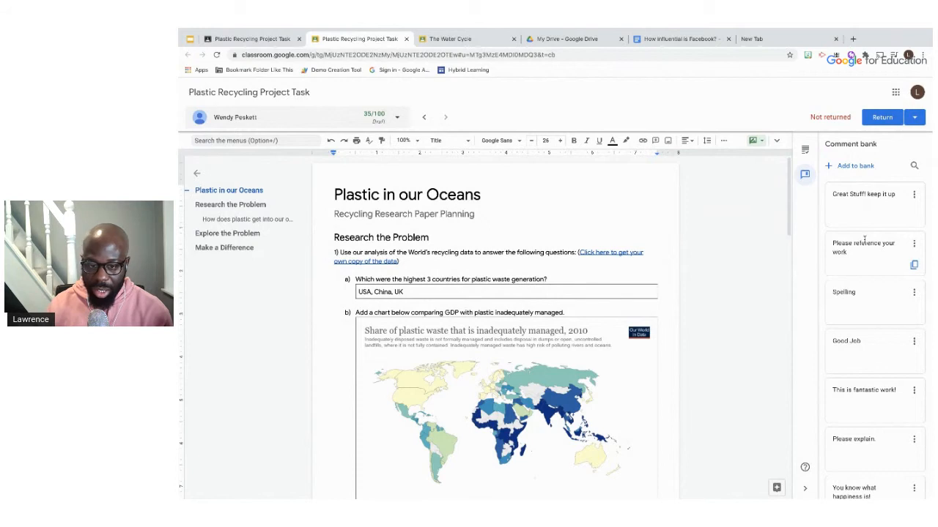
{"action": "scroll", "coordinate": [864, 242], "scroll_direction": "down", "scroll_amount": 2}
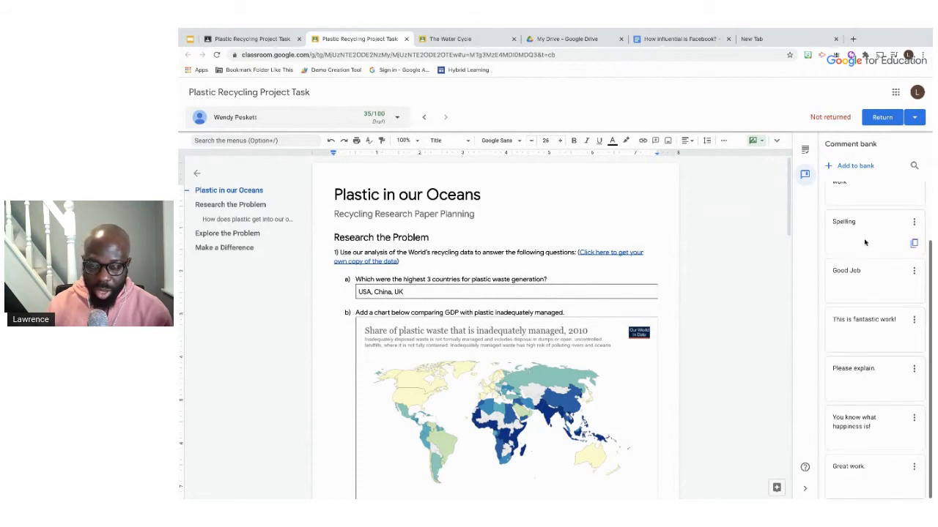
{"action": "scroll", "coordinate": [861, 258], "scroll_direction": "up", "scroll_amount": 5}
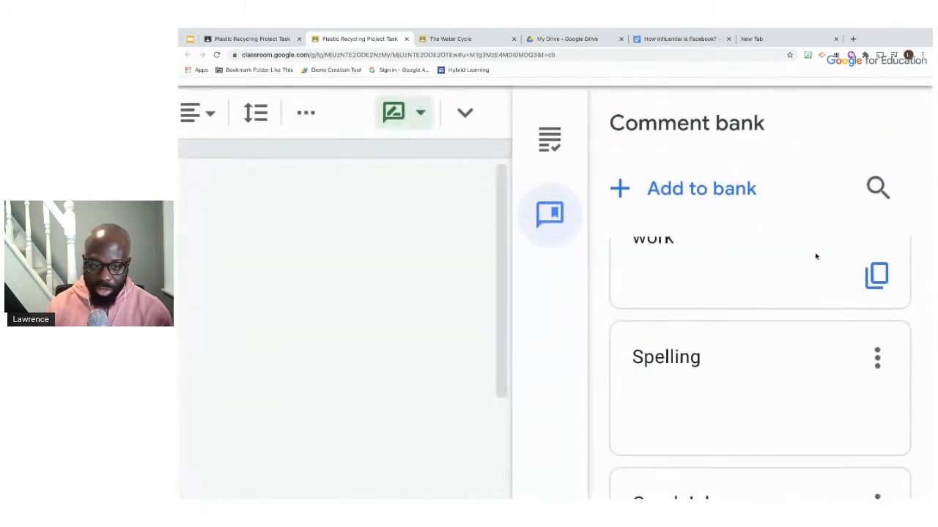
{"action": "scroll", "coordinate": [815, 256], "scroll_direction": "up", "scroll_amount": 3}
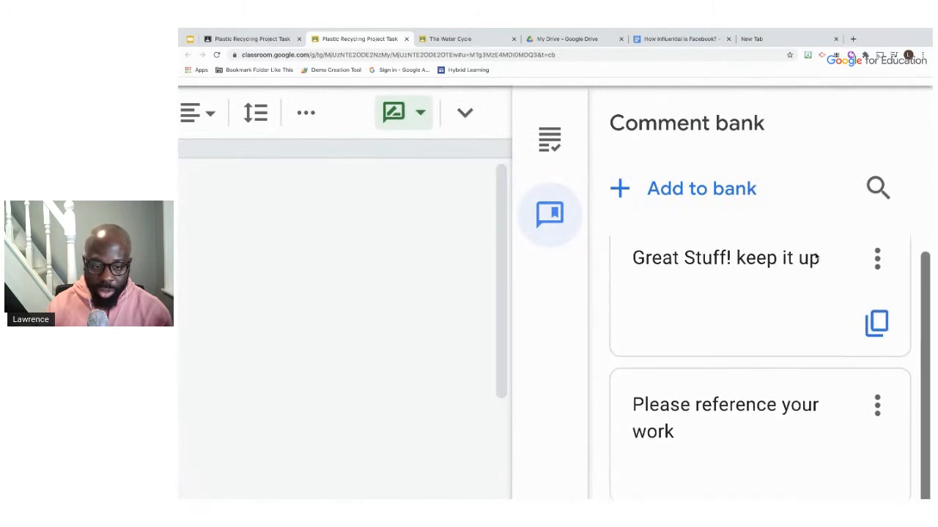
{"action": "scroll", "coordinate": [815, 256], "scroll_direction": "down", "scroll_amount": 3}
{"action": "scroll", "coordinate": [815, 253], "scroll_direction": "down", "scroll_amount": 3}
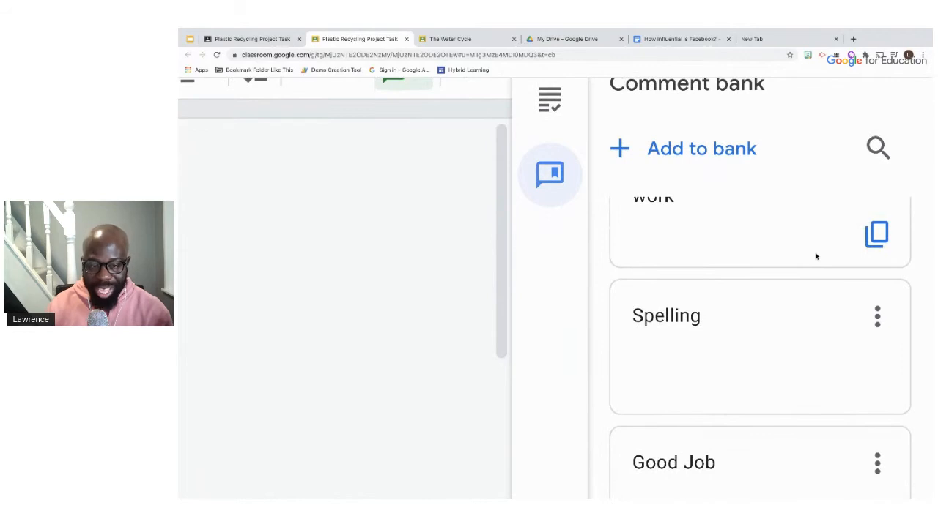
{"action": "scroll", "coordinate": [816, 256], "scroll_direction": "down", "scroll_amount": 4}
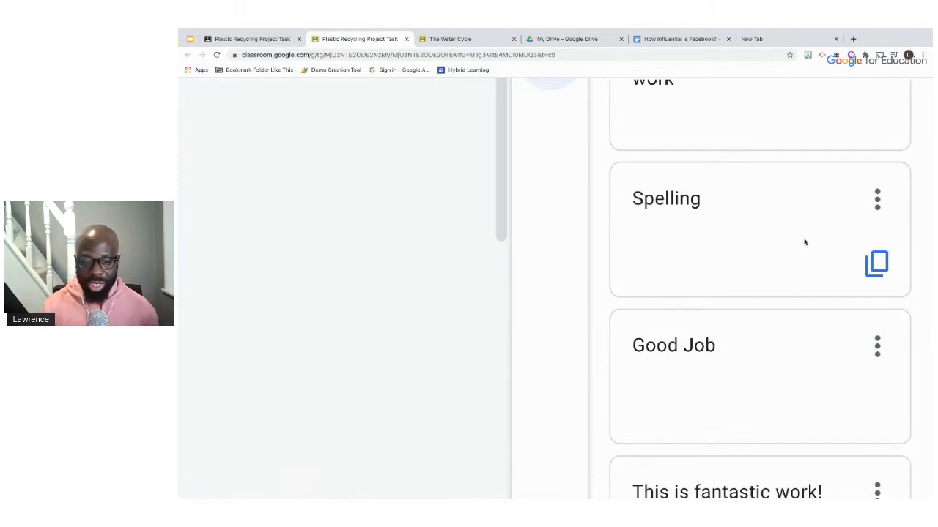
{"action": "scroll", "coordinate": [805, 241], "scroll_direction": "down", "scroll_amount": 5}
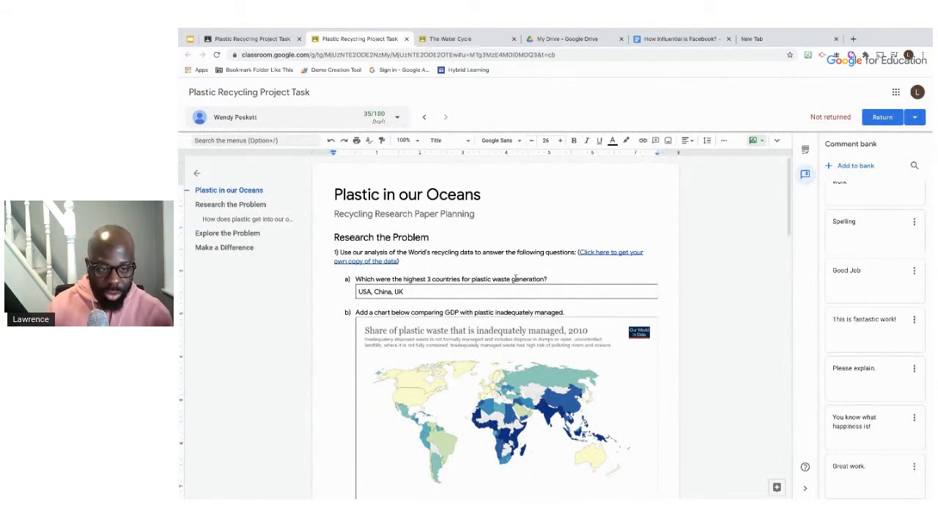
Comment on "waste generation?" in question a) with the comment bank's suggested "Good Job" text
{"action": "left_click_drag", "start_coordinate": [553, 279], "coordinate": [493, 279]}
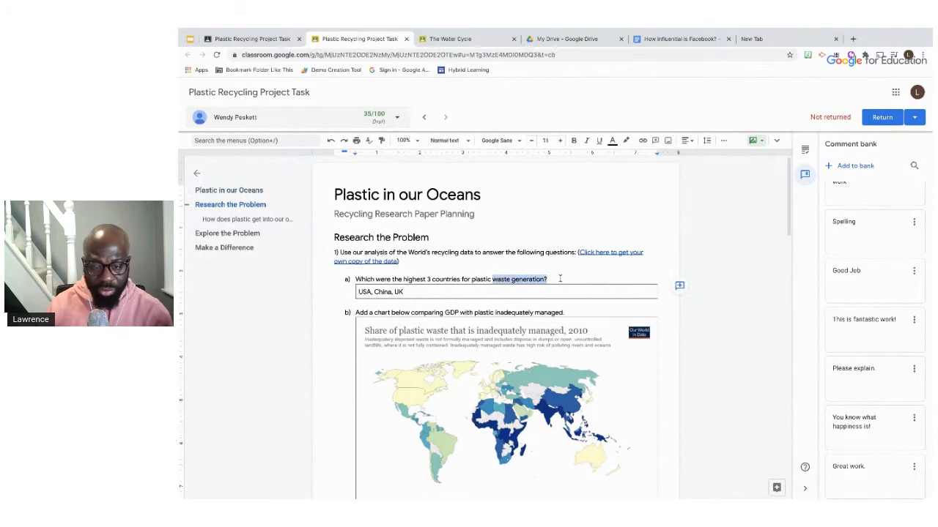
{"action": "left_click_drag", "start_coordinate": [584, 278], "coordinate": [493, 279]}
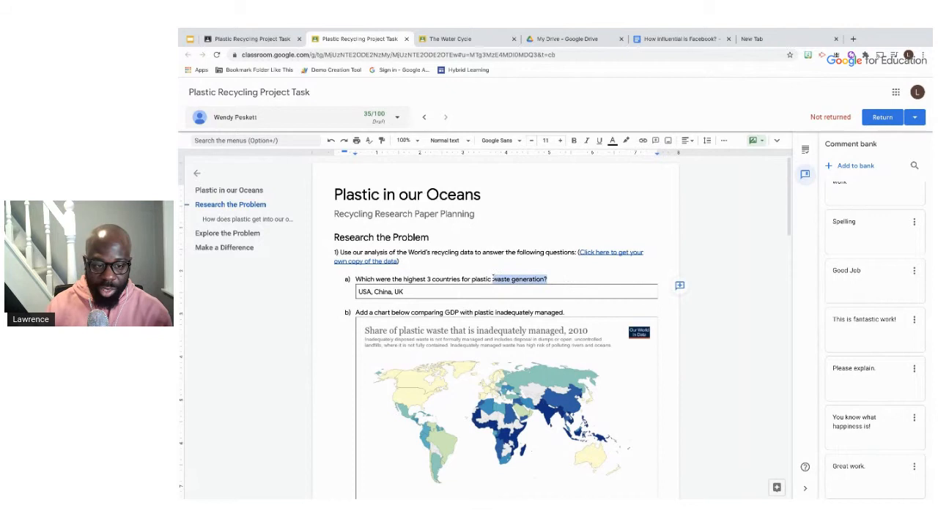
{"action": "left_click", "coordinate": [679, 286]}
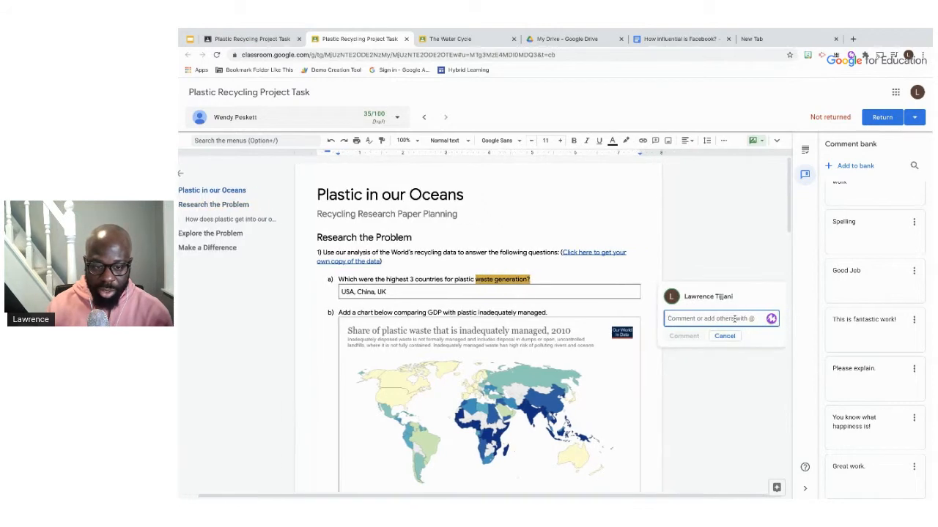
{"action": "scroll", "coordinate": [734, 320], "scroll_direction": "up", "scroll_amount": 5}
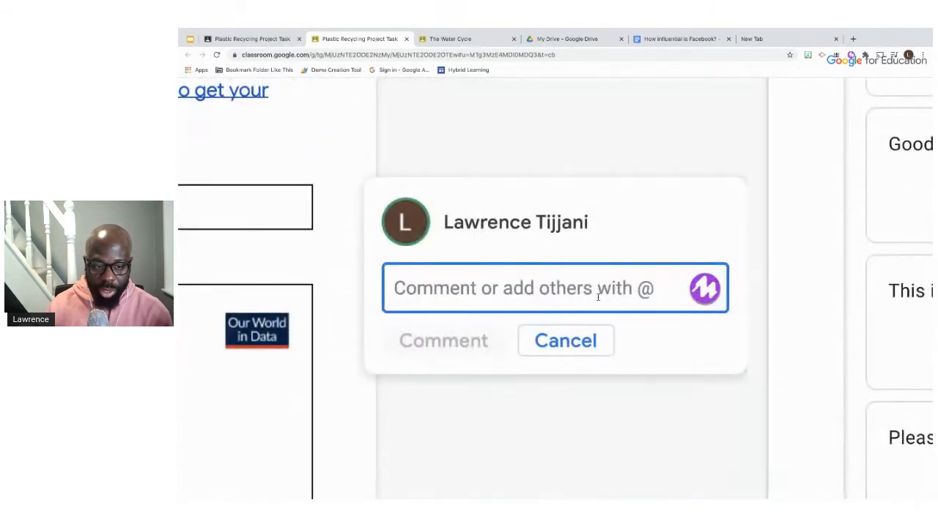
{"action": "type", "text": "G"}
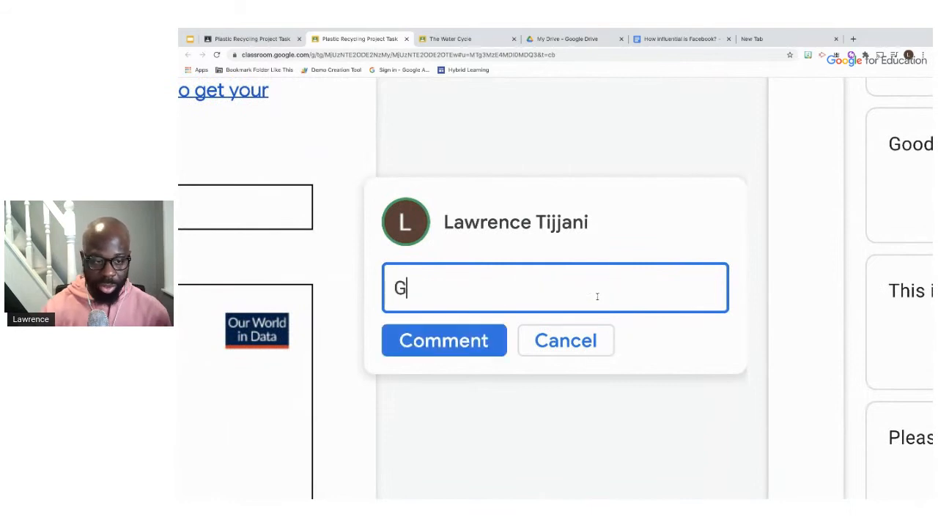
{"action": "type", "text": "ood"}
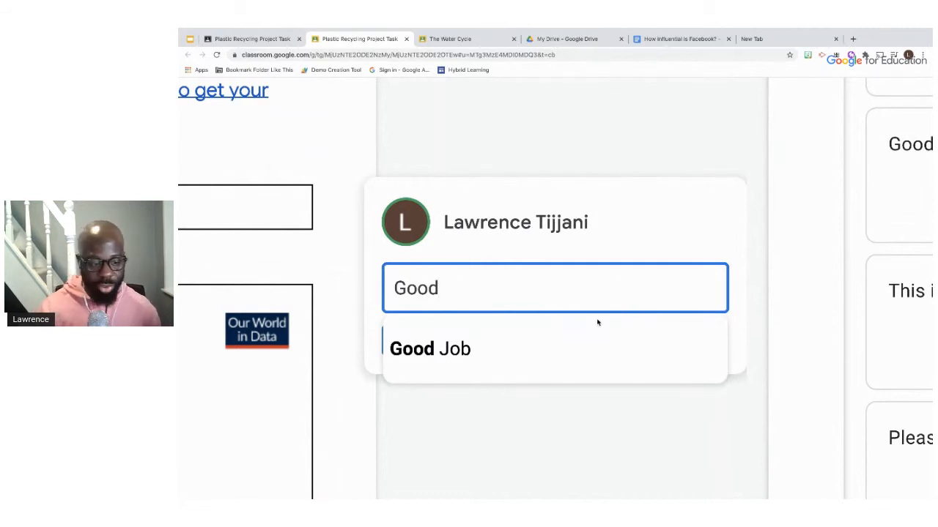
{"action": "left_click", "coordinate": [551, 349]}
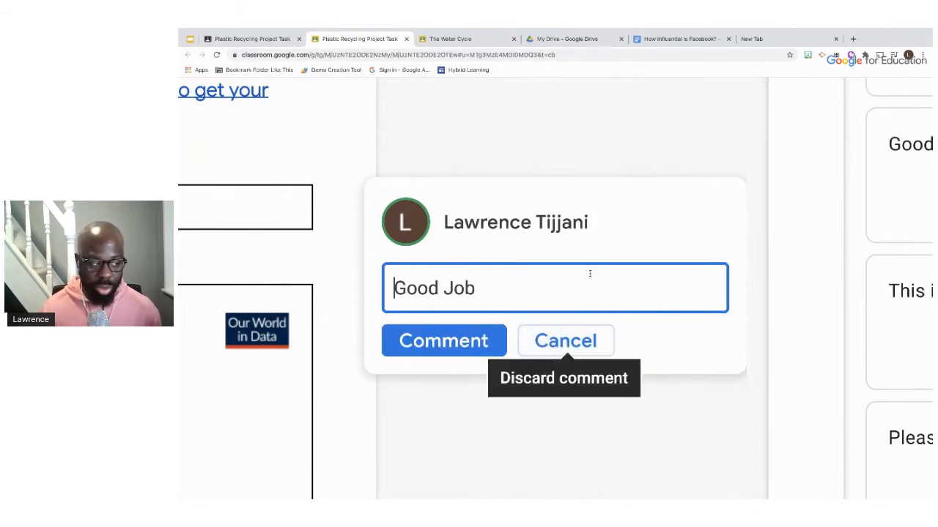
{"action": "left_click", "coordinate": [495, 344]}
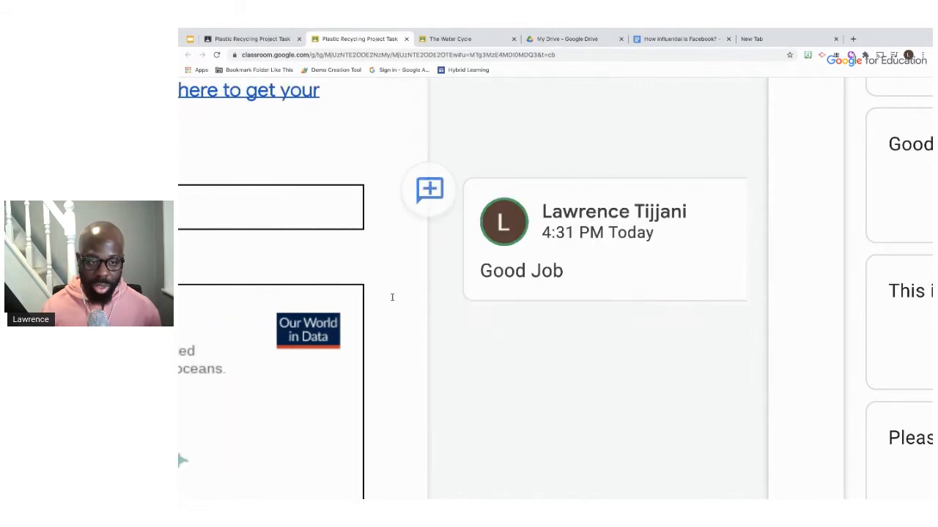
View the dialog for adding new comments to the comment bank, and leave it without adding any
{"action": "scroll", "coordinate": [392, 297], "scroll_direction": "down", "scroll_amount": 10}
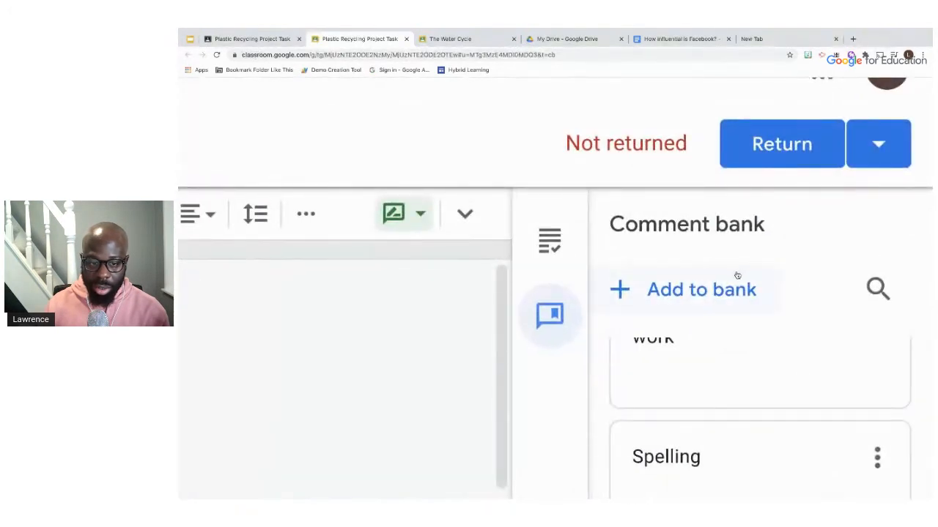
{"action": "left_click", "coordinate": [709, 293]}
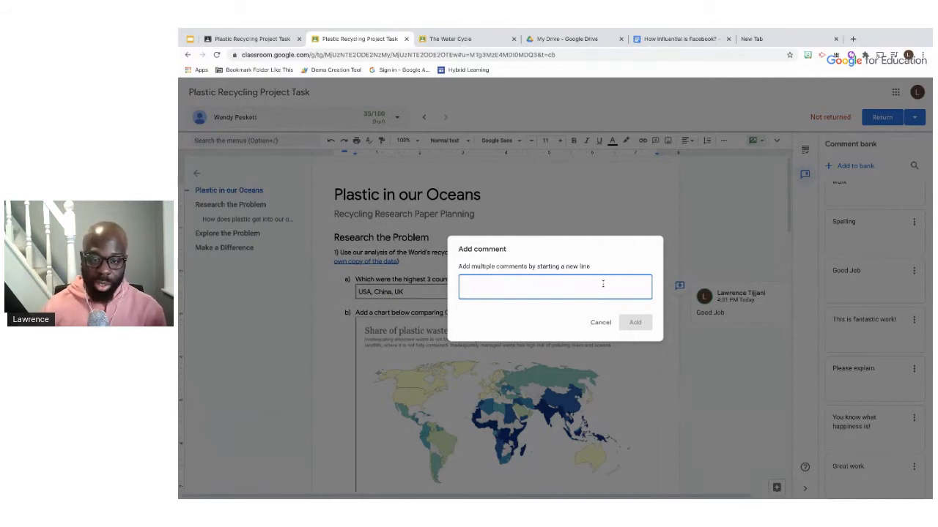
{"action": "left_click", "coordinate": [599, 325]}
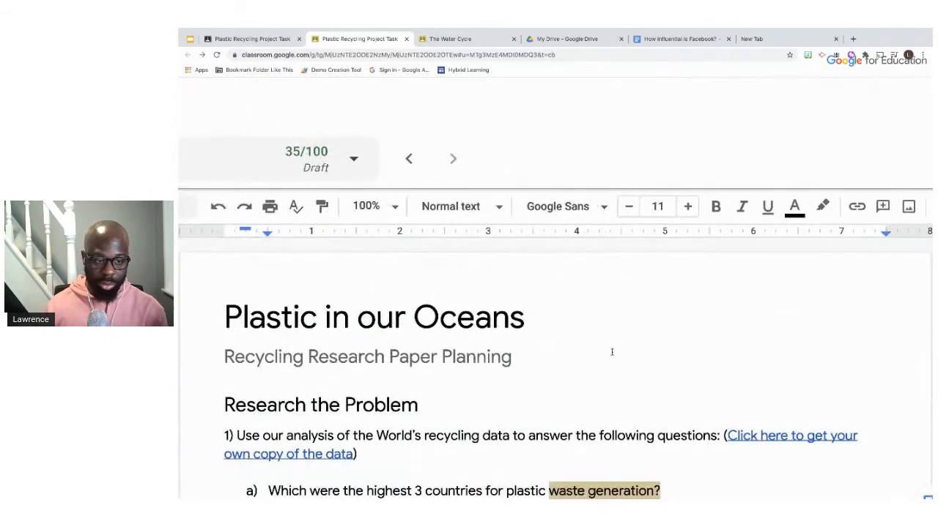
Open the originality report for the student's paper from its flagged passage and look through the report
{"action": "scroll", "coordinate": [613, 352], "scroll_direction": "down", "scroll_amount": 10}
{"action": "scroll", "coordinate": [613, 351], "scroll_direction": "up", "scroll_amount": 1}
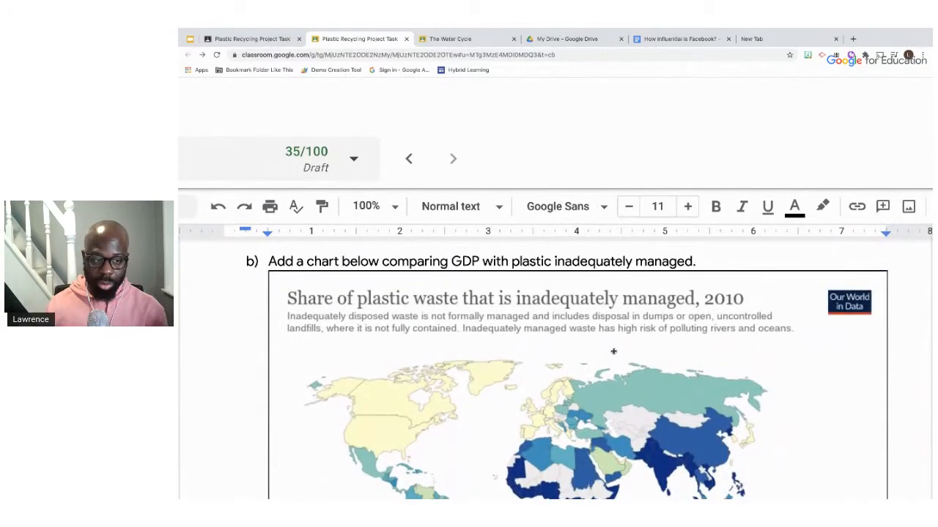
{"action": "scroll", "coordinate": [613, 351], "scroll_direction": "down", "scroll_amount": 5}
{"action": "scroll", "coordinate": [714, 222], "scroll_direction": "up", "scroll_amount": 2}
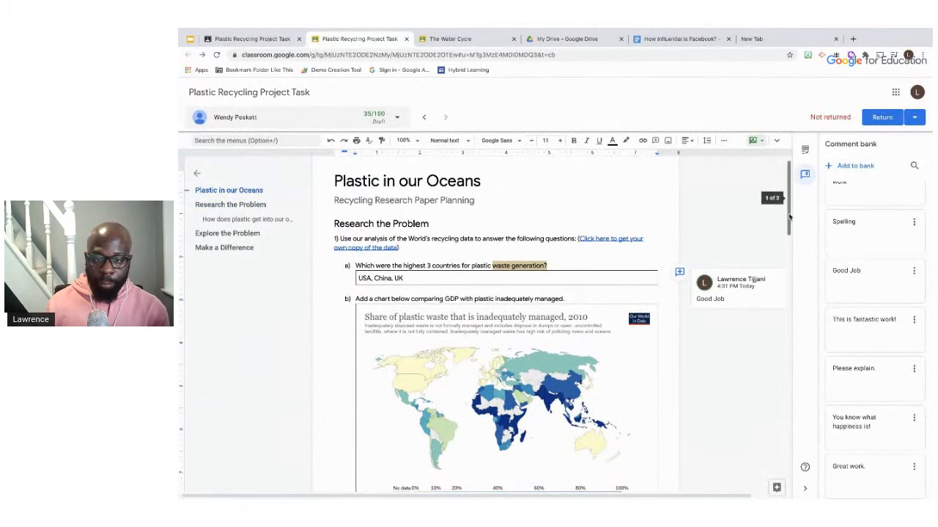
{"action": "left_click", "coordinate": [806, 150]}
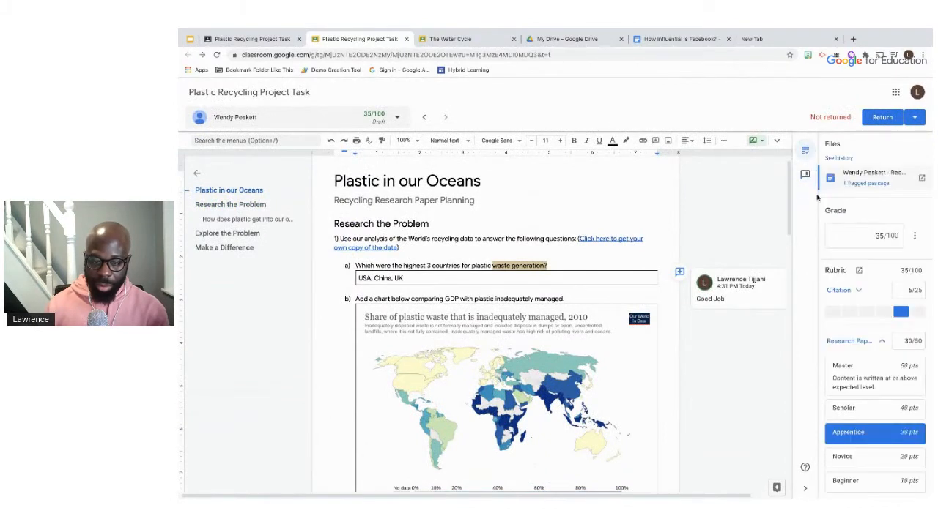
{"action": "left_click", "coordinate": [866, 183]}
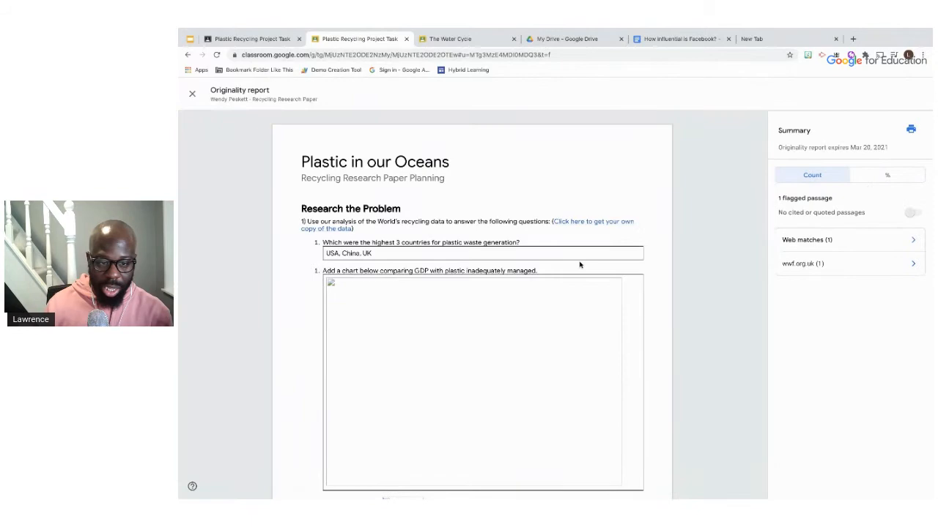
{"action": "scroll", "coordinate": [580, 264], "scroll_direction": "down", "scroll_amount": 3}
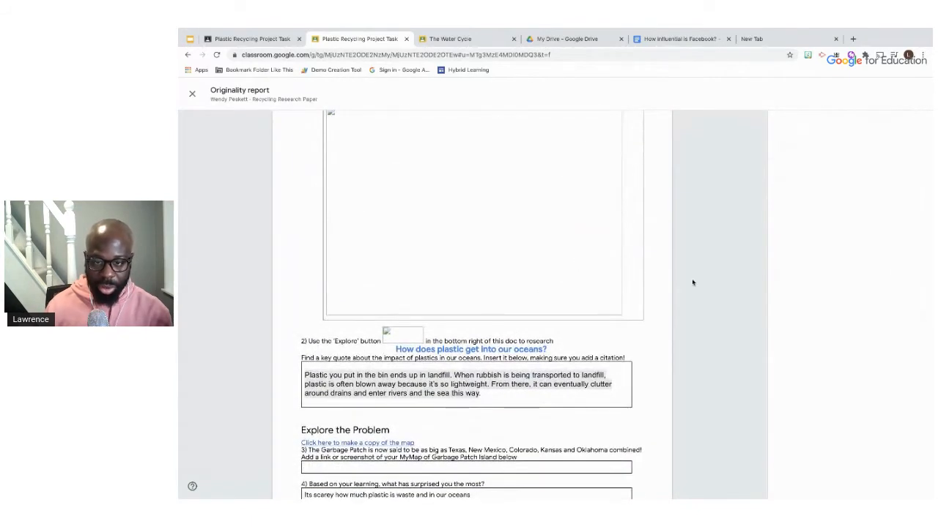
{"action": "scroll", "coordinate": [693, 283], "scroll_direction": "up", "scroll_amount": 3}
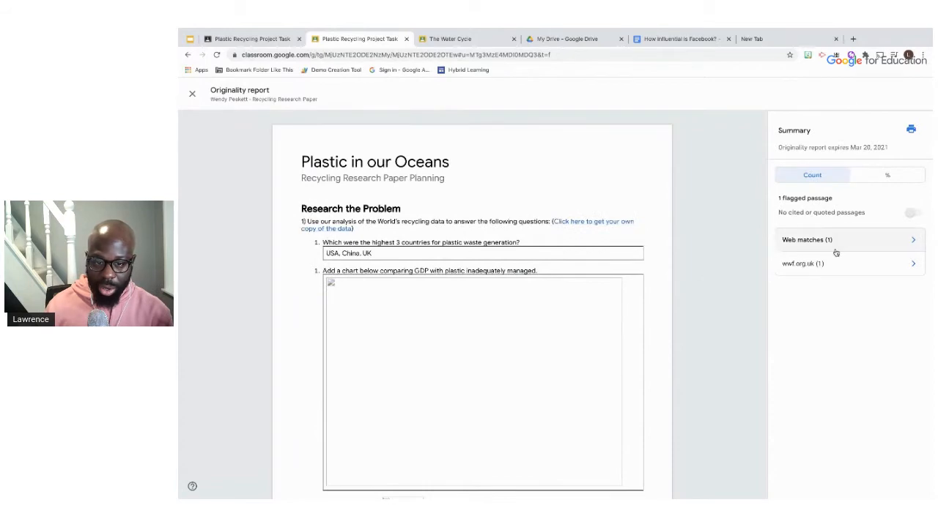
Compare the student's flagged passage with its top web match in the originality report, and close the report
{"action": "left_click", "coordinate": [858, 250]}
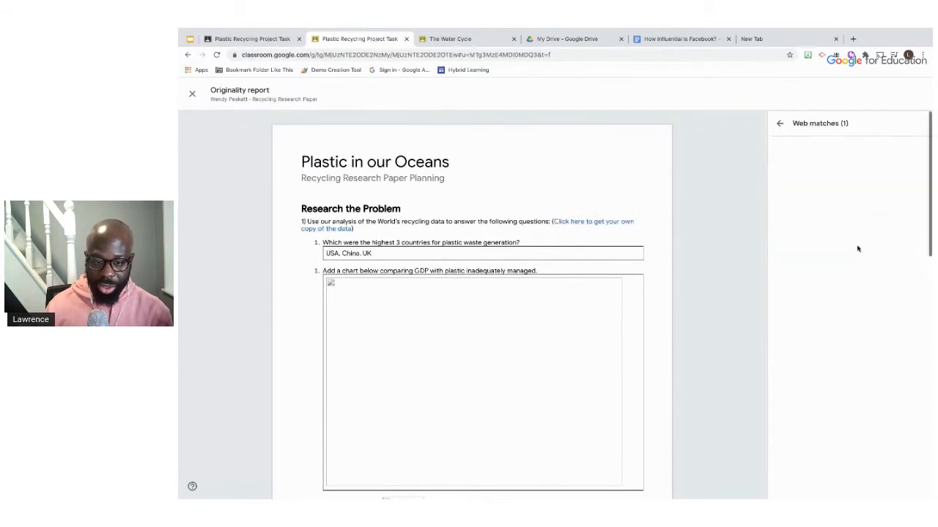
{"action": "scroll", "coordinate": [818, 216], "scroll_direction": "up", "scroll_amount": 5}
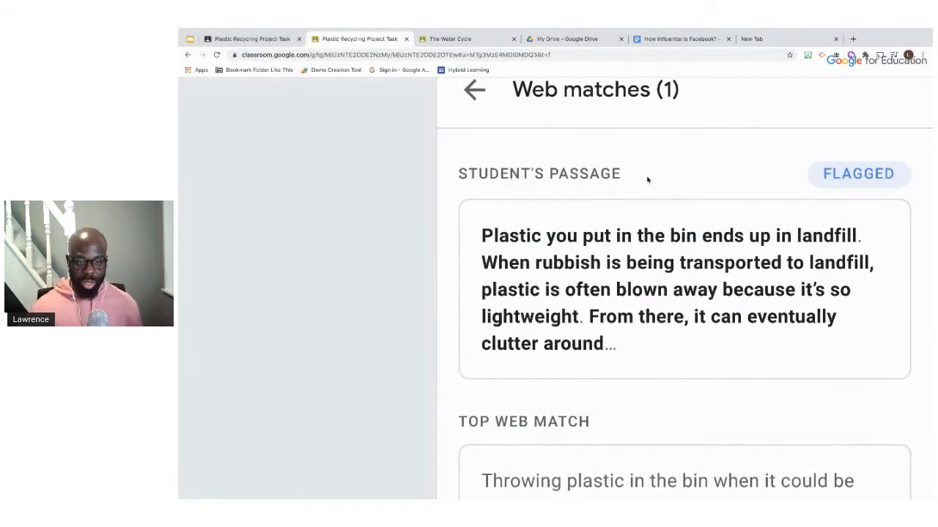
{"action": "scroll", "coordinate": [646, 192], "scroll_direction": "down", "scroll_amount": 3}
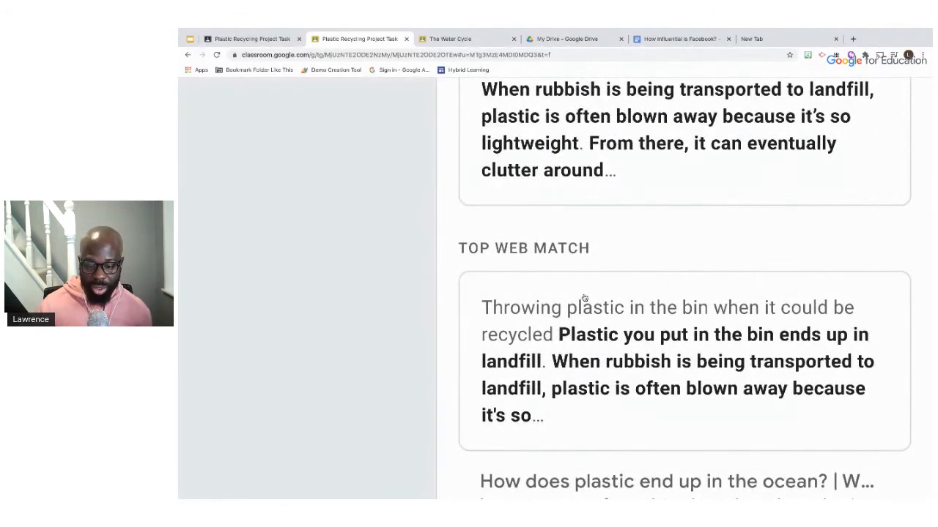
{"action": "scroll", "coordinate": [589, 295], "scroll_direction": "down", "scroll_amount": 2}
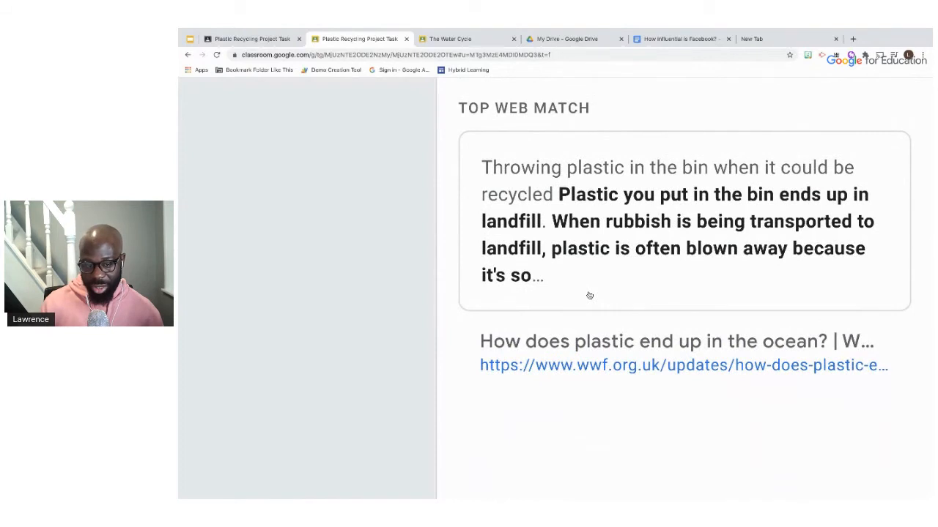
{"action": "left_click", "coordinate": [589, 295]}
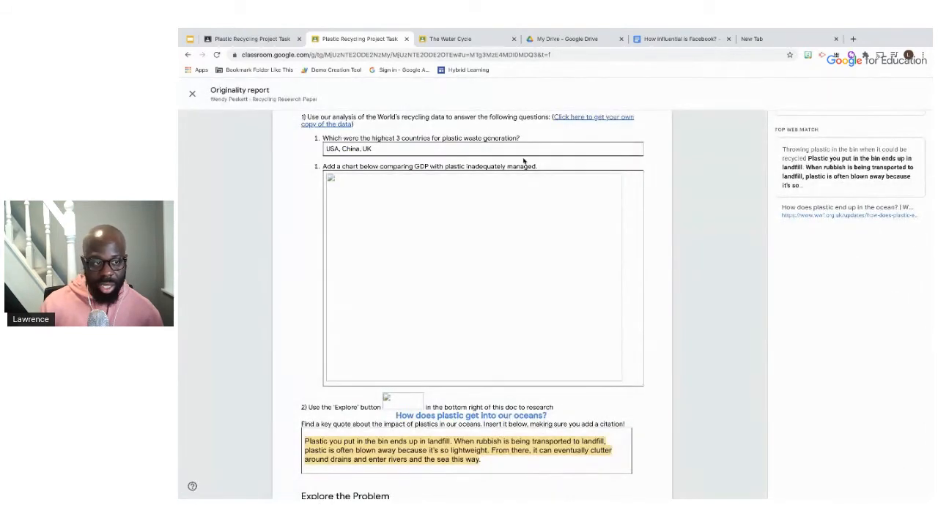
{"action": "left_click", "coordinate": [193, 98]}
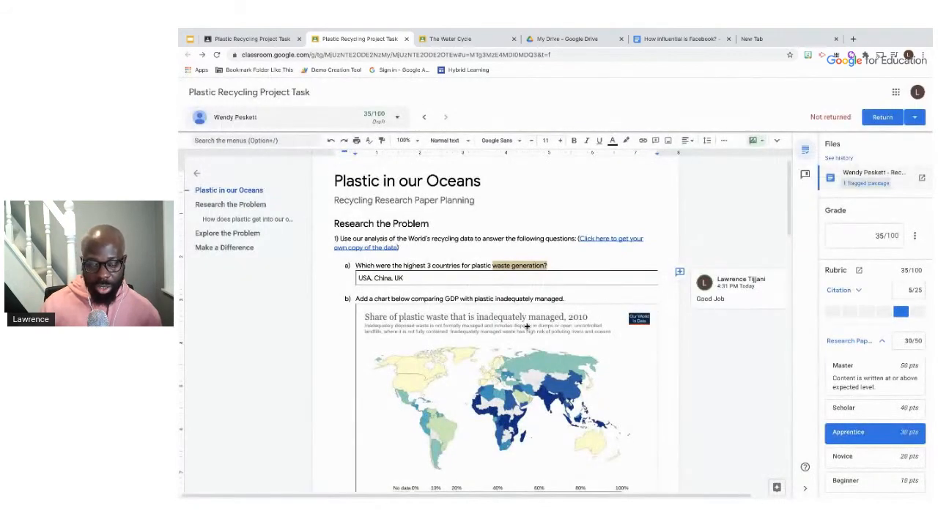
Comment on the "Find a key quote" instruction in question 2 with the comment bank's suggested "Please reference your work" text
{"action": "scroll", "coordinate": [526, 326], "scroll_direction": "down", "scroll_amount": 3}
{"action": "scroll", "coordinate": [526, 326], "scroll_direction": "down", "scroll_amount": 3}
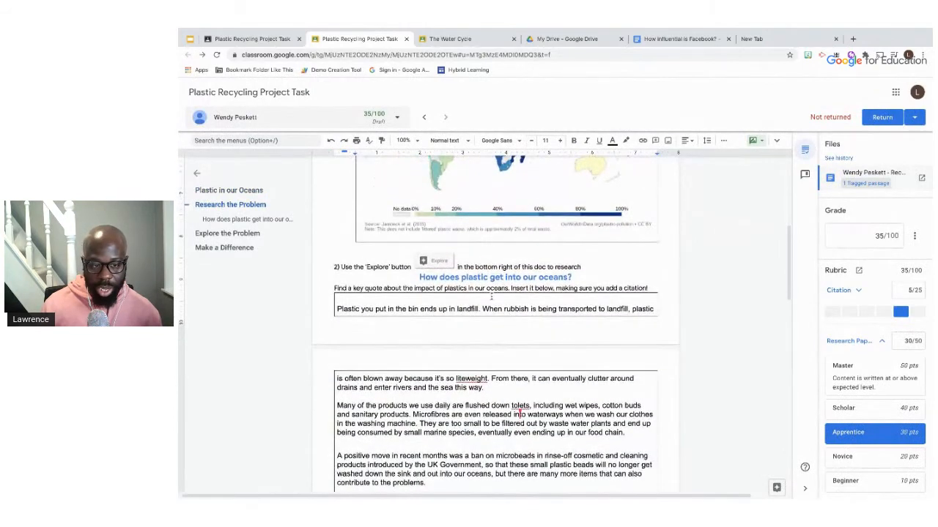
{"action": "triple_click", "coordinate": [589, 289]}
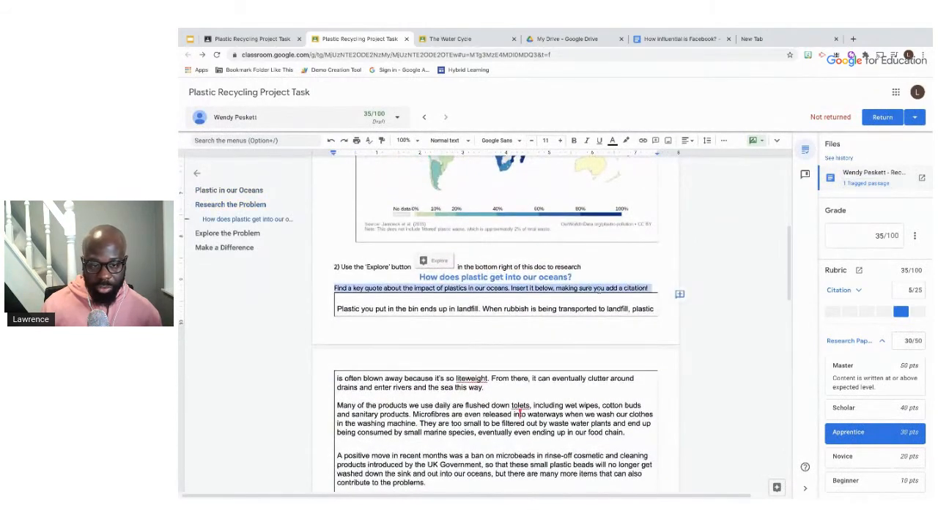
{"action": "left_click", "coordinate": [680, 295]}
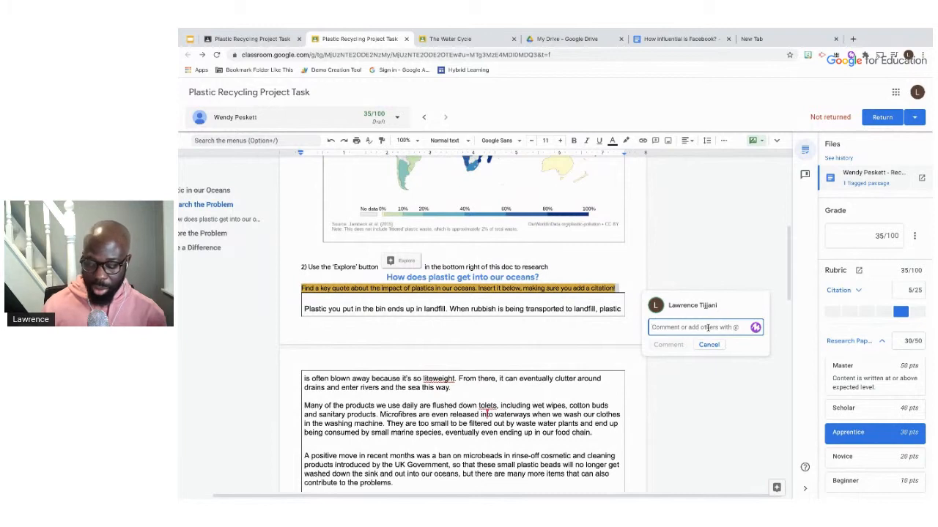
{"action": "type", "text": "Please"}
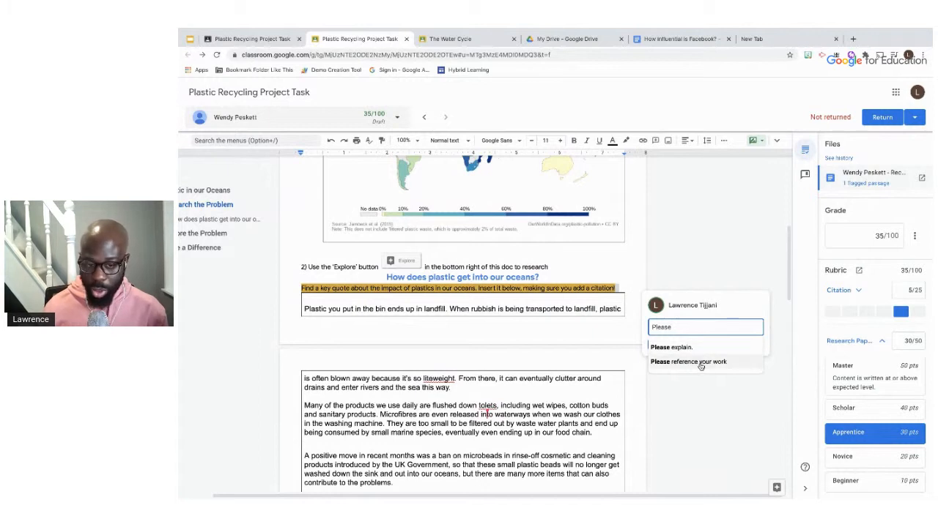
{"action": "left_click", "coordinate": [700, 362]}
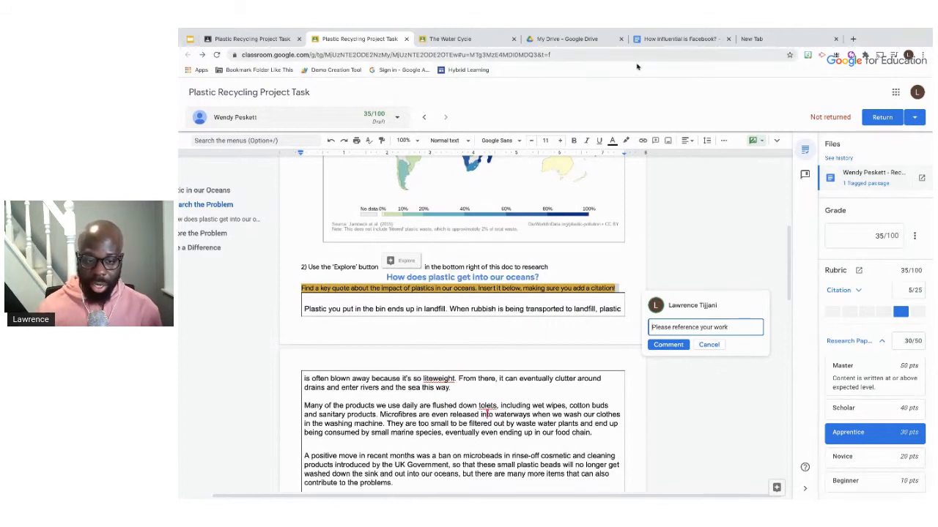
{"action": "left_click", "coordinate": [668, 345]}
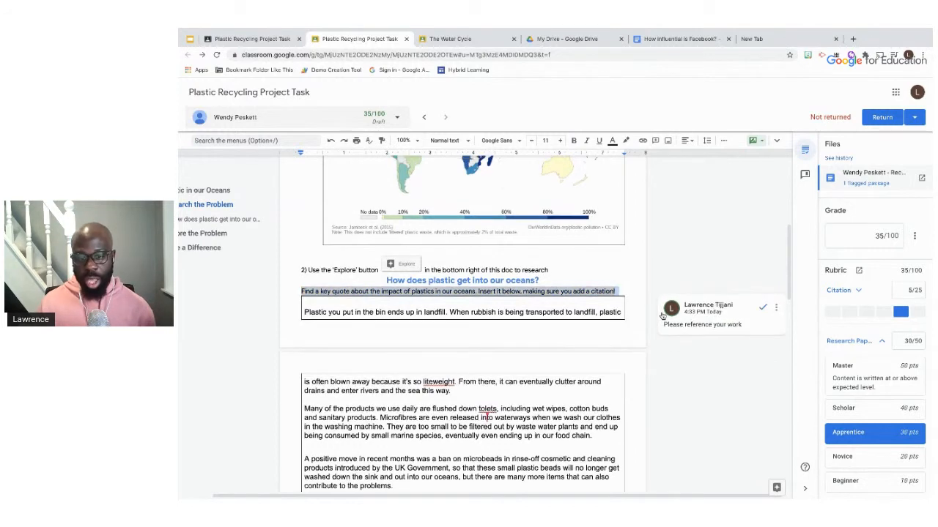
Grade the Research Paper rubric criterion as Beginner, 10 points
{"action": "left_click", "coordinate": [866, 392]}
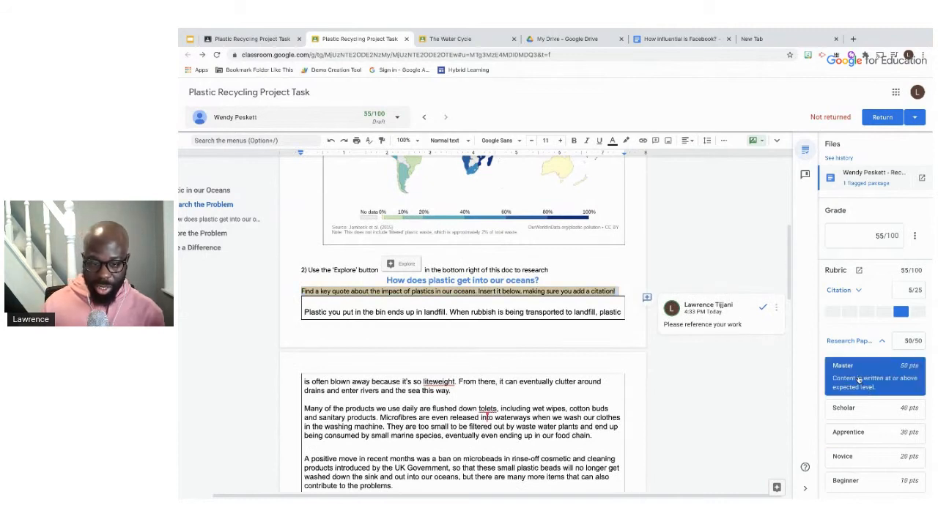
{"action": "scroll", "coordinate": [865, 374], "scroll_direction": "down", "scroll_amount": 2}
{"action": "left_click", "coordinate": [862, 331]}
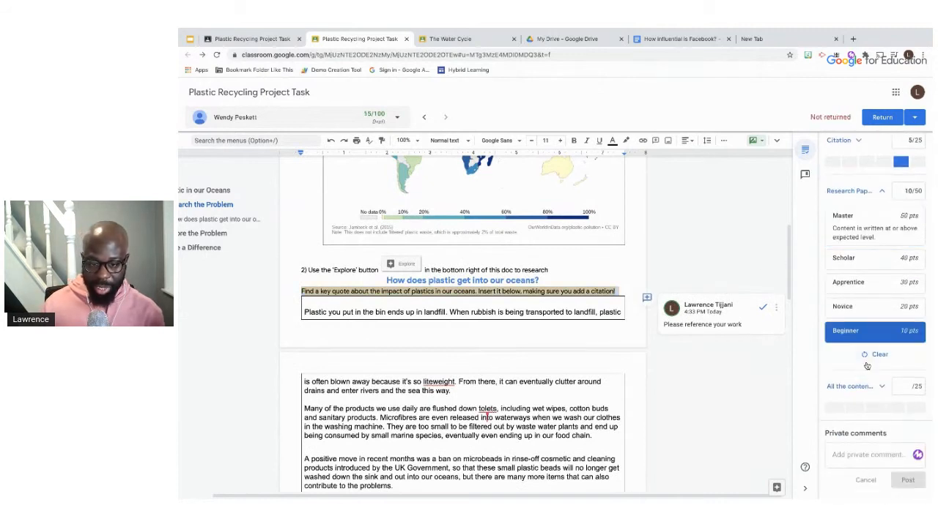
Post the private comment "Please update" to the student
{"action": "left_click", "coordinate": [859, 452]}
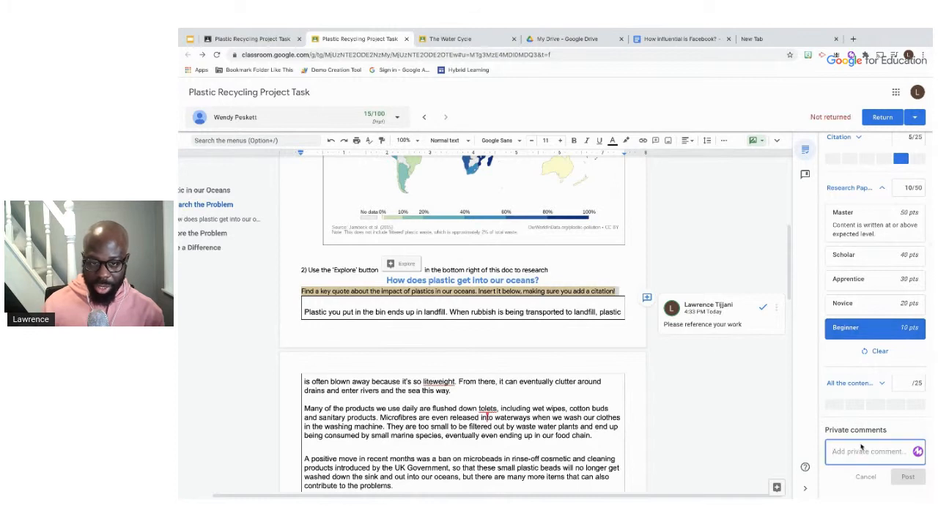
{"action": "type", "text": "Pl"}
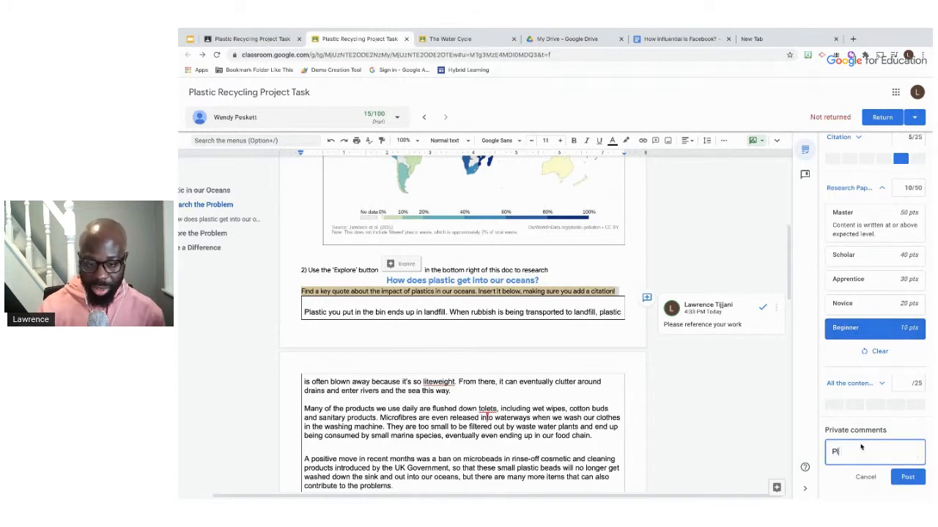
{"action": "type", "text": "easse"}
{"action": "key", "text": "BackSpace"}
{"action": "key", "text": "BackSpace"}
{"action": "key", "text": "BackSpace"}
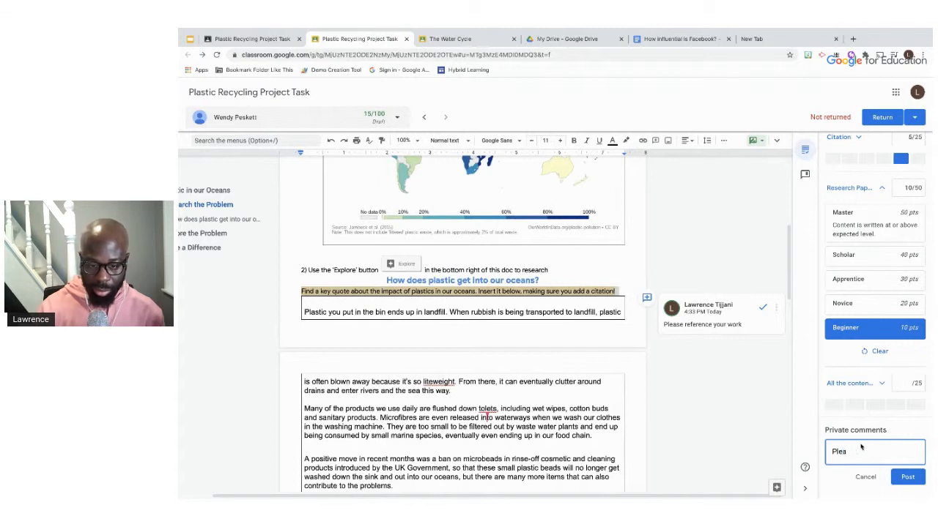
{"action": "type", "text": "se update"}
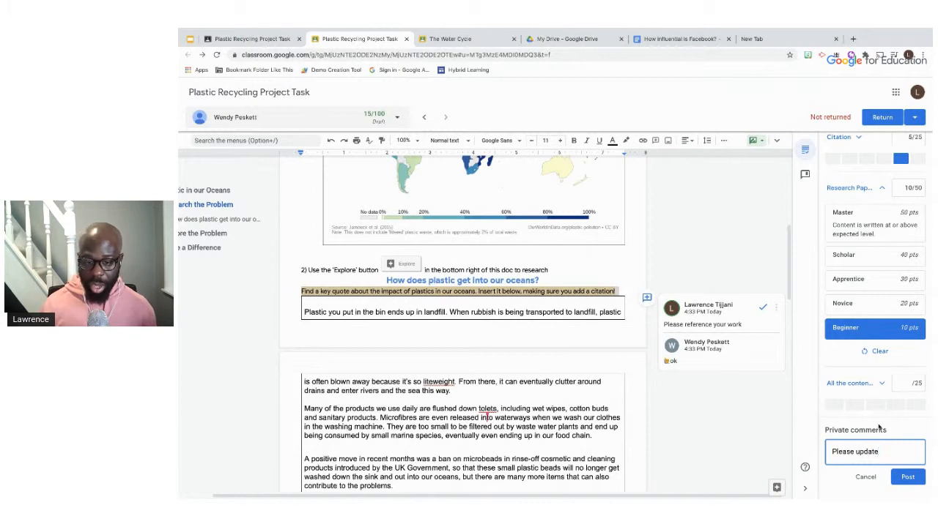
{"action": "left_click", "coordinate": [908, 479]}
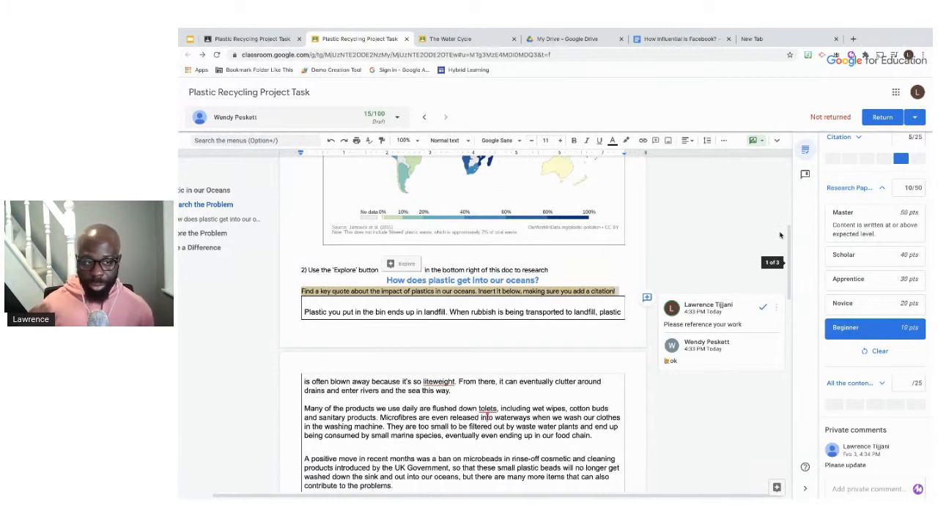
Return the graded paper to the student and confirm the return
{"action": "scroll", "coordinate": [789, 223], "scroll_direction": "up", "scroll_amount": 1}
{"action": "scroll", "coordinate": [788, 220], "scroll_direction": "down", "scroll_amount": 1}
{"action": "scroll", "coordinate": [784, 212], "scroll_direction": "up", "scroll_amount": 1}
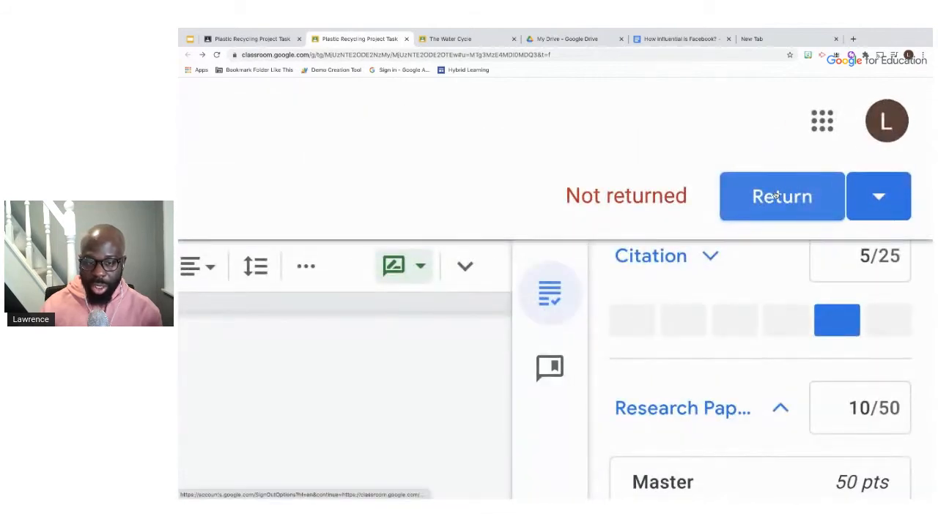
{"action": "scroll", "coordinate": [775, 195], "scroll_direction": "down", "scroll_amount": 5}
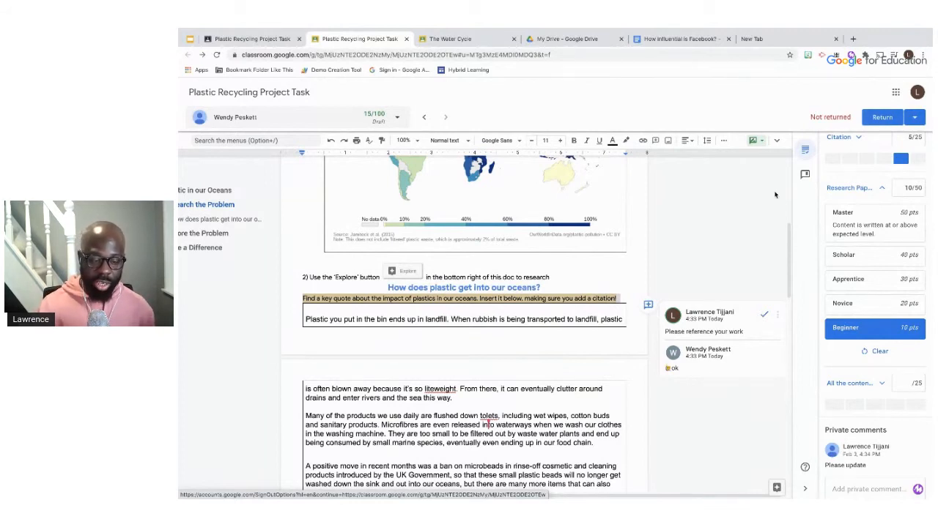
{"action": "left_click", "coordinate": [882, 118]}
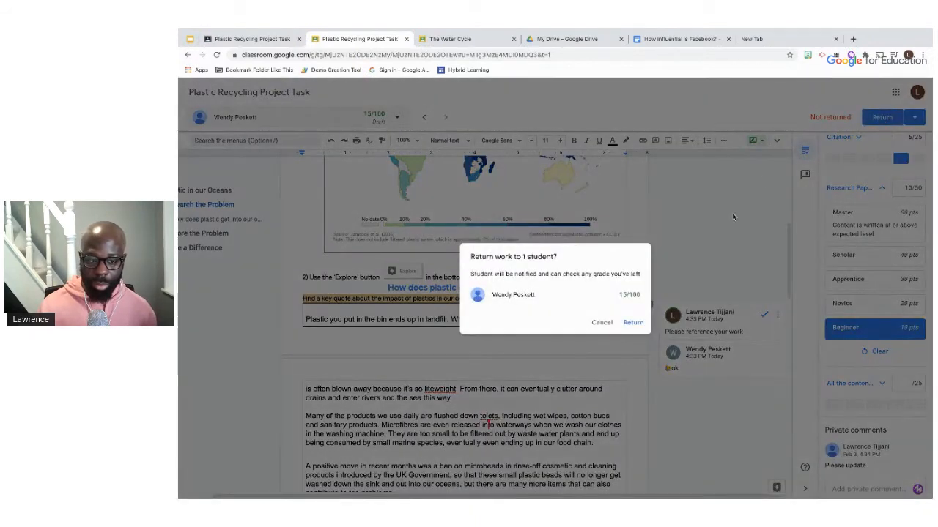
{"action": "left_click", "coordinate": [631, 325]}
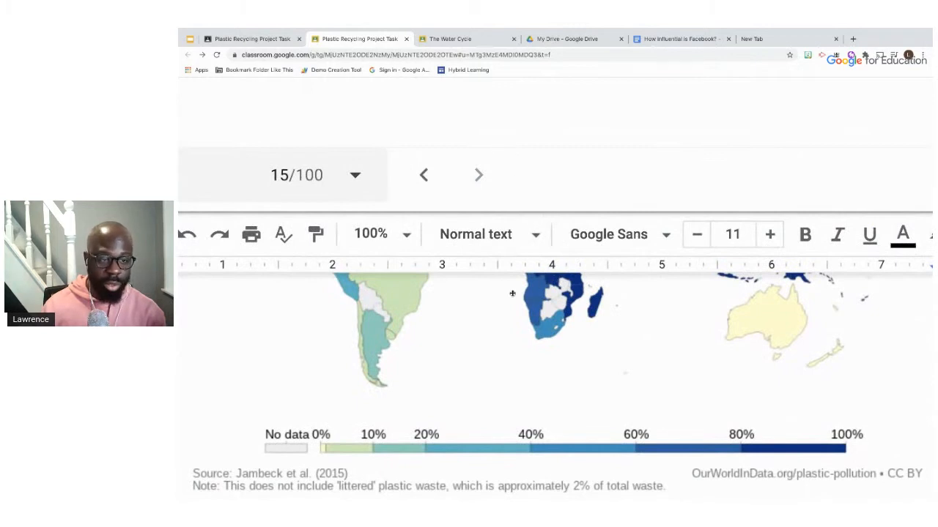
Check the Plastic Recycling Project Task's student work list and instructions, and go to the class's Classwork page
{"action": "left_click", "coordinate": [254, 41]}
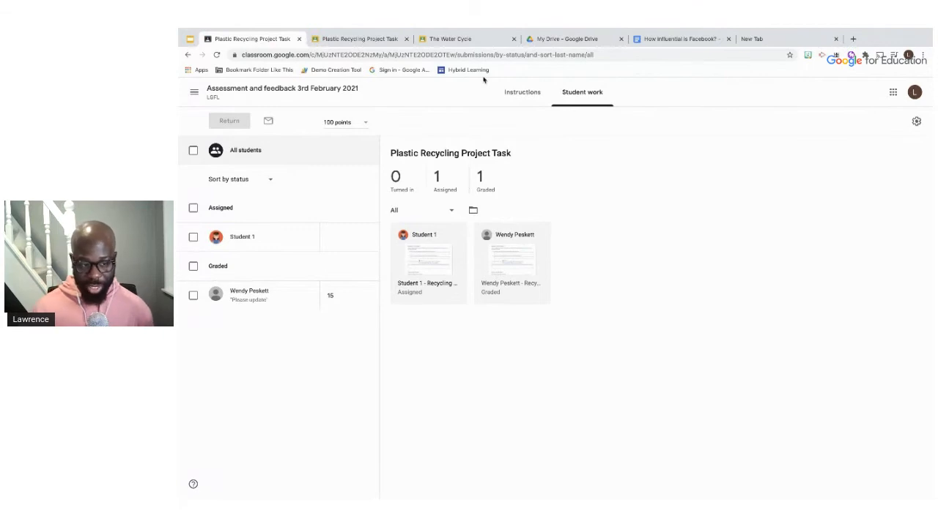
{"action": "left_click", "coordinate": [515, 97]}
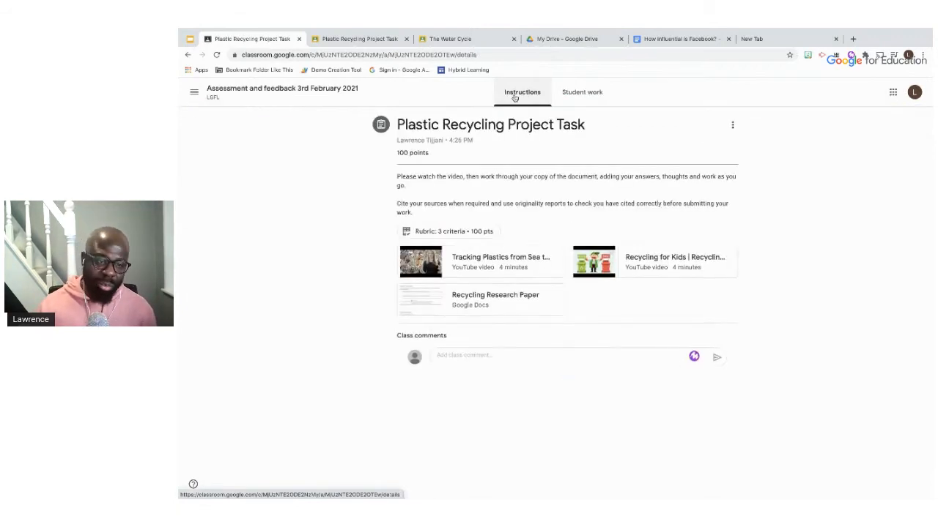
{"action": "left_click", "coordinate": [290, 94]}
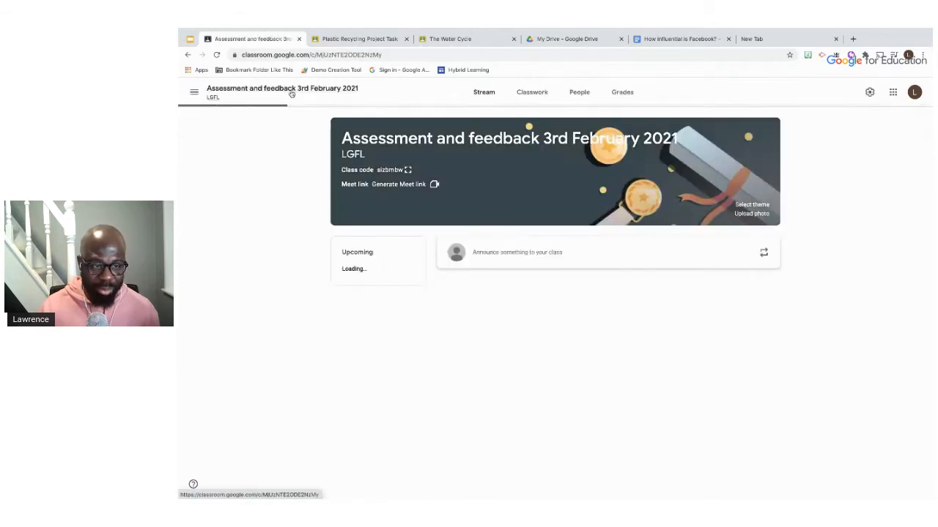
{"action": "left_click", "coordinate": [533, 93]}
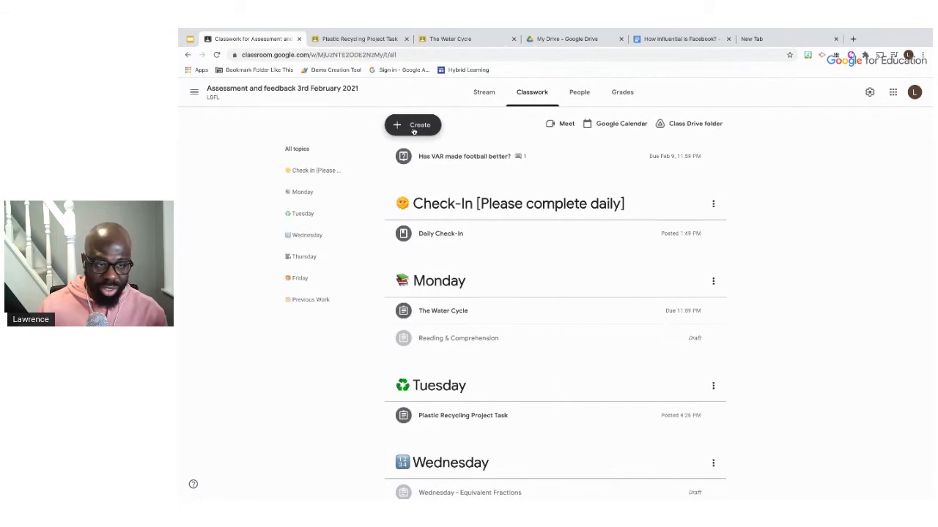
Create a new quiz assignment on the class's Classwork page
{"action": "scroll", "coordinate": [413, 131], "scroll_direction": "up", "scroll_amount": 5}
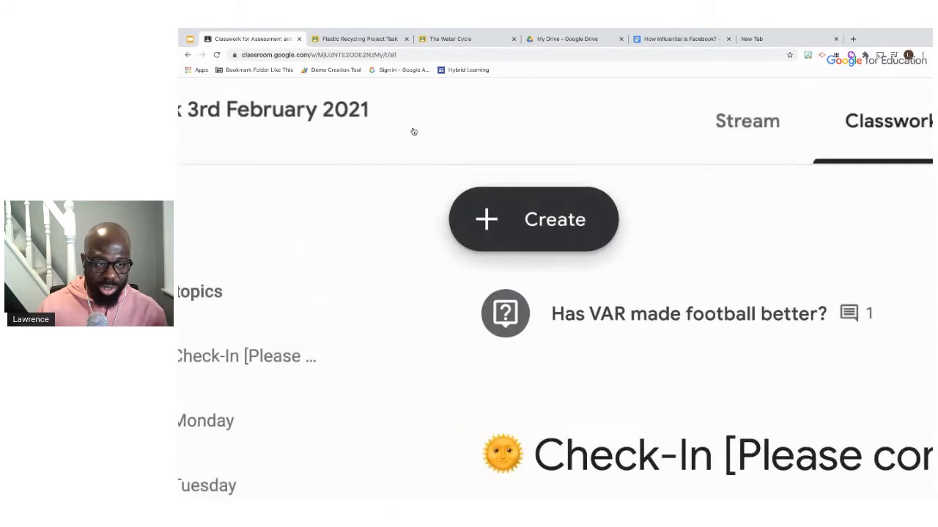
{"action": "left_click", "coordinate": [544, 227]}
{"action": "scroll", "coordinate": [562, 267], "scroll_direction": "down", "scroll_amount": 5}
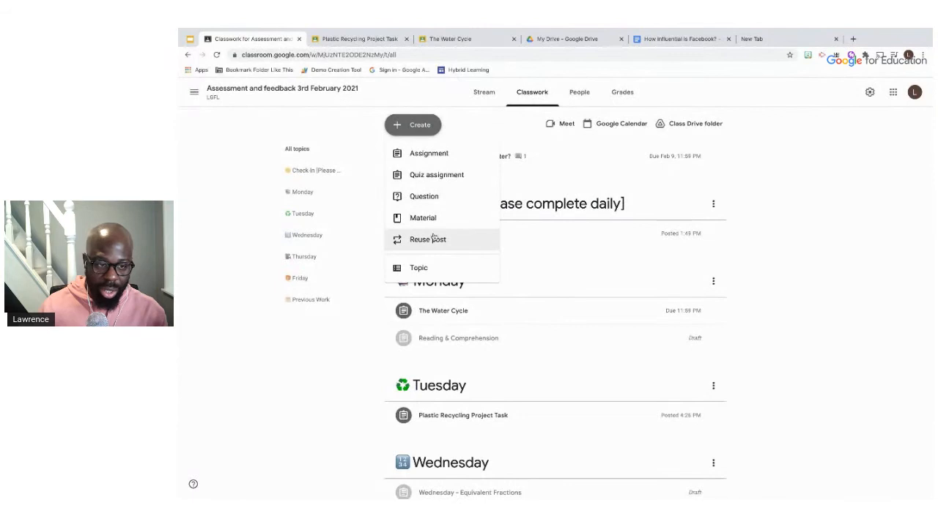
{"action": "left_click", "coordinate": [442, 179]}
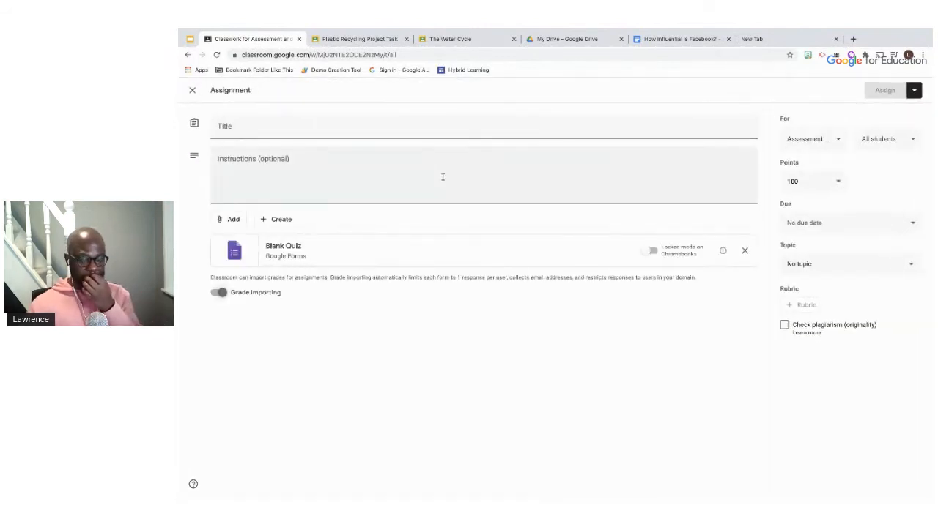
Title the quiz assignment "General Knowledge" and place it under the Friday topic
{"action": "left_click", "coordinate": [351, 132]}
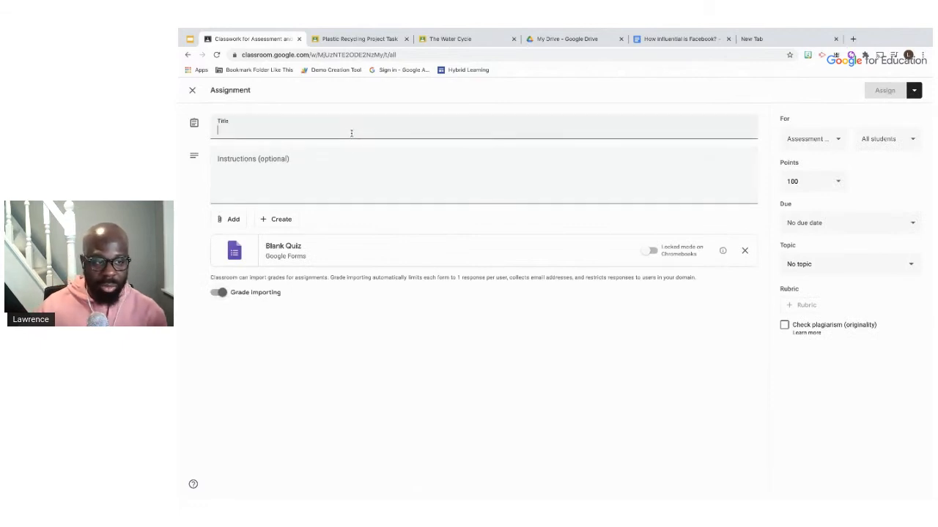
{"action": "type", "text": "Gen"}
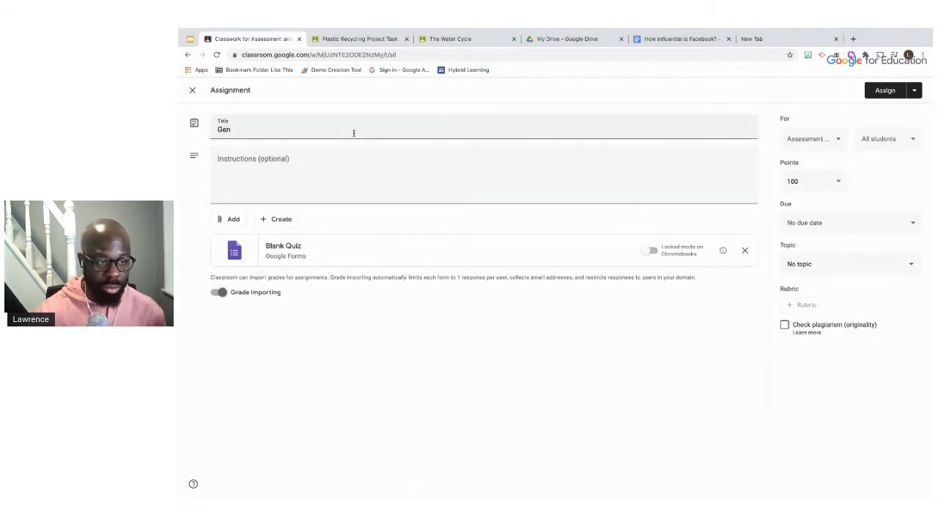
{"action": "type", "text": "eral"}
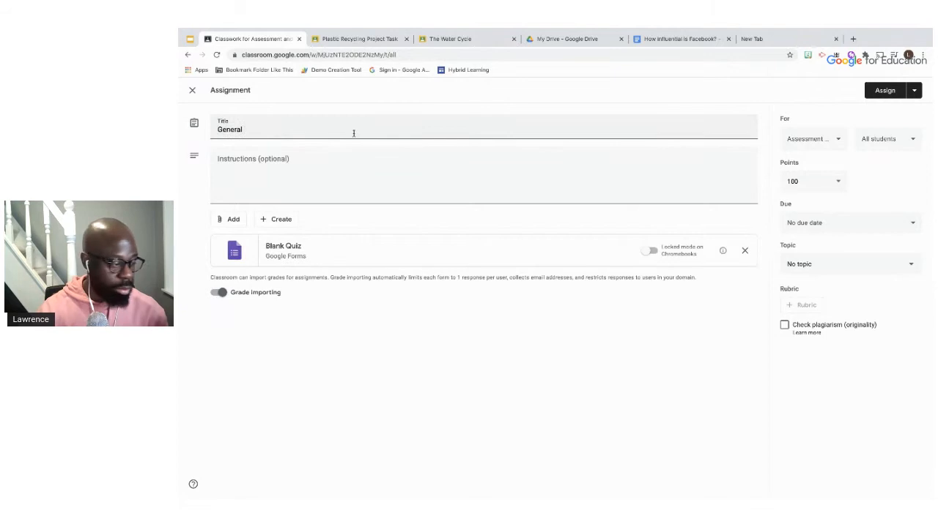
{"action": "type", "text": " Know"}
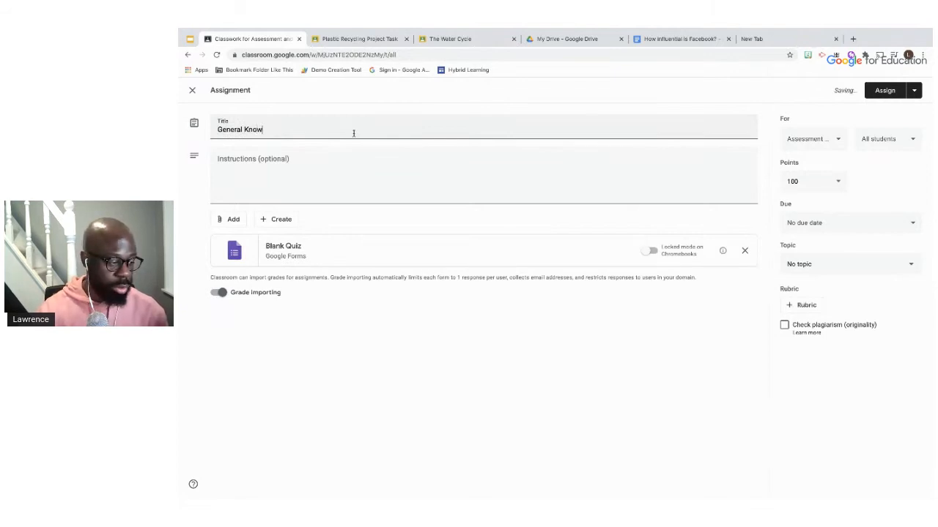
{"action": "type", "text": "ledge"}
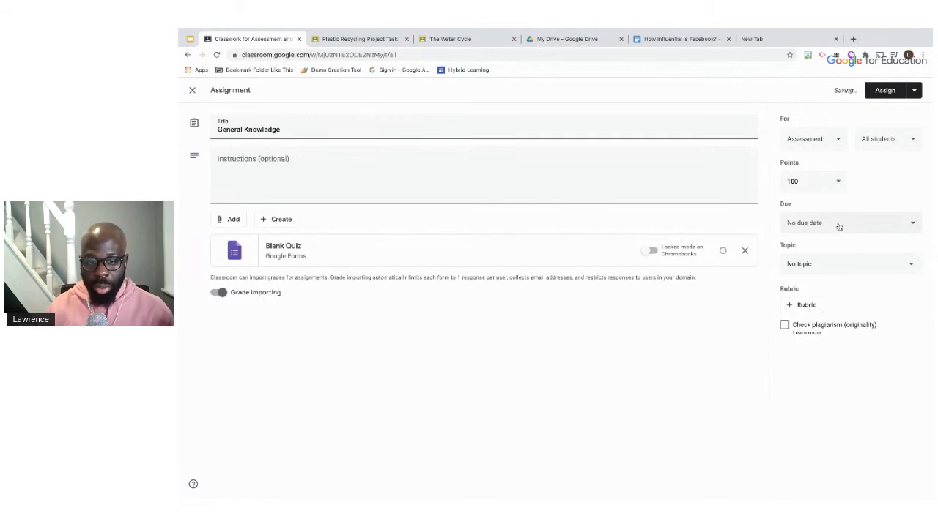
{"action": "left_click", "coordinate": [852, 269]}
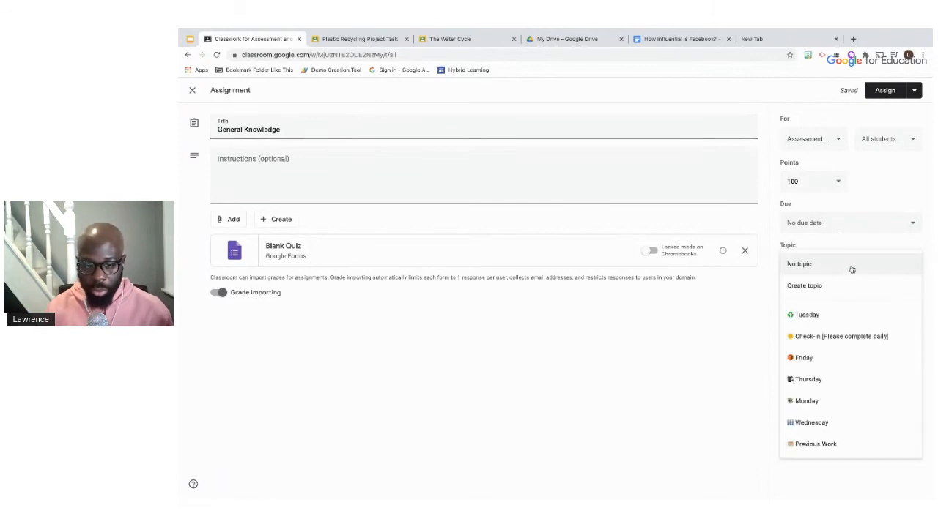
{"action": "left_click", "coordinate": [813, 359]}
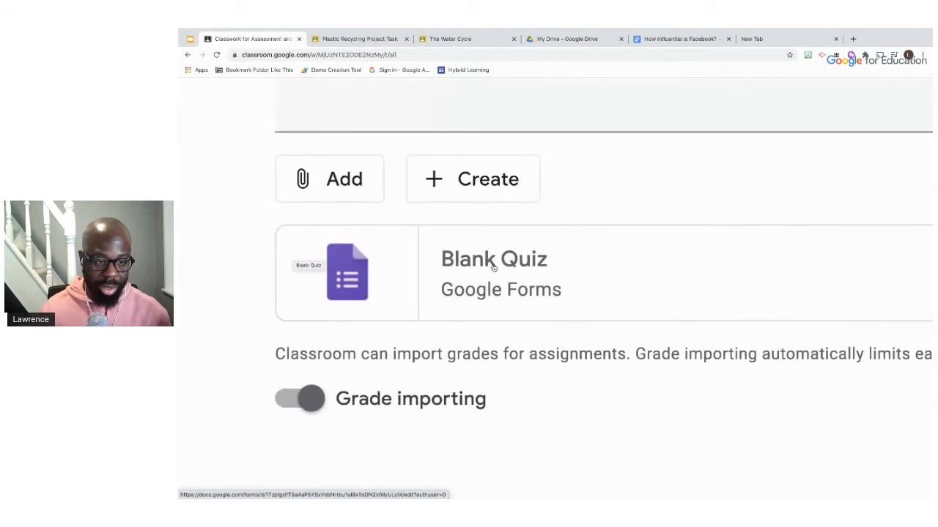
Open the attached Blank Quiz form and change its heading to "General Quiz"
{"action": "scroll", "coordinate": [503, 269], "scroll_direction": "down", "scroll_amount": 5}
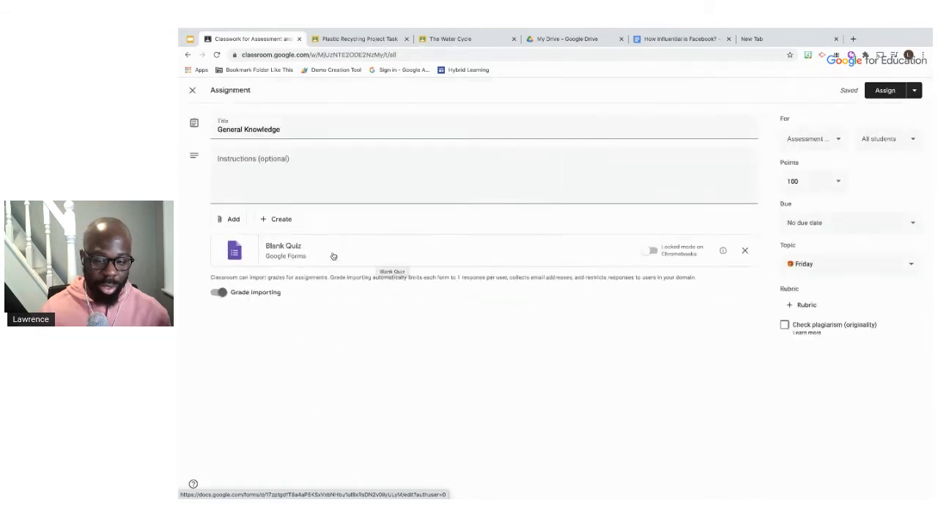
{"action": "left_click", "coordinate": [306, 258]}
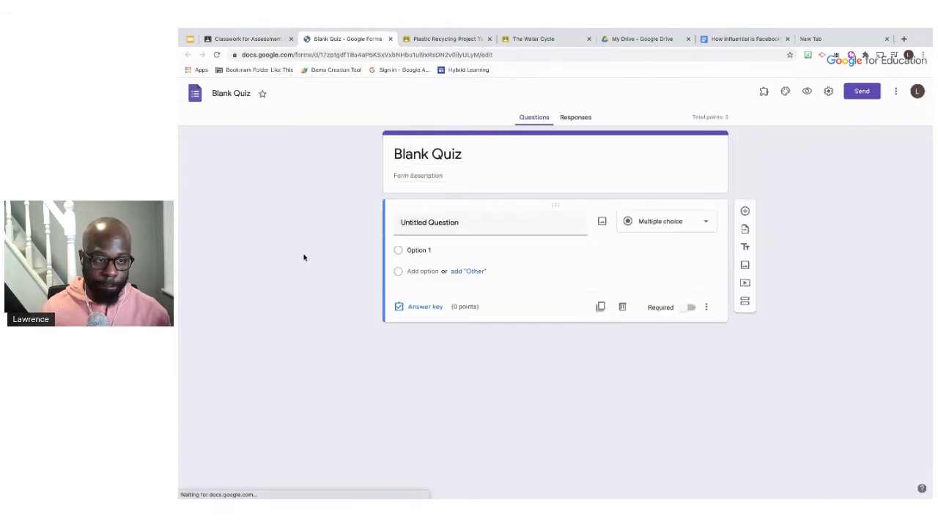
{"action": "left_click", "coordinate": [496, 153]}
{"action": "type", "text": "Ge"}
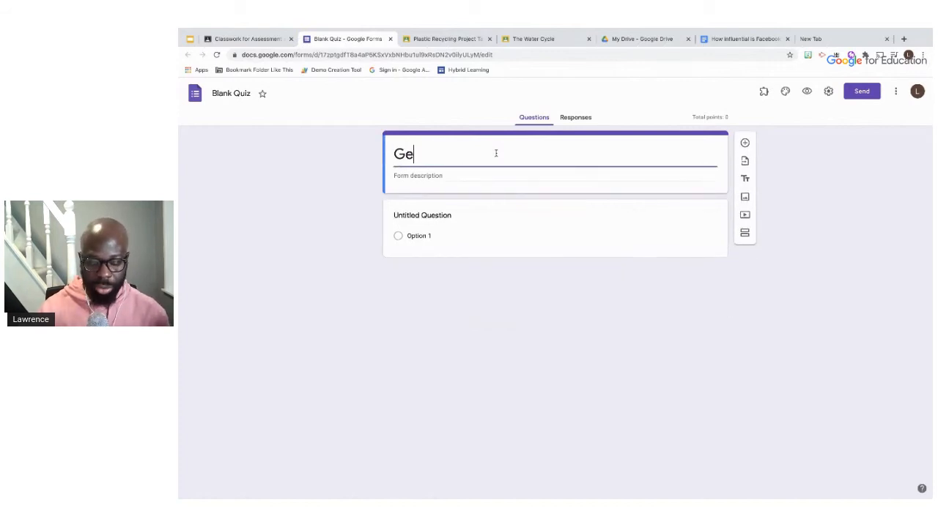
{"action": "type", "text": "neral "}
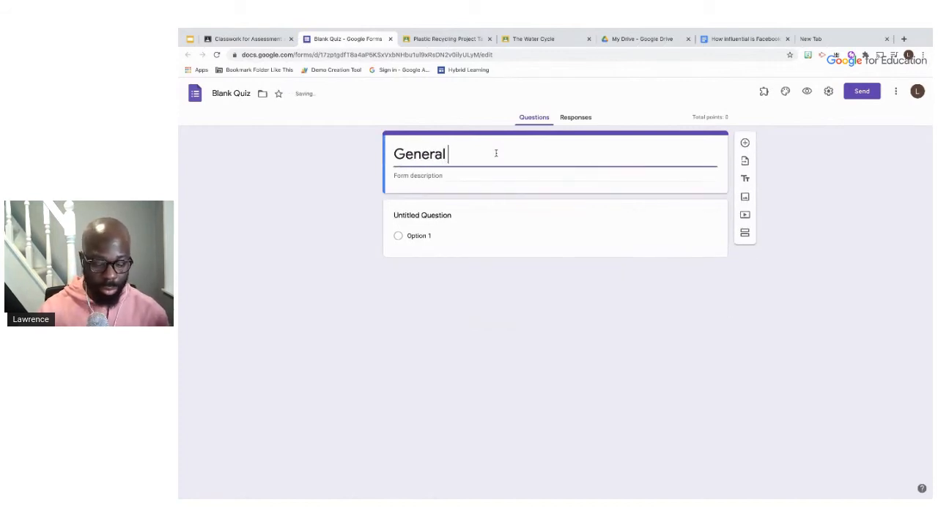
{"action": "type", "text": "Qu"}
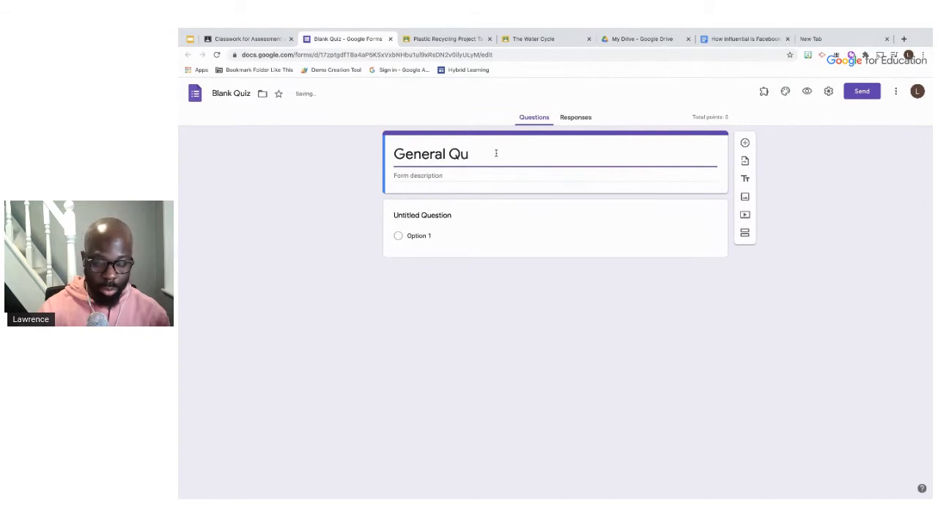
{"action": "type", "text": "iz"}
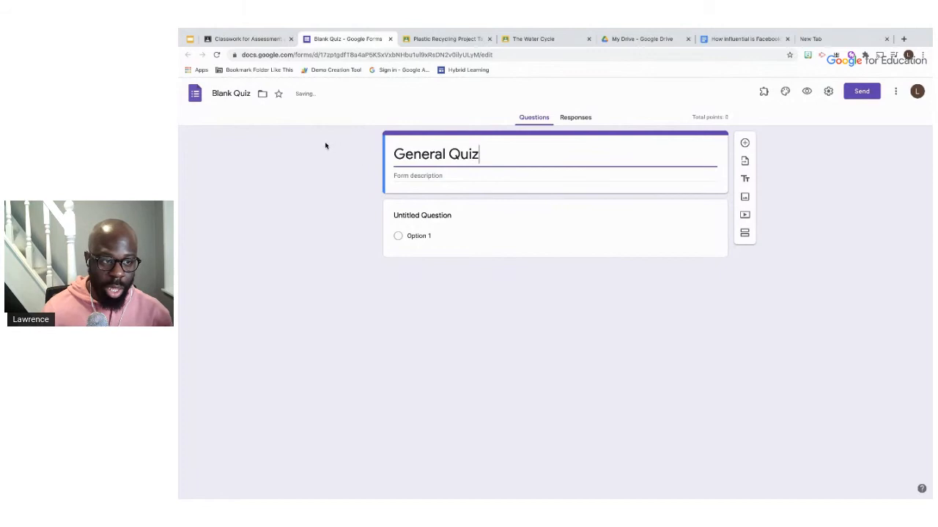
Copy the form's heading "General Quiz" and use it as the form's file name
{"action": "left_click", "coordinate": [236, 94]}
{"action": "triple_click", "coordinate": [437, 155]}
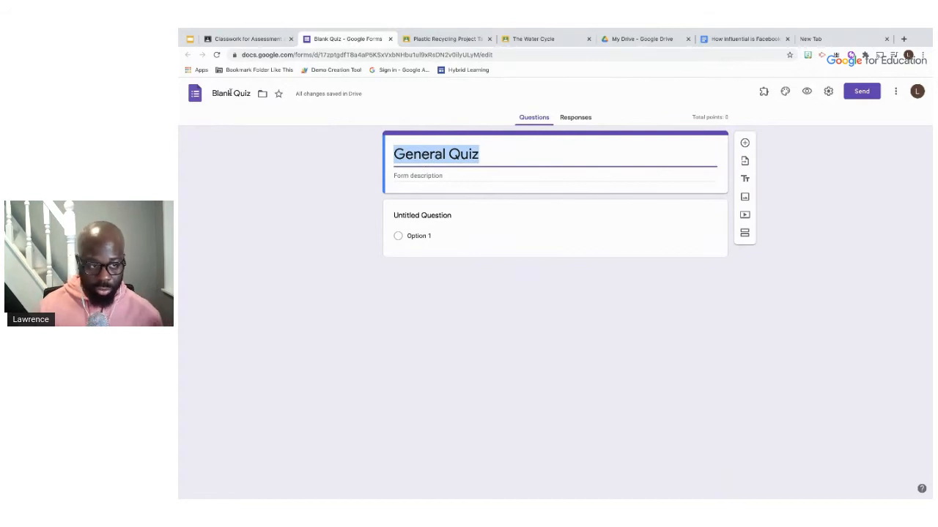
{"action": "left_click", "coordinate": [232, 93]}
{"action": "triple_click", "coordinate": [479, 155]}
{"action": "key", "text": "ctrl+c"}
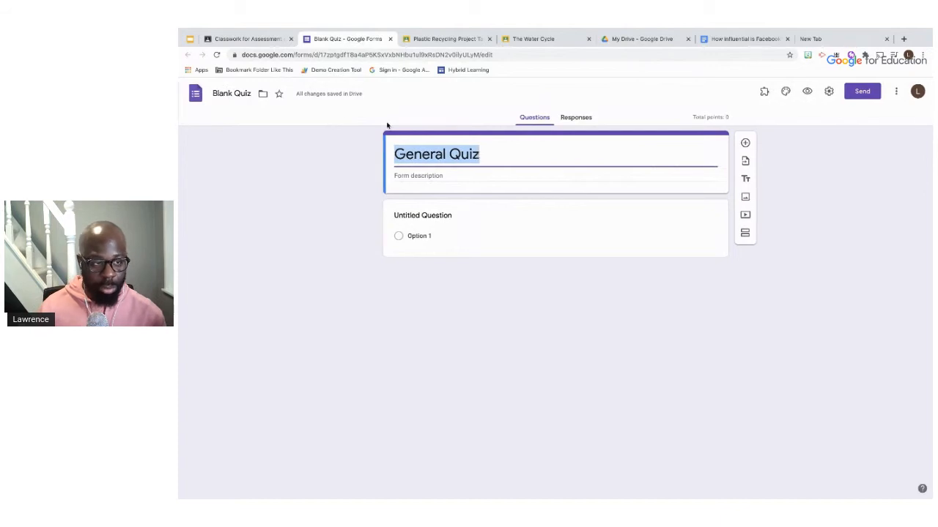
{"action": "left_click", "coordinate": [229, 93]}
{"action": "key", "text": "ctrl+v"}
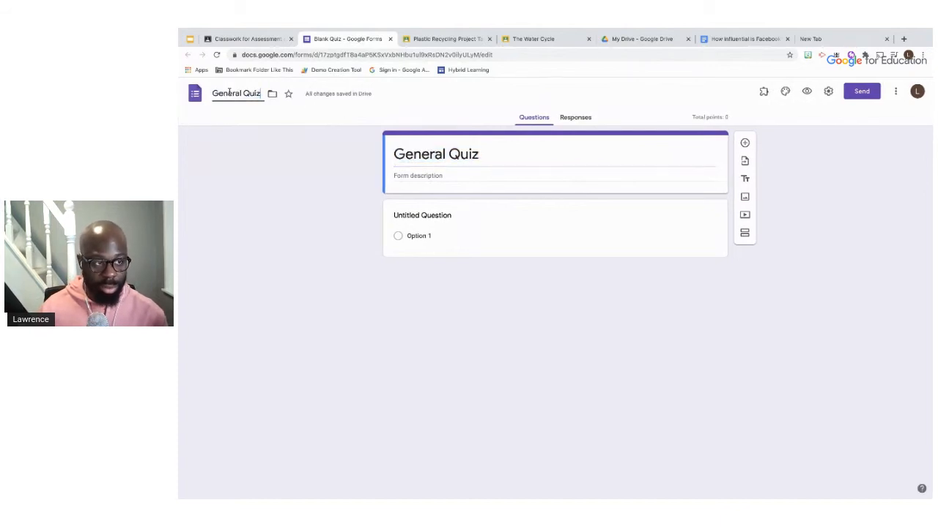
Keep the untitled question as Multiple choice and set its text to "What is the capital of England?"
{"action": "left_click", "coordinate": [548, 233]}
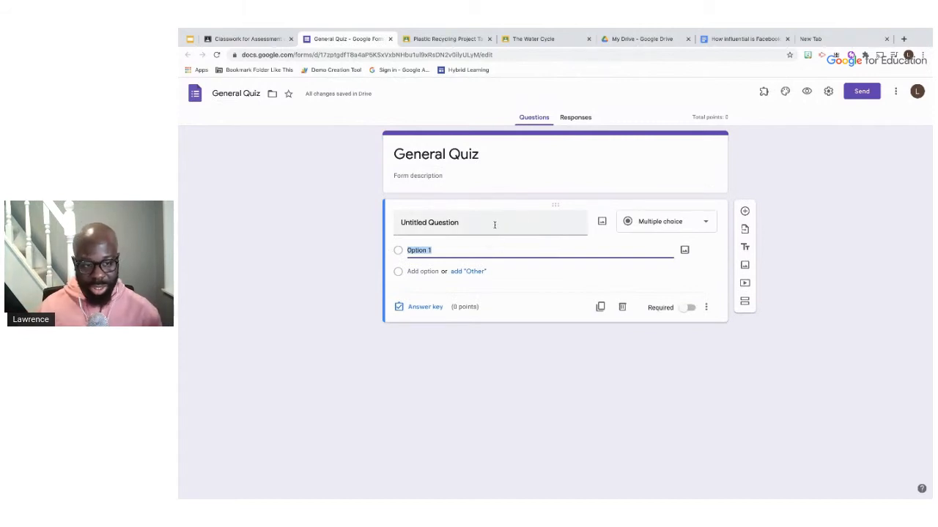
{"action": "scroll", "coordinate": [508, 245], "scroll_direction": "up", "scroll_amount": 5}
{"action": "scroll", "coordinate": [472, 309], "scroll_direction": "left", "scroll_amount": 2}
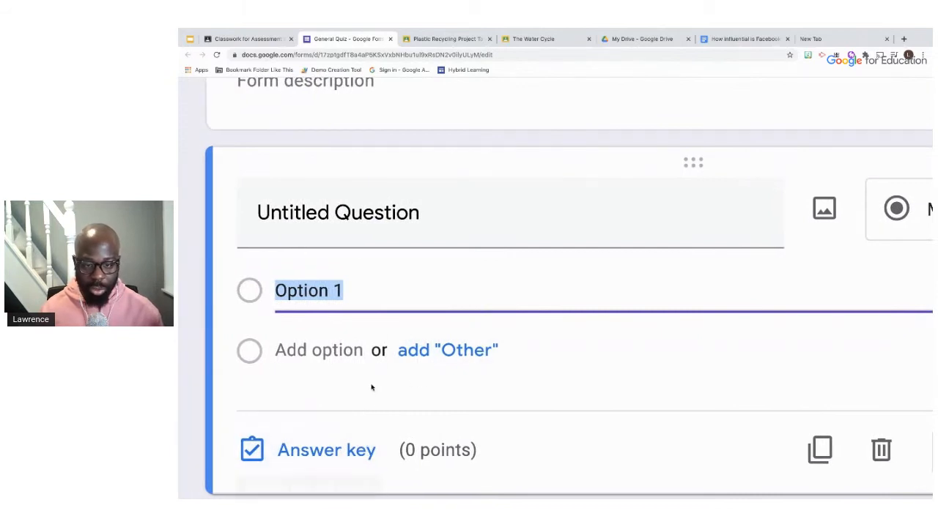
{"action": "scroll", "coordinate": [371, 388], "scroll_direction": "down", "scroll_amount": 5}
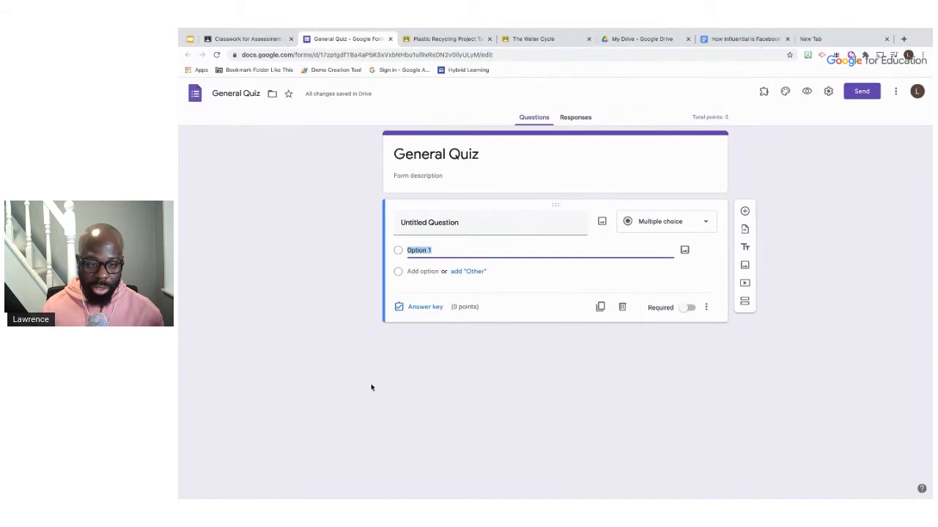
{"action": "left_click", "coordinate": [707, 224]}
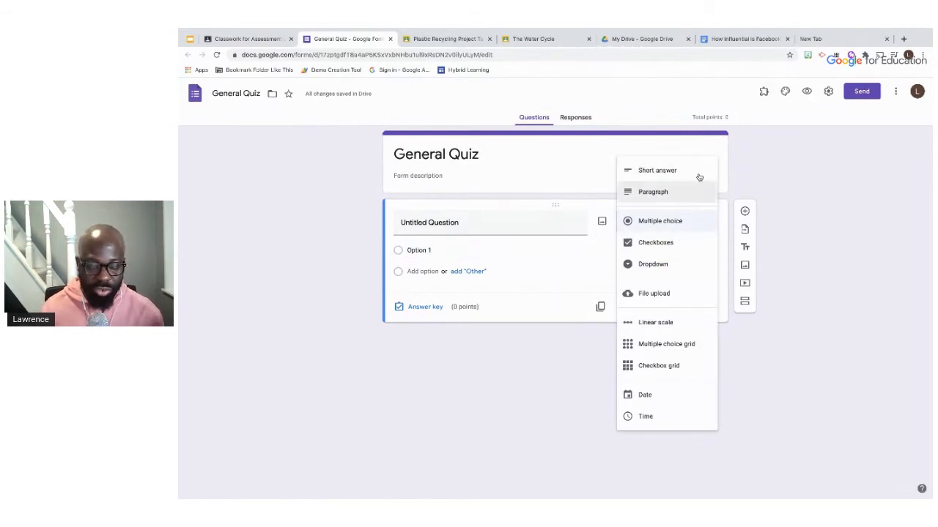
{"action": "left_click", "coordinate": [577, 274]}
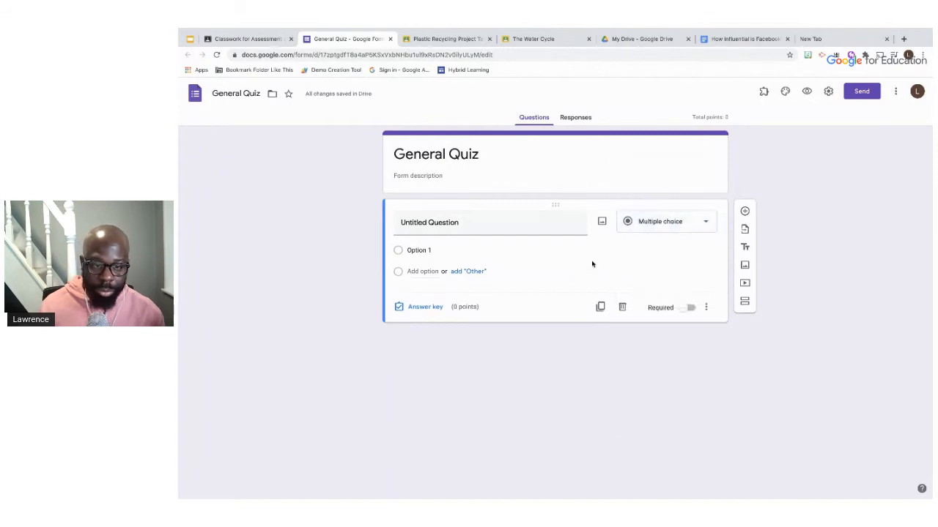
{"action": "left_click", "coordinate": [493, 222]}
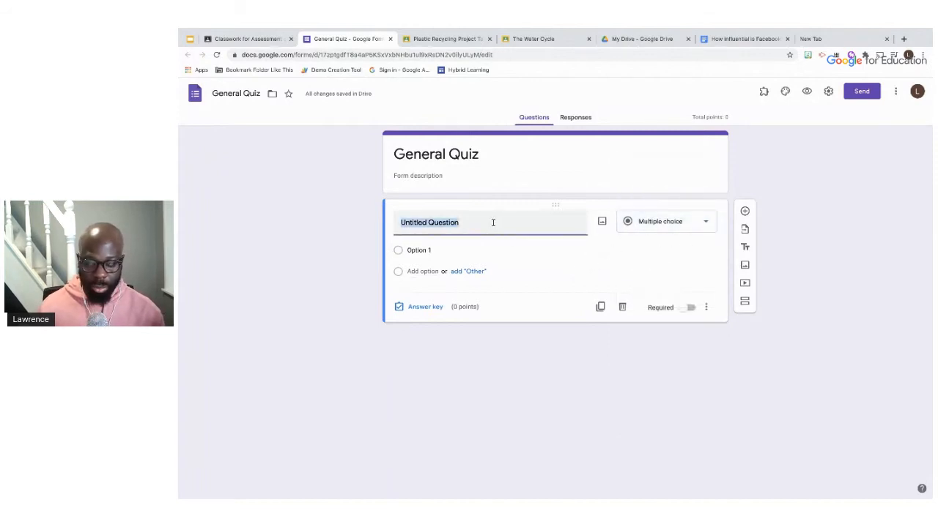
{"action": "key", "text": "BackSpace"}
{"action": "type", "text": "What is"}
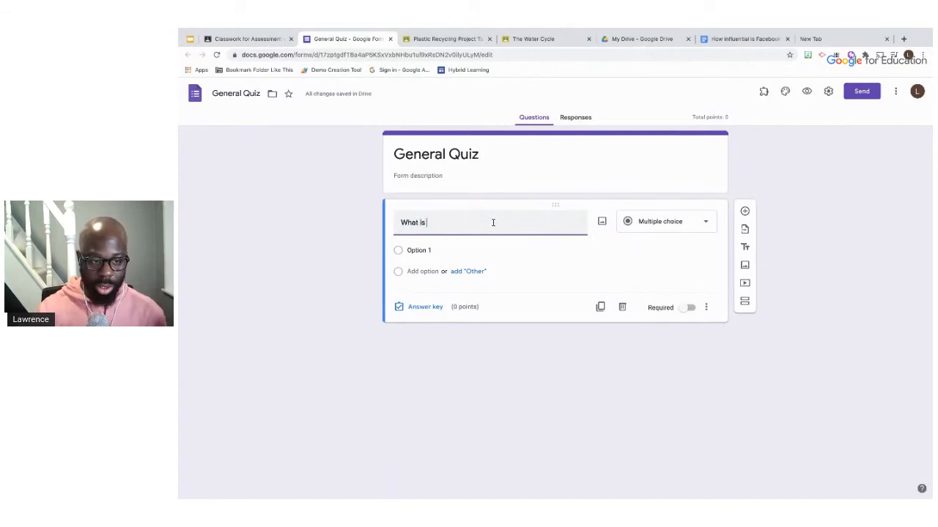
{"action": "type", "text": " the capital of"}
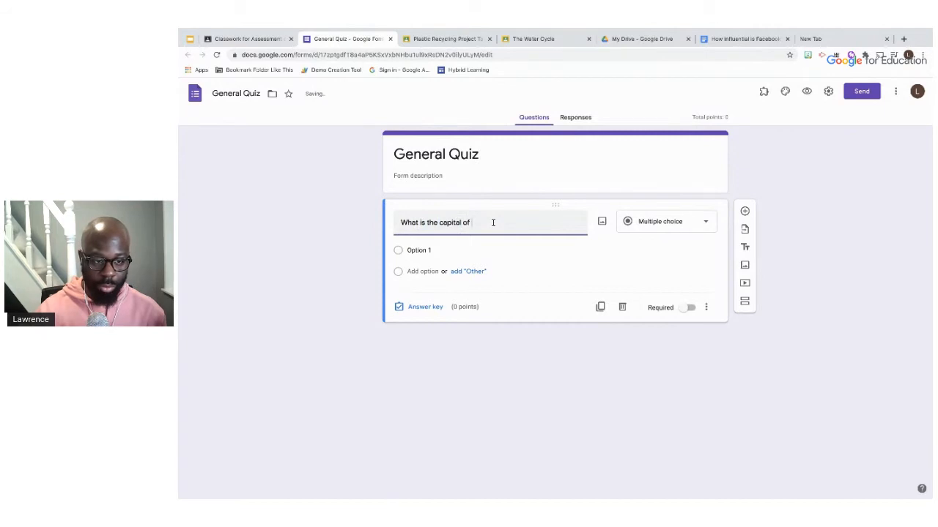
{"action": "type", "text": " England?"}
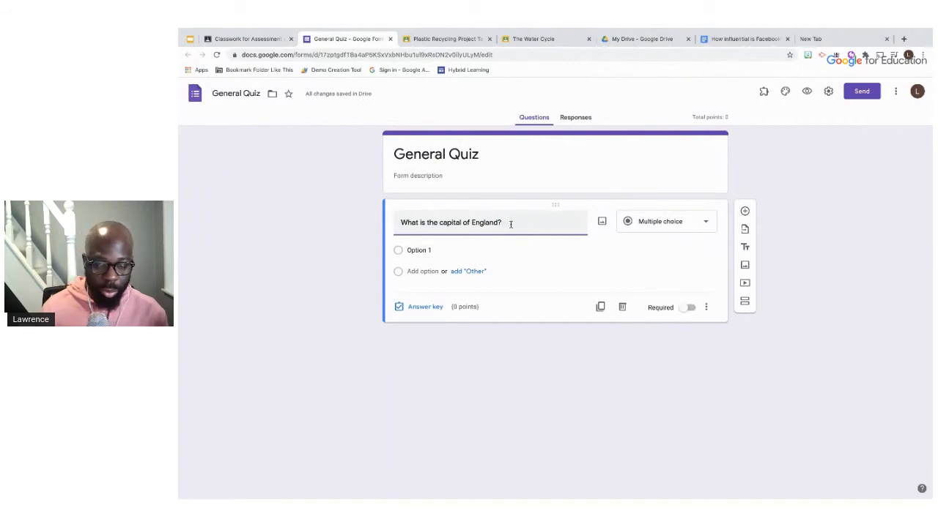
Give the capital question the answer options London, Wales and Paris, and make it required
{"action": "left_click", "coordinate": [477, 250]}
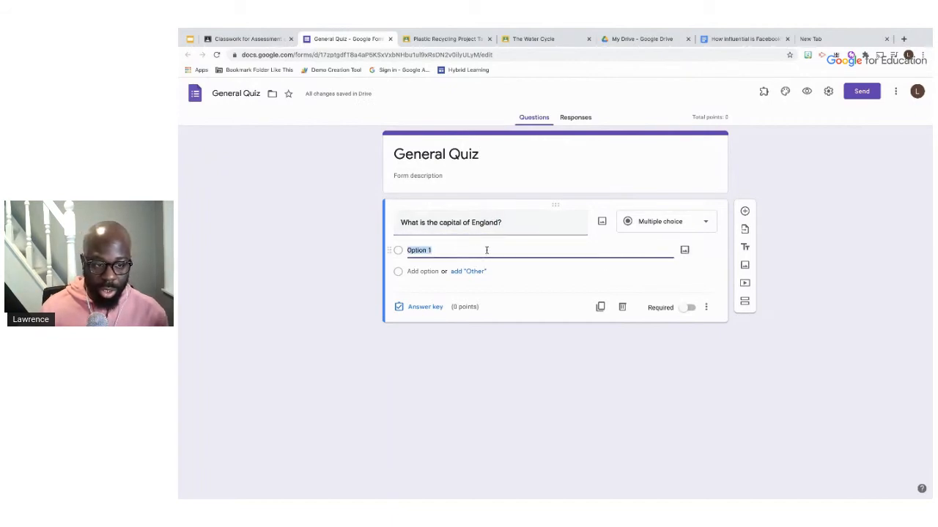
{"action": "key", "text": "BackSpace"}
{"action": "type", "text": "London"}
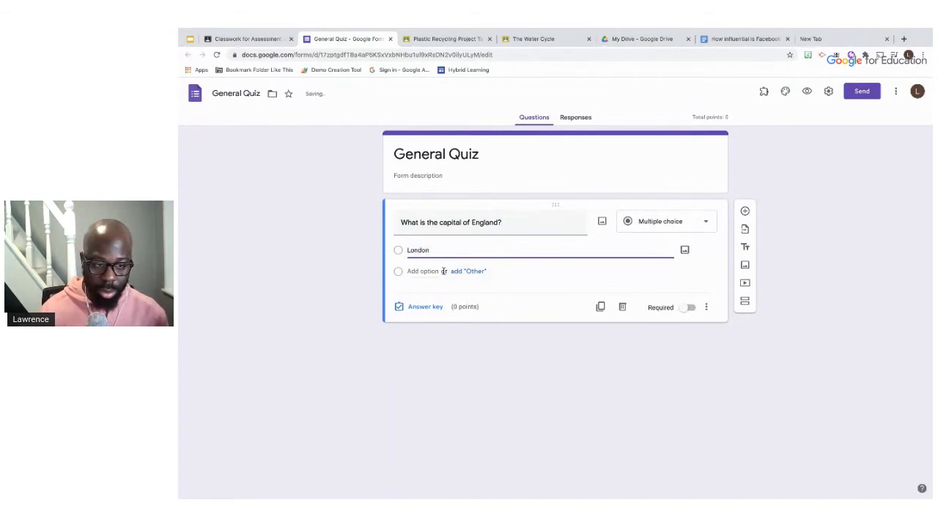
{"action": "left_click", "coordinate": [424, 271]}
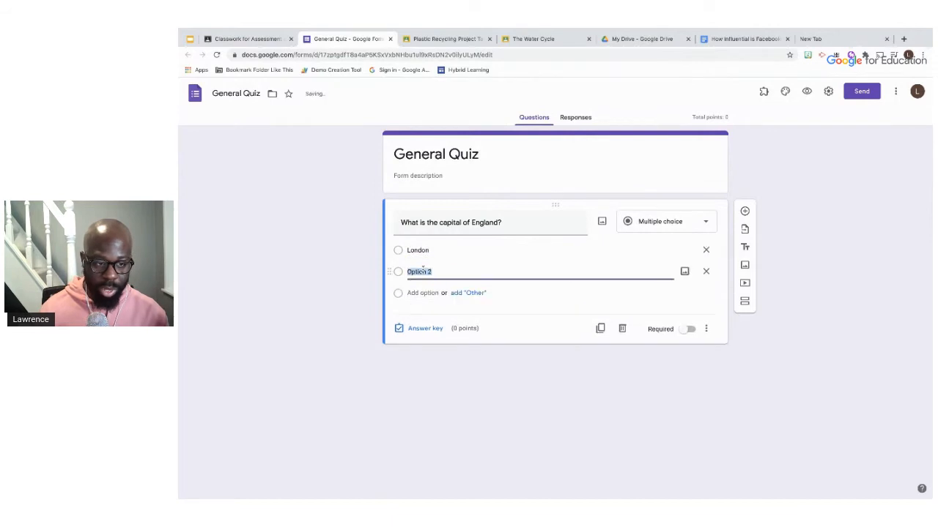
{"action": "type", "text": "Wal"}
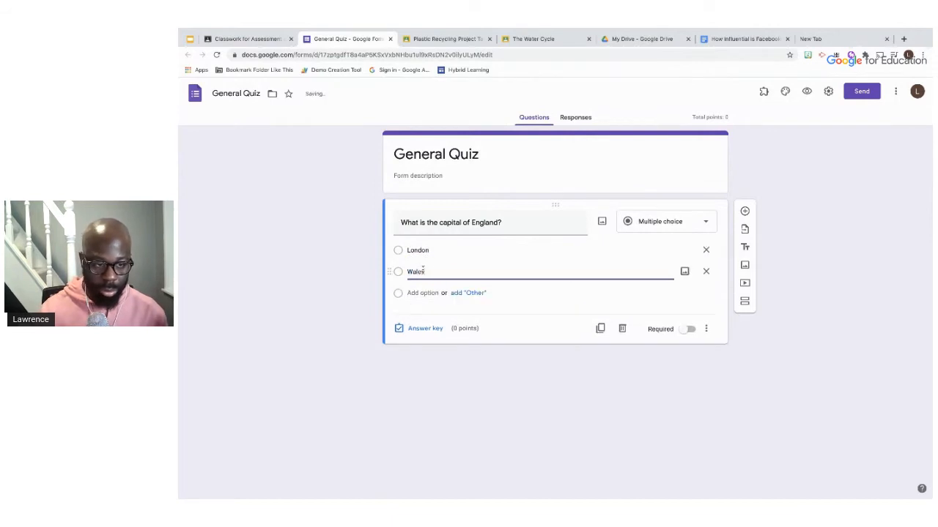
{"action": "type", "text": "es"}
{"action": "left_click", "coordinate": [422, 292]}
{"action": "type", "text": "Paris"}
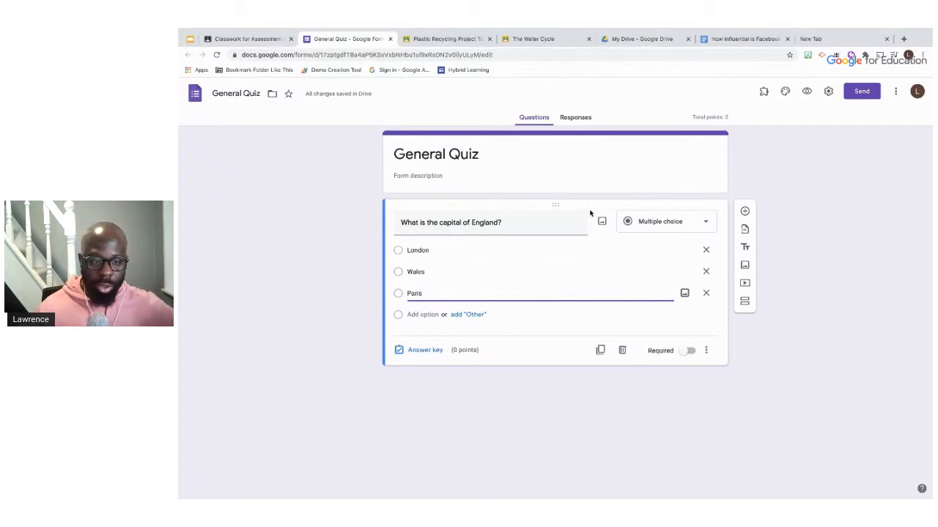
{"action": "left_click", "coordinate": [686, 358]}
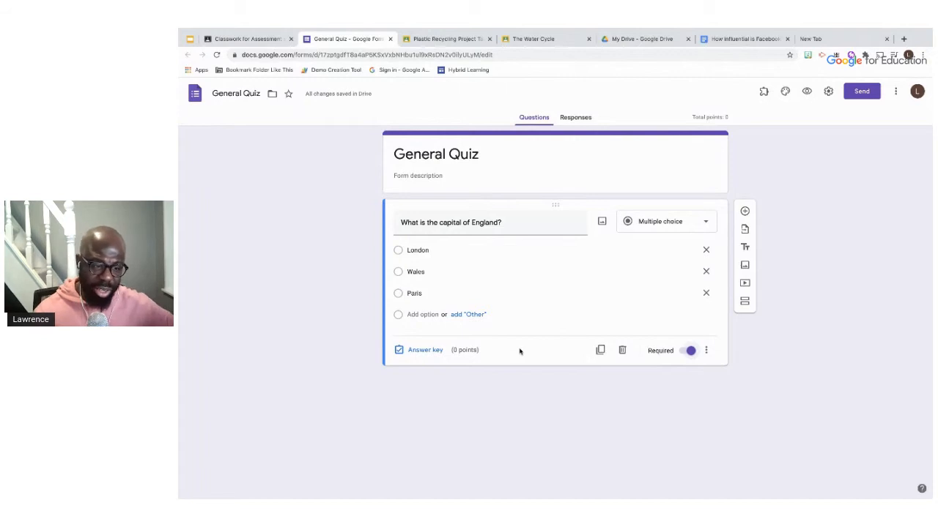
Mark London as the correct answer to the capital question in its answer key and make it worth 1 point
{"action": "left_click", "coordinate": [414, 353]}
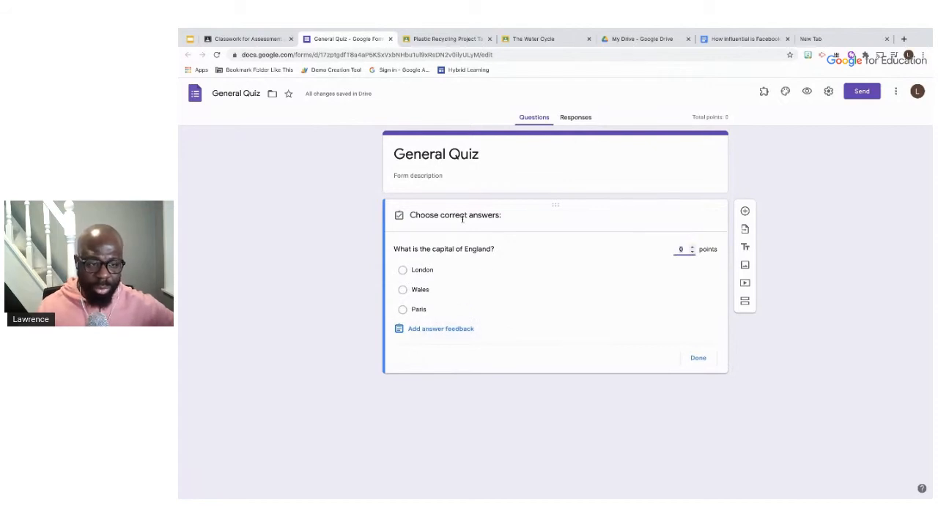
{"action": "left_click", "coordinate": [435, 274]}
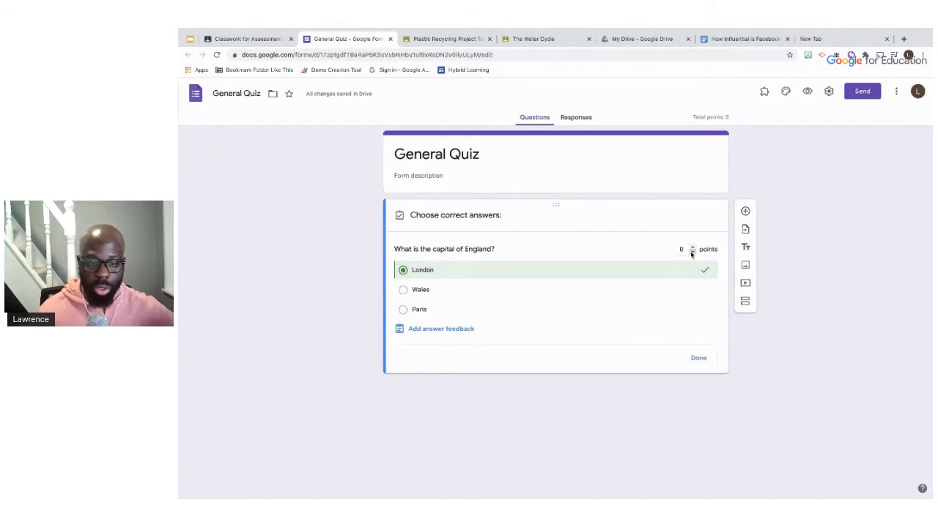
{"action": "left_click", "coordinate": [691, 247]}
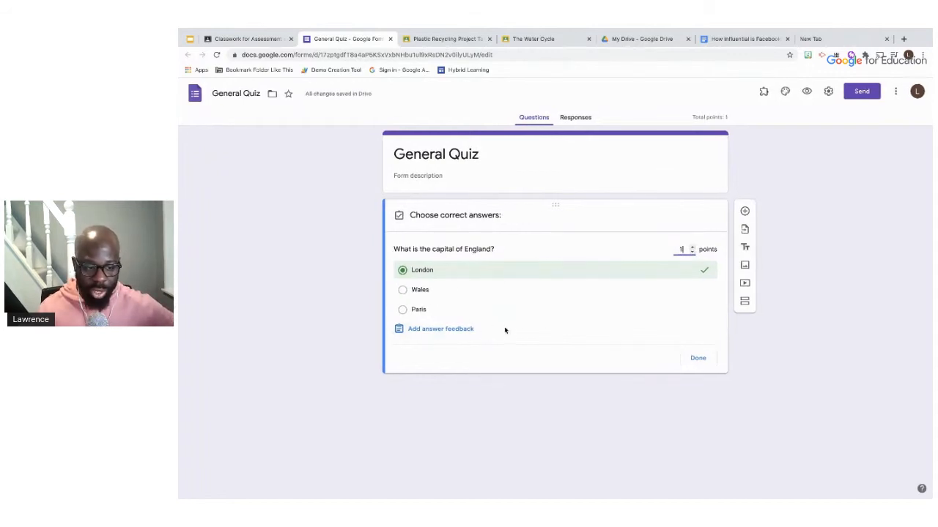
Open the answer feedback for incorrect answers and search YouTube for a "capital cites" video to include
{"action": "left_click", "coordinate": [456, 331]}
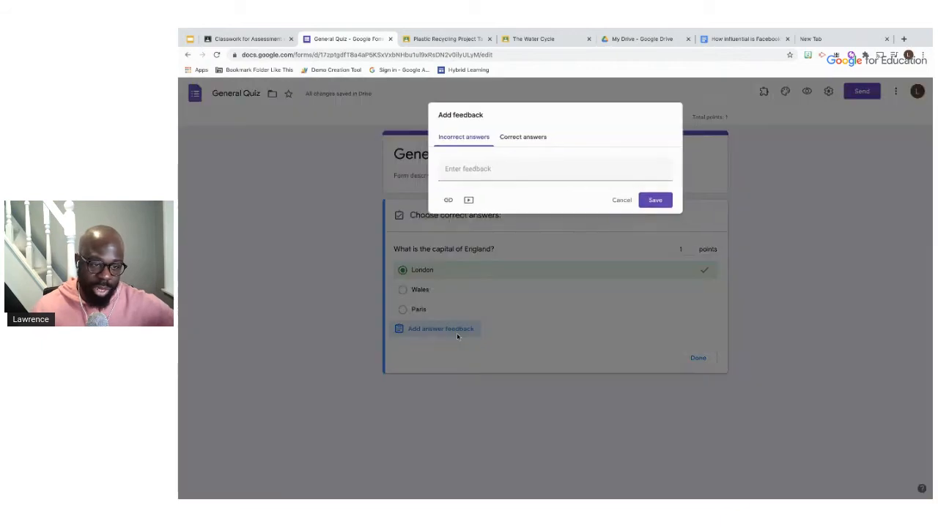
{"action": "left_click", "coordinate": [521, 169]}
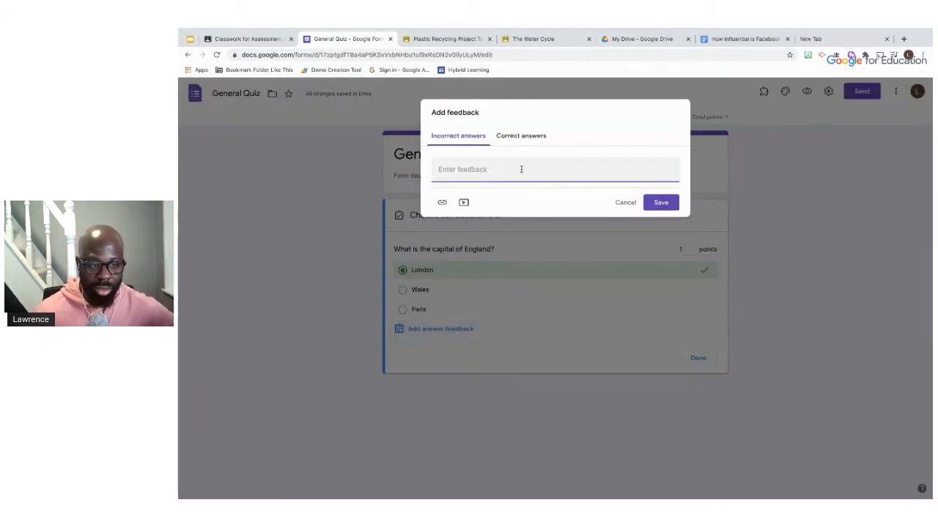
{"action": "right_click", "coordinate": [517, 168]}
{"action": "left_click", "coordinate": [488, 169]}
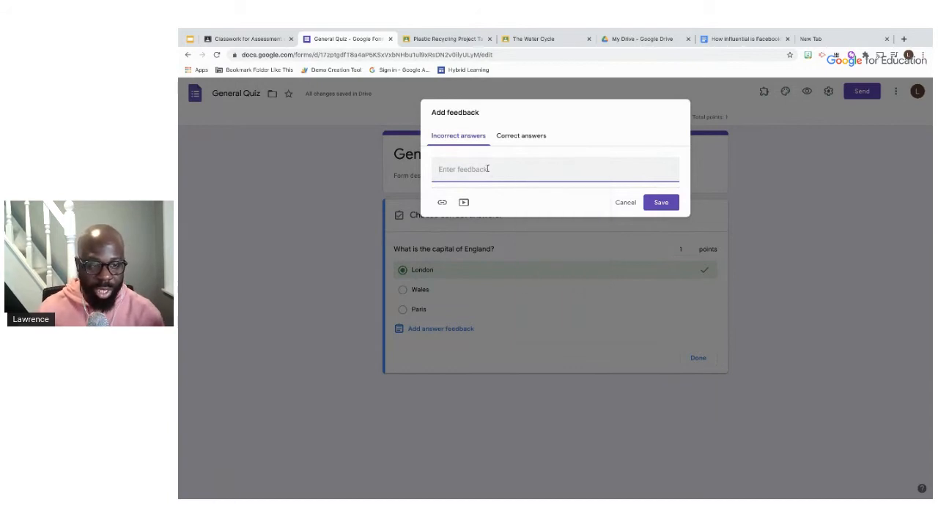
{"action": "left_click", "coordinate": [464, 203]}
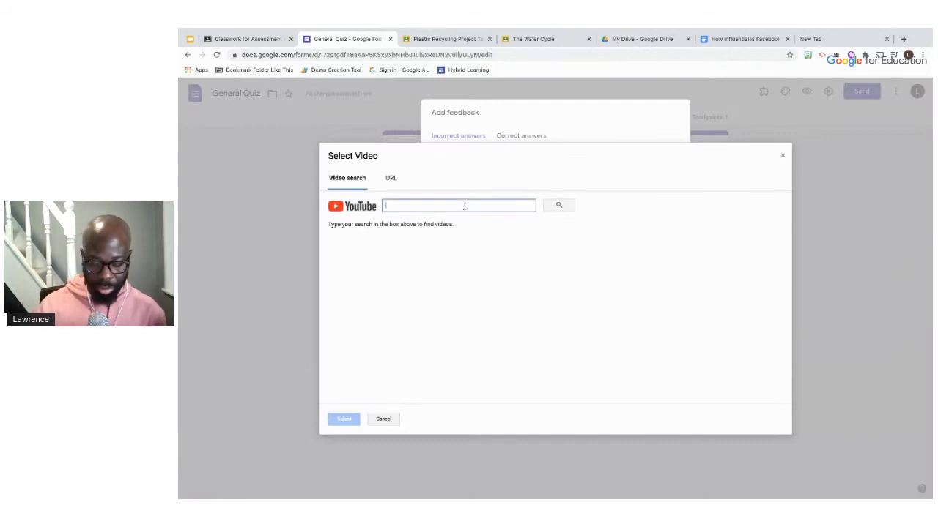
{"action": "type", "text": "cpaital"}
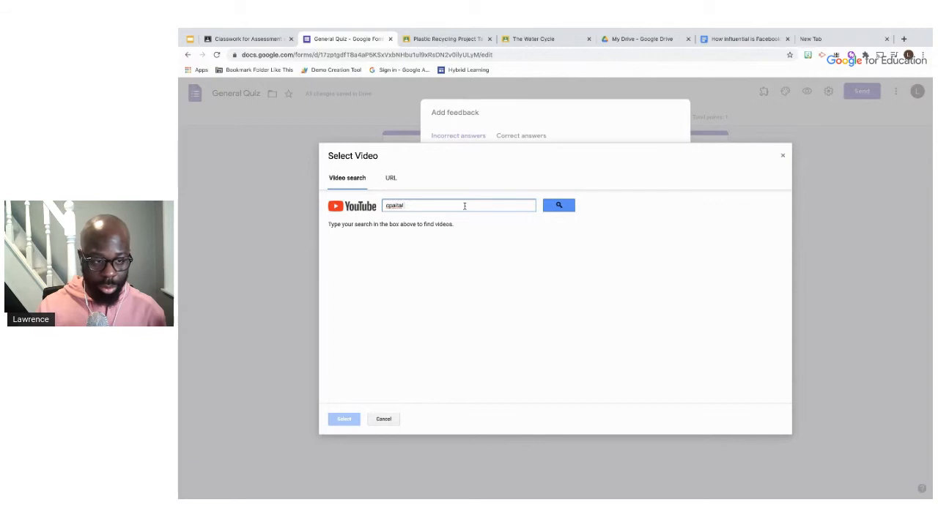
{"action": "right_click", "coordinate": [403, 206]}
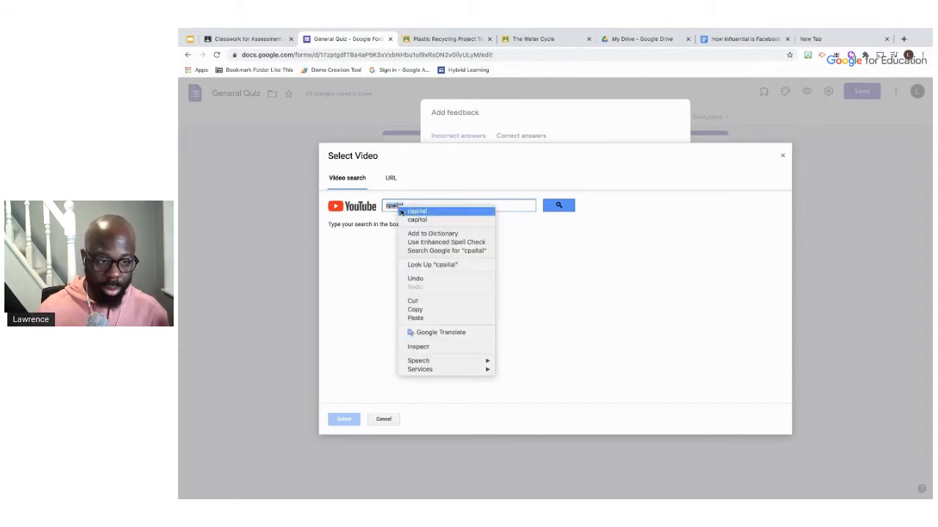
{"action": "left_click", "coordinate": [414, 211]}
{"action": "type", "text": "cities"}
{"action": "key", "text": "Return"}
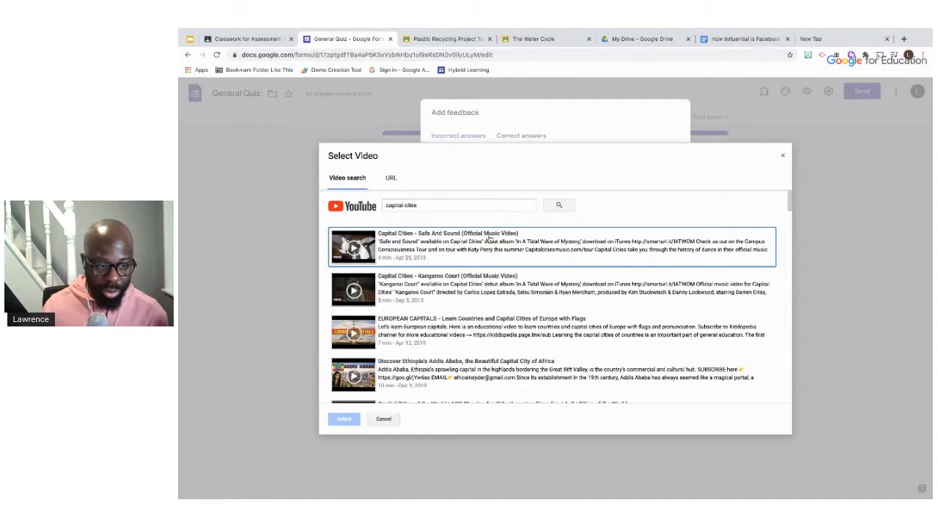
Attach the video "ABC Cities for Children - Learn Alphabet with World Cities for Toddlers & Kids" to the incorrect-answer feedback
{"action": "scroll", "coordinate": [480, 246], "scroll_direction": "down", "scroll_amount": 2}
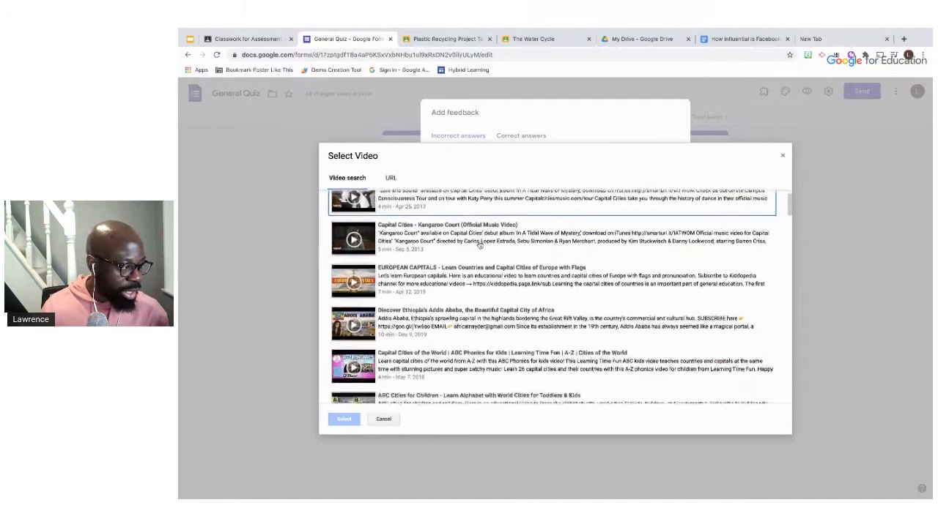
{"action": "scroll", "coordinate": [480, 246], "scroll_direction": "down", "scroll_amount": 1}
{"action": "scroll", "coordinate": [480, 246], "scroll_direction": "up", "scroll_amount": 3}
{"action": "scroll", "coordinate": [477, 246], "scroll_direction": "down", "scroll_amount": 2}
{"action": "scroll", "coordinate": [477, 245], "scroll_direction": "down", "scroll_amount": 1}
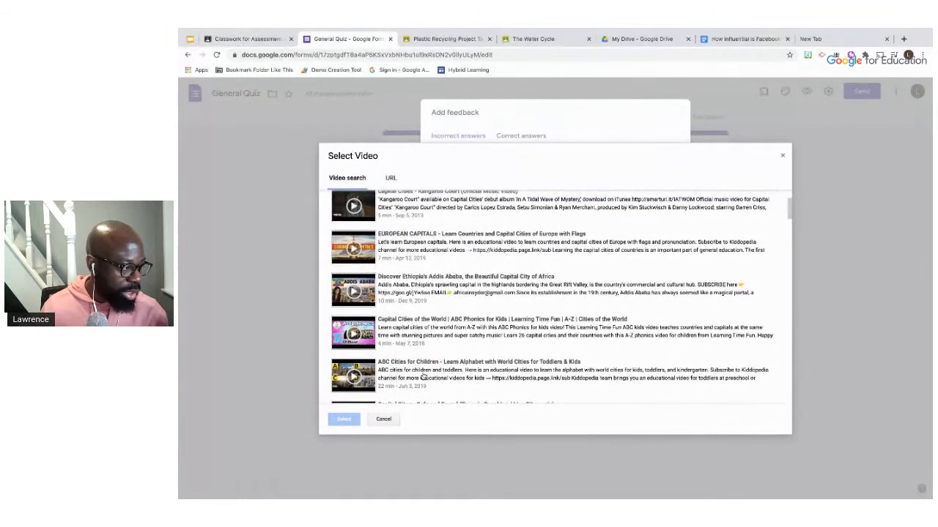
{"action": "left_click", "coordinate": [422, 375]}
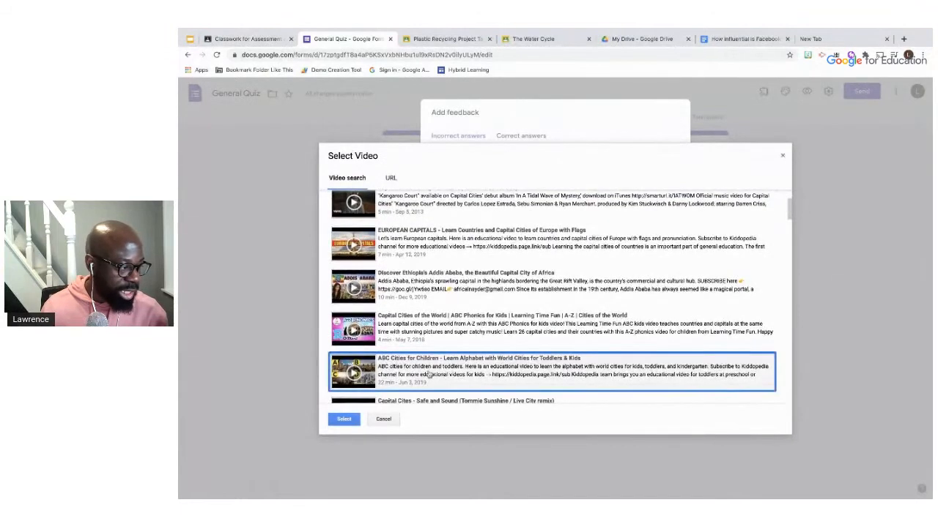
{"action": "left_click", "coordinate": [345, 419]}
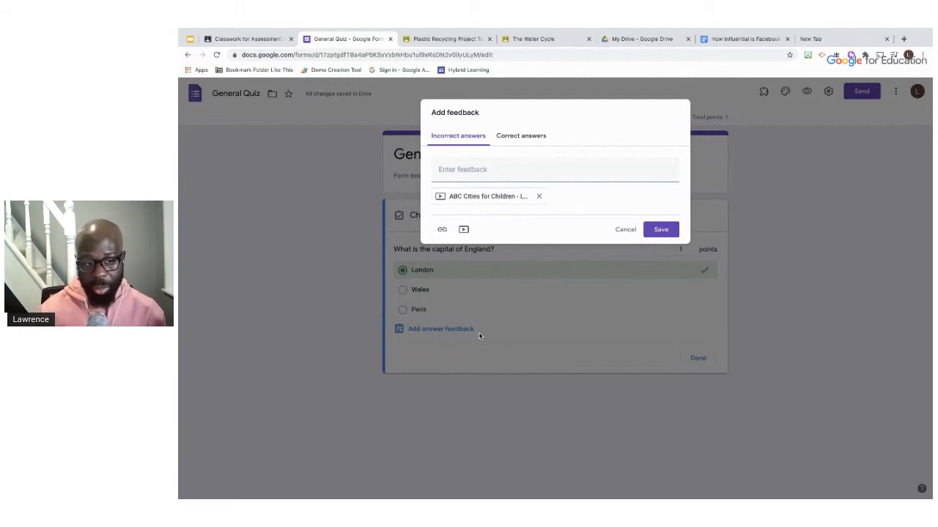
Begin the written feedback for correct answers to the capital question with "We"
{"action": "left_click", "coordinate": [517, 139]}
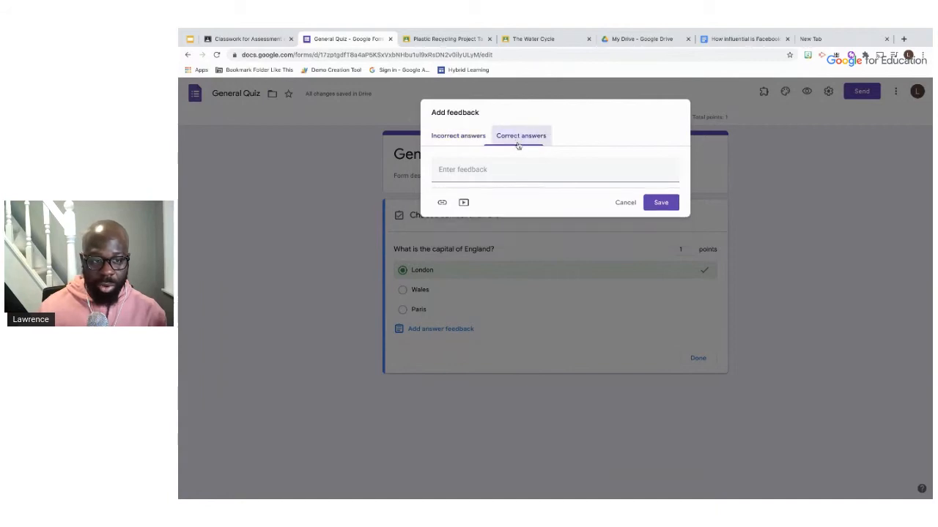
{"action": "left_click", "coordinate": [511, 169]}
{"action": "type", "text": "We"}
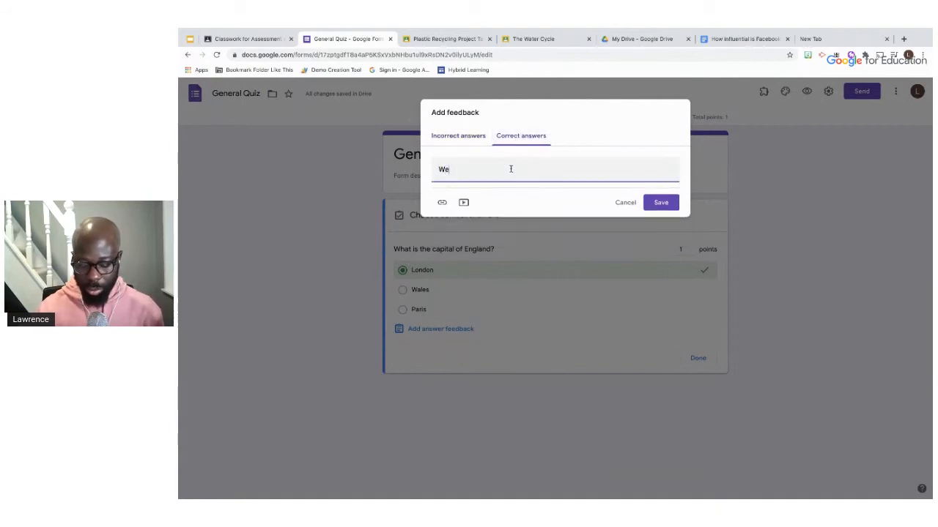
Save "Well done" as the feedback for correct answers to the capital of England question and close its answer key
{"action": "type", "text": "ll done"}
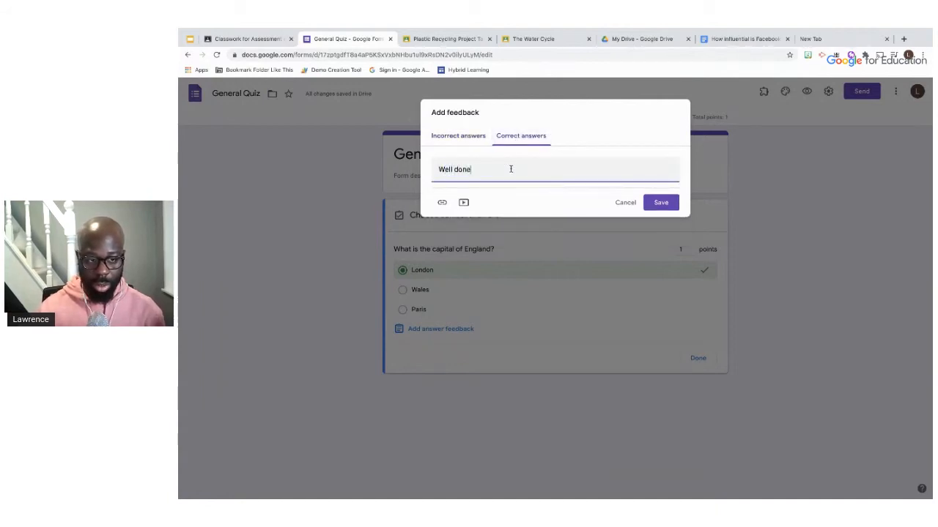
{"action": "left_click", "coordinate": [659, 202]}
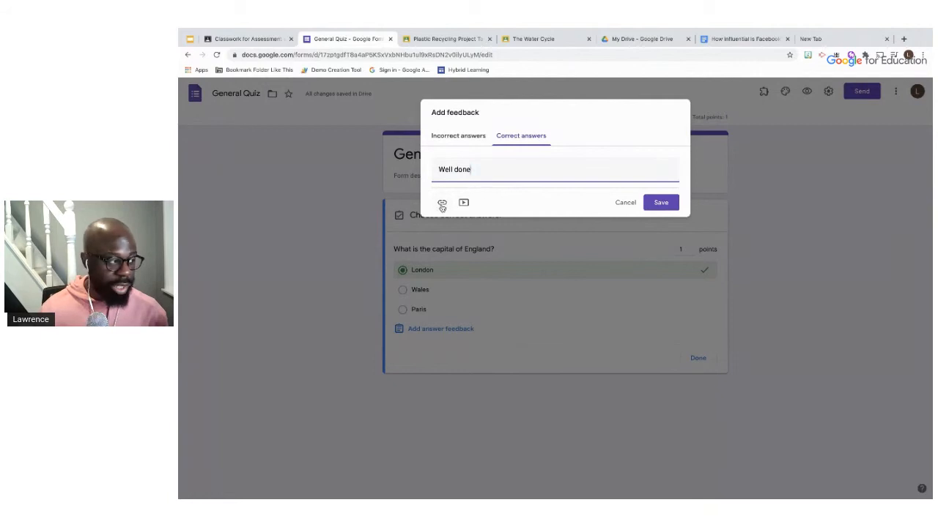
{"action": "left_click", "coordinate": [512, 205]}
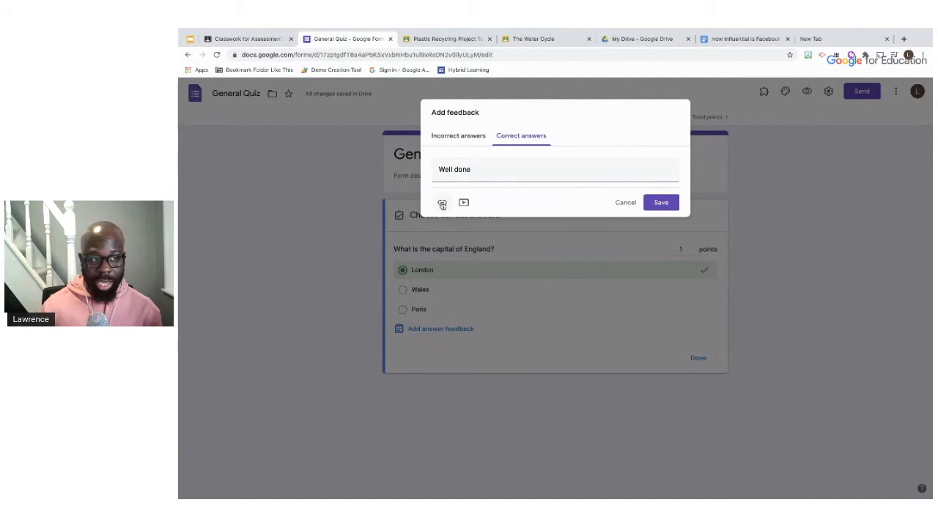
{"action": "left_click", "coordinate": [660, 205]}
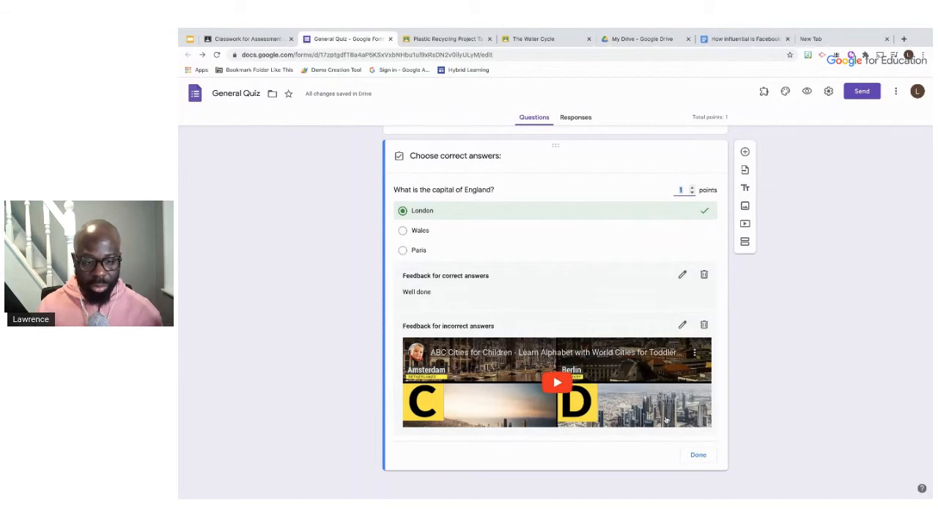
{"action": "left_click", "coordinate": [698, 456]}
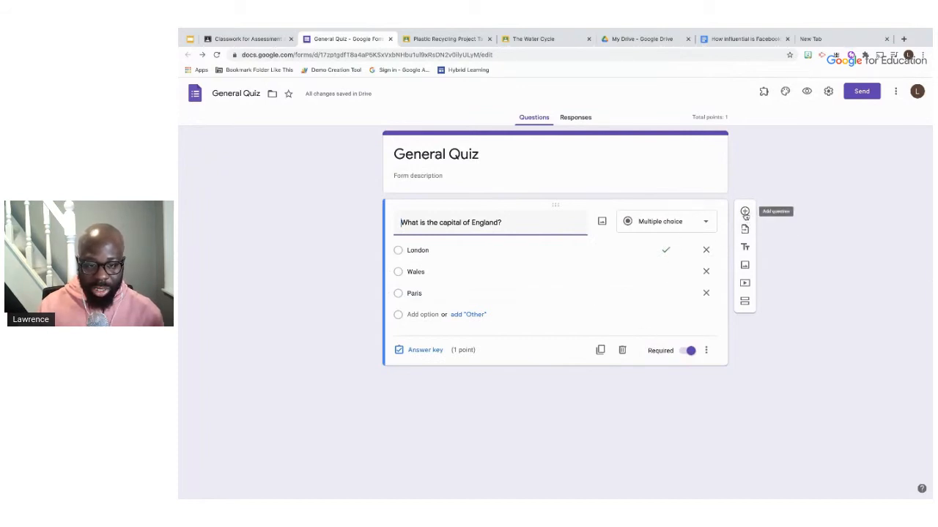
Choose the existing form "Recycling Quiz 3r December" as the source for importing questions into the General Quiz
{"action": "scroll", "coordinate": [745, 216], "scroll_direction": "up", "scroll_amount": 5}
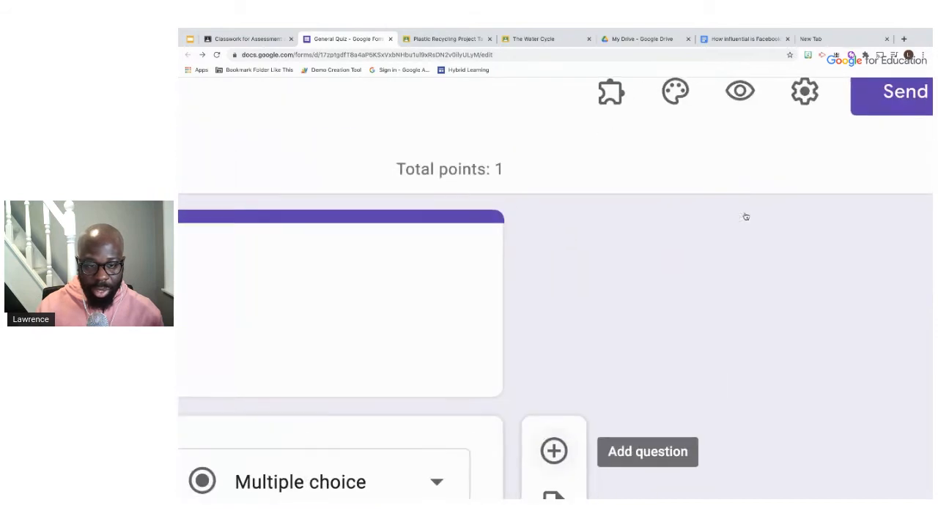
{"action": "scroll", "coordinate": [634, 327], "scroll_direction": "down", "scroll_amount": 2}
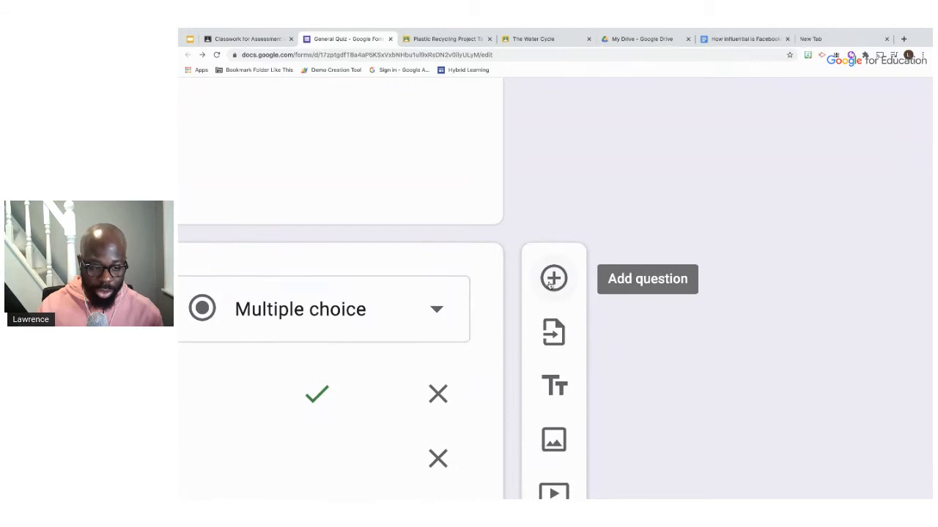
{"action": "scroll", "coordinate": [551, 284], "scroll_direction": "down", "scroll_amount": 1}
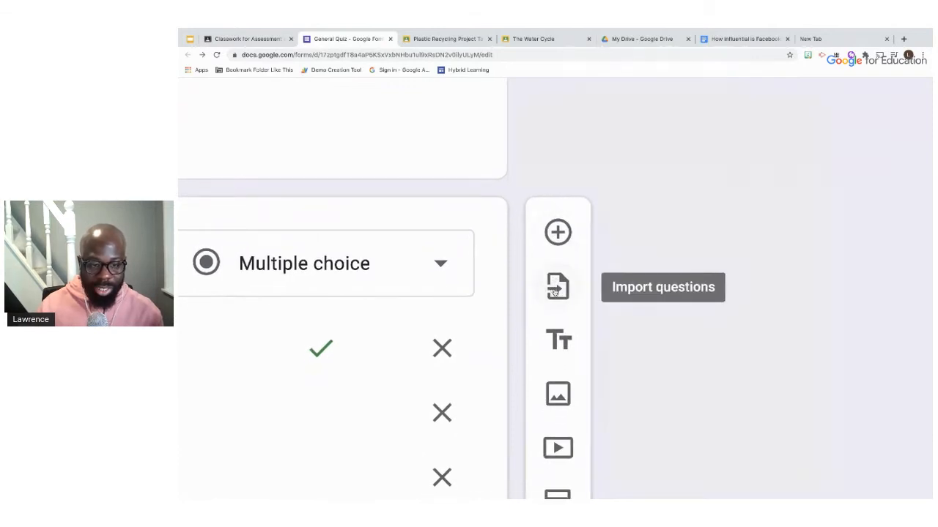
{"action": "scroll", "coordinate": [554, 292], "scroll_direction": "down", "scroll_amount": 1}
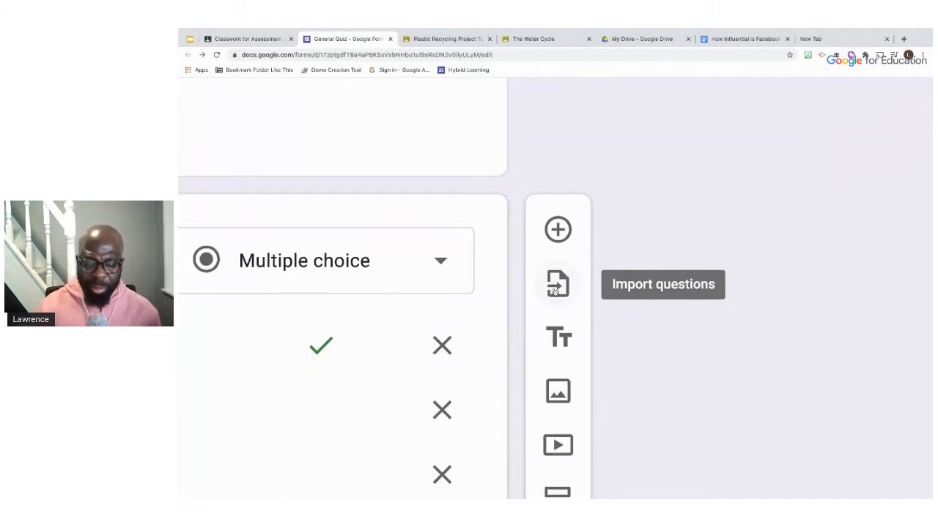
{"action": "scroll", "coordinate": [554, 293], "scroll_direction": "down", "scroll_amount": 1}
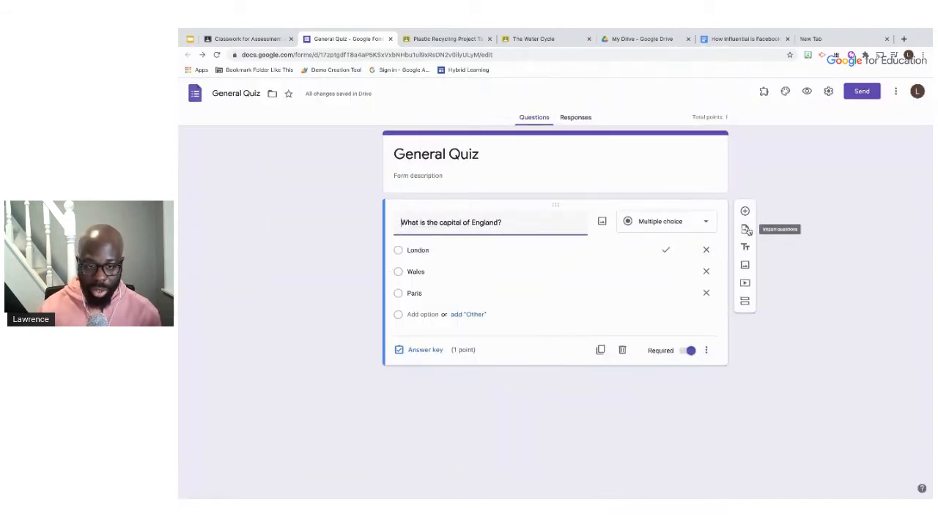
{"action": "left_click", "coordinate": [746, 230]}
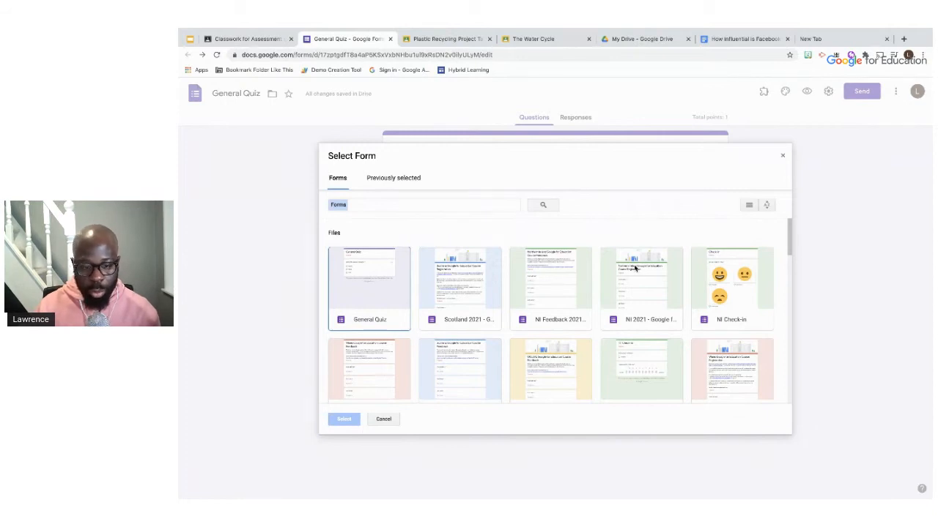
{"action": "scroll", "coordinate": [634, 268], "scroll_direction": "down", "scroll_amount": 2}
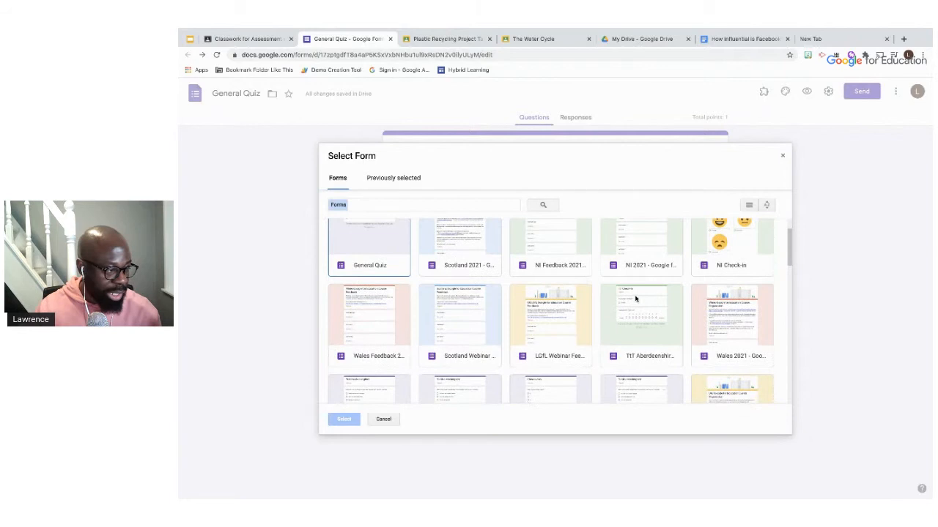
{"action": "scroll", "coordinate": [627, 296], "scroll_direction": "down", "scroll_amount": 1}
{"action": "scroll", "coordinate": [627, 297], "scroll_direction": "down", "scroll_amount": 2}
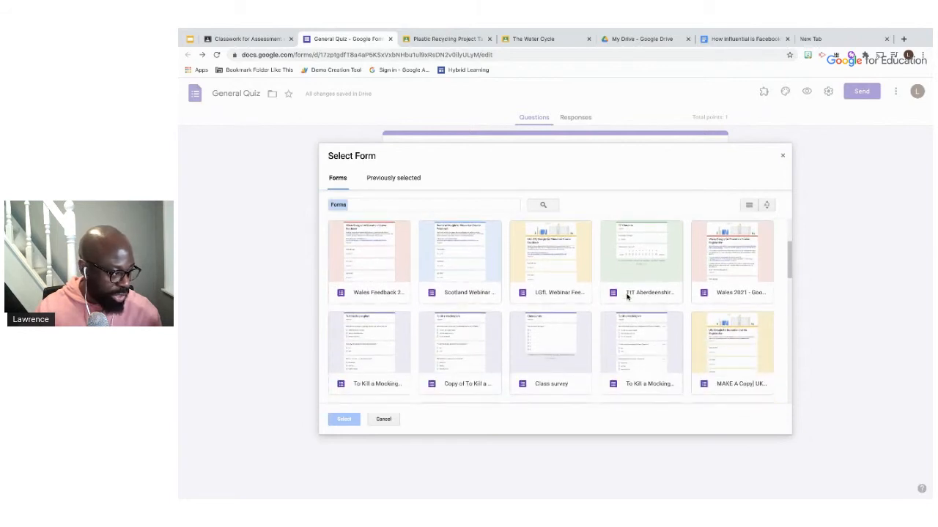
{"action": "scroll", "coordinate": [627, 296], "scroll_direction": "down", "scroll_amount": 2}
{"action": "scroll", "coordinate": [627, 296], "scroll_direction": "down", "scroll_amount": 1}
{"action": "scroll", "coordinate": [627, 296], "scroll_direction": "down", "scroll_amount": 2}
{"action": "scroll", "coordinate": [627, 296], "scroll_direction": "down", "scroll_amount": 1}
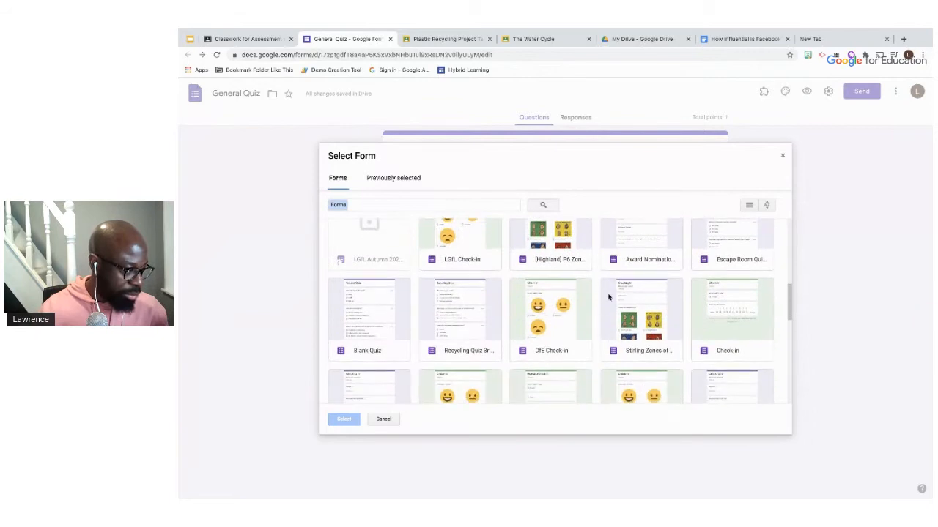
{"action": "left_click", "coordinate": [464, 319]}
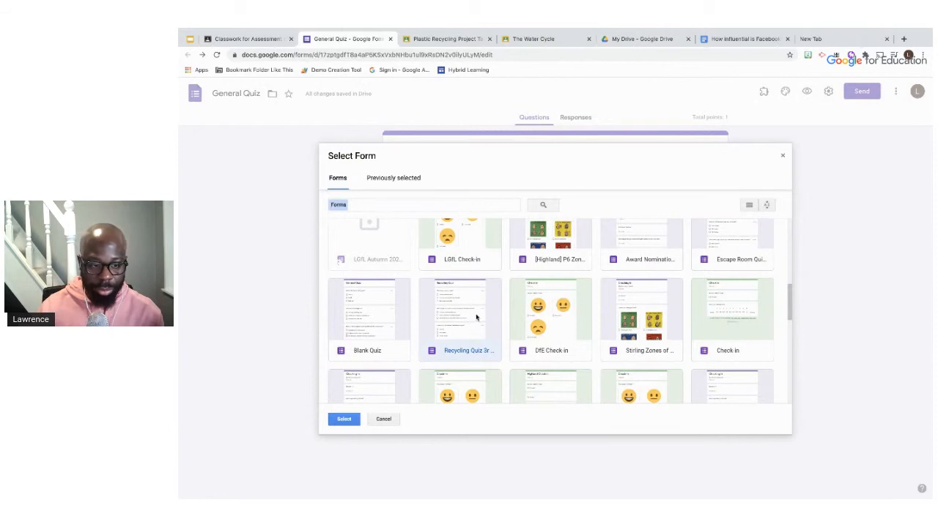
{"action": "double_click", "coordinate": [476, 316]}
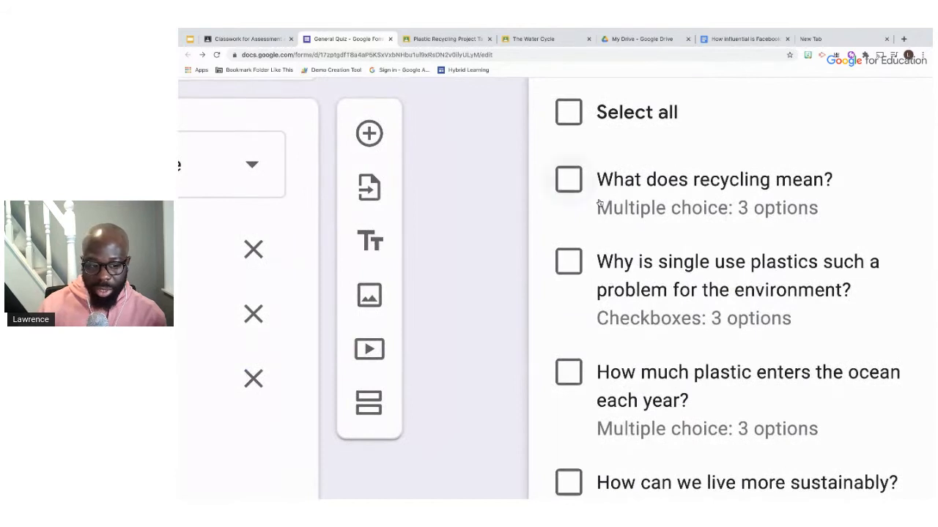
Select all four questions of the recycling quiz and import them into the General Quiz
{"action": "left_click", "coordinate": [576, 192]}
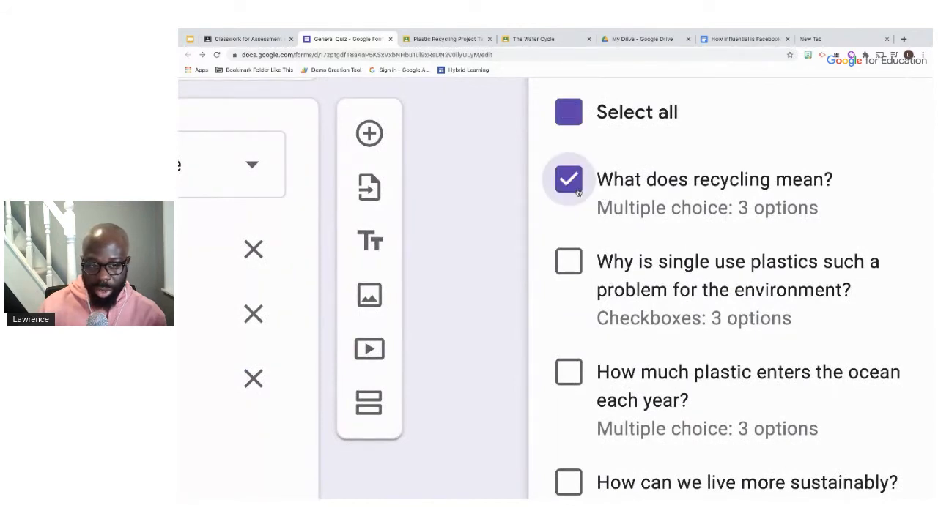
{"action": "left_click", "coordinate": [571, 265]}
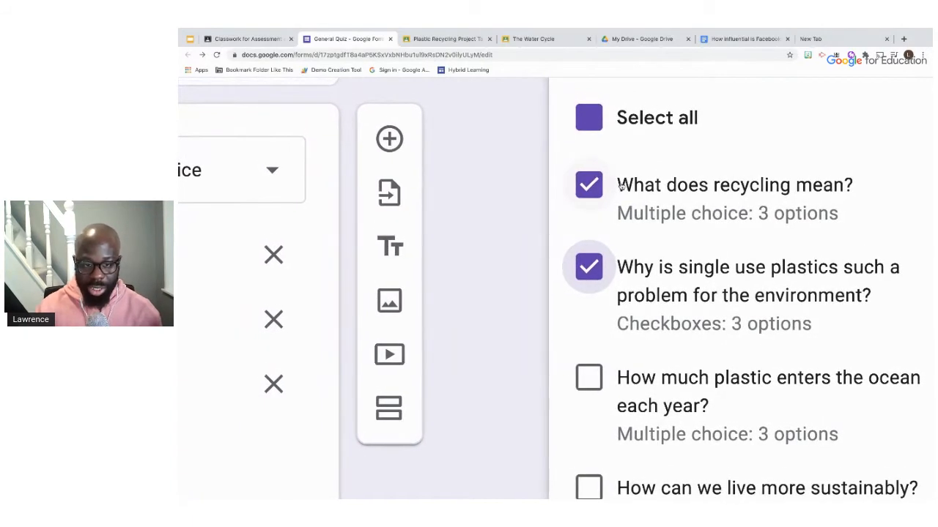
{"action": "scroll", "coordinate": [628, 206], "scroll_direction": "down", "scroll_amount": 10}
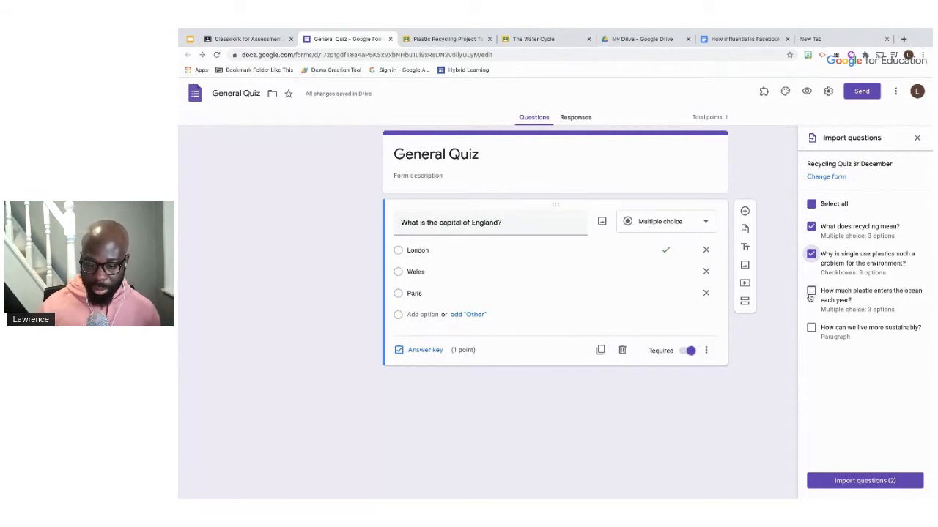
{"action": "left_click", "coordinate": [811, 204]}
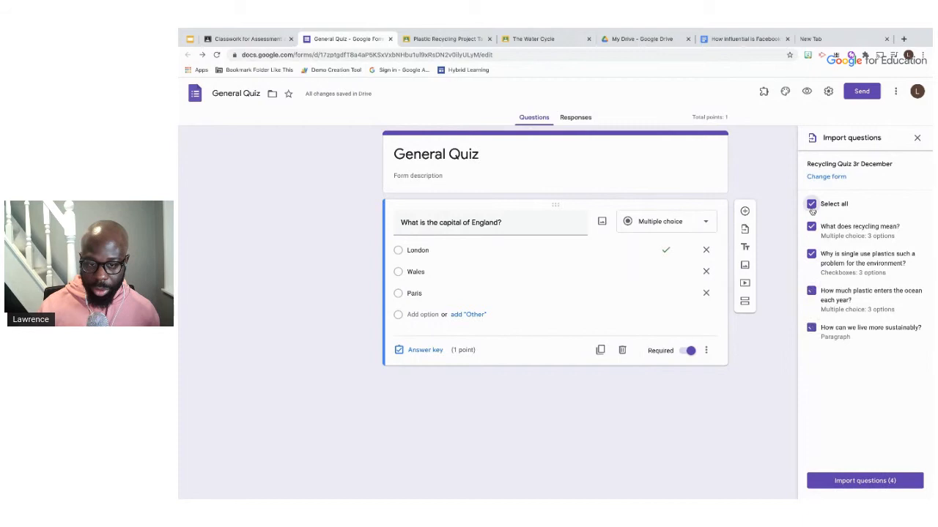
{"action": "left_click", "coordinate": [865, 483]}
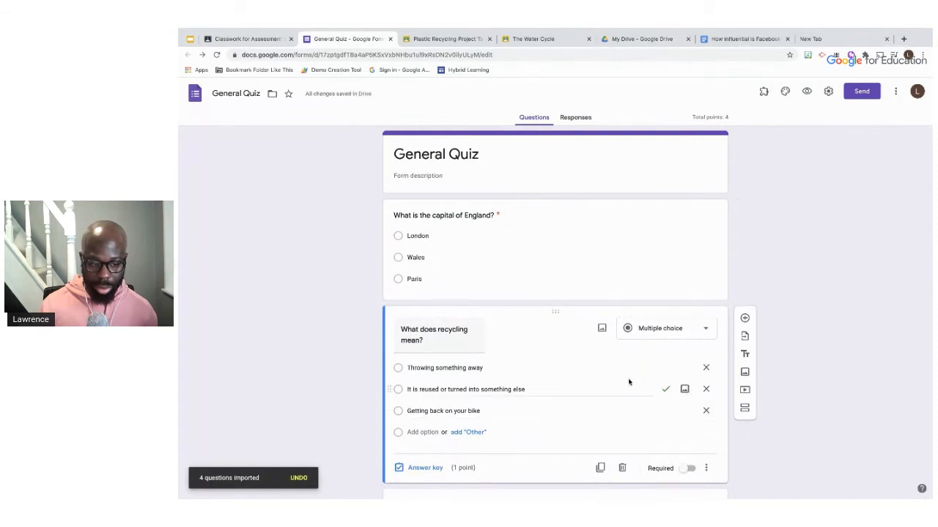
Set the imported paragraph question "How can we live more sustainably?" to 5 points in its answer key
{"action": "scroll", "coordinate": [590, 377], "scroll_direction": "down", "scroll_amount": 1}
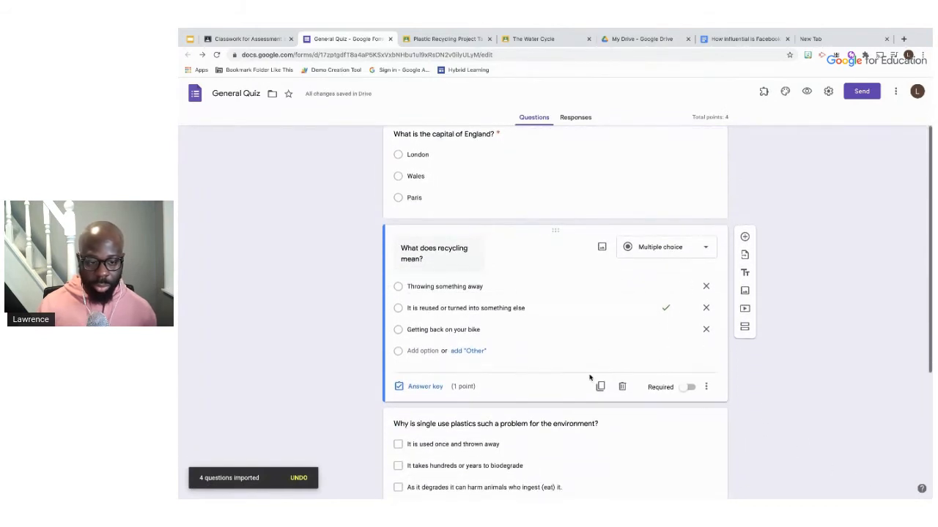
{"action": "scroll", "coordinate": [589, 375], "scroll_direction": "down", "scroll_amount": 1}
{"action": "scroll", "coordinate": [589, 374], "scroll_direction": "down", "scroll_amount": 1}
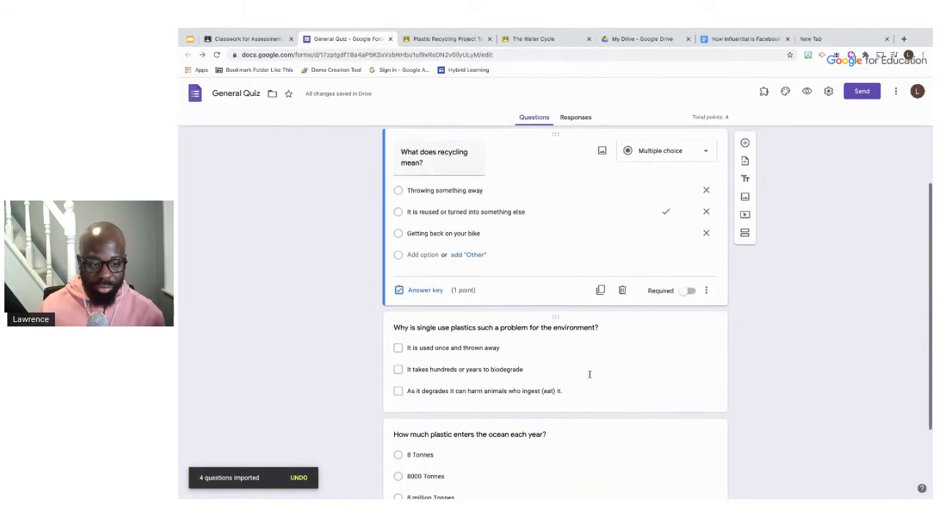
{"action": "left_click", "coordinate": [589, 374]}
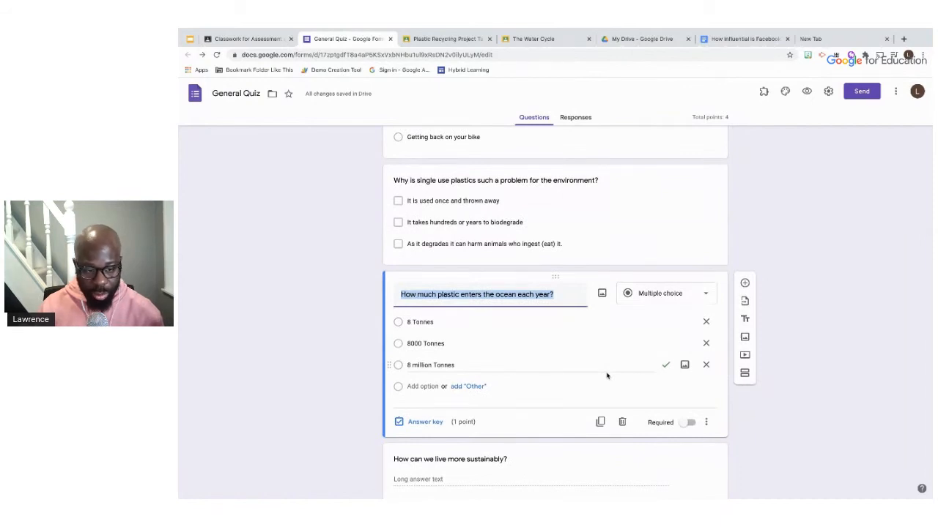
{"action": "scroll", "coordinate": [606, 376], "scroll_direction": "down", "scroll_amount": 1}
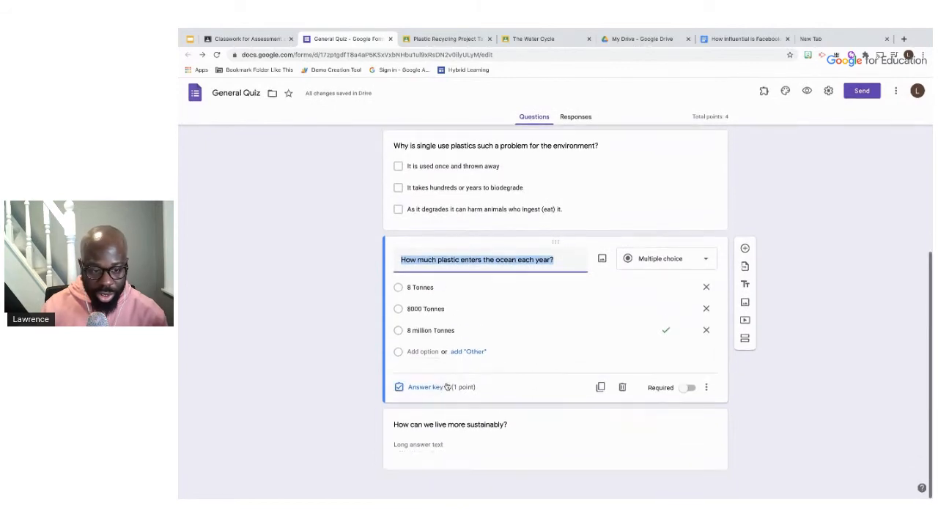
{"action": "left_click", "coordinate": [485, 450]}
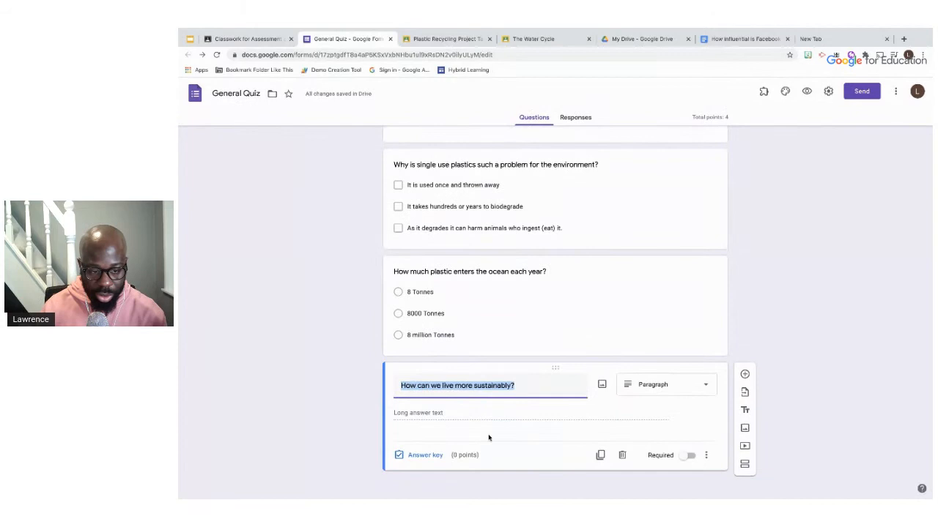
{"action": "left_click", "coordinate": [439, 457]}
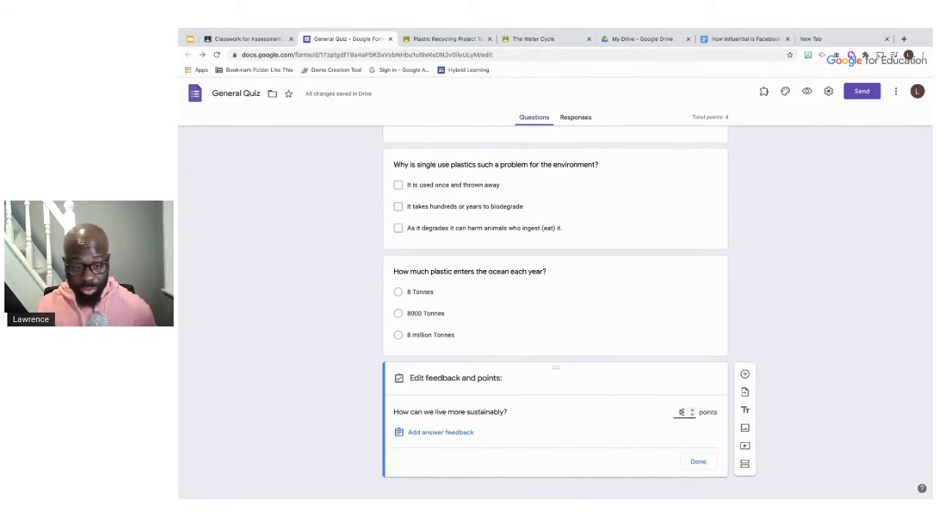
{"action": "left_click", "coordinate": [691, 413]}
{"action": "left_click", "coordinate": [691, 413]}
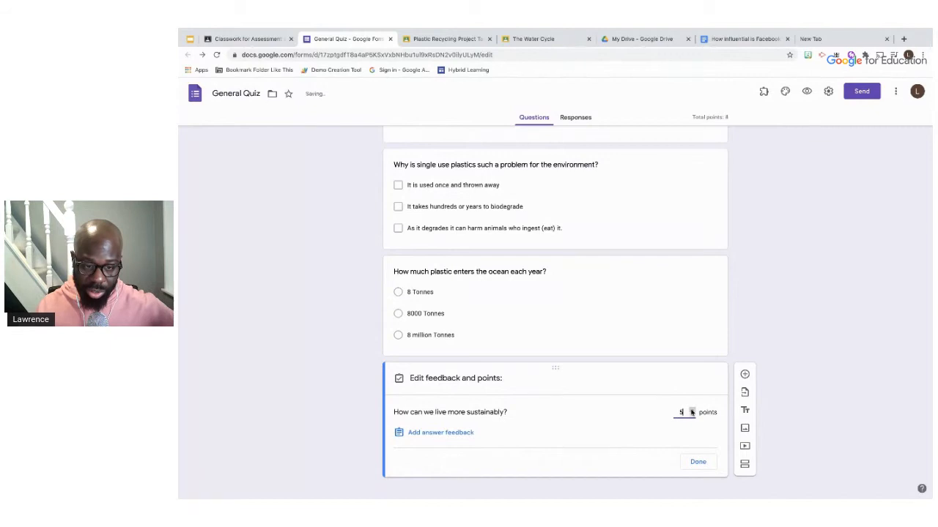
{"action": "left_click", "coordinate": [698, 462]}
Review the quiz's total points and look through its questions from the title down to the final paragraph question
{"action": "scroll", "coordinate": [597, 420], "scroll_direction": "up", "scroll_amount": 1}
{"action": "scroll", "coordinate": [596, 419], "scroll_direction": "up", "scroll_amount": 3}
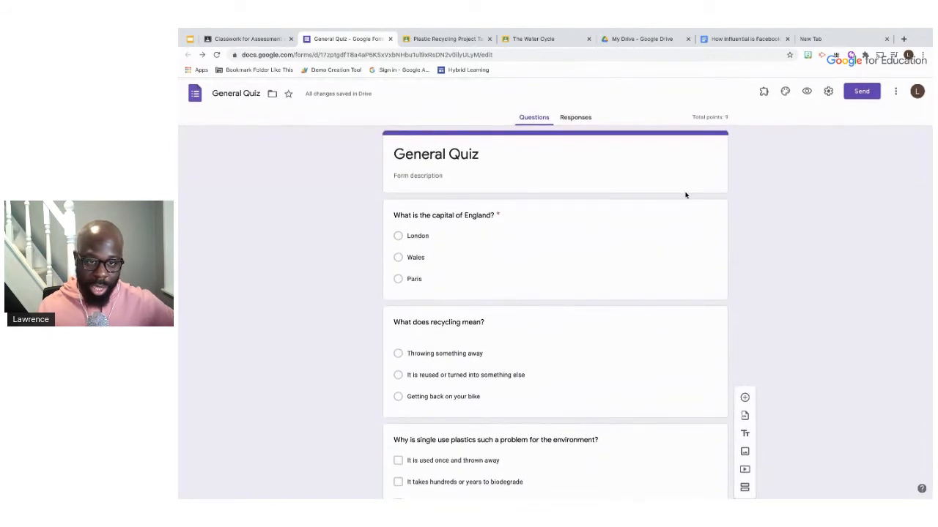
{"action": "scroll", "coordinate": [709, 115], "scroll_direction": "up", "scroll_amount": 5}
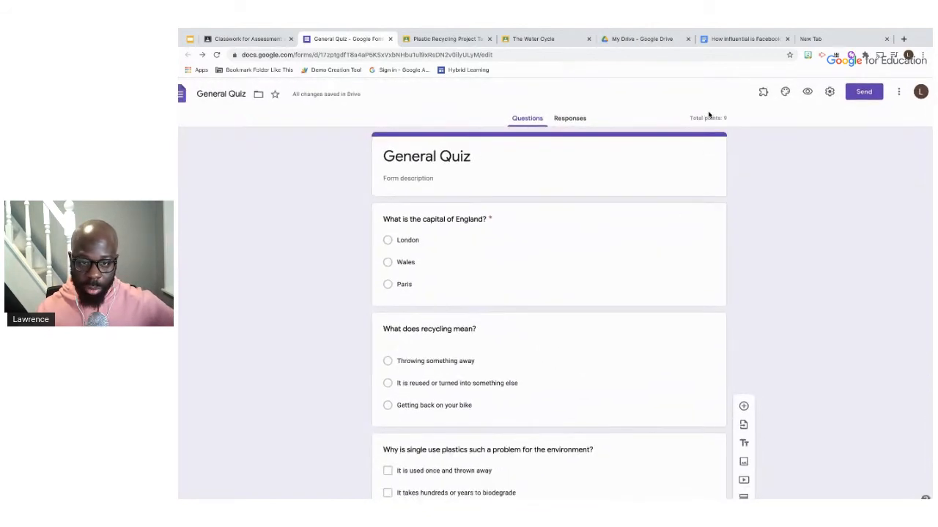
{"action": "scroll", "coordinate": [604, 180], "scroll_direction": "down", "scroll_amount": 5}
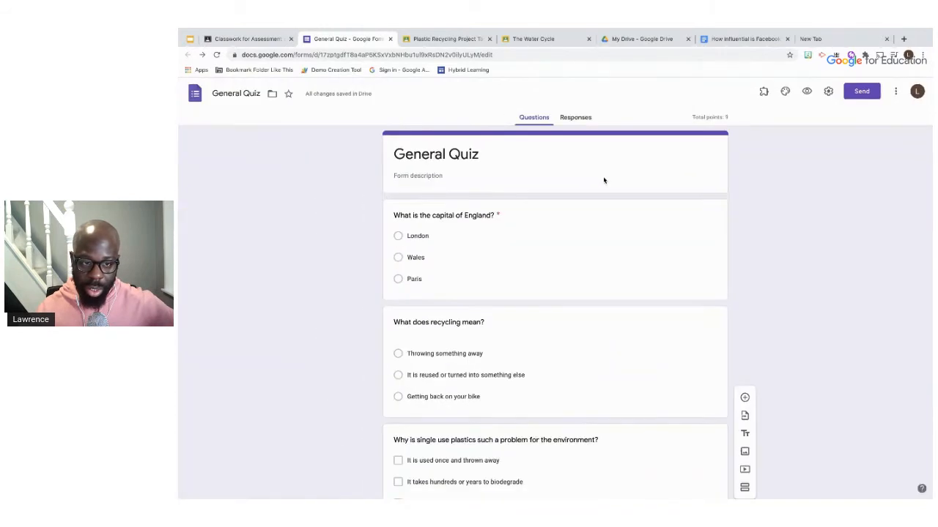
{"action": "scroll", "coordinate": [544, 195], "scroll_direction": "down", "scroll_amount": 2}
{"action": "scroll", "coordinate": [545, 194], "scroll_direction": "up", "scroll_amount": 2}
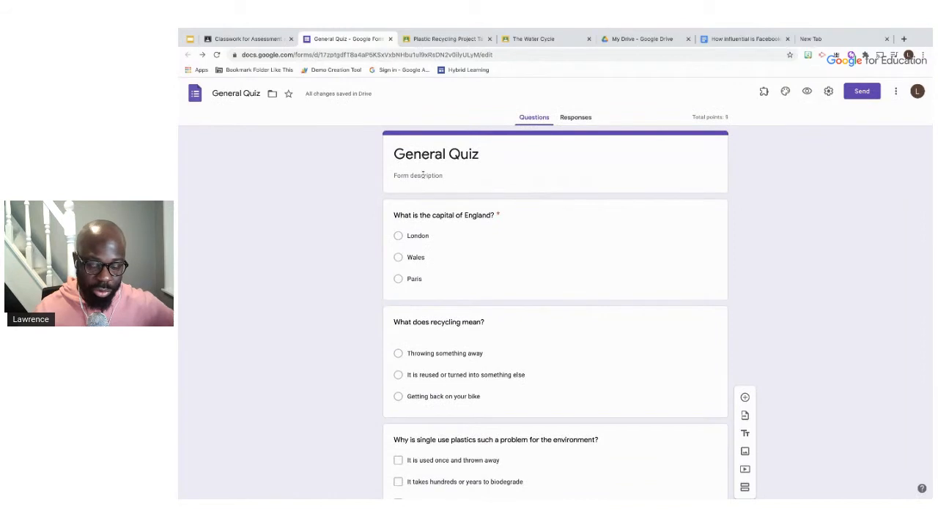
{"action": "scroll", "coordinate": [451, 182], "scroll_direction": "down", "scroll_amount": 3}
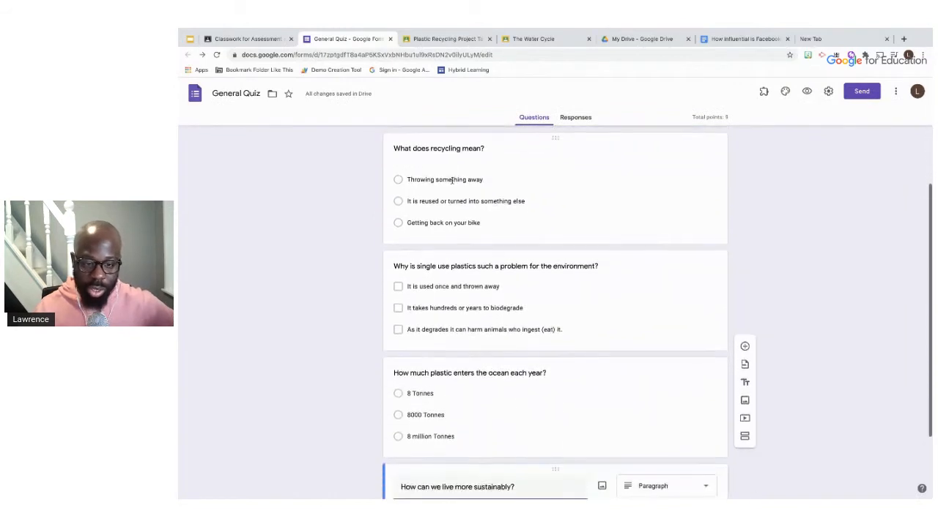
{"action": "scroll", "coordinate": [538, 256], "scroll_direction": "down", "scroll_amount": 2}
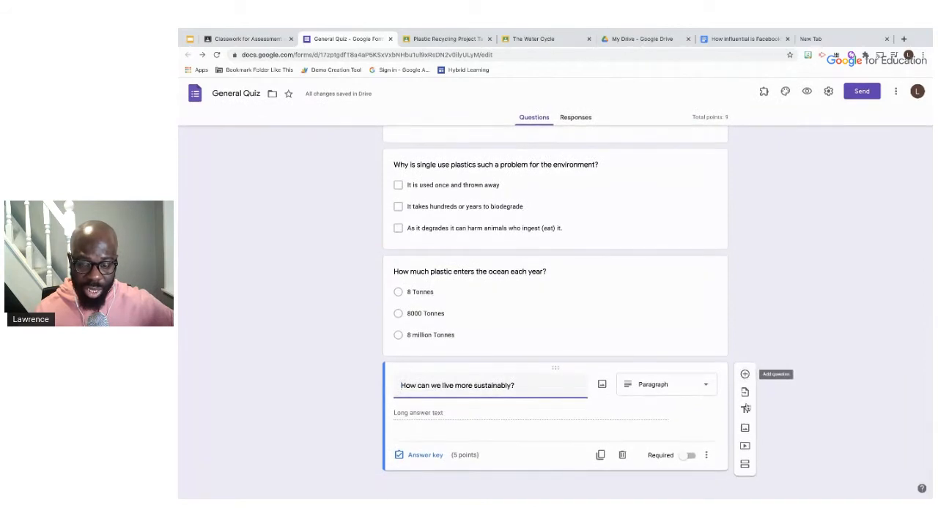
{"action": "left_click", "coordinate": [696, 435]}
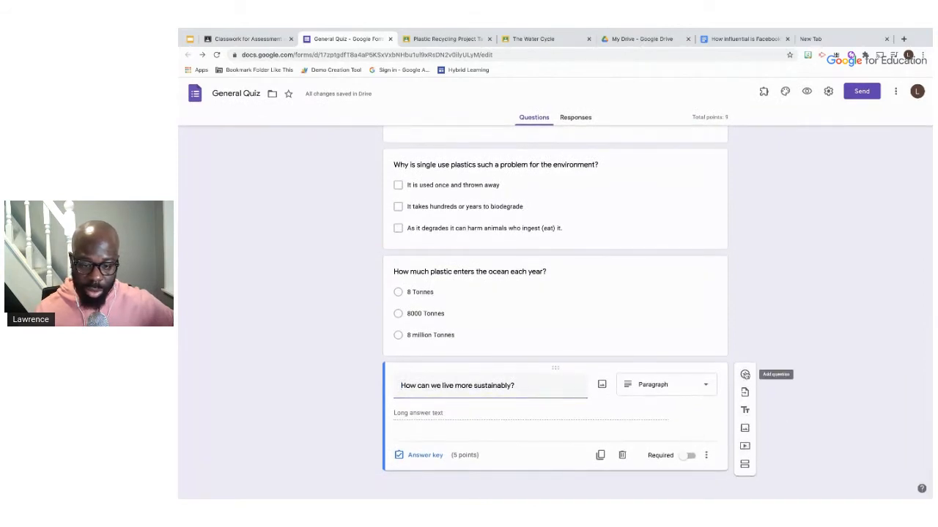
Search YouTube for geography videos and insert "What is Geography? Crash Course Geography #1" at the end of the quiz
{"action": "left_click", "coordinate": [745, 445]}
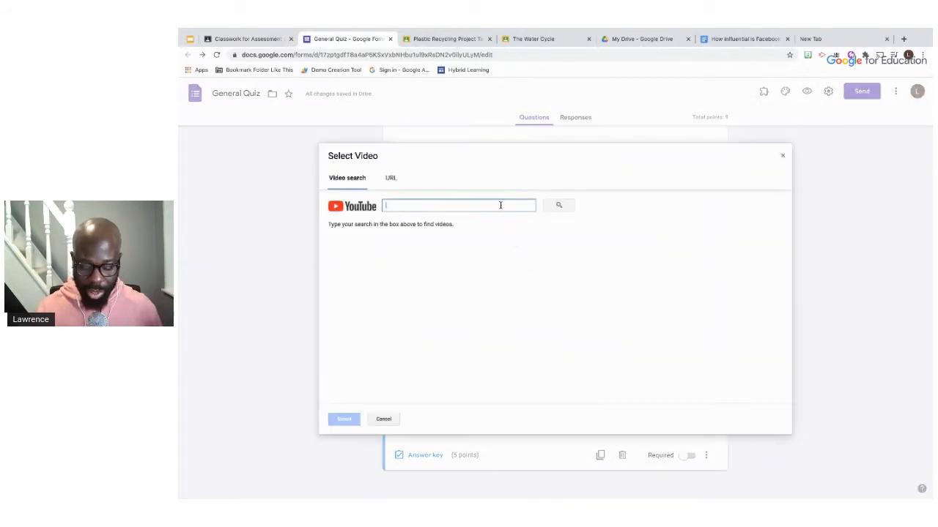
{"action": "type", "text": "geog"}
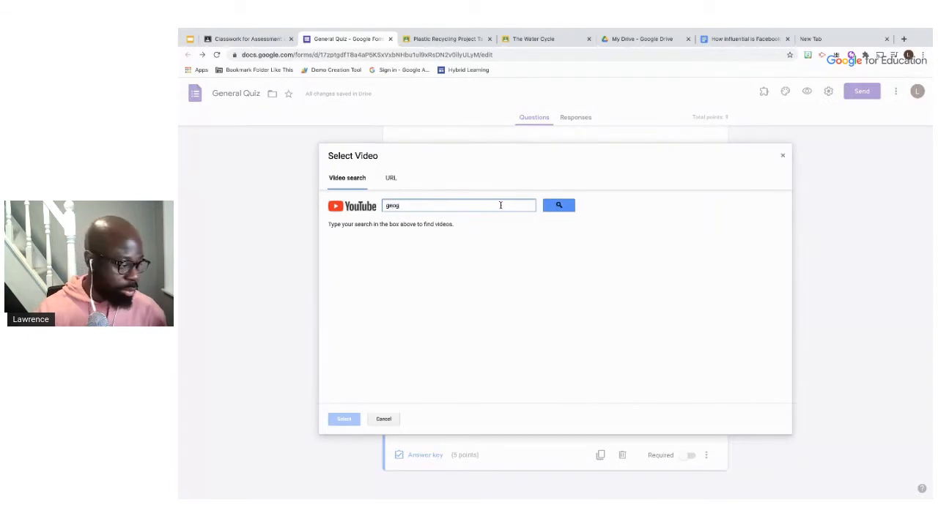
{"action": "type", "text": "raphy"}
{"action": "left_click", "coordinate": [555, 209]}
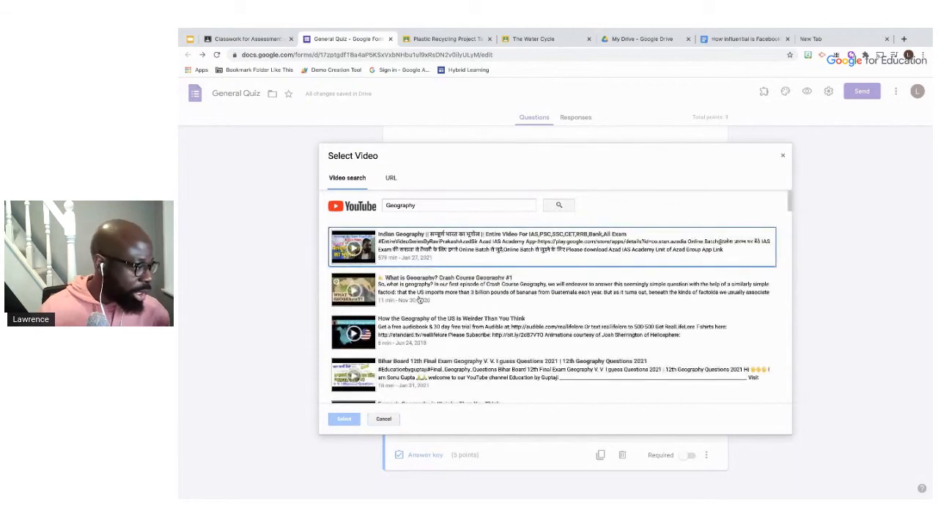
{"action": "left_click", "coordinate": [416, 296]}
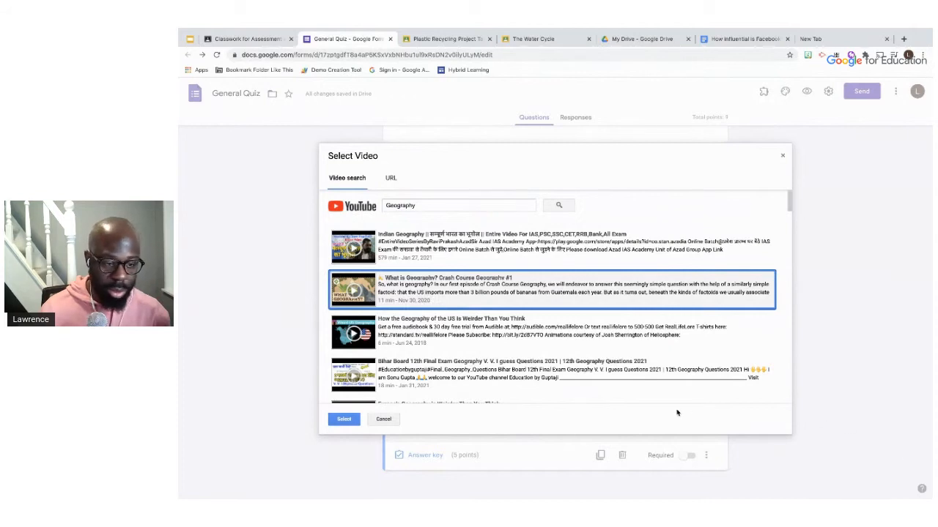
{"action": "left_click", "coordinate": [343, 419]}
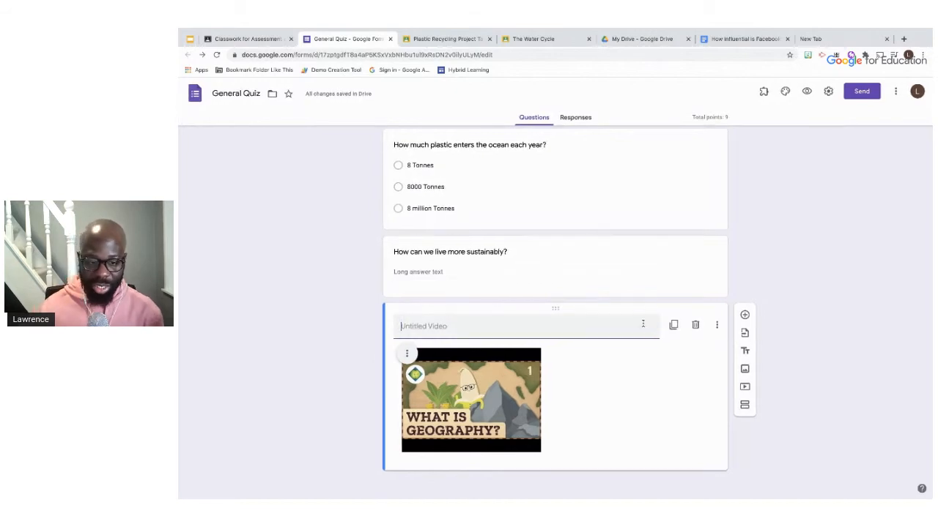
Close the quiz form and assign the General Knowledge assignment in Google Classroom with grade importing left on
{"action": "scroll", "coordinate": [680, 370], "scroll_direction": "up", "scroll_amount": 10}
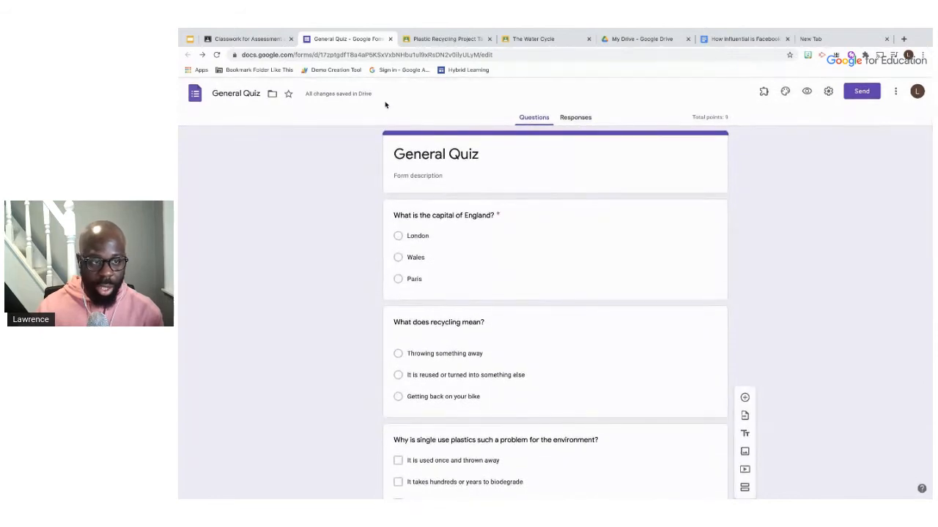
{"action": "left_click", "coordinate": [391, 39]}
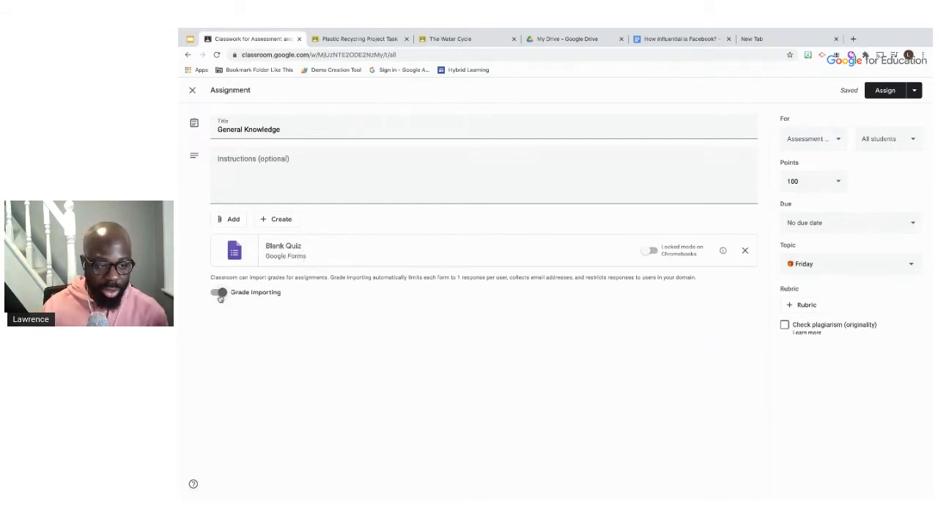
{"action": "scroll", "coordinate": [243, 317], "scroll_direction": "up", "scroll_amount": 3}
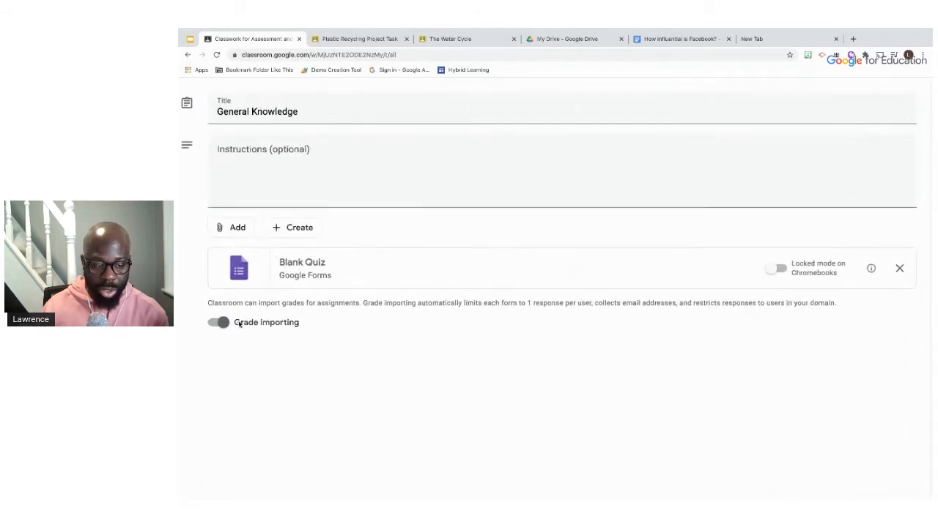
{"action": "scroll", "coordinate": [239, 324], "scroll_direction": "down", "scroll_amount": 3}
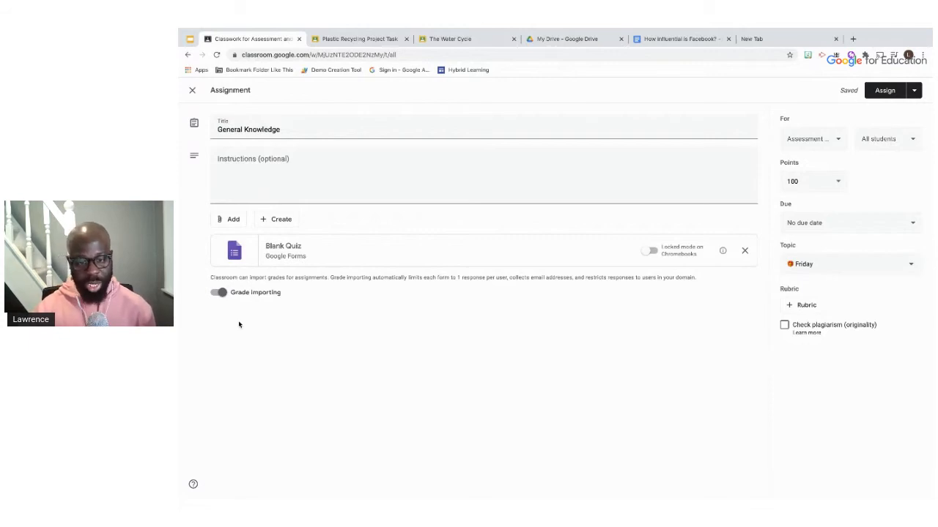
{"action": "left_click", "coordinate": [883, 91]}
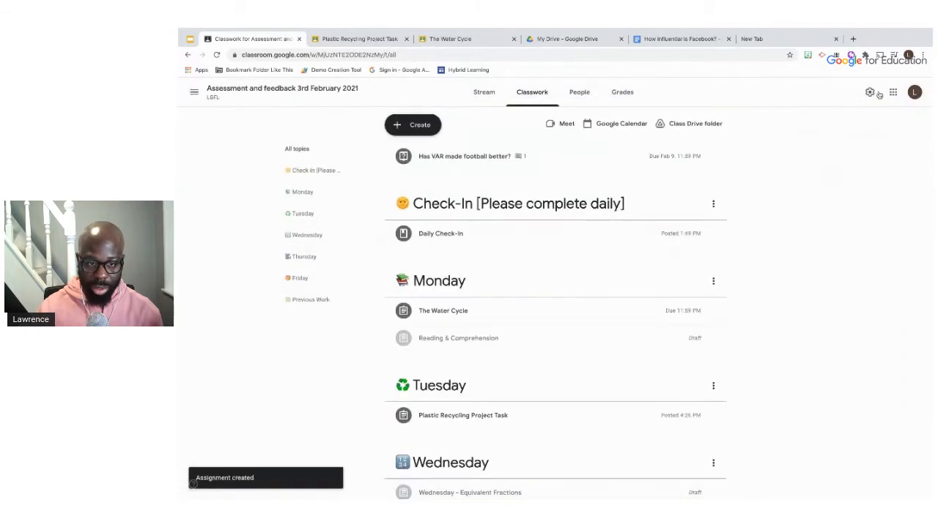
Open the posted General Knowledge assignment under the Friday topic to view its student work
{"action": "scroll", "coordinate": [605, 227], "scroll_direction": "down", "scroll_amount": 3}
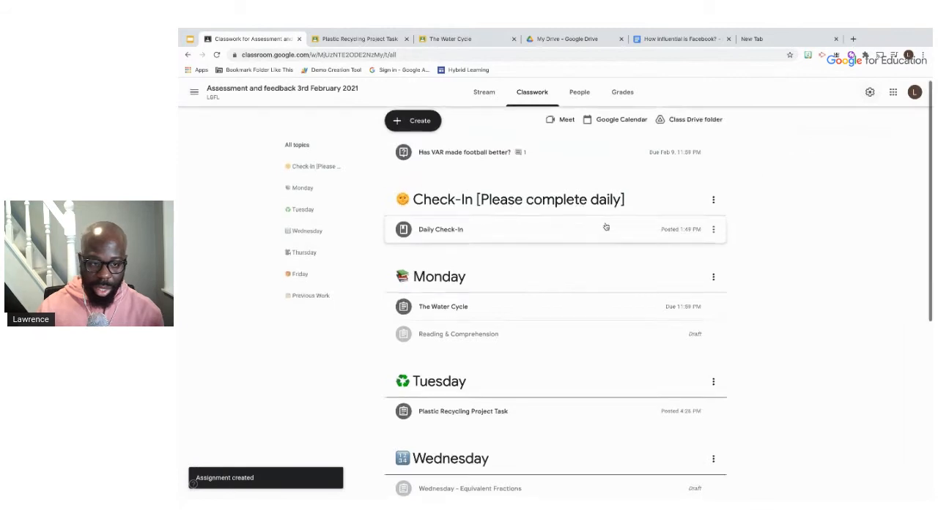
{"action": "scroll", "coordinate": [605, 227], "scroll_direction": "down", "scroll_amount": 1}
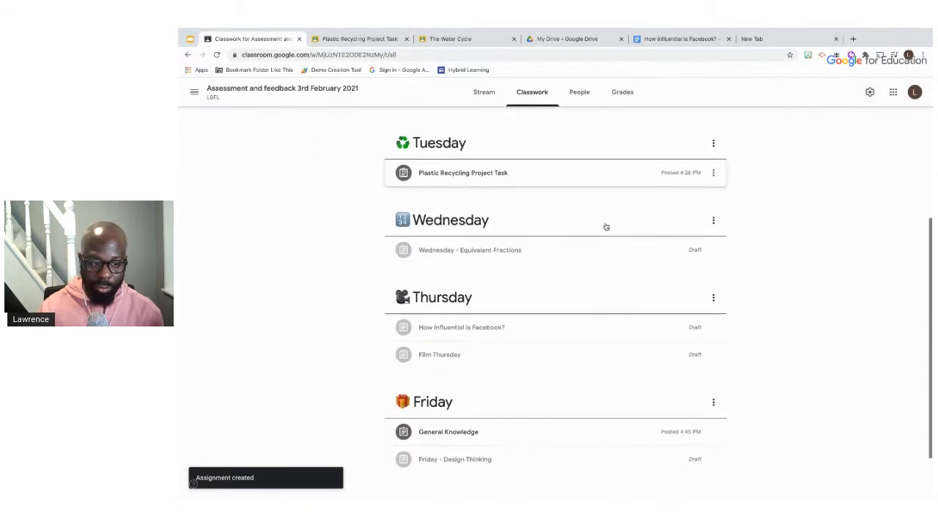
{"action": "left_click", "coordinate": [597, 419]}
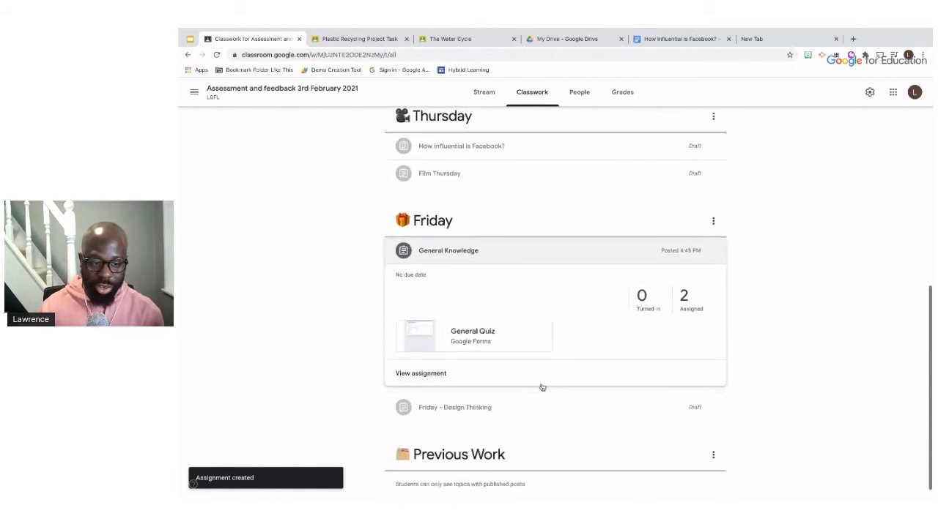
{"action": "left_click", "coordinate": [429, 375]}
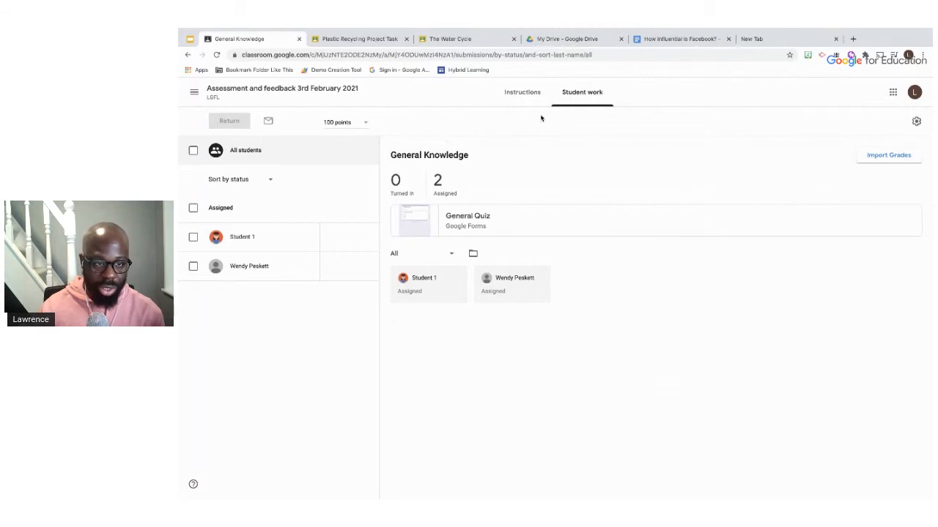
Open the General Knowledge assignment for editing and open its attached General Quiz form in edit mode
{"action": "left_click", "coordinate": [529, 94]}
{"action": "left_click", "coordinate": [732, 128]}
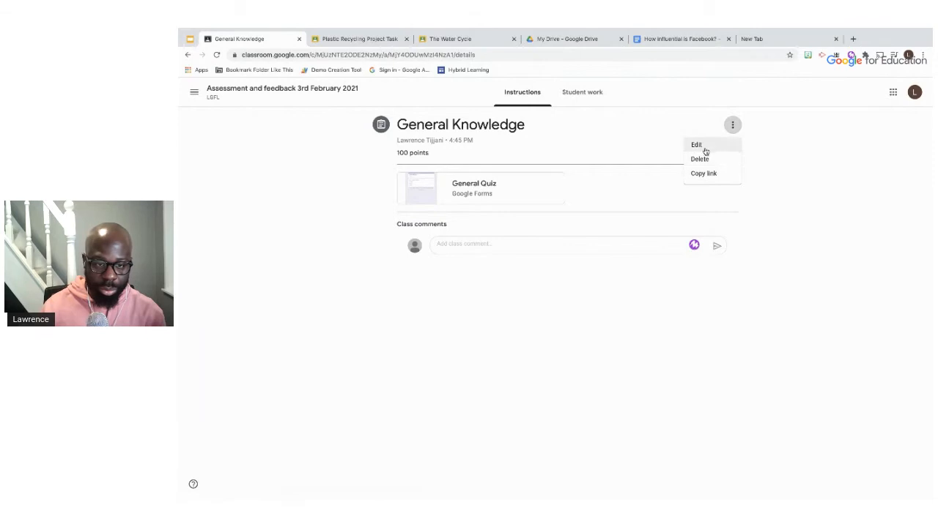
{"action": "left_click", "coordinate": [703, 146]}
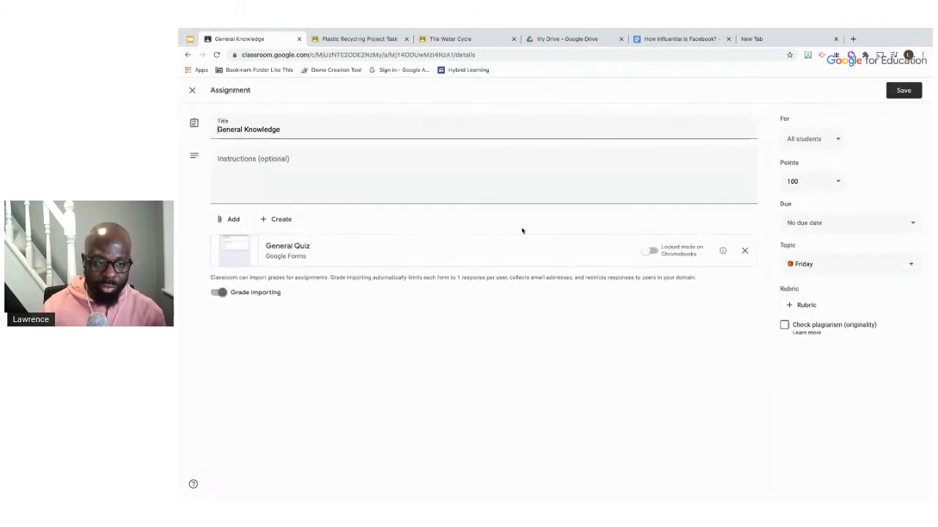
{"action": "left_click", "coordinate": [302, 253]}
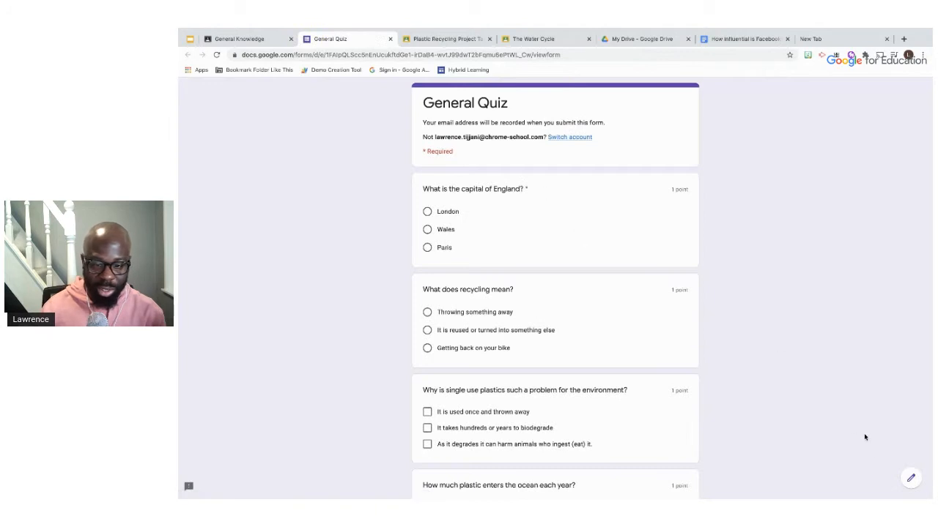
{"action": "left_click", "coordinate": [911, 478]}
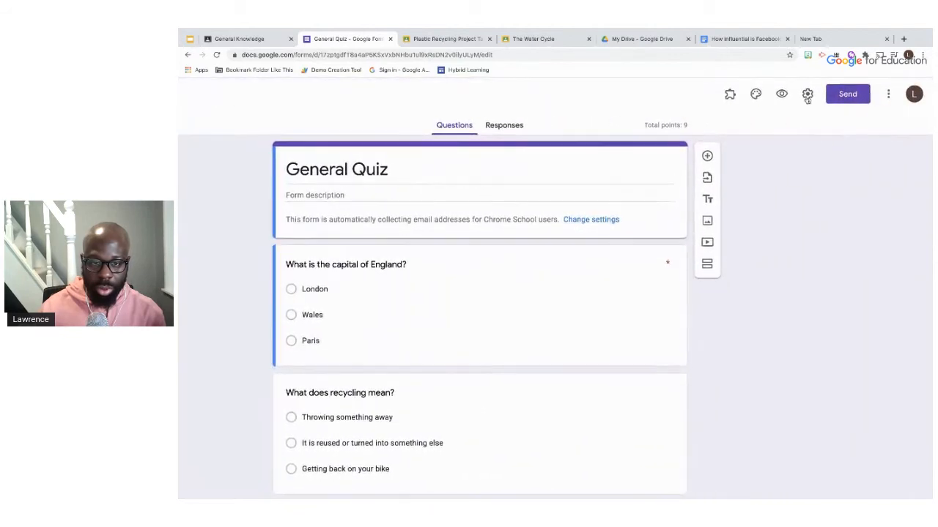
Review the General Quiz form's general, presentation and quiz settings, and save them
{"action": "left_click", "coordinate": [806, 94]}
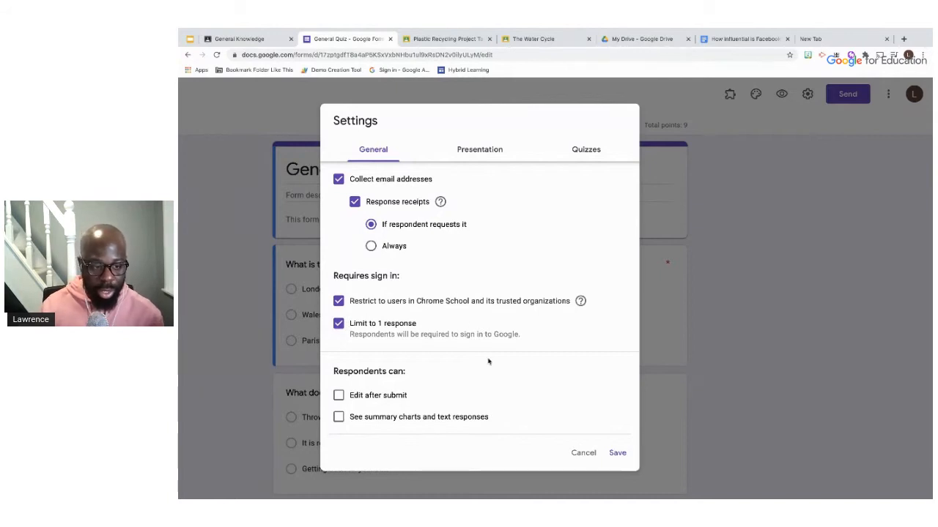
{"action": "left_click", "coordinate": [494, 151]}
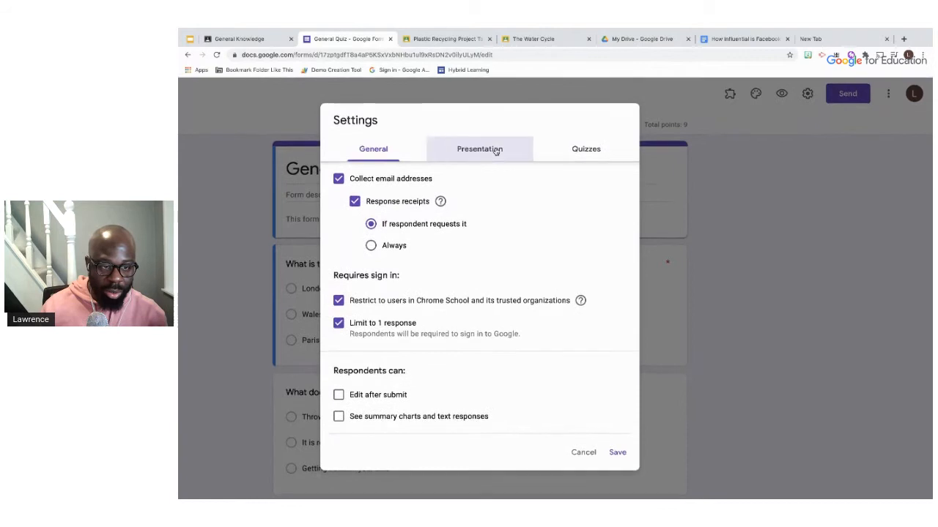
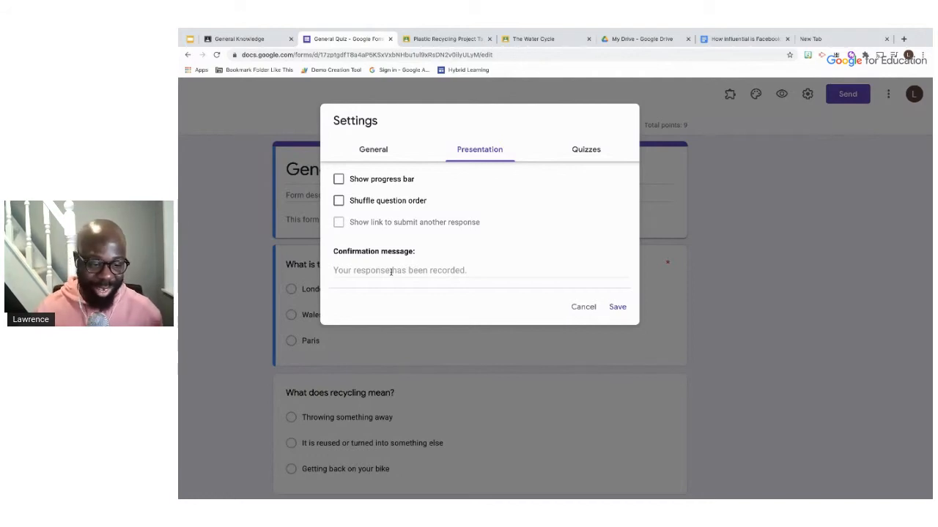
{"action": "left_click", "coordinate": [587, 150]}
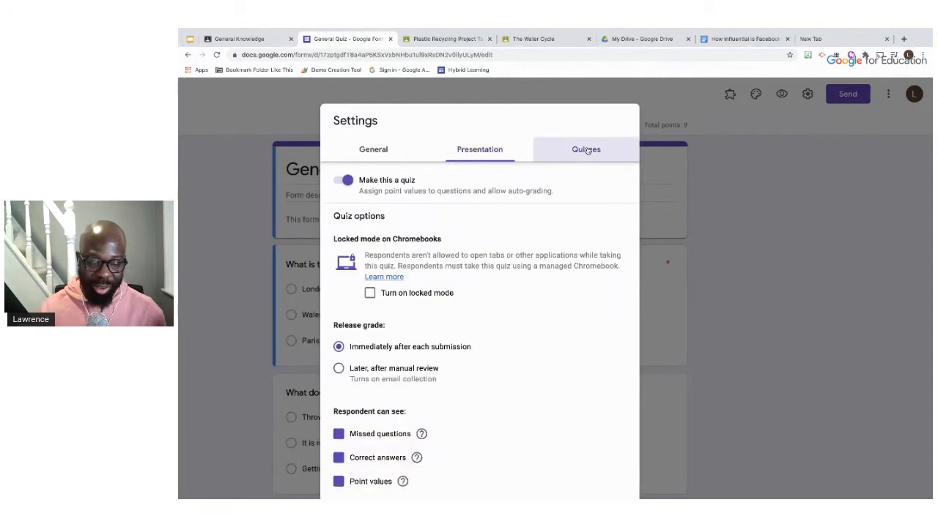
{"action": "scroll", "coordinate": [556, 224], "scroll_direction": "down", "scroll_amount": 1}
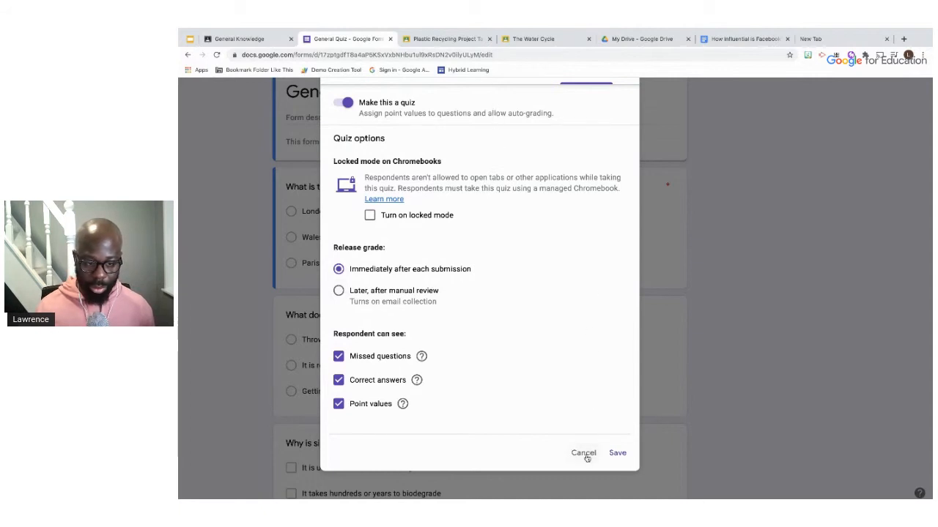
{"action": "left_click", "coordinate": [618, 453]}
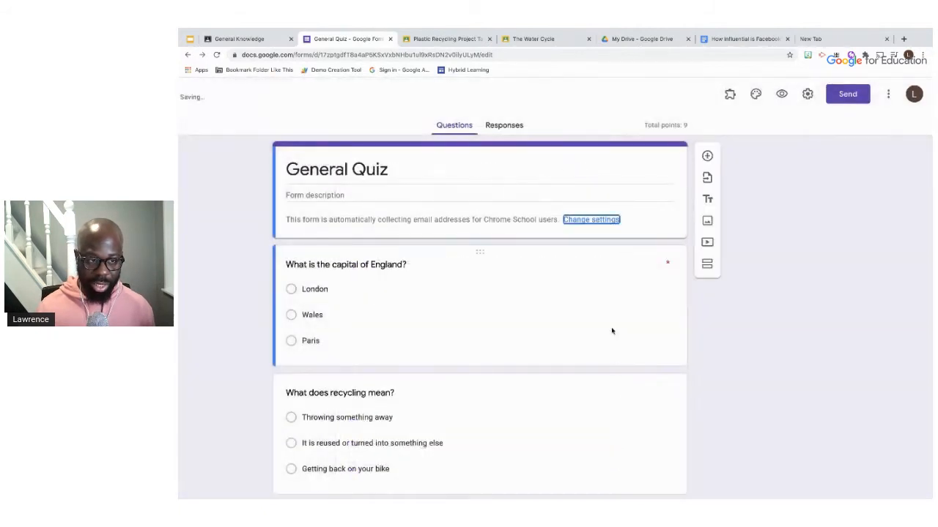
Save the General Knowledge assignment in Google Classroom and import the General Quiz grades into its refreshed student work
{"action": "left_click", "coordinate": [251, 41]}
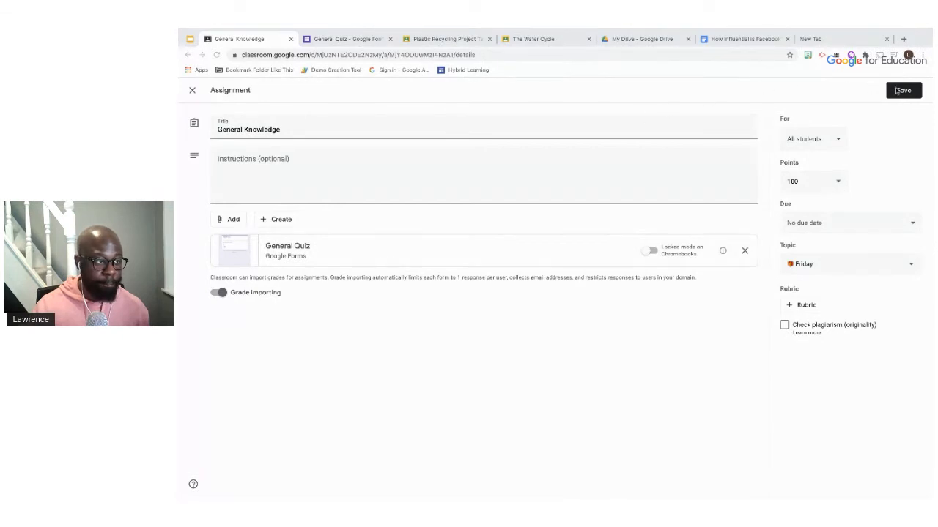
{"action": "left_click", "coordinate": [901, 91]}
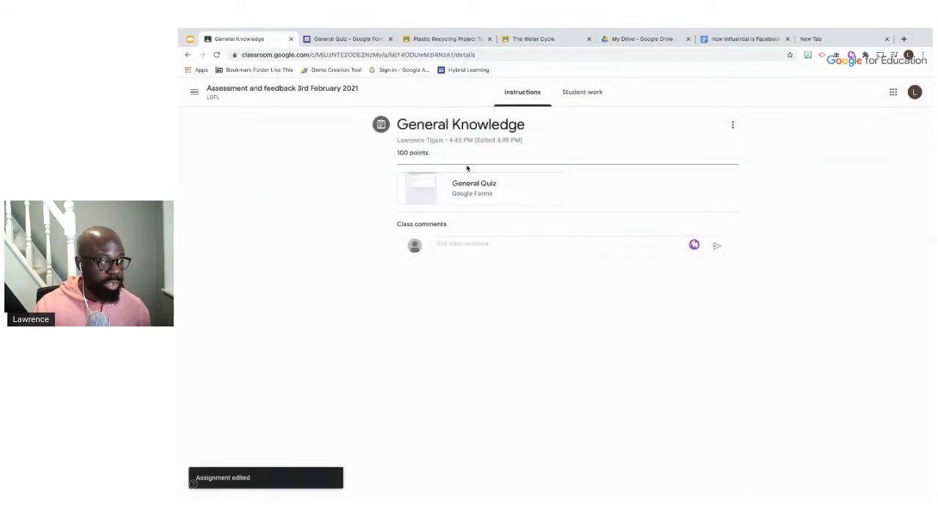
{"action": "left_click", "coordinate": [217, 56]}
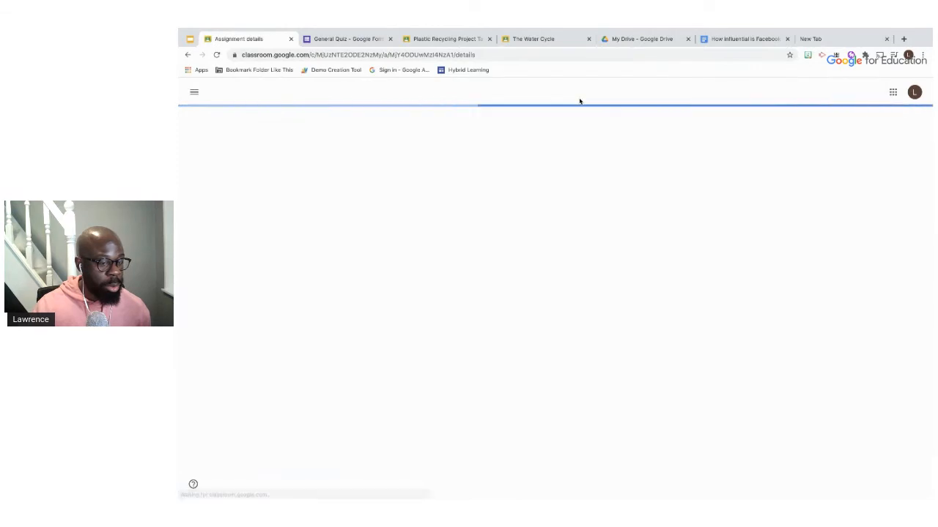
{"action": "left_click", "coordinate": [579, 101]}
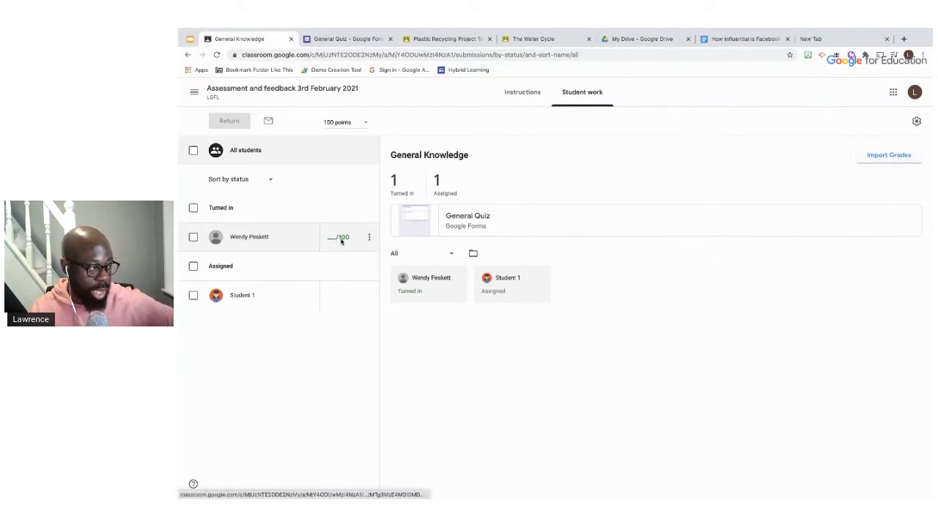
{"action": "left_click", "coordinate": [897, 155]}
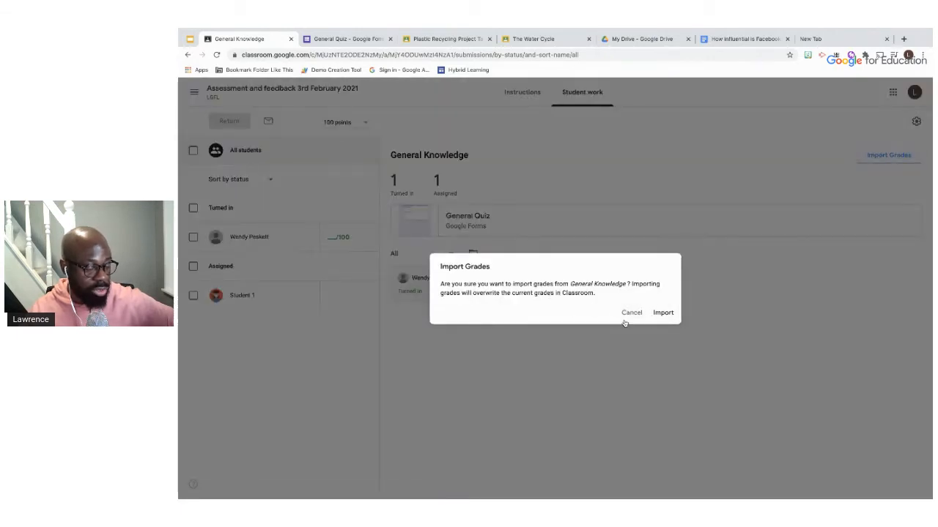
{"action": "left_click", "coordinate": [661, 314]}
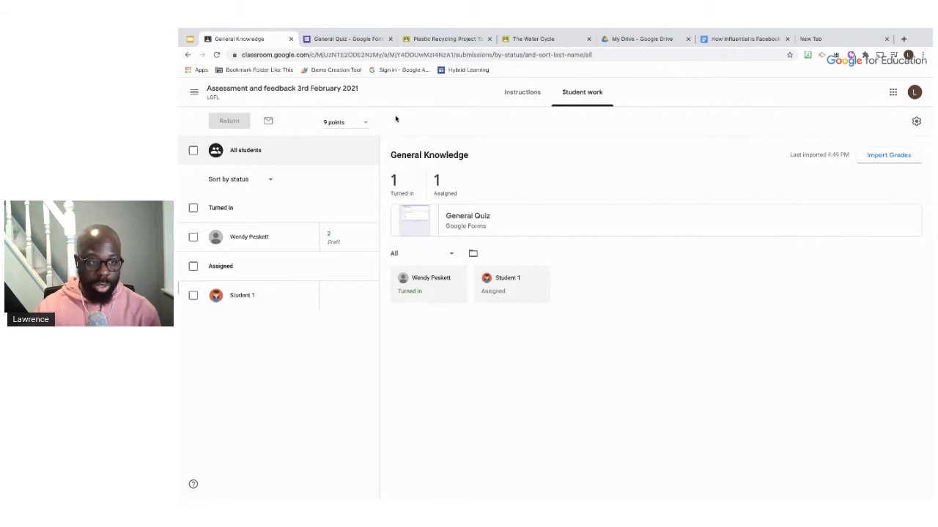
Return to the class's Classwork page and look through the topics down to Friday and Previous Work
{"action": "left_click", "coordinate": [322, 92]}
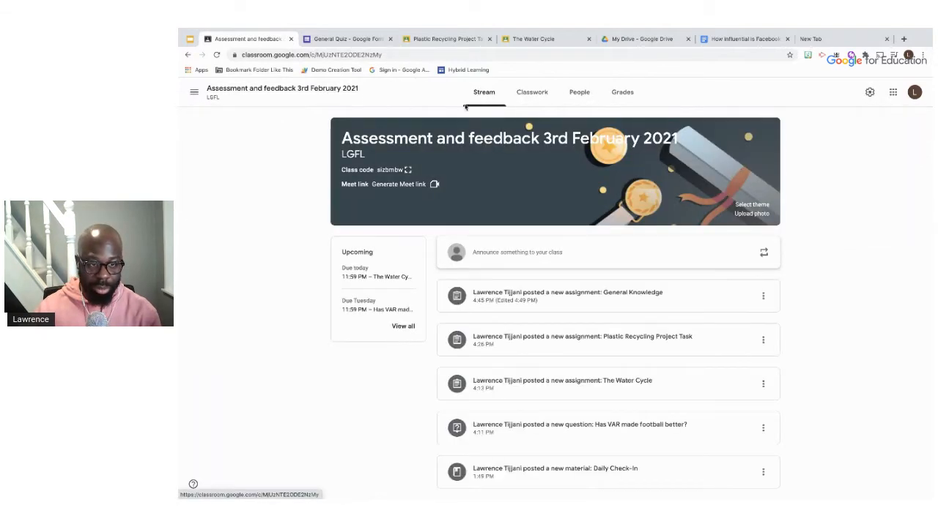
{"action": "left_click", "coordinate": [543, 99]}
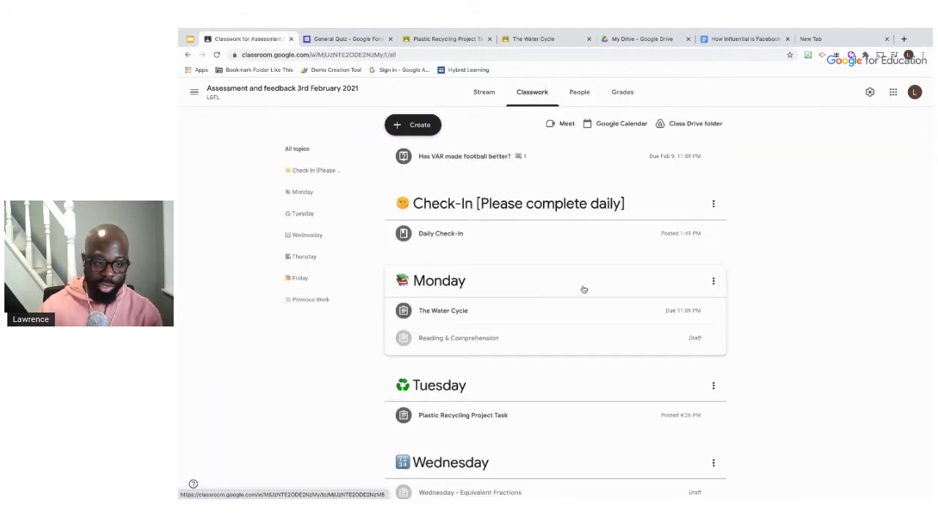
{"action": "scroll", "coordinate": [547, 282], "scroll_direction": "down", "scroll_amount": 2}
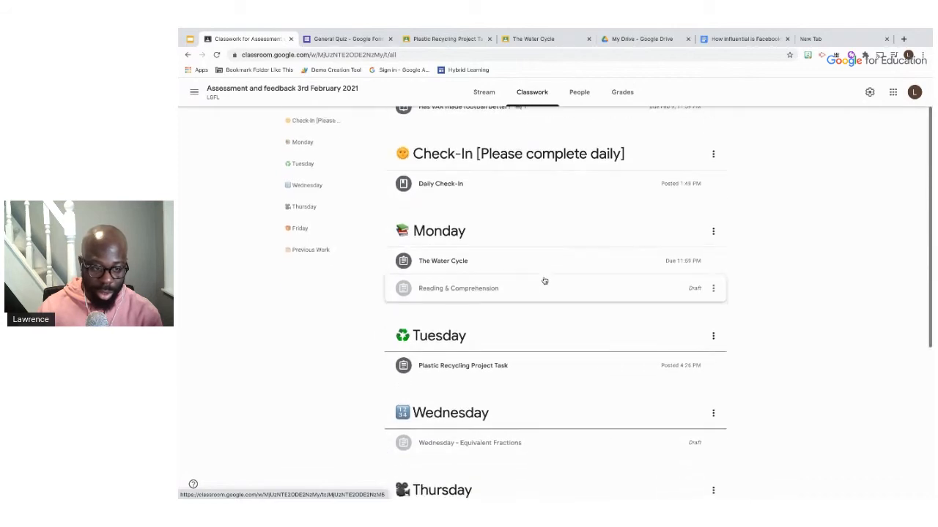
{"action": "scroll", "coordinate": [544, 281], "scroll_direction": "down", "scroll_amount": 3}
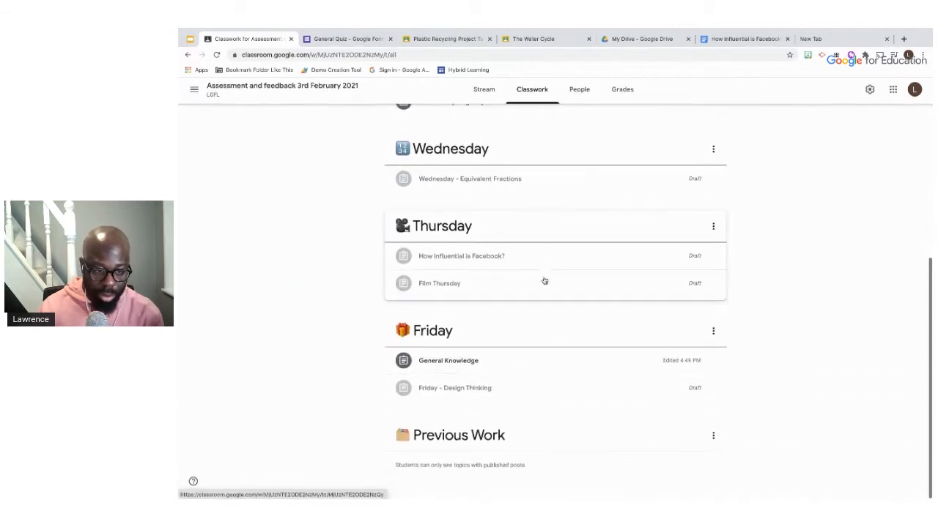
{"action": "scroll", "coordinate": [544, 281], "scroll_direction": "up", "scroll_amount": 1}
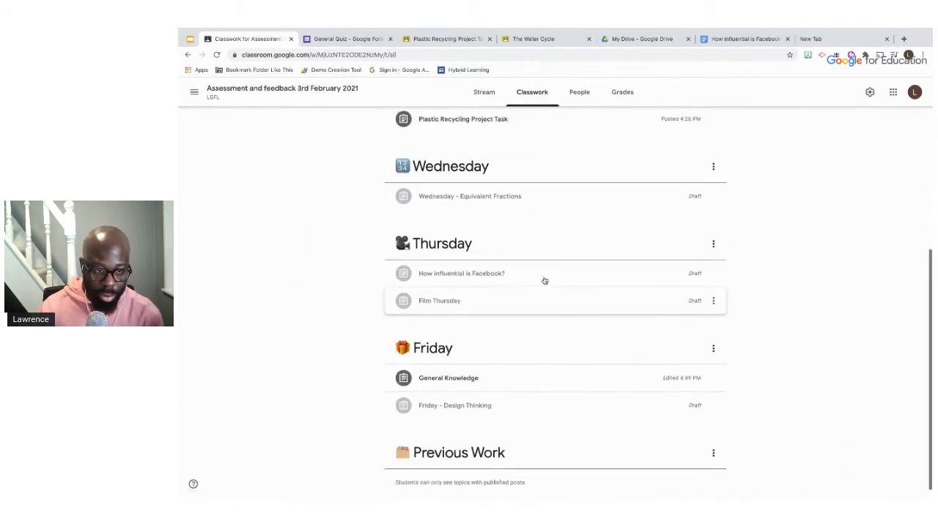
Open Thursday's draft assignment "How influential is Facebook?" for editing and search Google Drive for "facebook" to attach a file
{"action": "left_click", "coordinate": [545, 277]}
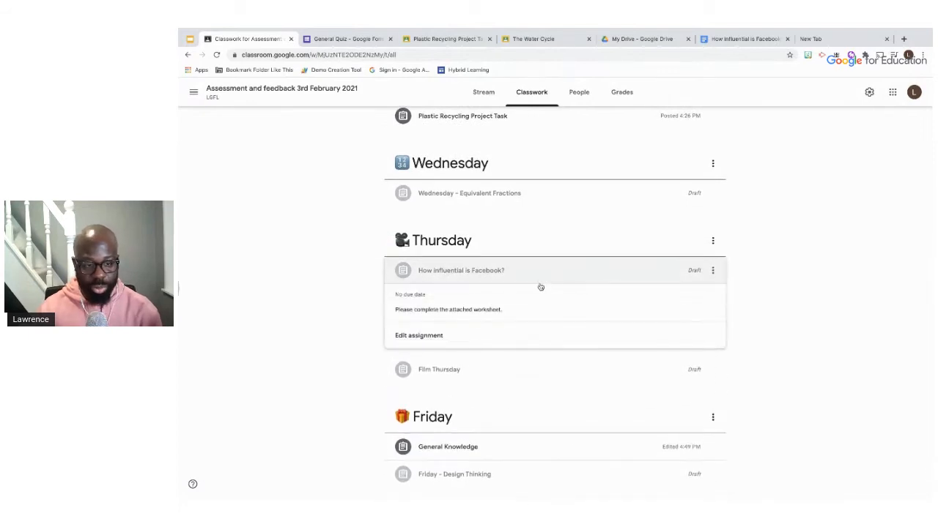
{"action": "left_click", "coordinate": [432, 337]}
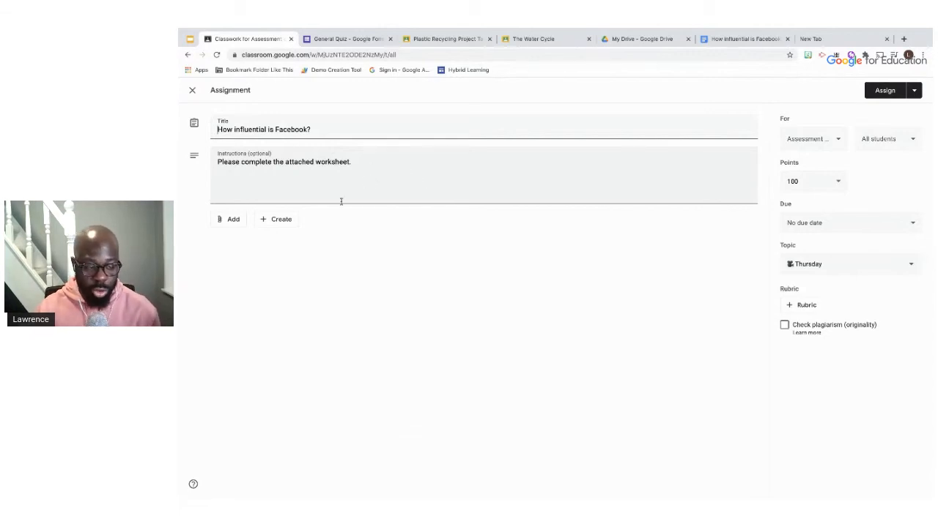
{"action": "left_click", "coordinate": [231, 221]}
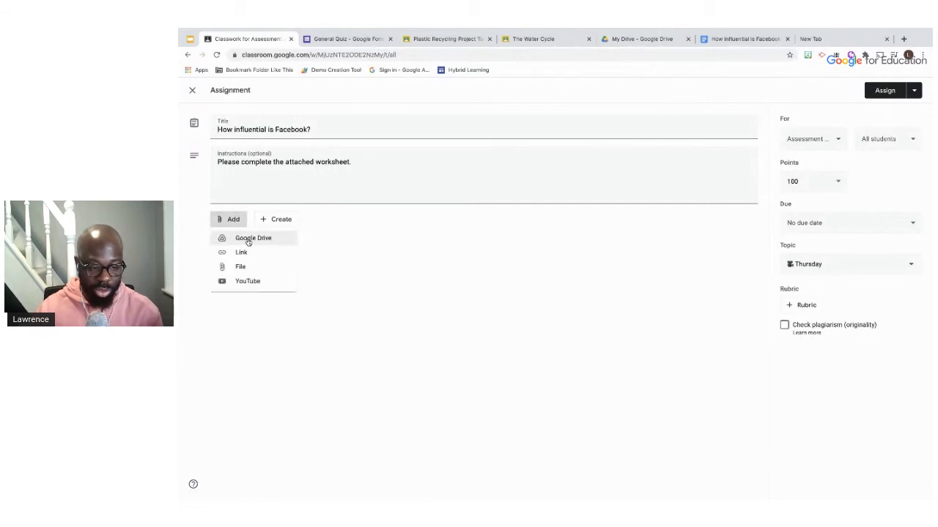
{"action": "left_click", "coordinate": [250, 239]}
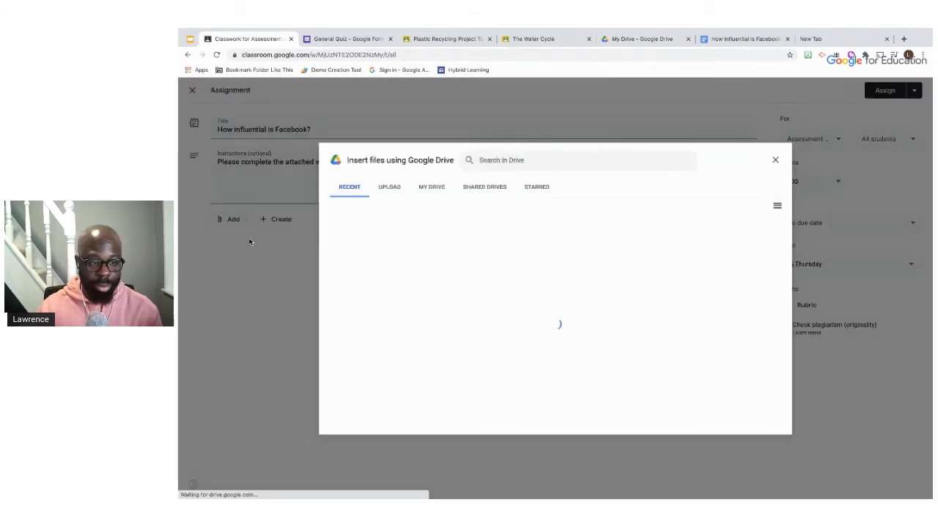
{"action": "left_click", "coordinate": [502, 160]}
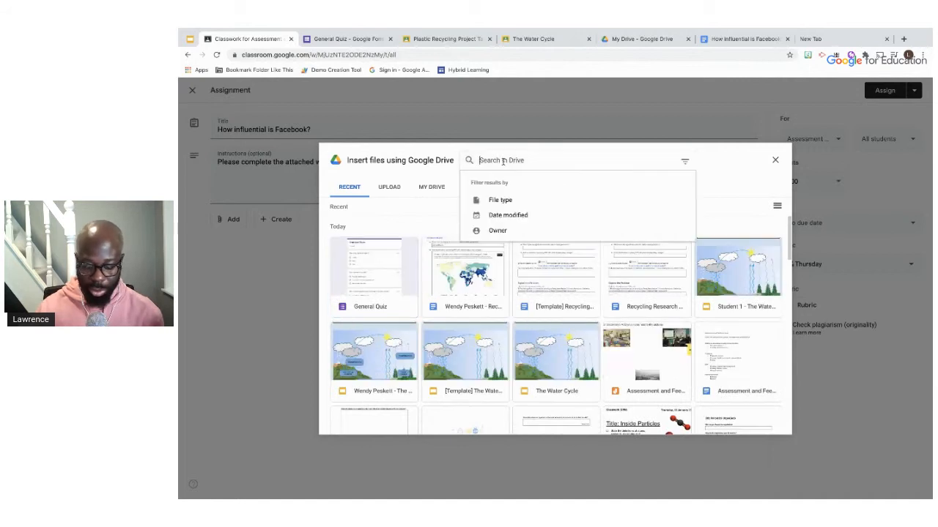
{"action": "type", "text": "facebook"}
{"action": "key", "text": "Return"}
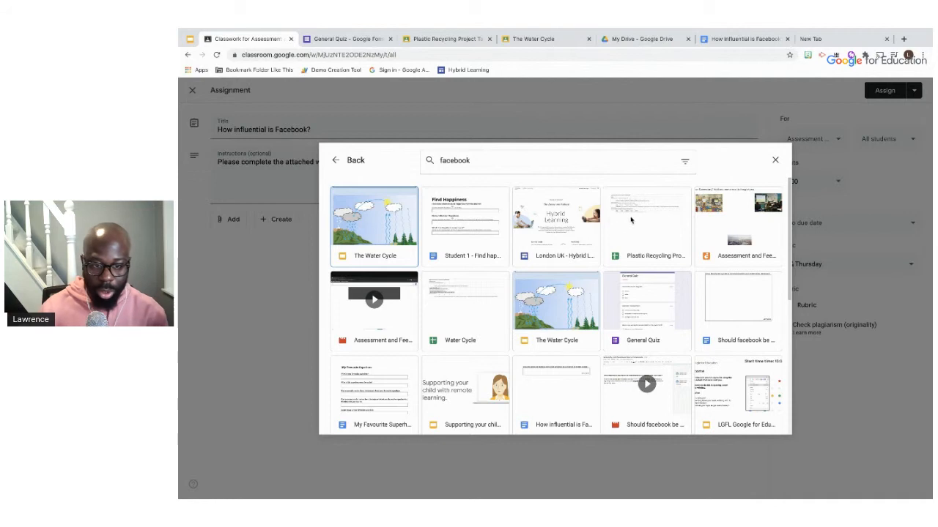
Attach the "How influential is Facebook?" document to the assignment and set it to make a copy for each student
{"action": "scroll", "coordinate": [527, 286], "scroll_direction": "down", "scroll_amount": 1}
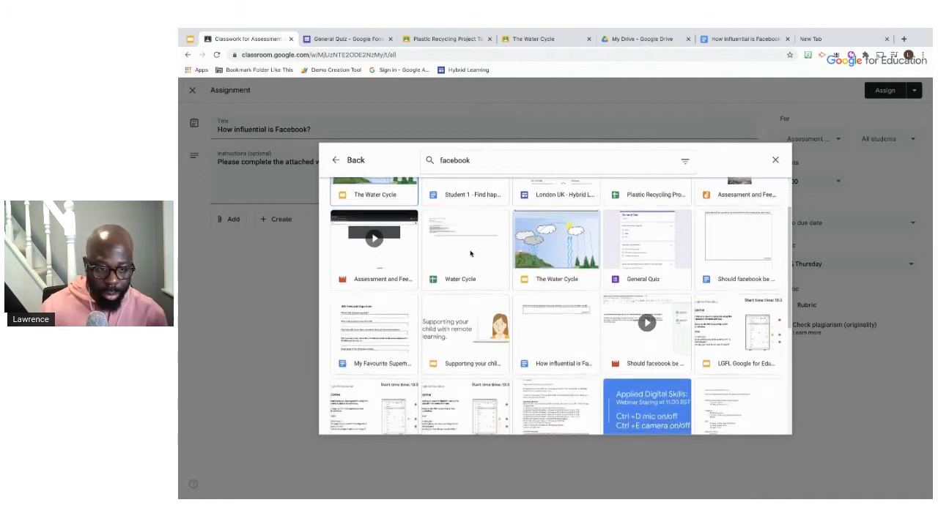
{"action": "left_click", "coordinate": [564, 326]}
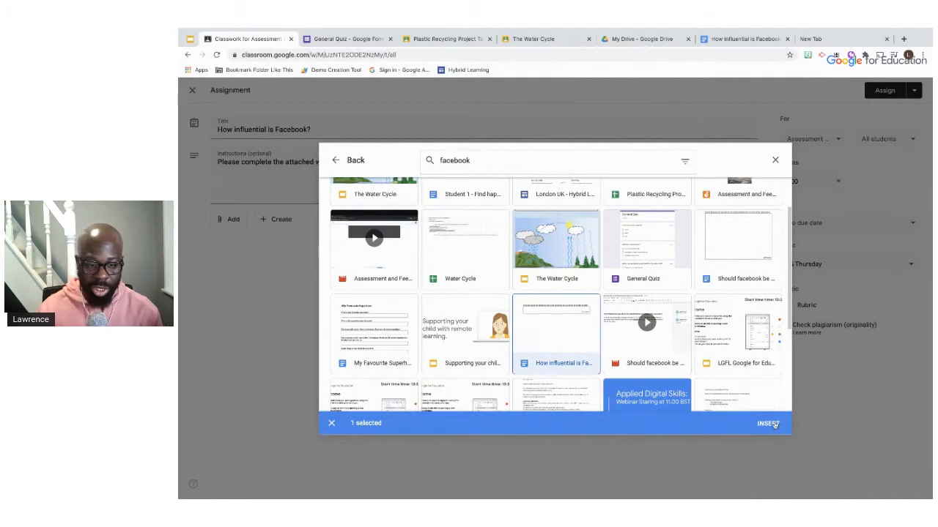
{"action": "left_click", "coordinate": [769, 424]}
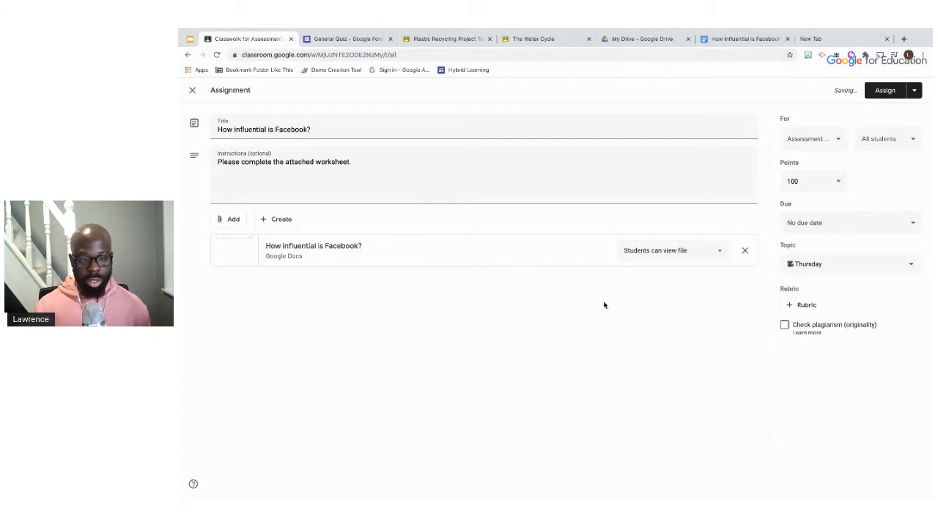
{"action": "left_click", "coordinate": [691, 258]}
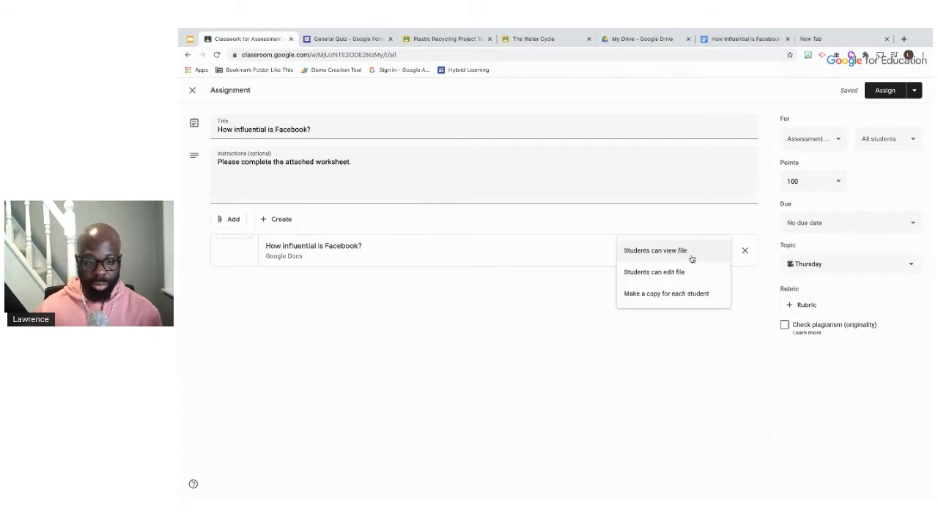
{"action": "left_click", "coordinate": [686, 295]}
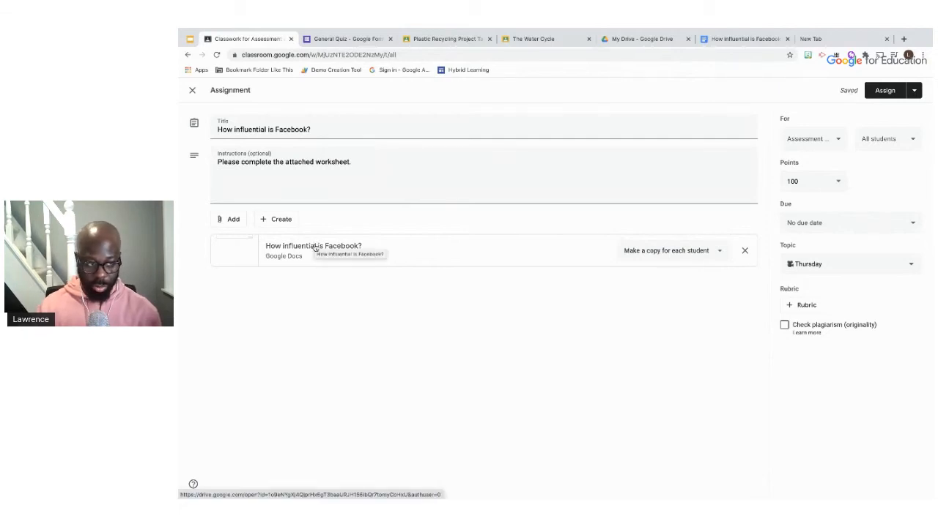
Open the attached Facebook worksheet and add a blank line between the question and the 60-word-limit answer box
{"action": "left_click", "coordinate": [314, 246]}
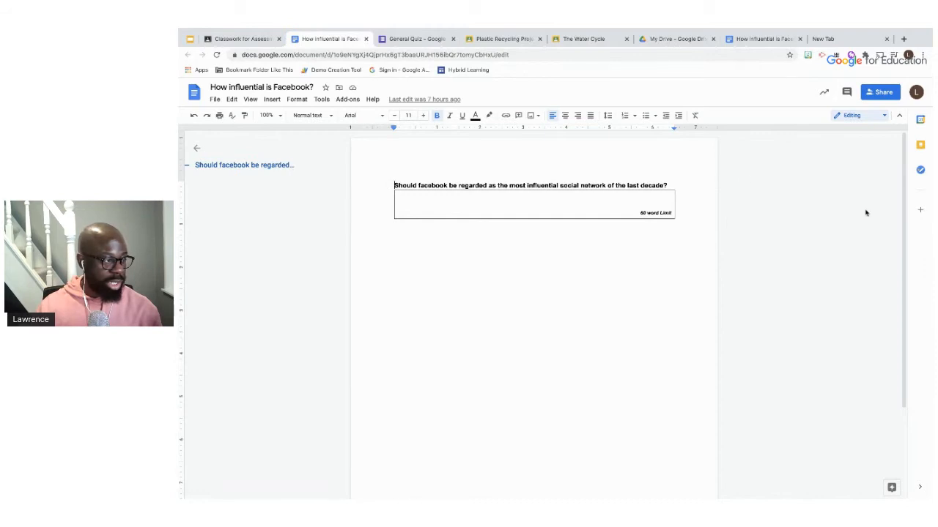
{"action": "scroll", "coordinate": [609, 169], "scroll_direction": "up", "scroll_amount": 5}
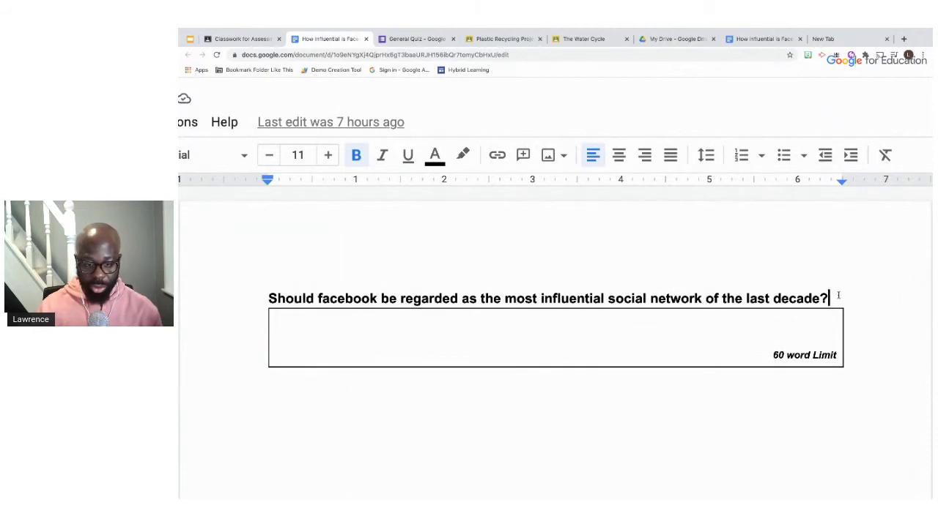
{"action": "key", "text": "Return"}
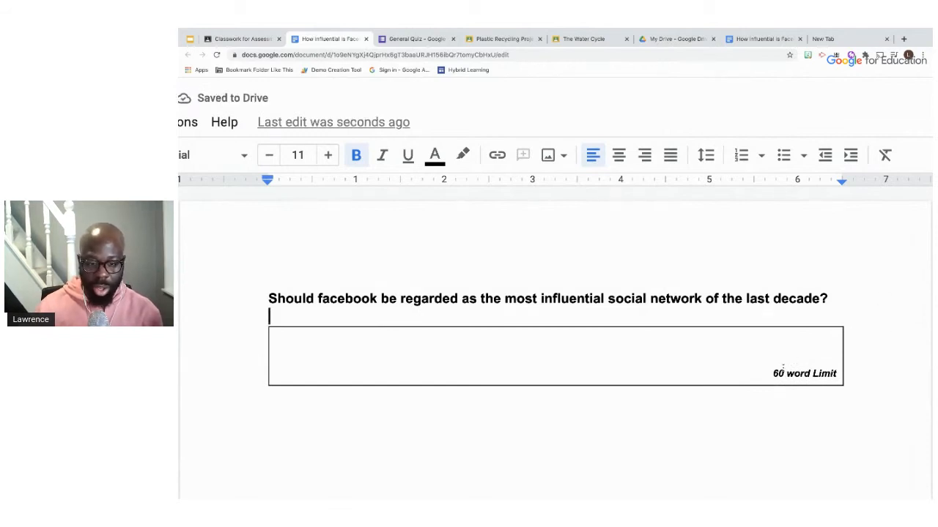
{"action": "left_click_drag", "start_coordinate": [774, 373], "coordinate": [837, 374]}
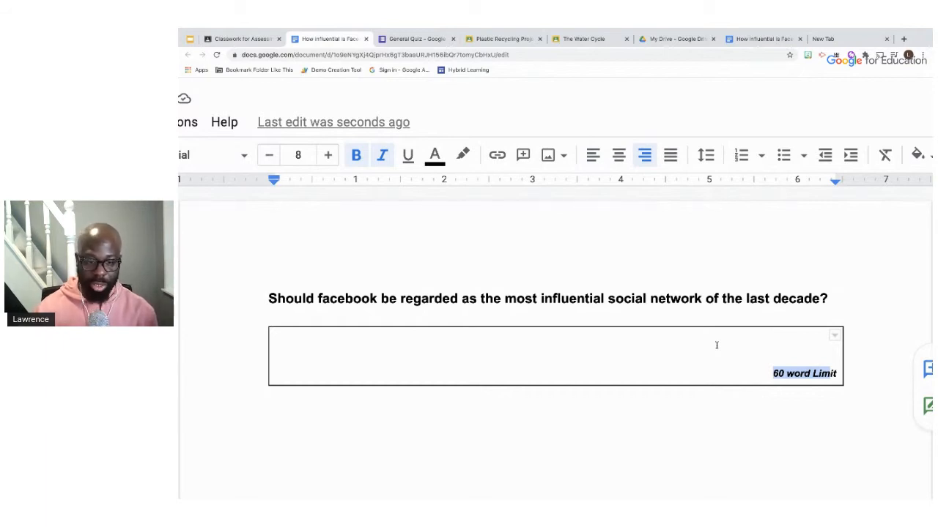
{"action": "left_click", "coordinate": [741, 341]}
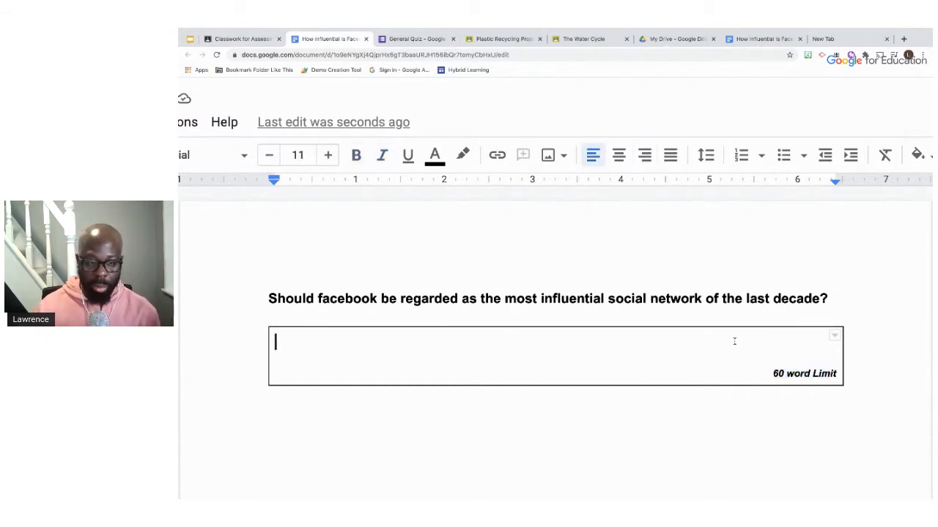
{"action": "scroll", "coordinate": [734, 342], "scroll_direction": "down", "scroll_amount": 1}
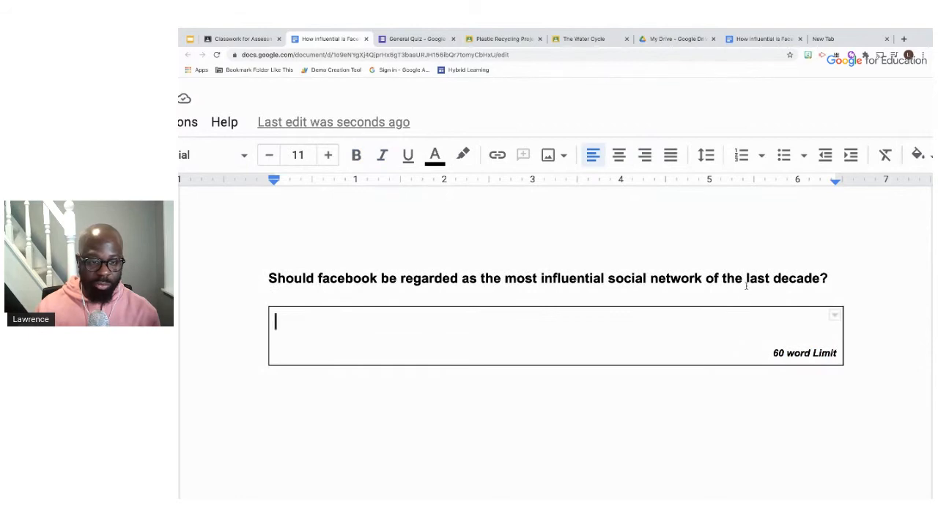
{"action": "scroll", "coordinate": [733, 256], "scroll_direction": "down", "scroll_amount": 1}
{"action": "scroll", "coordinate": [732, 256], "scroll_direction": "down", "scroll_amount": 5}
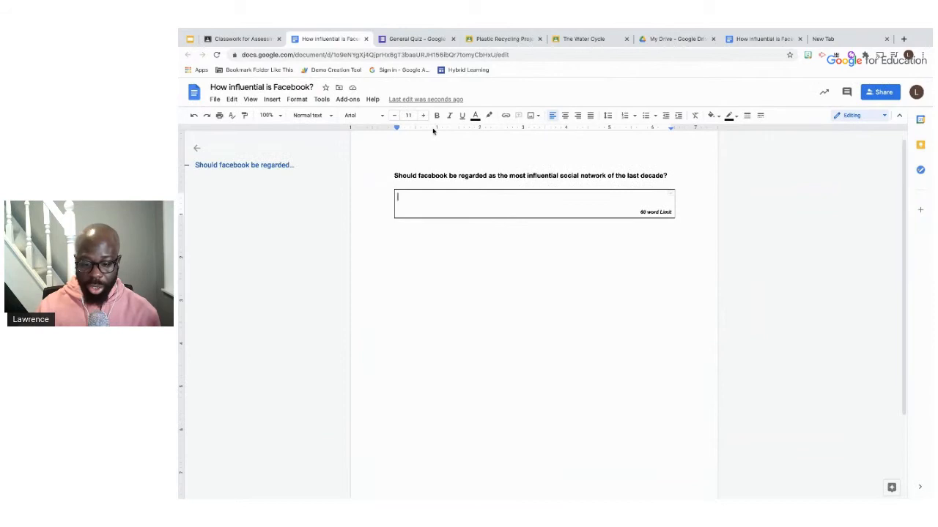
Turn on the display of the word count while typing in the Facebook worksheet
{"action": "left_click", "coordinate": [321, 100]}
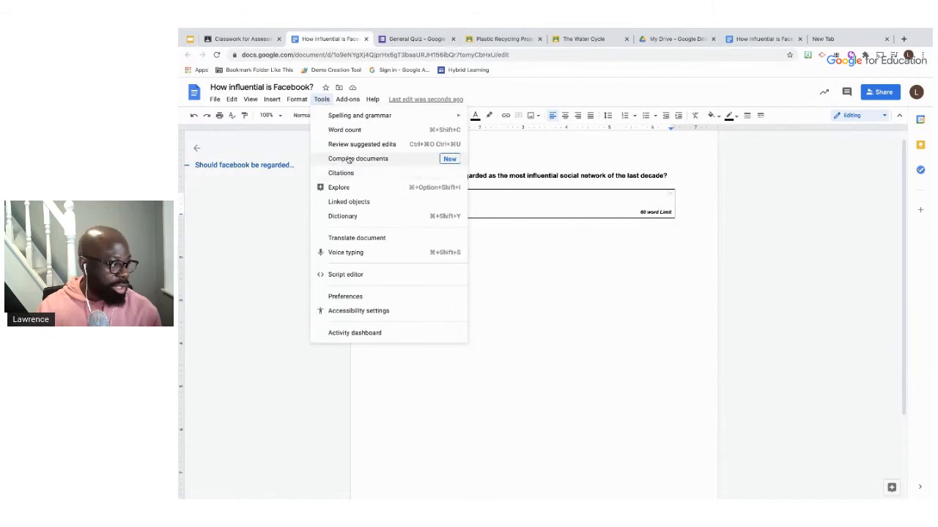
{"action": "left_click", "coordinate": [342, 129]}
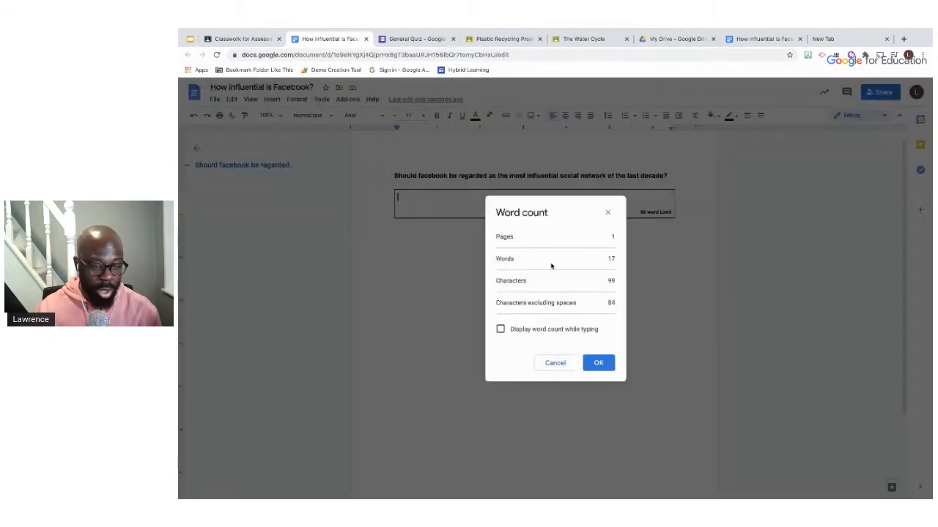
{"action": "left_click", "coordinate": [501, 329]}
{"action": "left_click", "coordinate": [604, 366]}
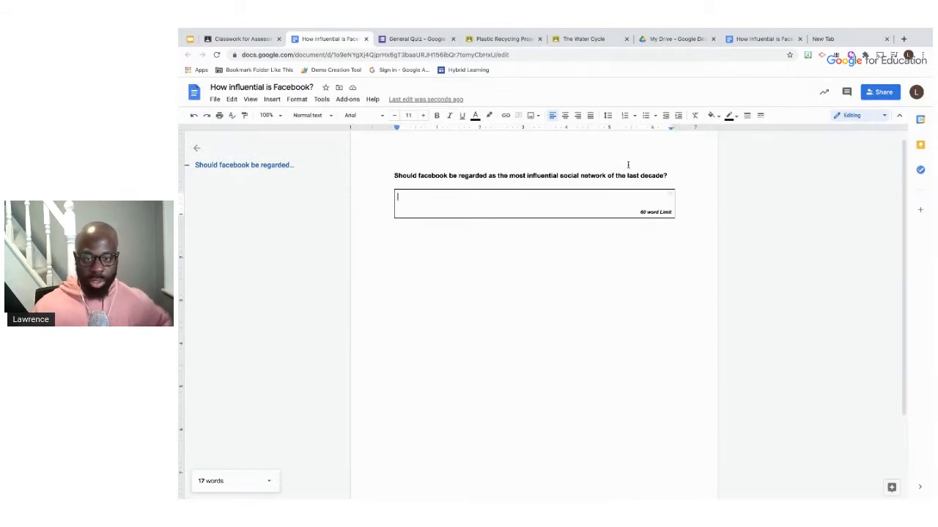
Close the worksheet and assign "How influential is Facebook?" to all students in the class
{"action": "left_click", "coordinate": [367, 39]}
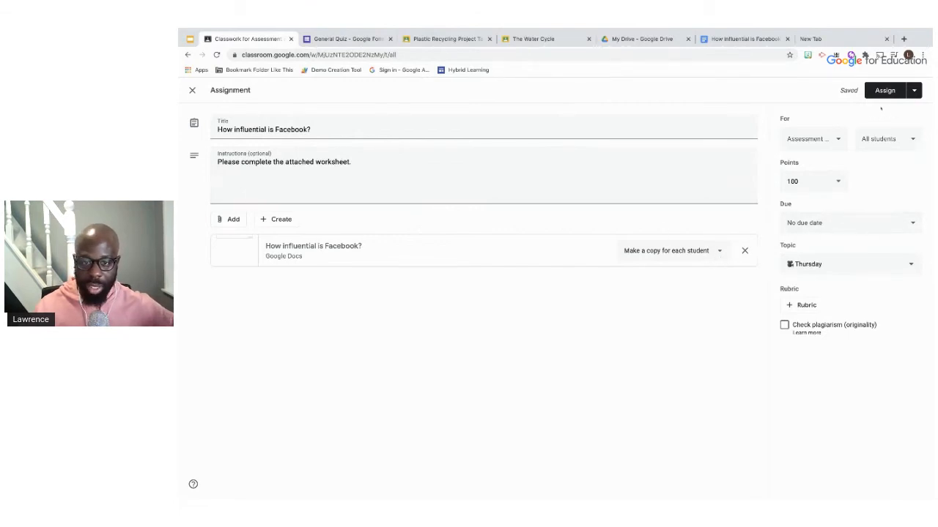
{"action": "left_click", "coordinate": [881, 92]}
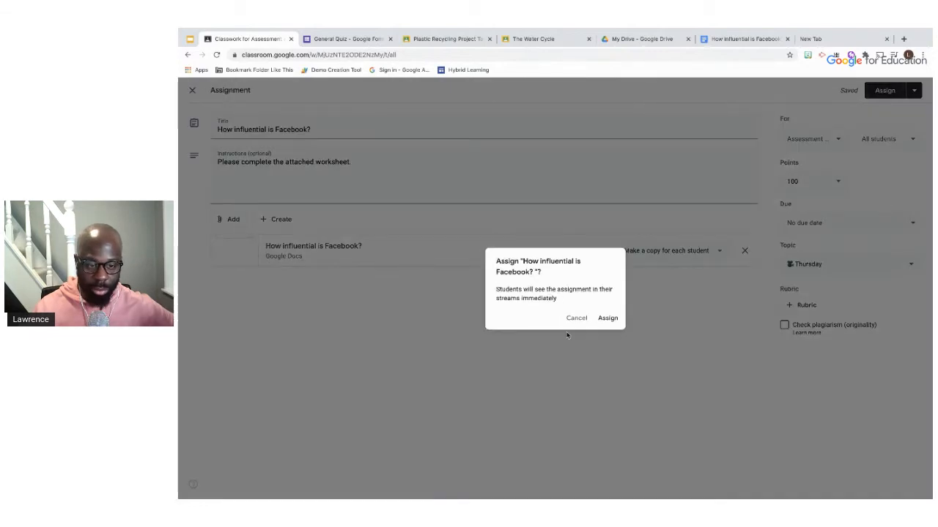
{"action": "left_click", "coordinate": [608, 318]}
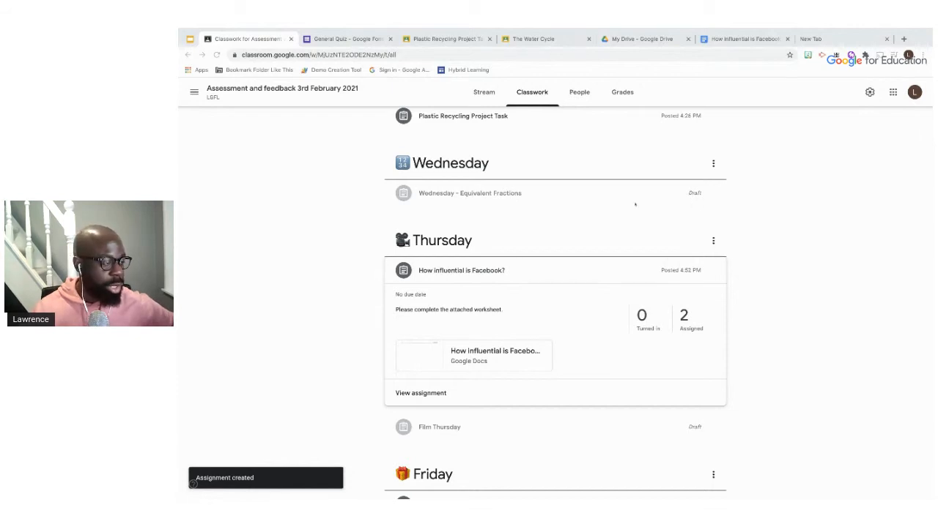
Switch to the student's Classroom view, go to the Assessment and feedback class and open the student's copy of the "How influential is Facebook?" worksheet
{"action": "key", "text": "ctrl+Right"}
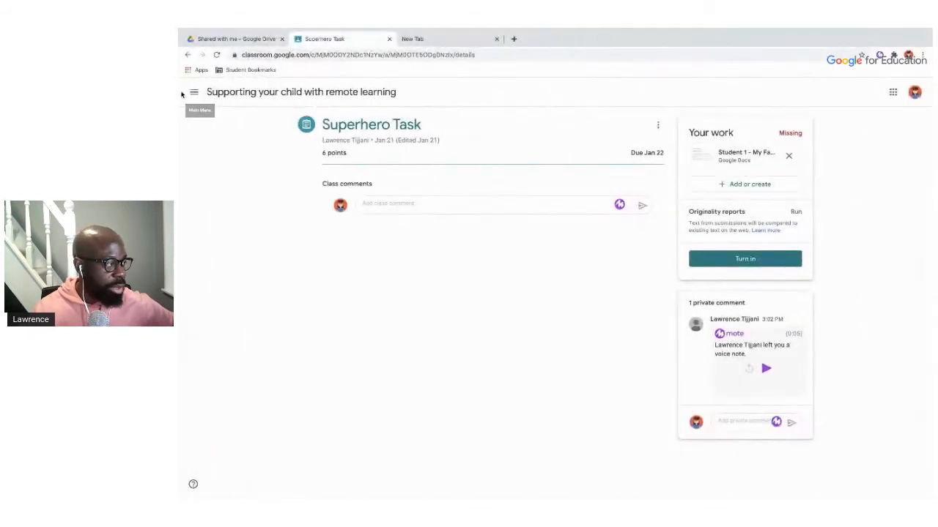
{"action": "left_click", "coordinate": [189, 95]}
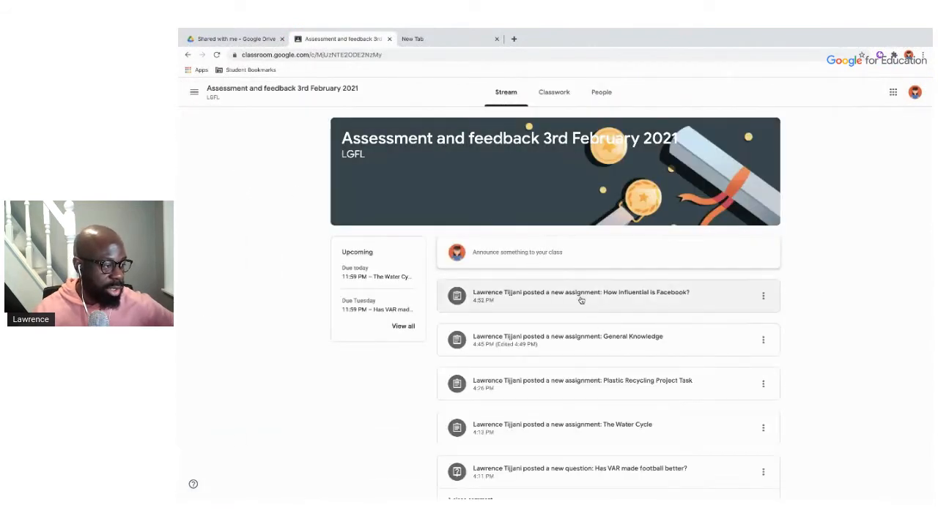
{"action": "left_click", "coordinate": [578, 296]}
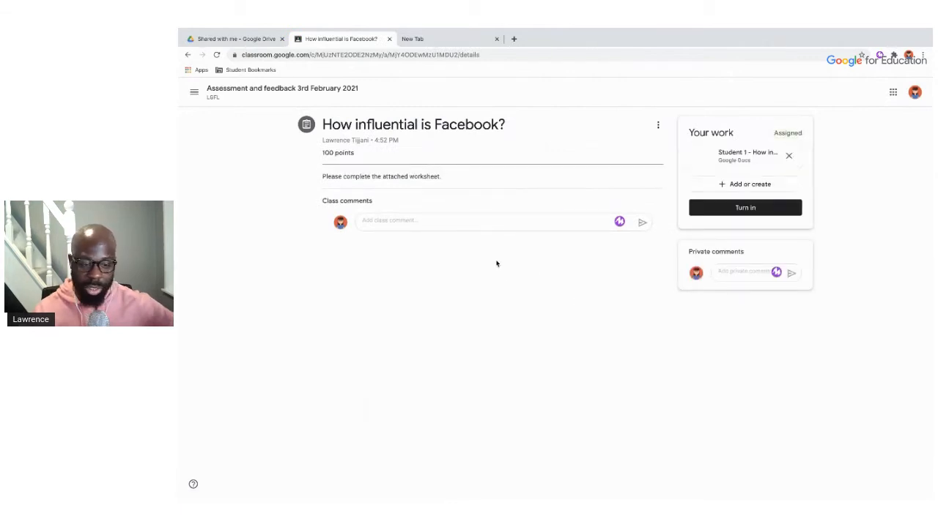
{"action": "left_click", "coordinate": [735, 163]}
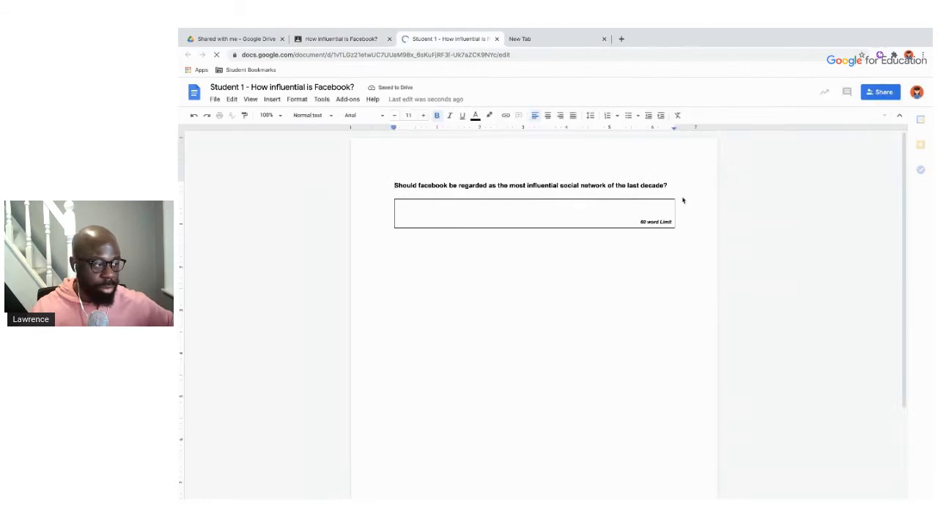
Enter the student's answer beginning "Over the last decade alot of websites have started" in the answer box and remove the blank line above it
{"action": "left_click", "coordinate": [590, 208]}
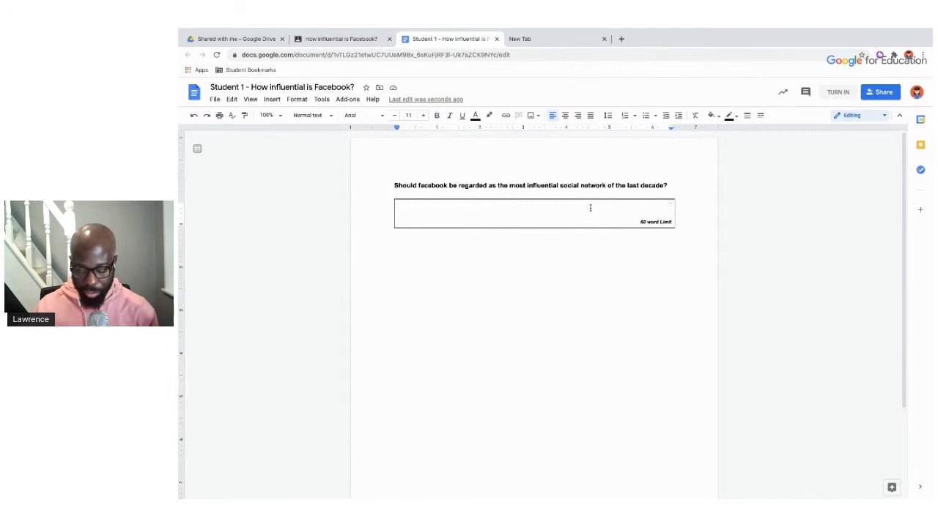
{"action": "type", "text": "Over the last decade alot of websites have started but my fav is  facebook.  my friends use it, my family across the world use it and so does everyone else. so, facebook is the best website in the last five years."}
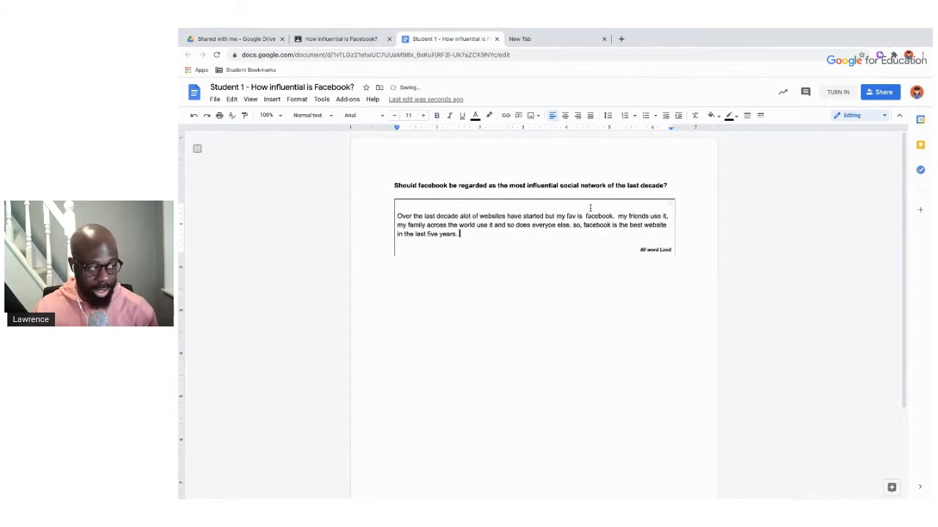
{"action": "left_click", "coordinate": [397, 216]}
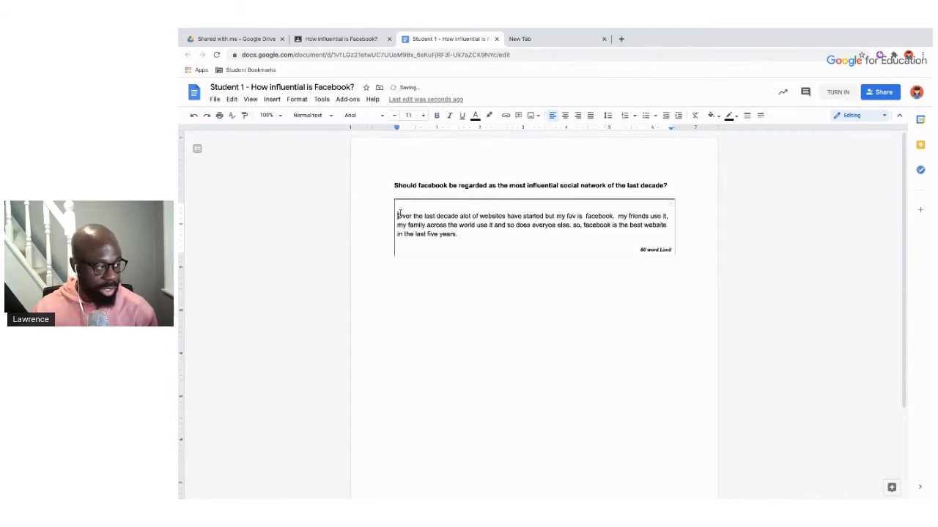
{"action": "key", "text": "BackSpace"}
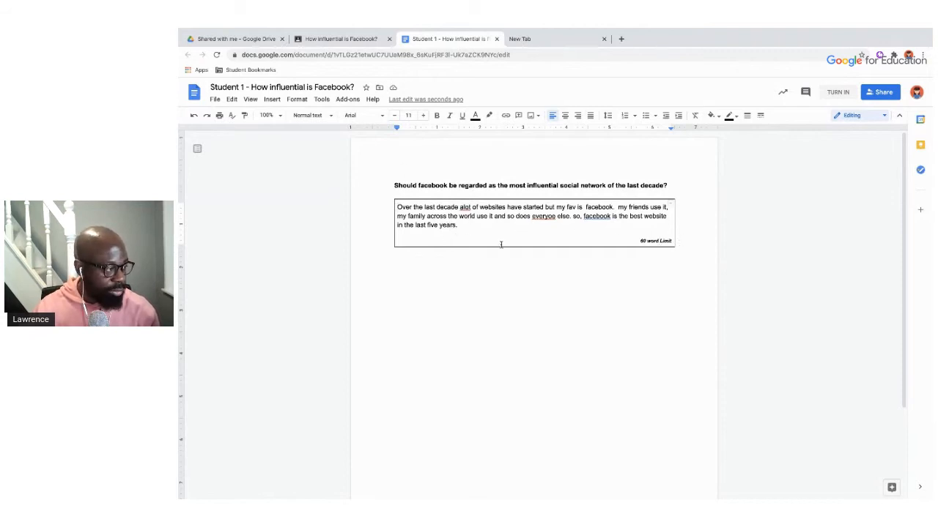
Check the word count of the student's answer text
{"action": "left_click_drag", "start_coordinate": [458, 225], "coordinate": [398, 204]}
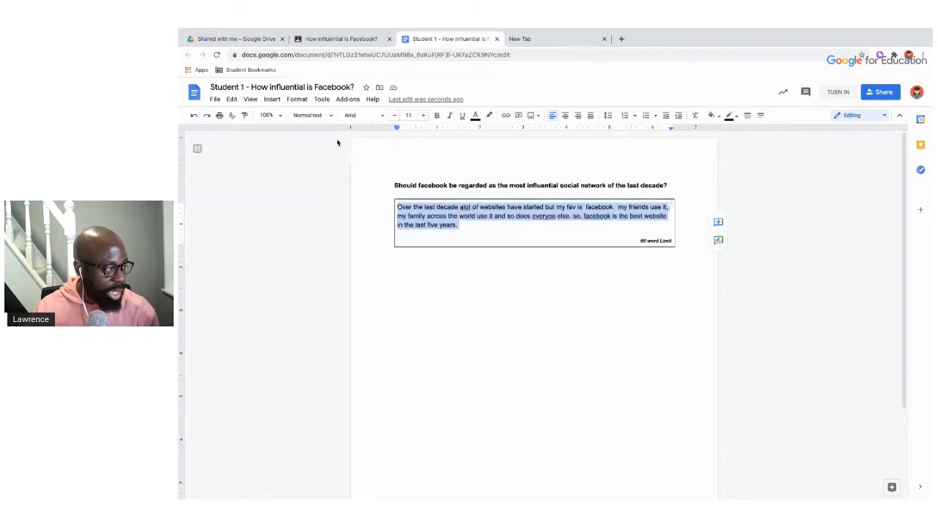
{"action": "left_click", "coordinate": [322, 99]}
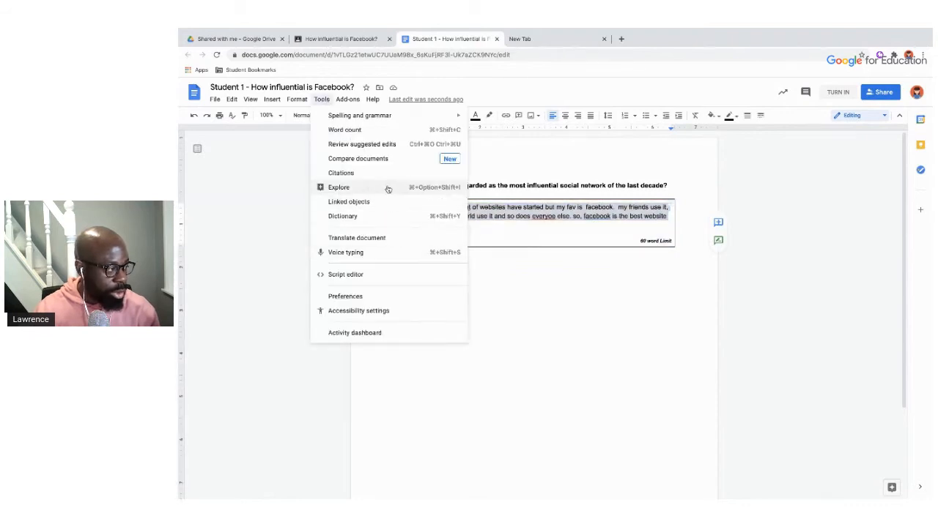
{"action": "left_click", "coordinate": [357, 132]}
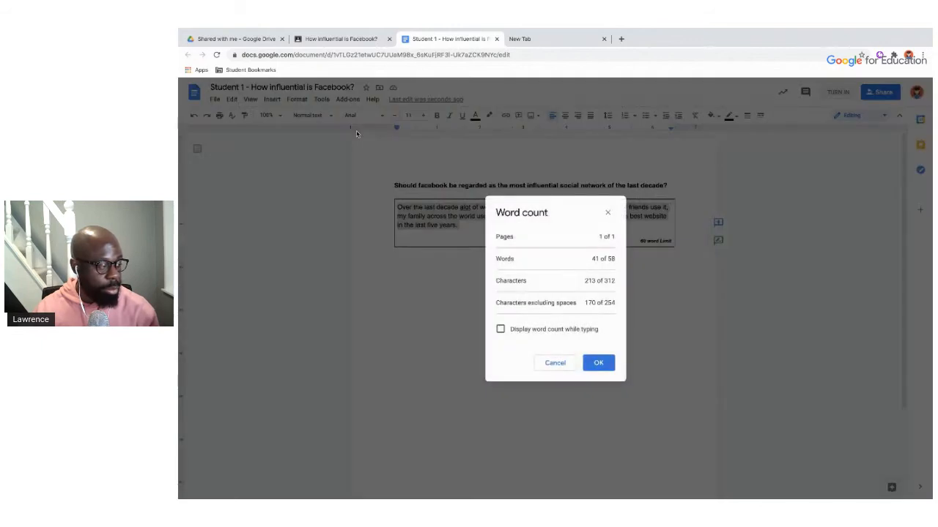
Keep the word count displayed while typing and turn in the student's "How influential is Facebook?" worksheet
{"action": "left_click", "coordinate": [540, 330]}
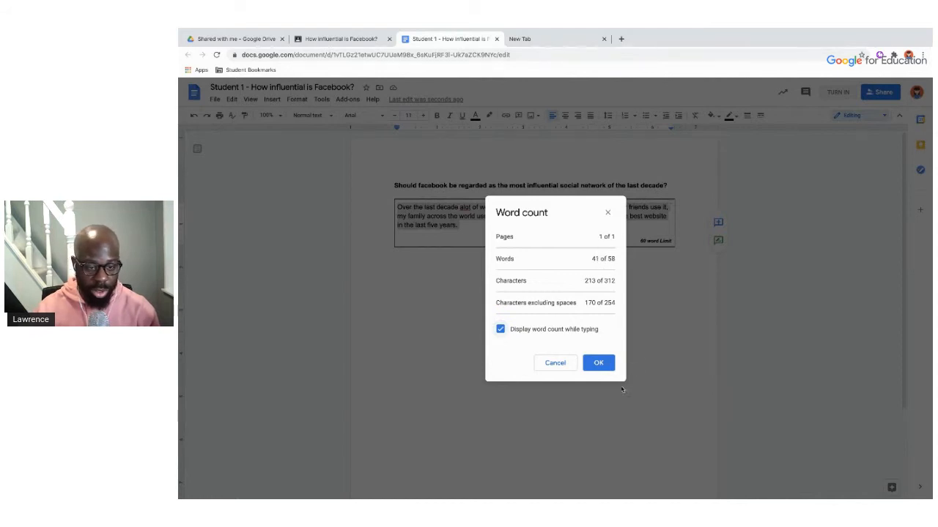
{"action": "left_click", "coordinate": [598, 364]}
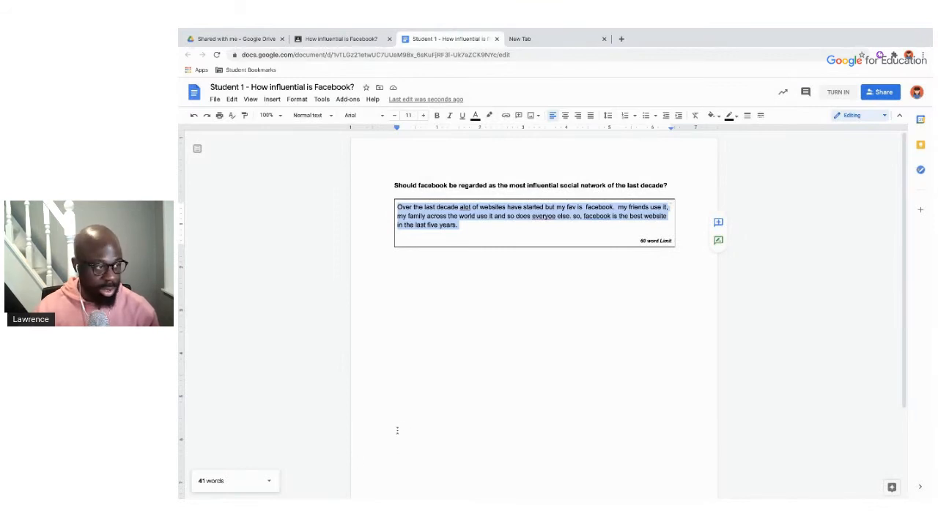
{"action": "left_click", "coordinate": [440, 463]}
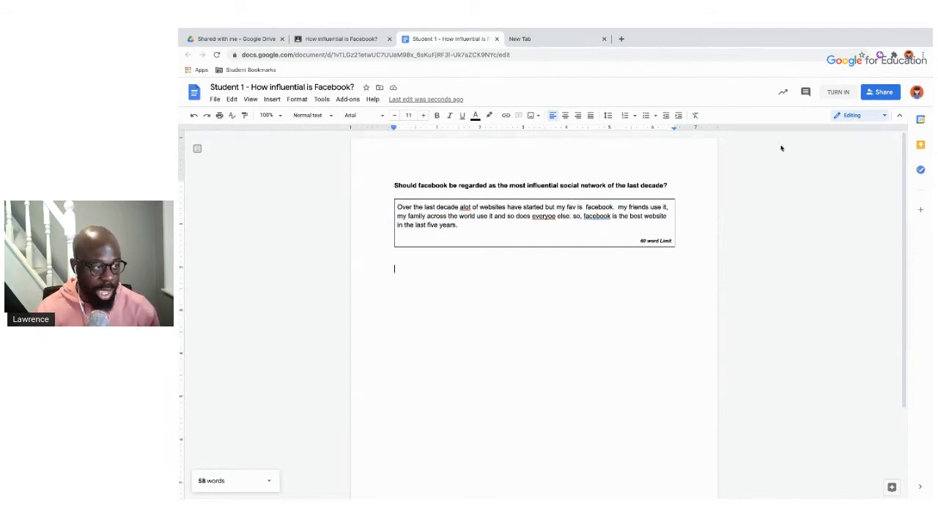
{"action": "left_click", "coordinate": [828, 97]}
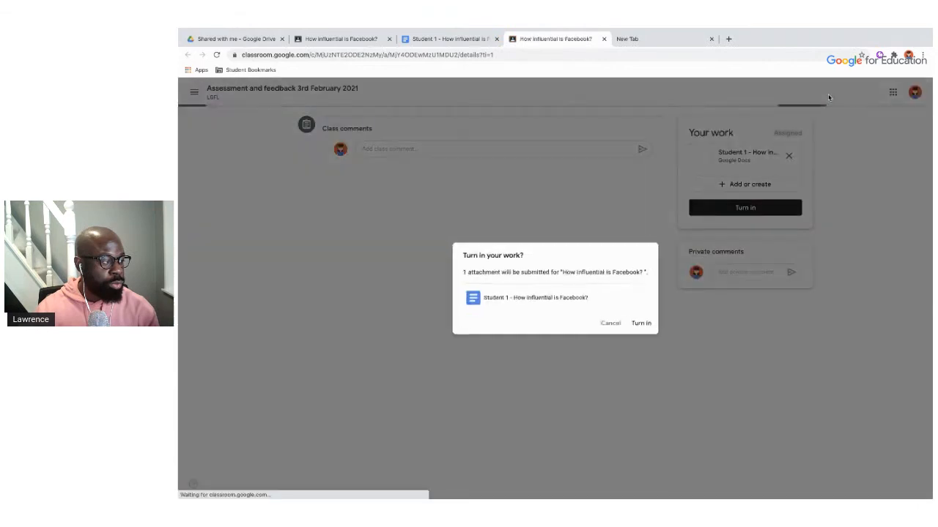
{"action": "left_click", "coordinate": [642, 326]}
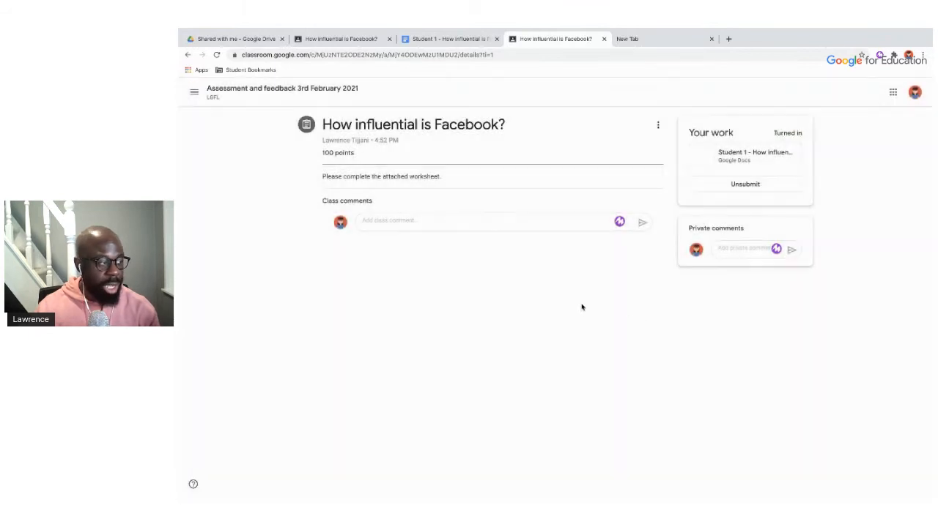
Switch to the teacher's Classroom view and open Student 1's turned-in worksheet for "How influential is Facebook?"
{"action": "key", "text": "ctrl+Left"}
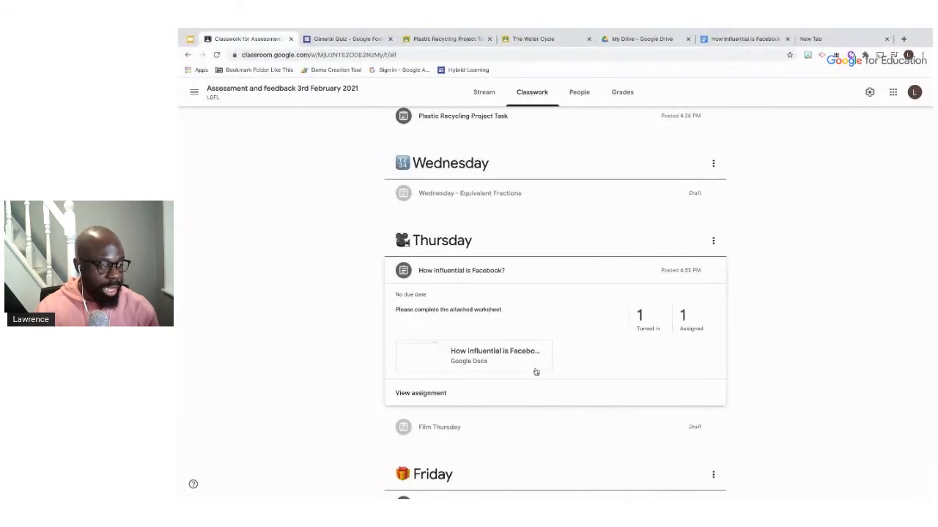
{"action": "left_click", "coordinate": [644, 327]}
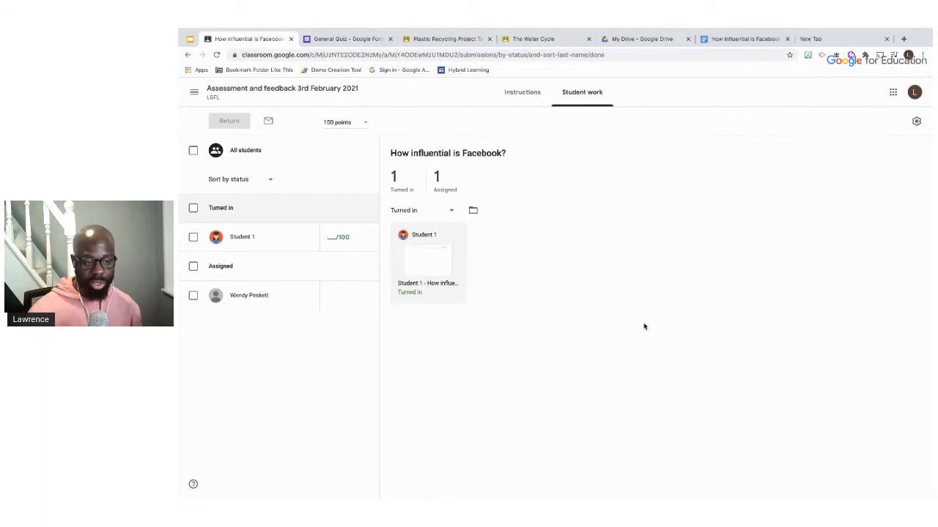
{"action": "left_click", "coordinate": [421, 258]}
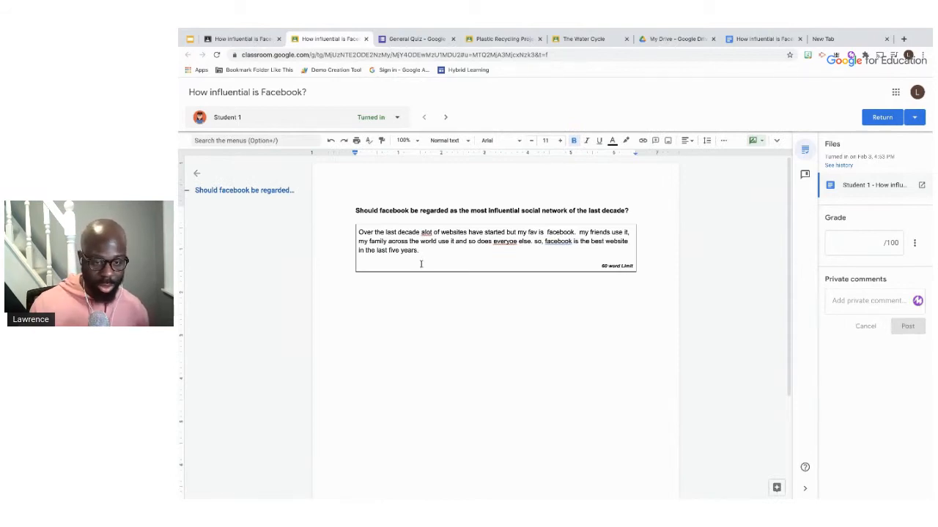
Start a comment on the word "facebook" before "is the best website" in Student 1's answer
{"action": "scroll", "coordinate": [421, 263], "scroll_direction": "down", "scroll_amount": 1}
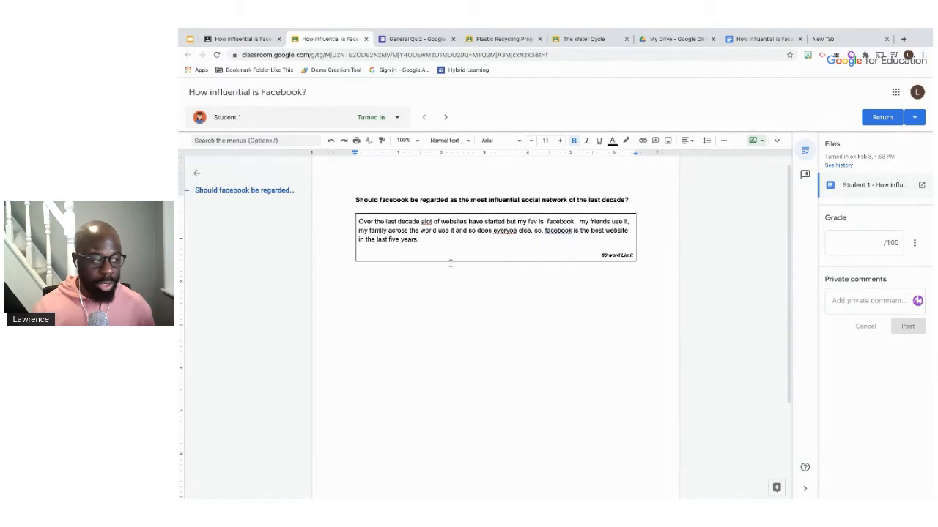
{"action": "scroll", "coordinate": [471, 242], "scroll_direction": "up", "scroll_amount": 5}
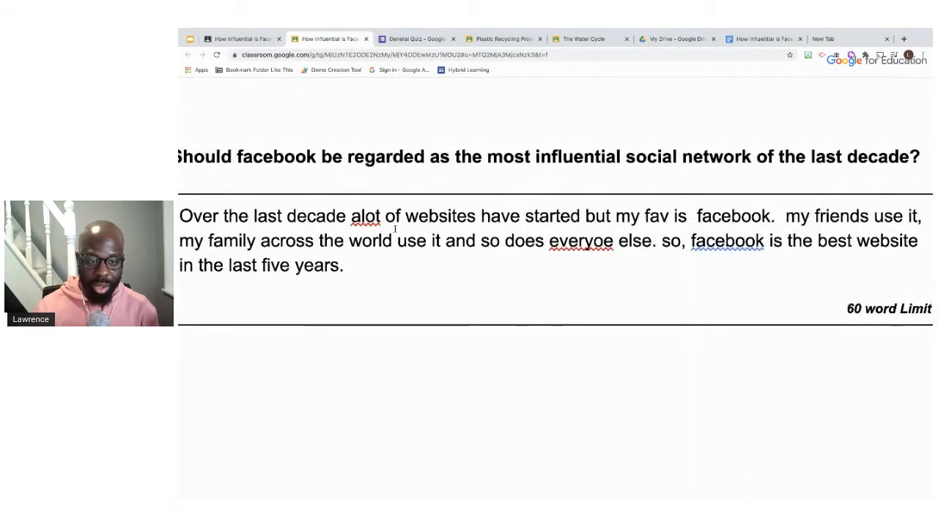
{"action": "scroll", "coordinate": [395, 230], "scroll_direction": "right", "scroll_amount": 3}
{"action": "scroll", "coordinate": [394, 229], "scroll_direction": "right", "scroll_amount": 3}
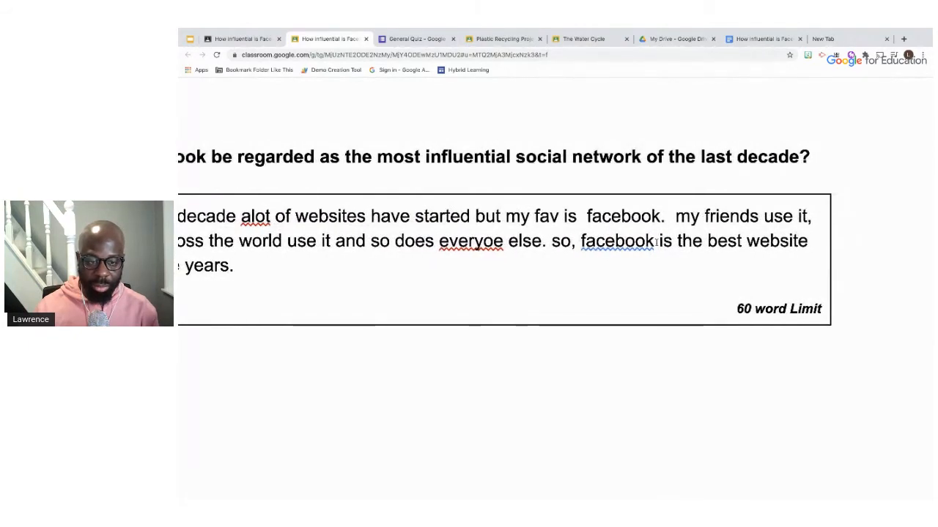
{"action": "scroll", "coordinate": [641, 247], "scroll_direction": "down", "scroll_amount": 5}
{"action": "left_click", "coordinate": [655, 331]}
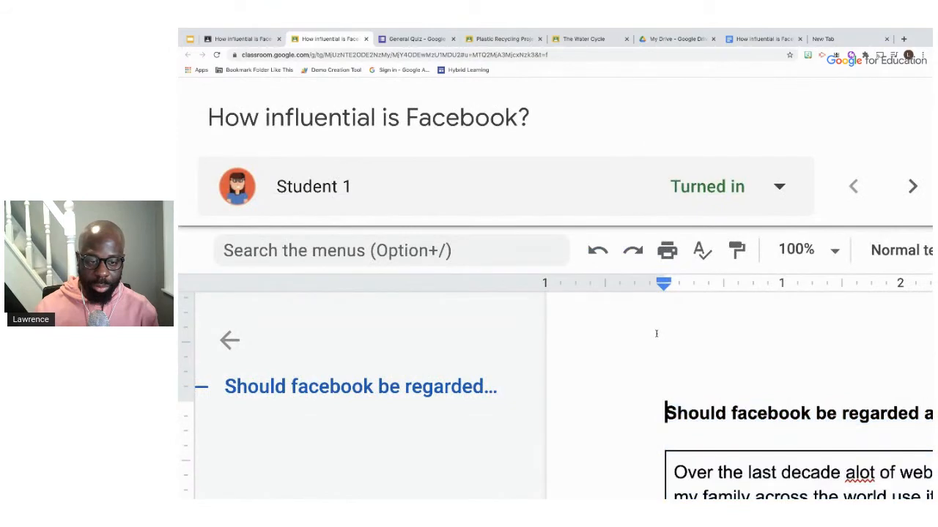
{"action": "scroll", "coordinate": [656, 333], "scroll_direction": "down", "scroll_amount": 5}
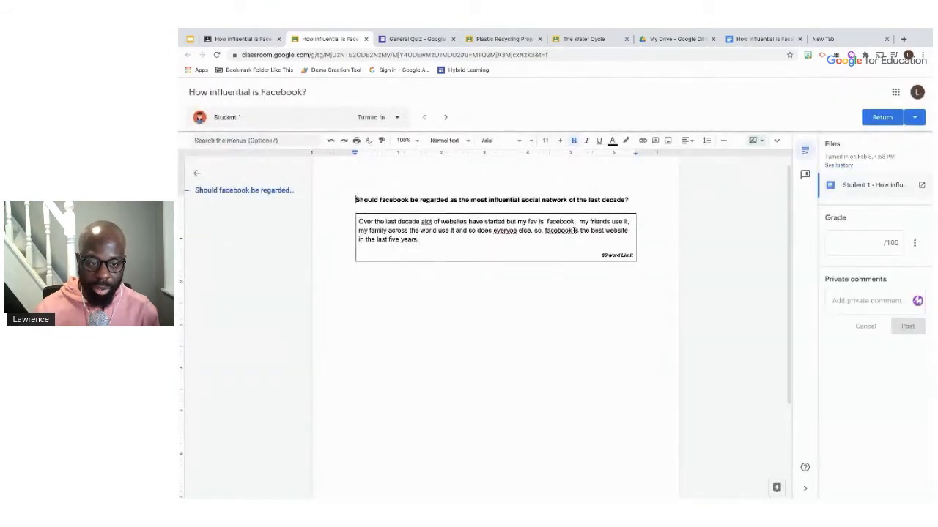
{"action": "left_click_drag", "start_coordinate": [573, 230], "coordinate": [540, 231]}
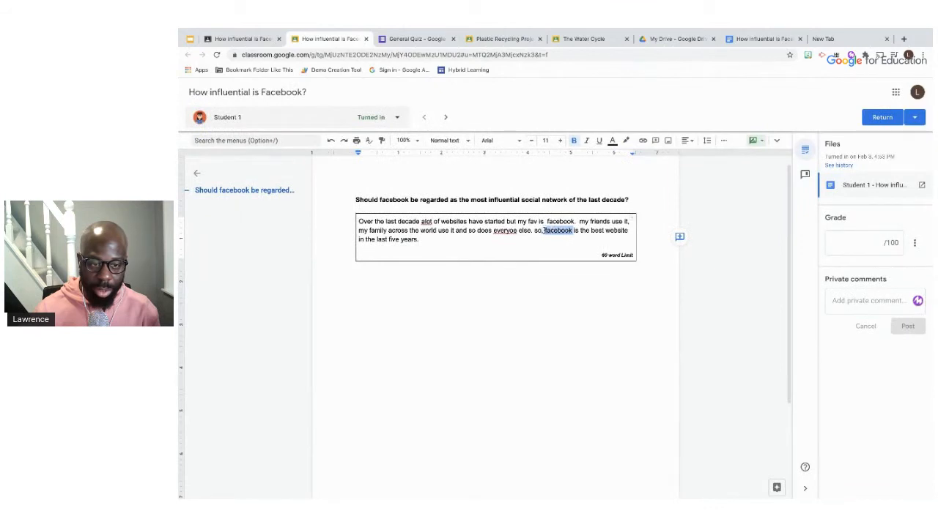
{"action": "left_click", "coordinate": [680, 238]}
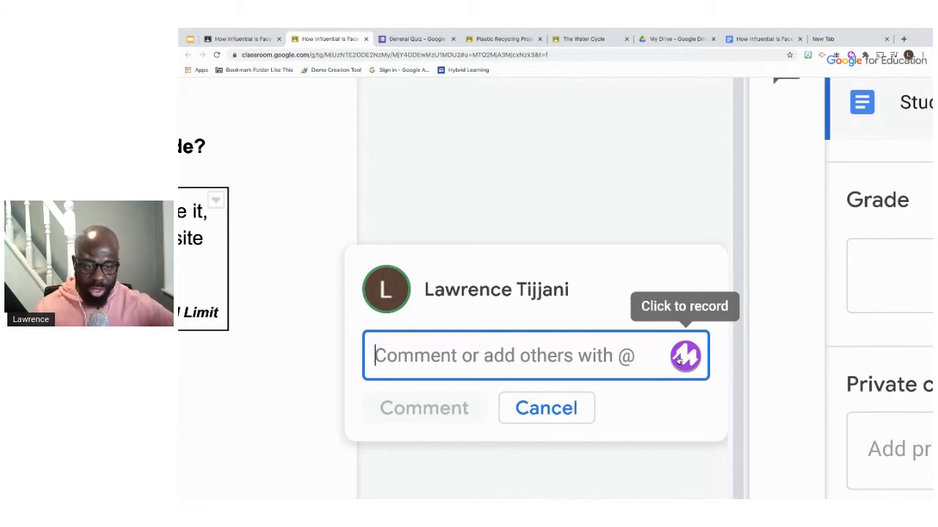
{"action": "scroll", "coordinate": [604, 302], "scroll_direction": "down", "scroll_amount": 3}
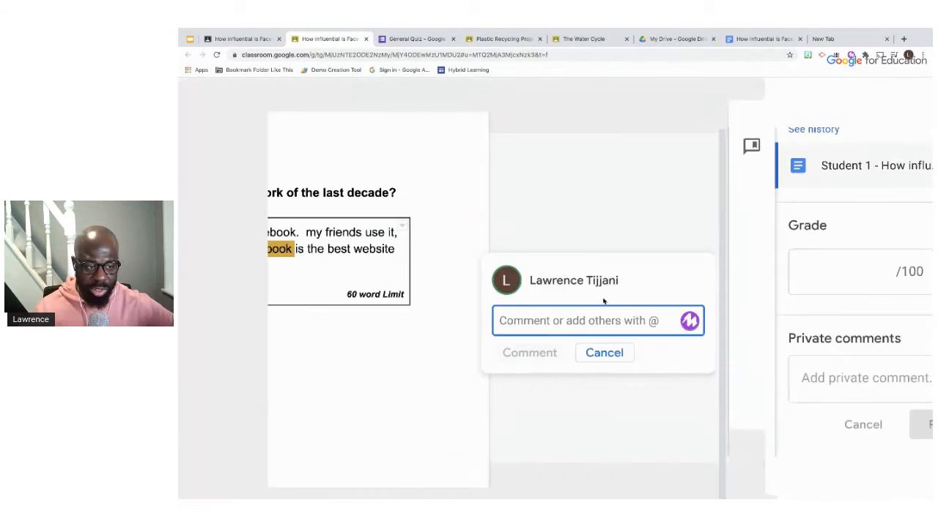
{"action": "scroll", "coordinate": [604, 302], "scroll_direction": "down", "scroll_amount": 3}
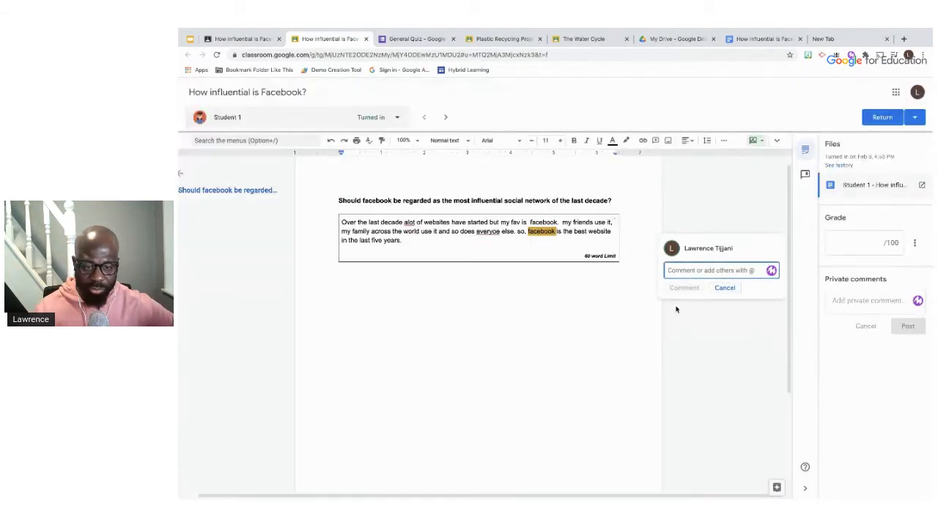
Post a recorded Mote voice note as the comment on "facebook" and play part of it back
{"action": "left_click", "coordinate": [771, 271]}
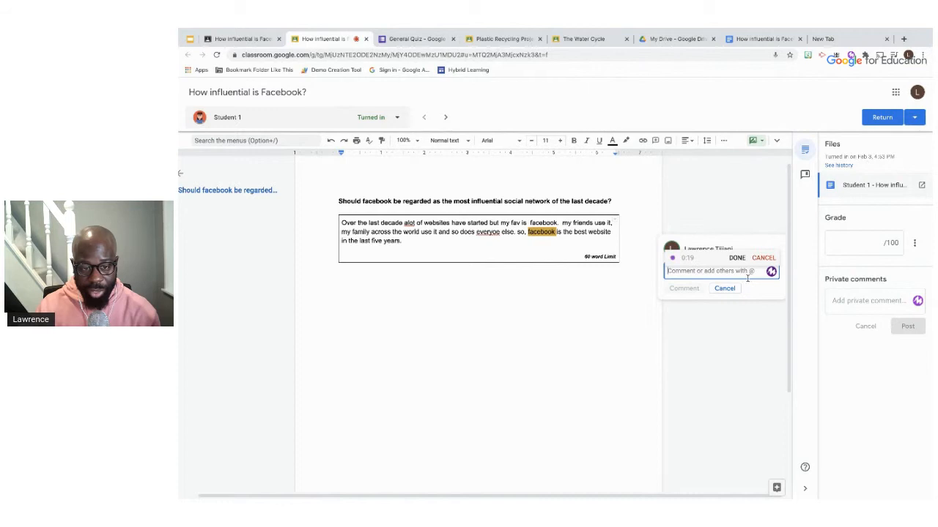
{"action": "left_click", "coordinate": [735, 259]}
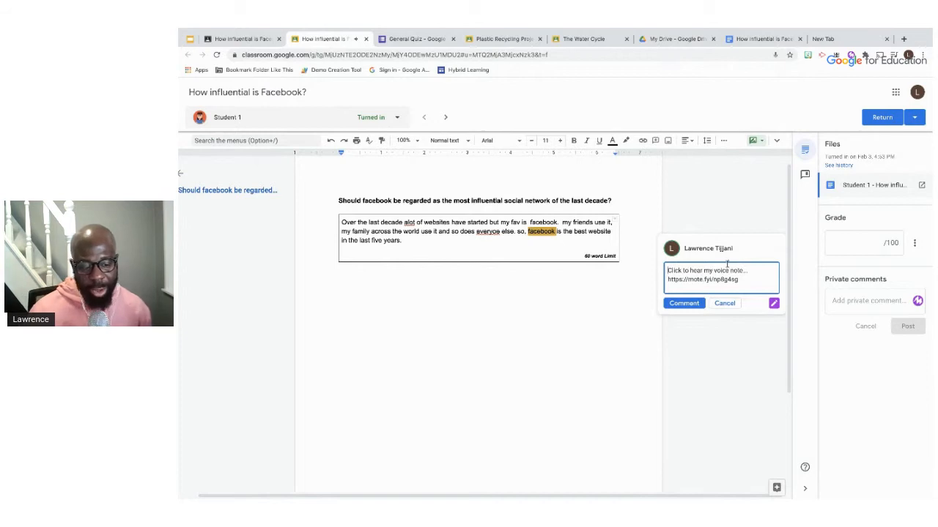
{"action": "left_click", "coordinate": [692, 307]}
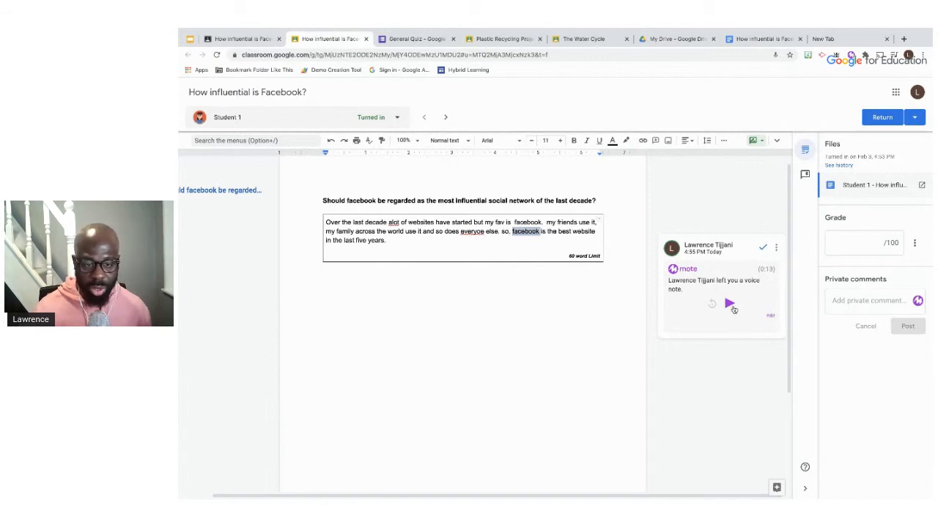
{"action": "left_click", "coordinate": [729, 305]}
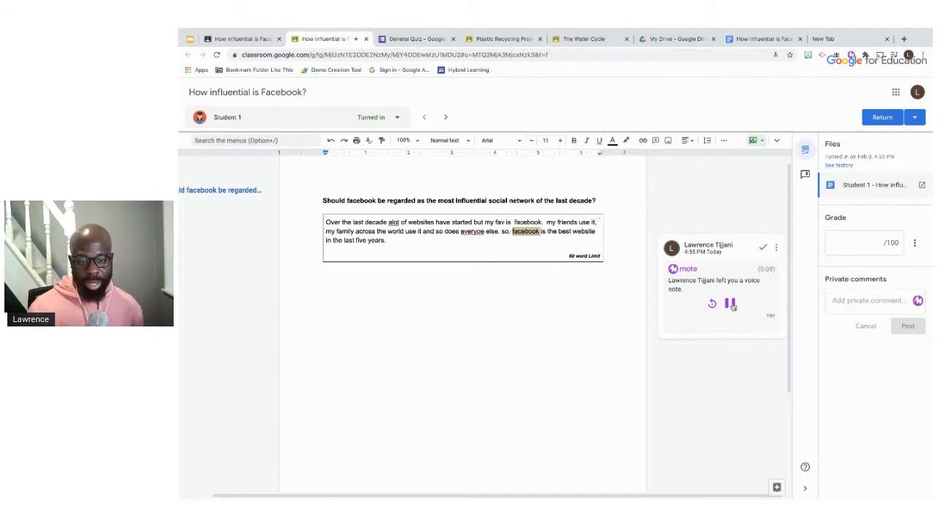
{"action": "left_click", "coordinate": [730, 305]}
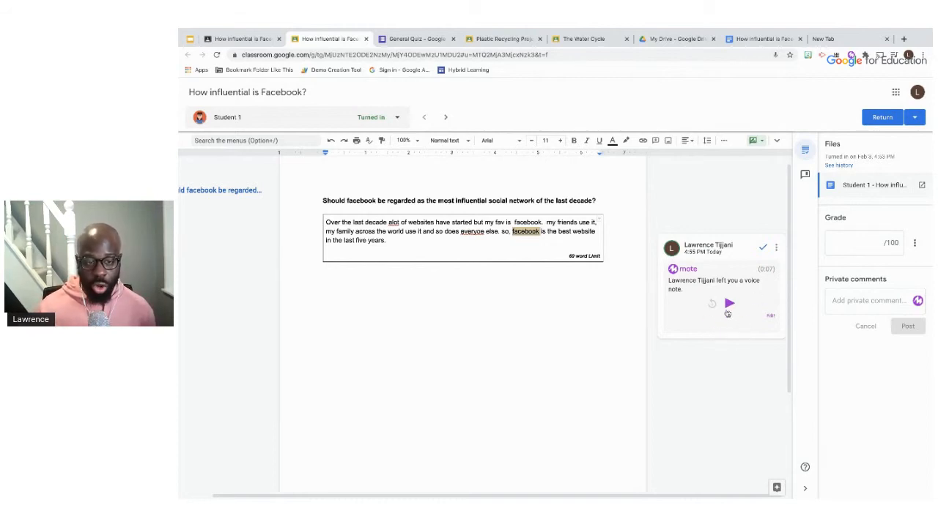
Post a recorded Mote voice note as a private comment and return the work to Student 1 without a grade
{"action": "left_click", "coordinate": [887, 304]}
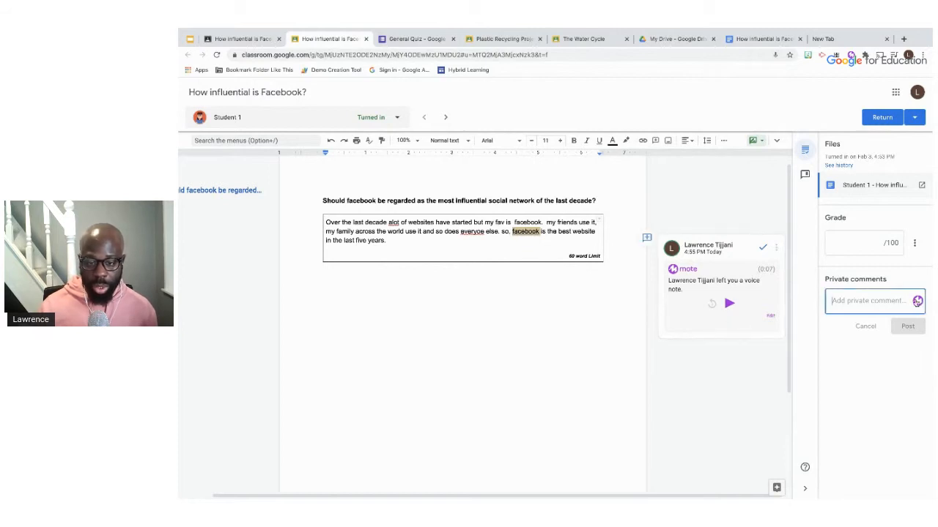
{"action": "left_click", "coordinate": [918, 302]}
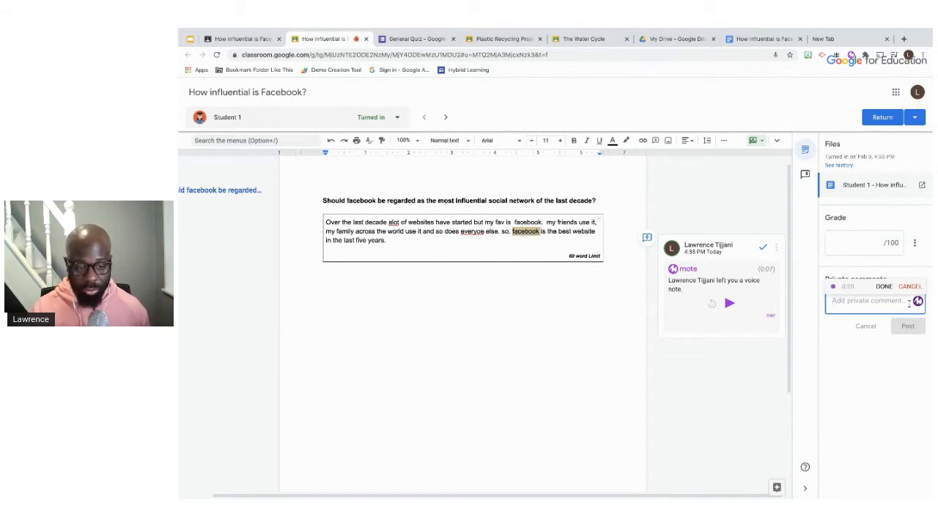
{"action": "left_click", "coordinate": [883, 287]}
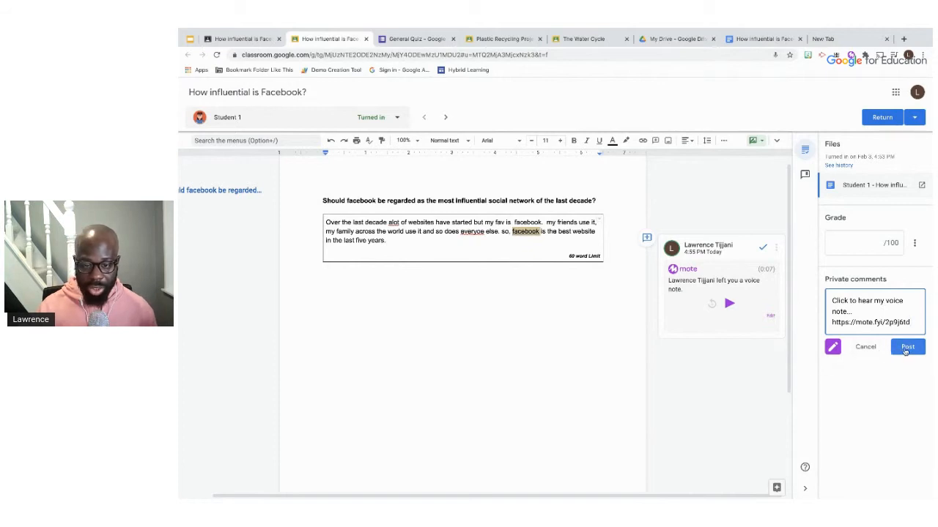
{"action": "left_click", "coordinate": [906, 348]}
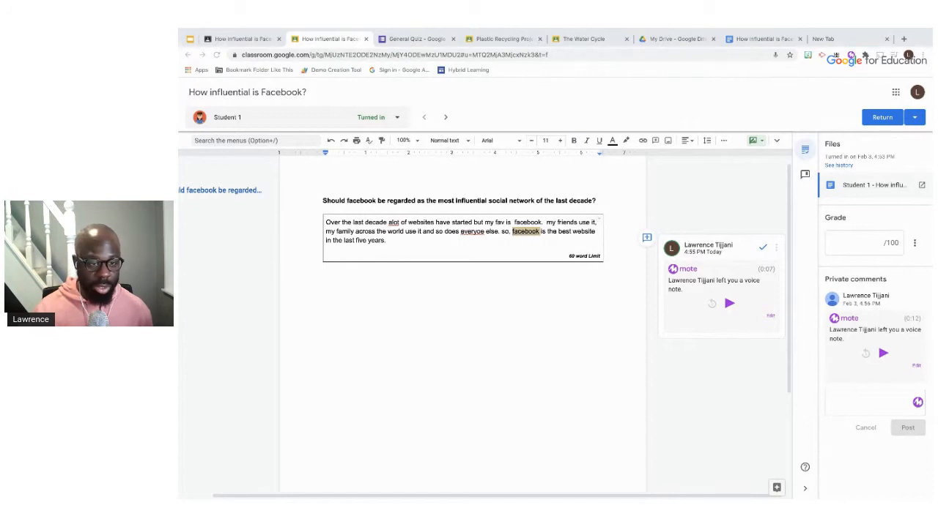
{"action": "left_click", "coordinate": [882, 117]}
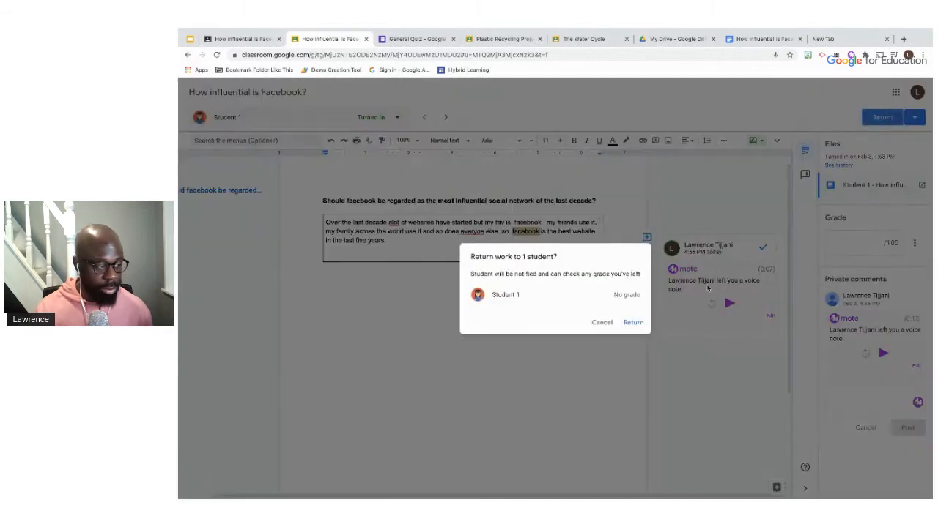
{"action": "left_click", "coordinate": [635, 323]}
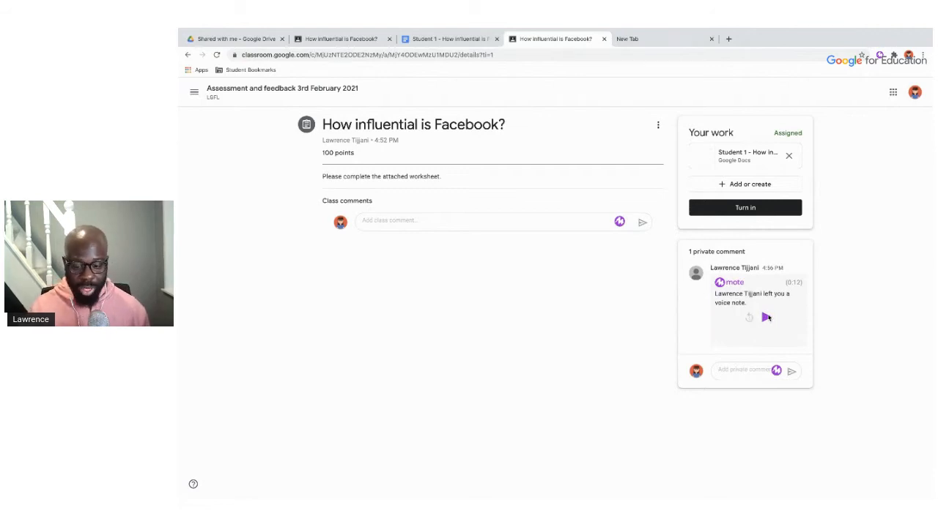
Switch to the student's Classroom view and play the start of the teacher's private voice note on the returned assignment
{"action": "left_click", "coordinate": [765, 317]}
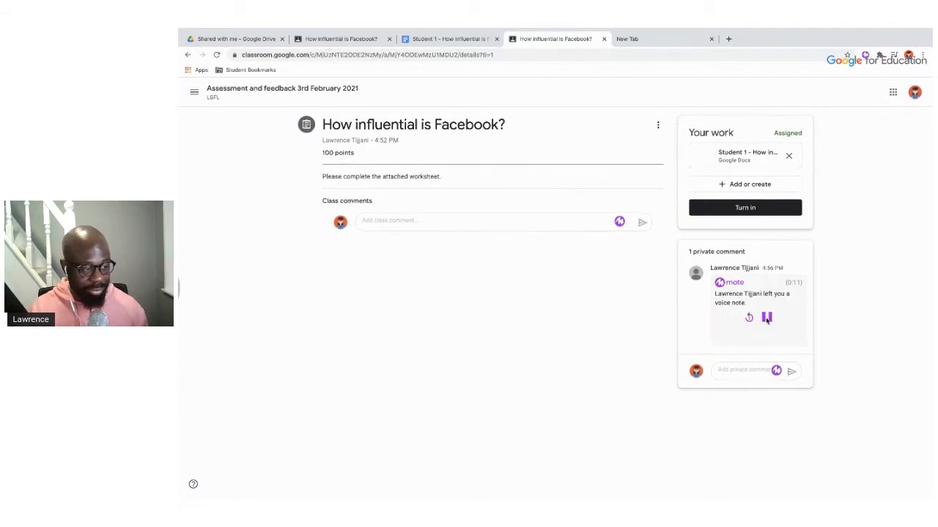
{"action": "left_click", "coordinate": [766, 318]}
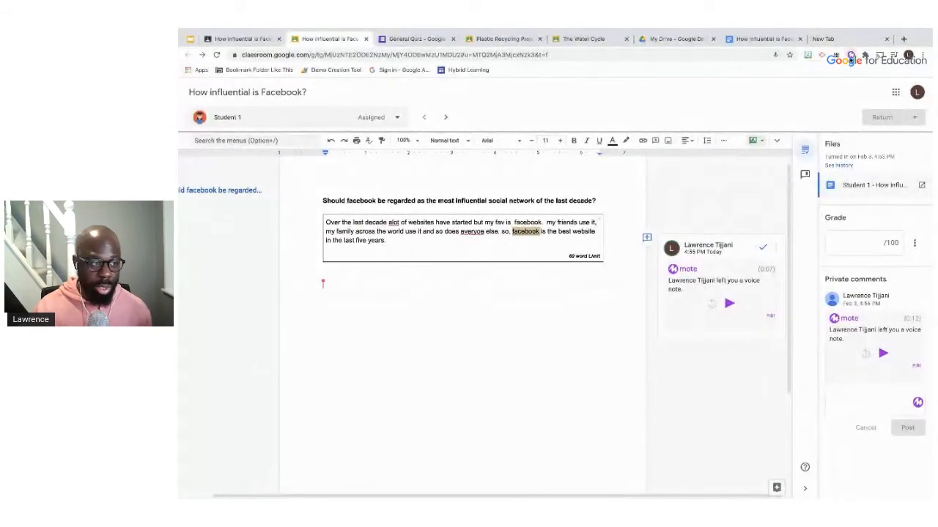
Switch back to the teacher's view, examine the list of recorded voice notes in Mote's activity and engagement page, and reopen the extension's options
{"action": "left_click", "coordinate": [851, 55]}
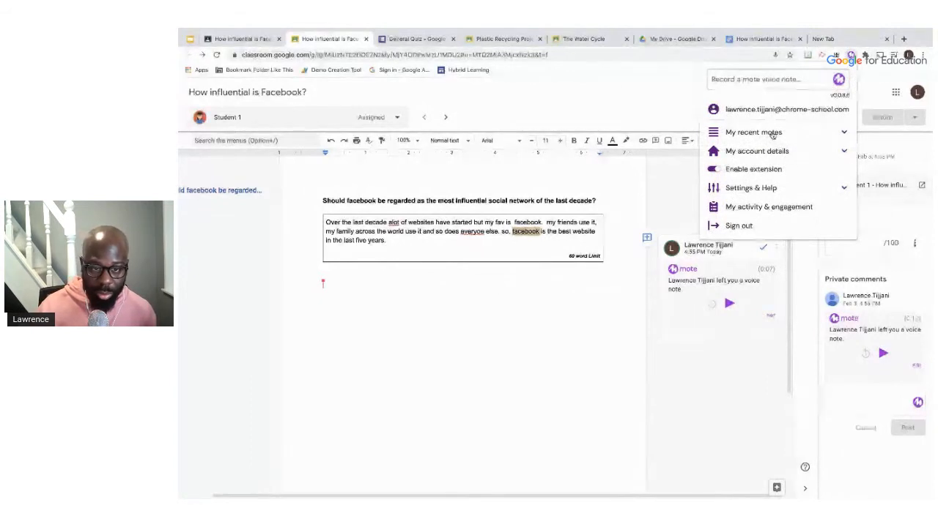
{"action": "left_click", "coordinate": [763, 210]}
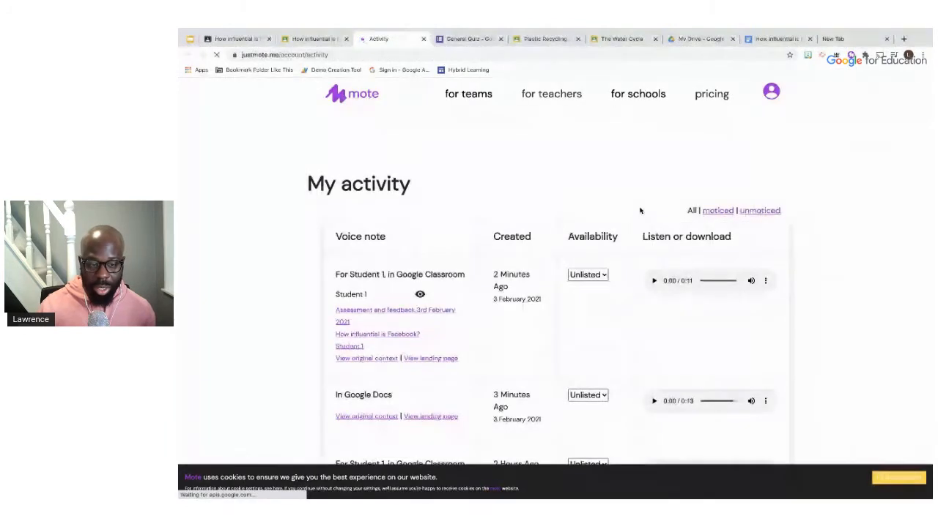
{"action": "scroll", "coordinate": [636, 197], "scroll_direction": "down", "scroll_amount": 1}
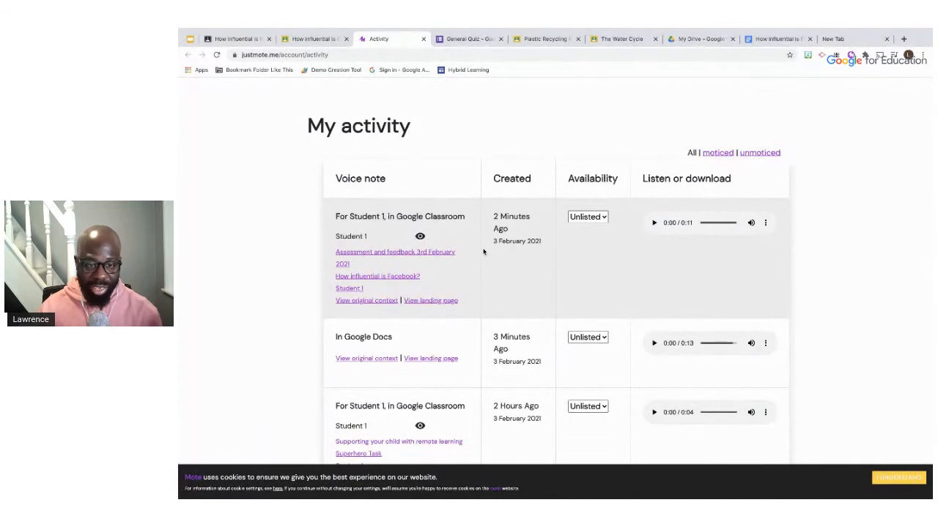
{"action": "scroll", "coordinate": [482, 252], "scroll_direction": "up", "scroll_amount": 1}
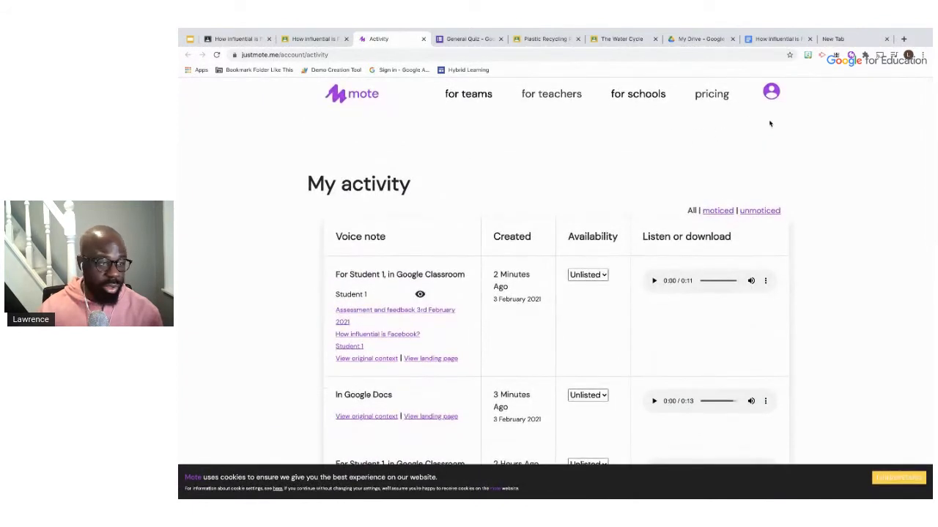
{"action": "left_click", "coordinate": [851, 56]}
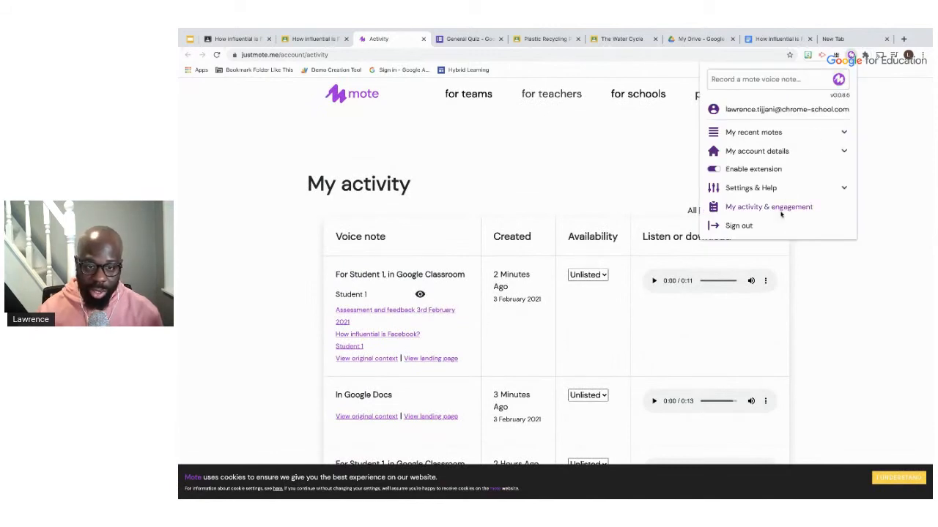
Compare the moticed and unmoticed voice notes in the Mote activity list and return to the full list
{"action": "left_click", "coordinate": [865, 237]}
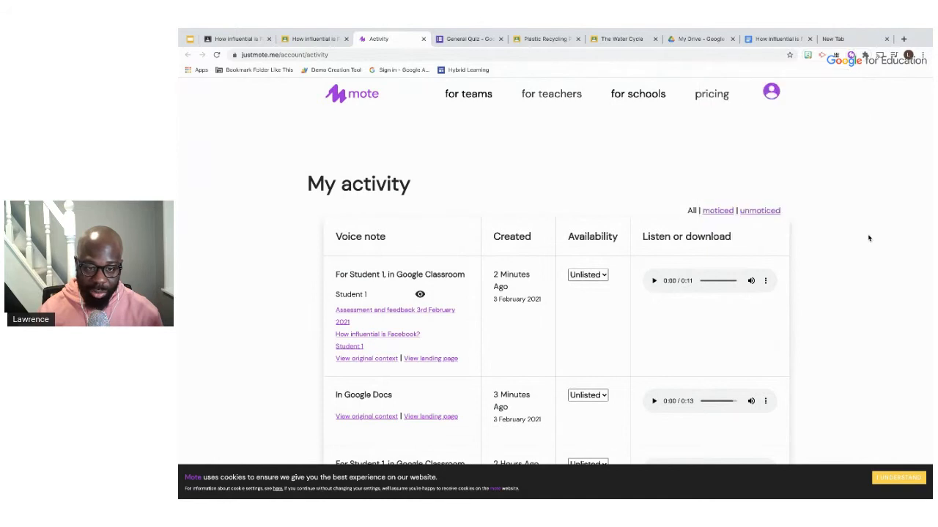
{"action": "left_click", "coordinate": [722, 211]}
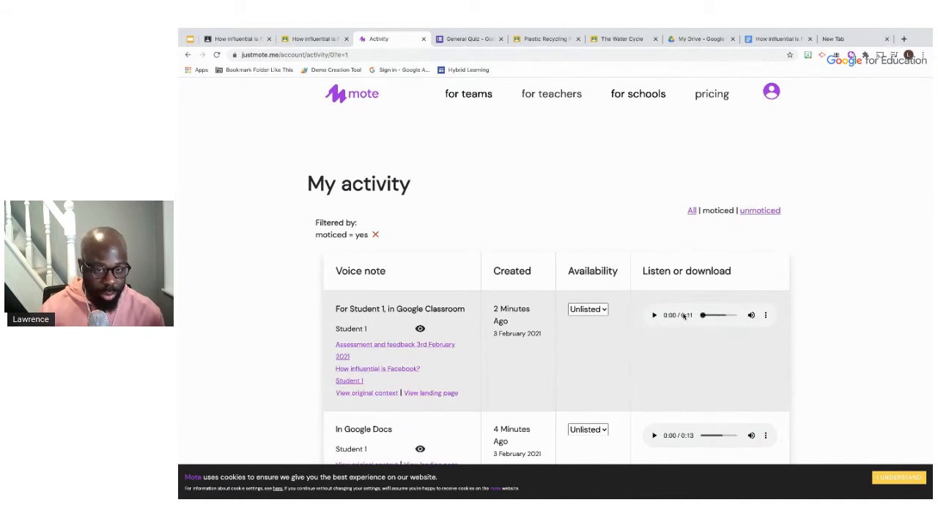
{"action": "left_click", "coordinate": [758, 212]}
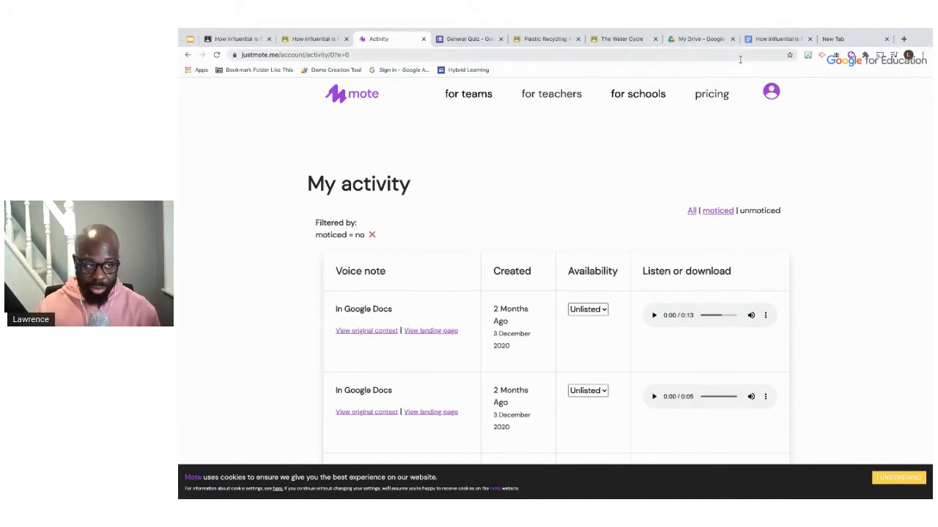
{"action": "left_click", "coordinate": [691, 211]}
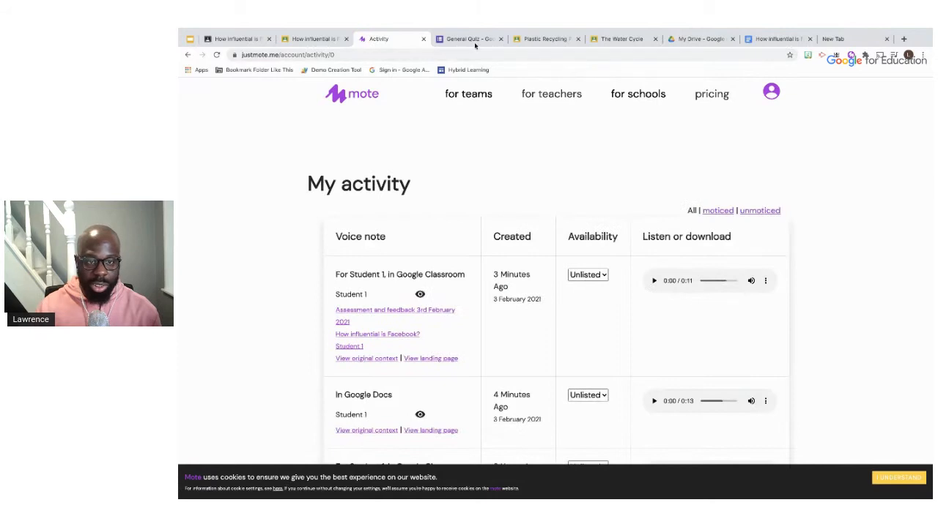
Go to slides.google.com, create a blank presentation and dismiss the Autofit text tip
{"action": "left_click", "coordinate": [852, 41]}
{"action": "left_click", "coordinate": [700, 58]}
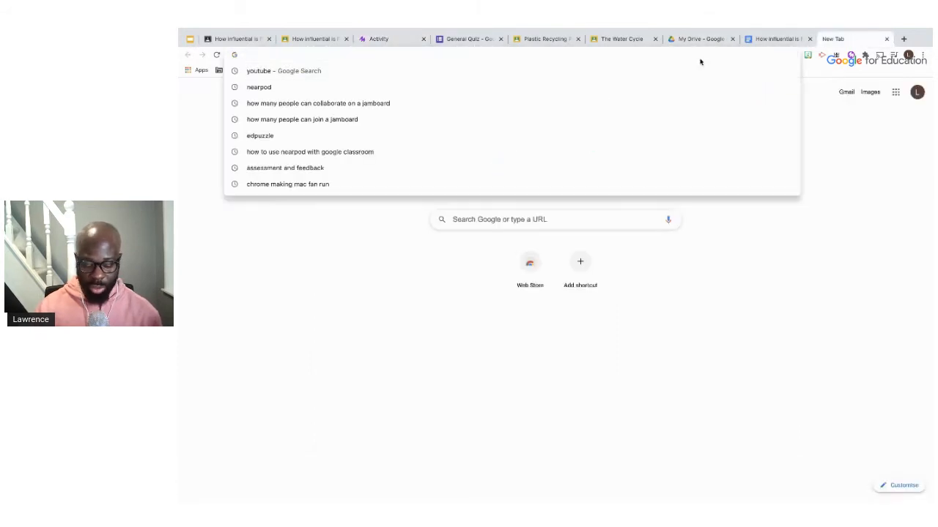
{"action": "type", "text": "slides"}
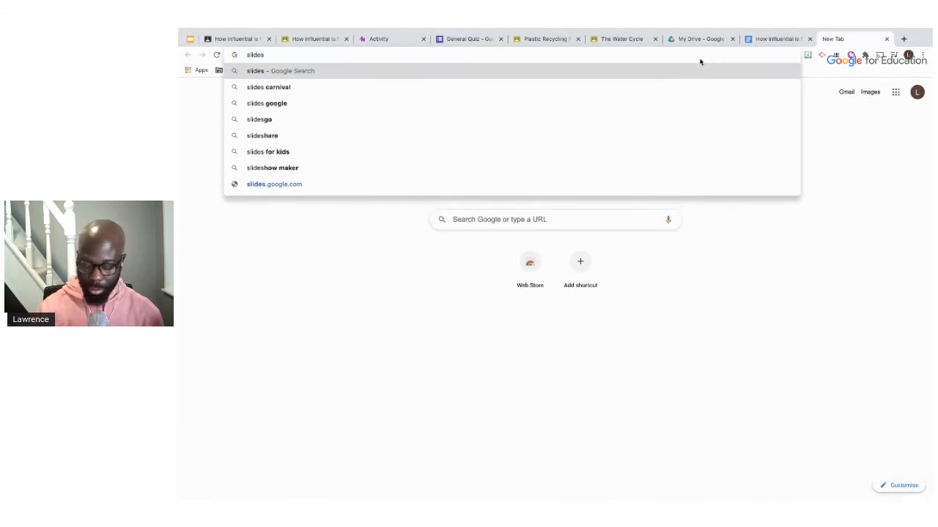
{"action": "type", "text": ".google.com"}
{"action": "key", "text": "Return"}
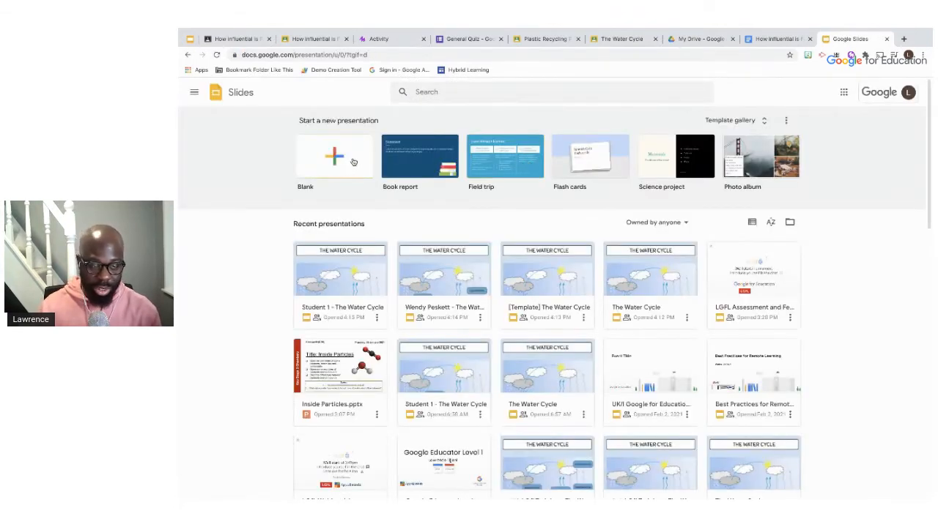
{"action": "left_click", "coordinate": [353, 161]}
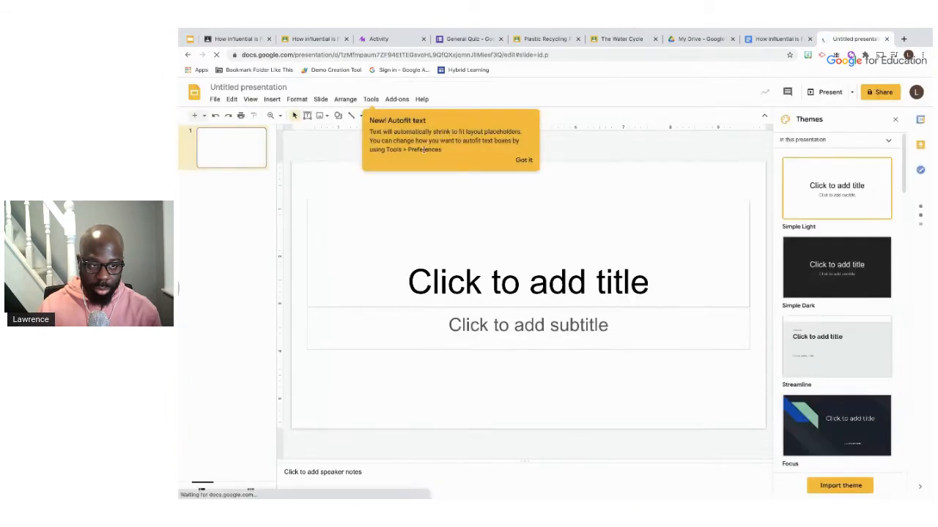
{"action": "left_click", "coordinate": [523, 161]}
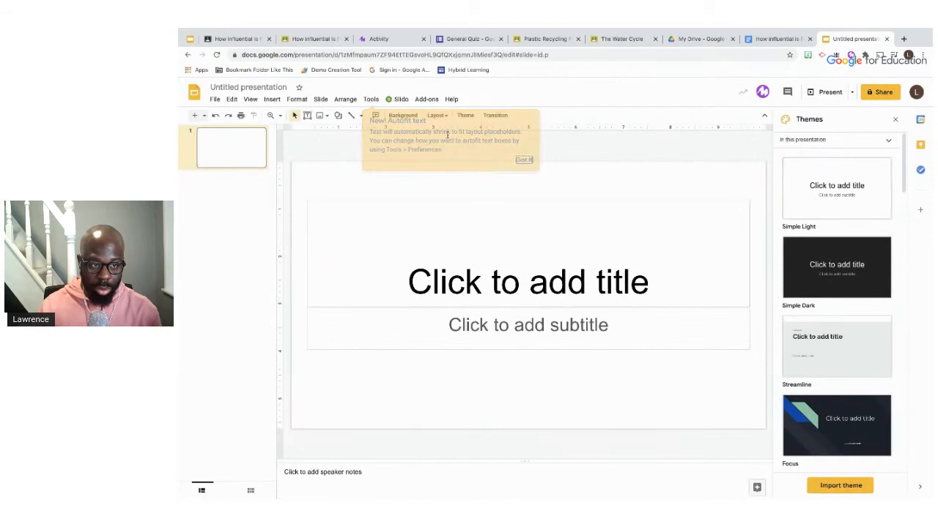
{"action": "left_click", "coordinate": [432, 100]}
{"action": "mouse_move", "coordinate": [546, 181]}
{"action": "left_click", "coordinate": [696, 167]}
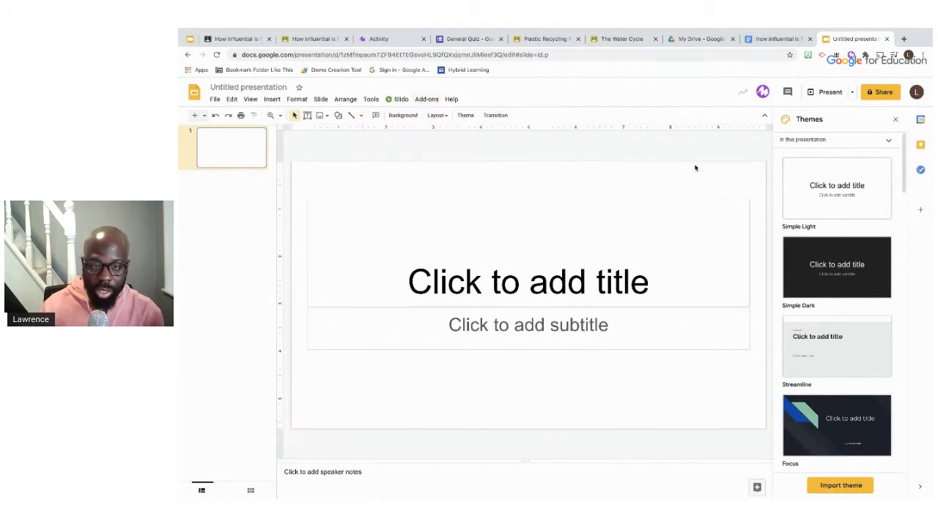
Set up Mote for Google Slides, signing in with the teacher's account and granting it access to Drive files and Slides presentations
{"action": "left_click", "coordinate": [763, 92]}
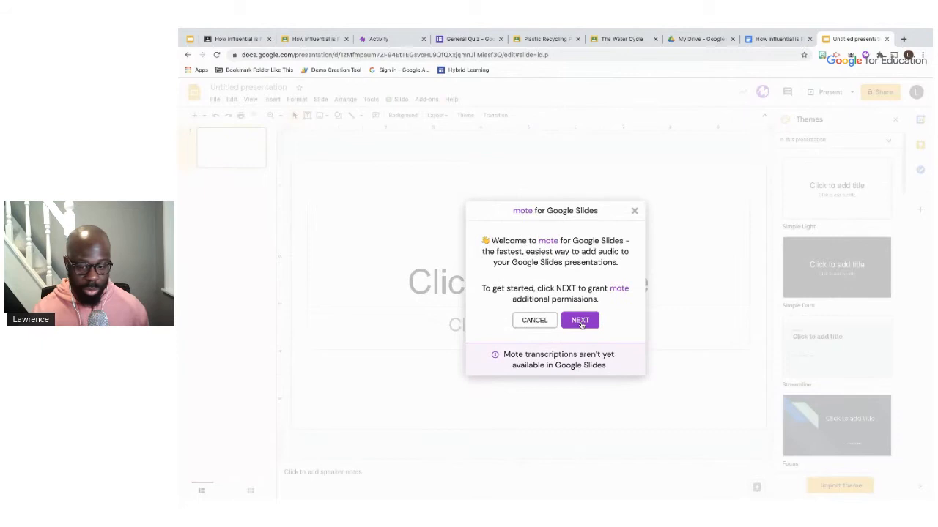
{"action": "left_click", "coordinate": [581, 321]}
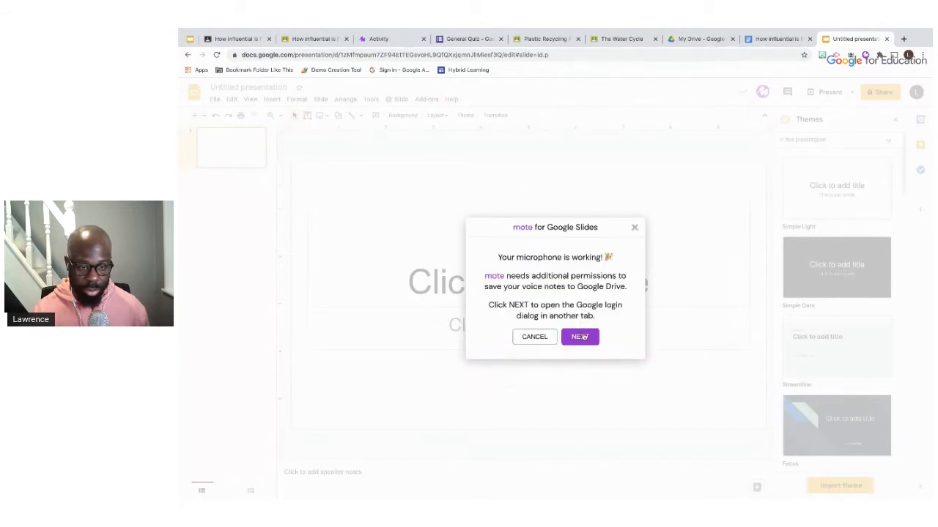
{"action": "left_click", "coordinate": [583, 336]}
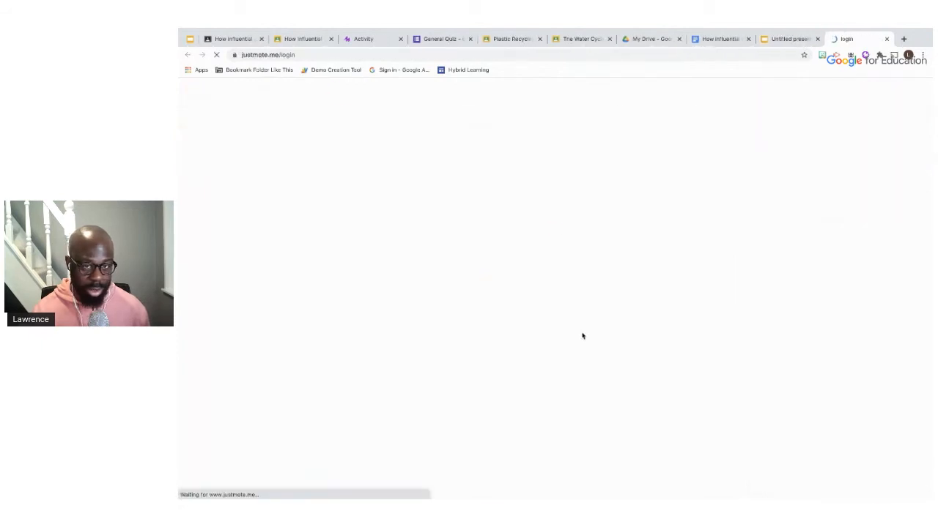
{"action": "left_click", "coordinate": [576, 213]}
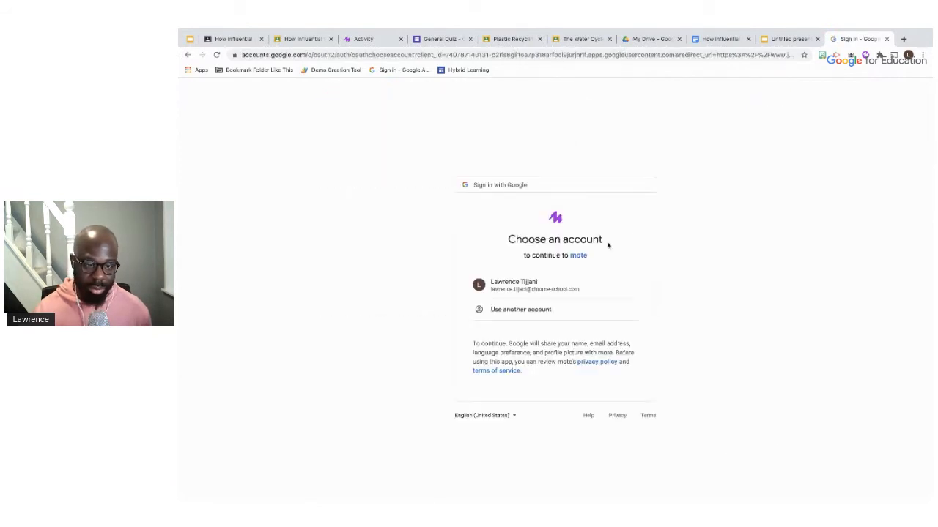
{"action": "left_click", "coordinate": [536, 291]}
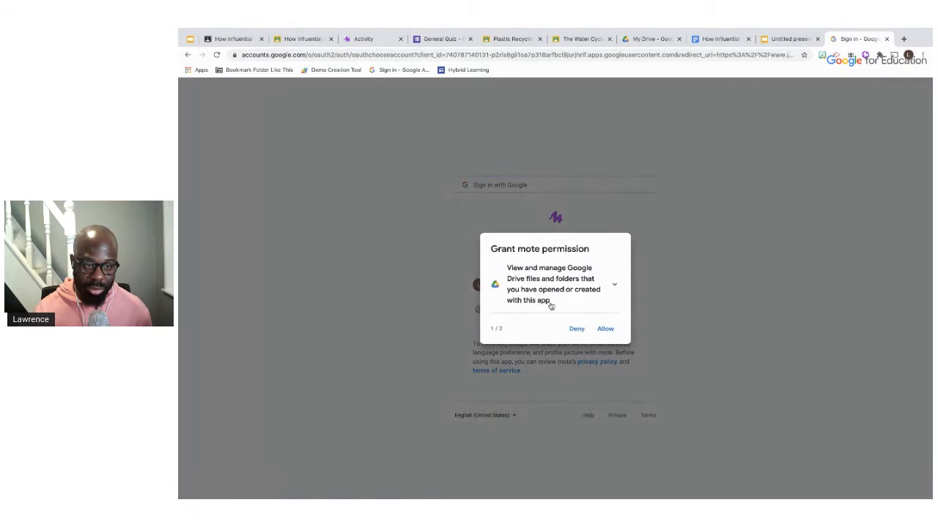
{"action": "left_click", "coordinate": [601, 327]}
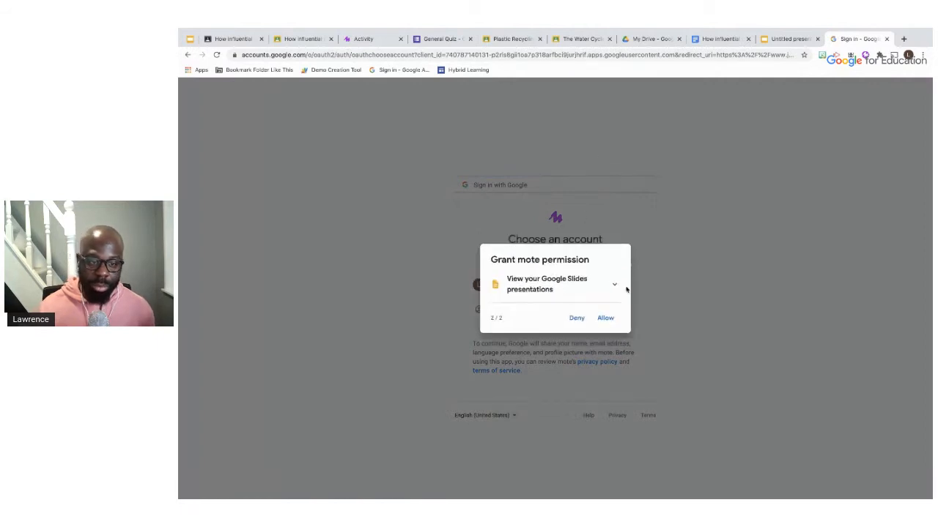
{"action": "left_click", "coordinate": [611, 317]}
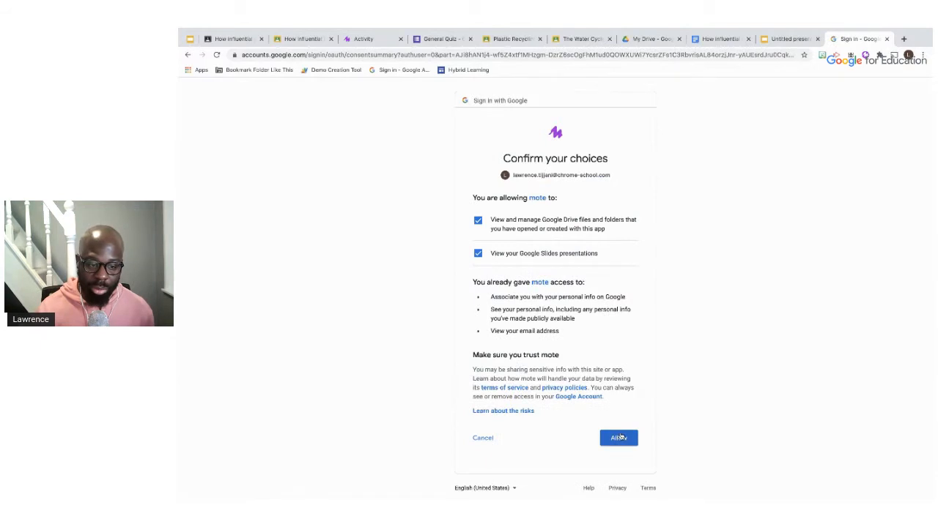
{"action": "left_click", "coordinate": [620, 437]}
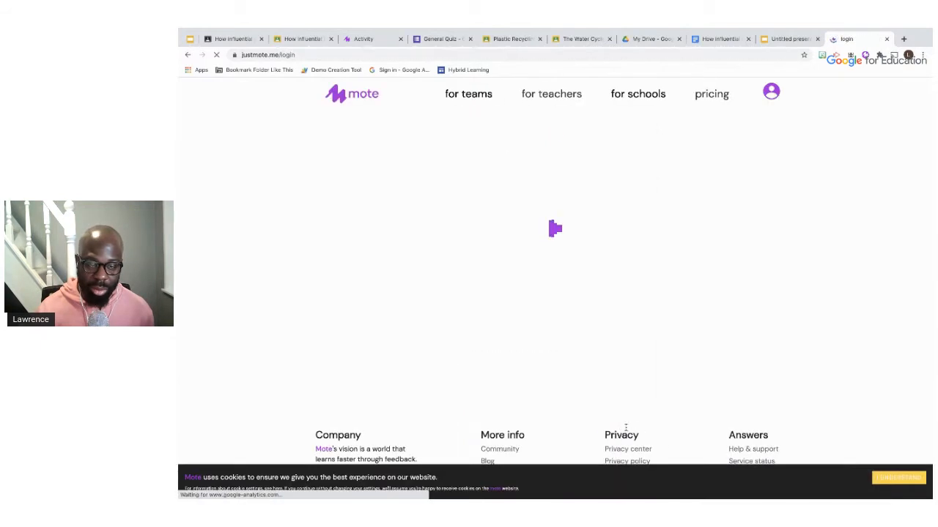
Record a Mote voice note of about 6 seconds, insert it on the title slide and inspect its audio playback options
{"action": "left_click", "coordinate": [777, 40]}
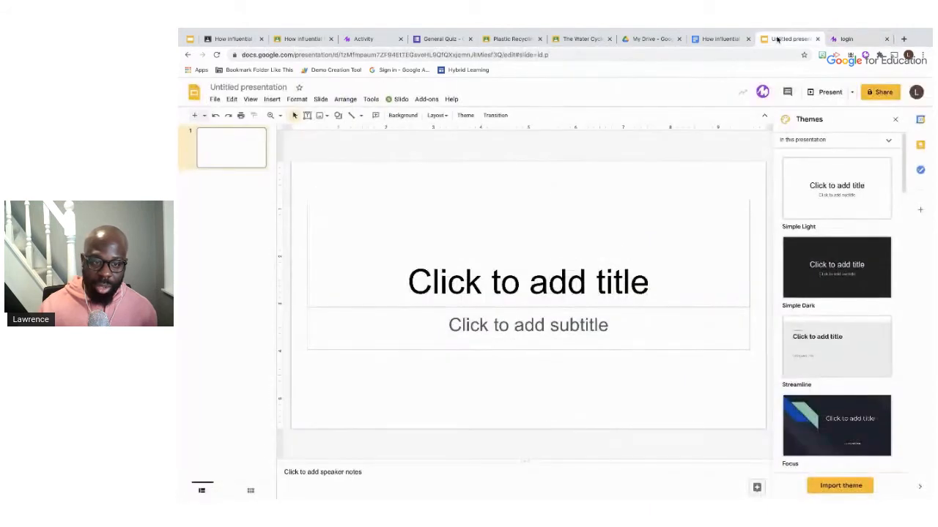
{"action": "left_click", "coordinate": [763, 93]}
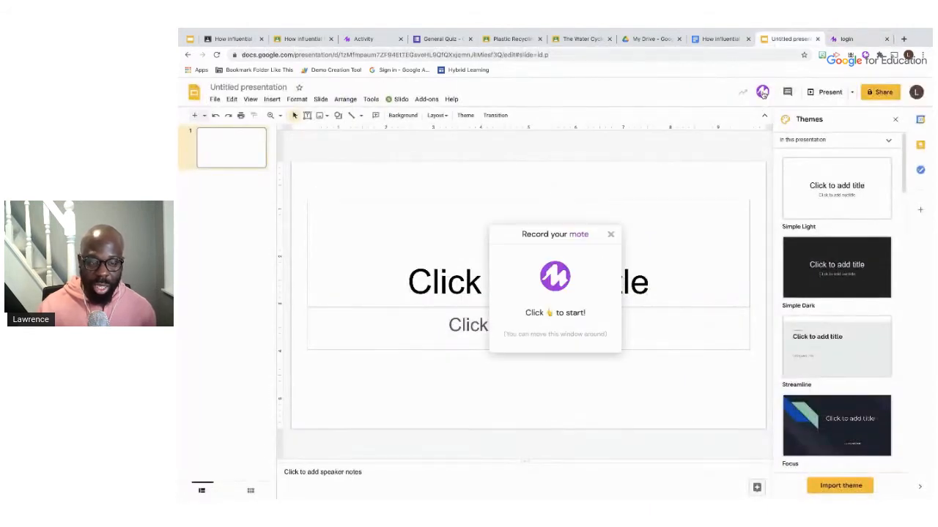
{"action": "left_click", "coordinate": [556, 282]}
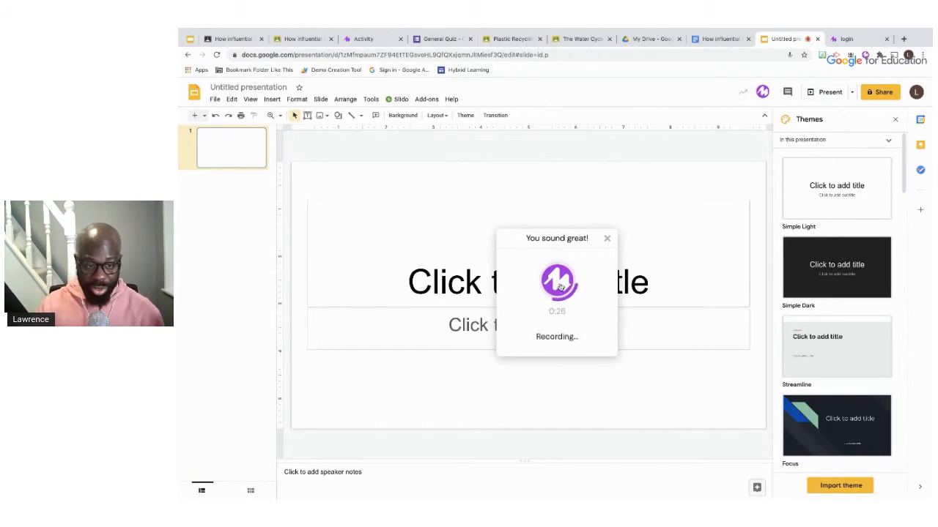
{"action": "left_click", "coordinate": [557, 283]}
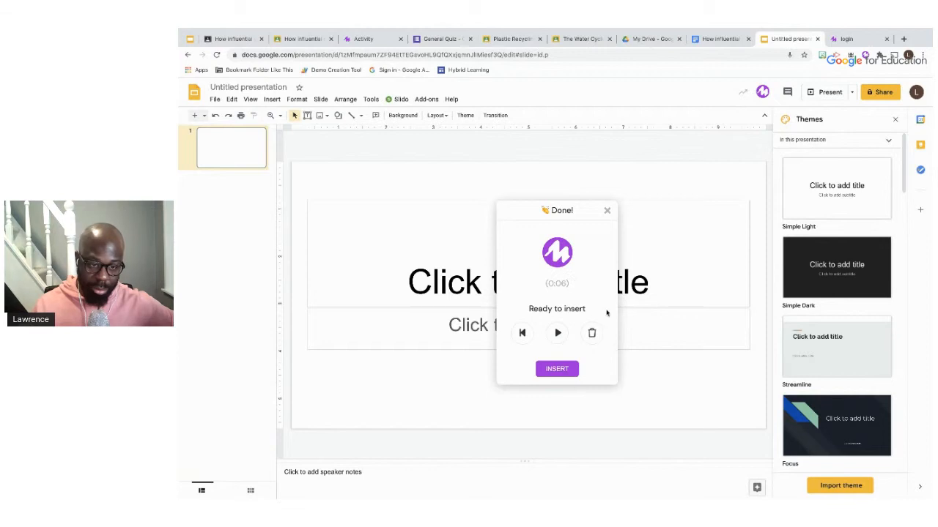
{"action": "left_click", "coordinate": [566, 370]}
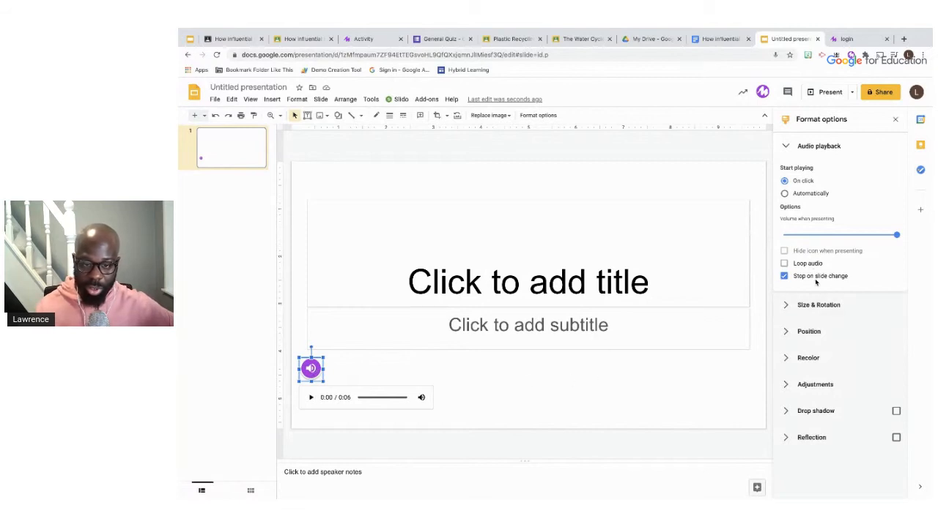
{"action": "scroll", "coordinate": [800, 280], "scroll_direction": "up", "scroll_amount": 5}
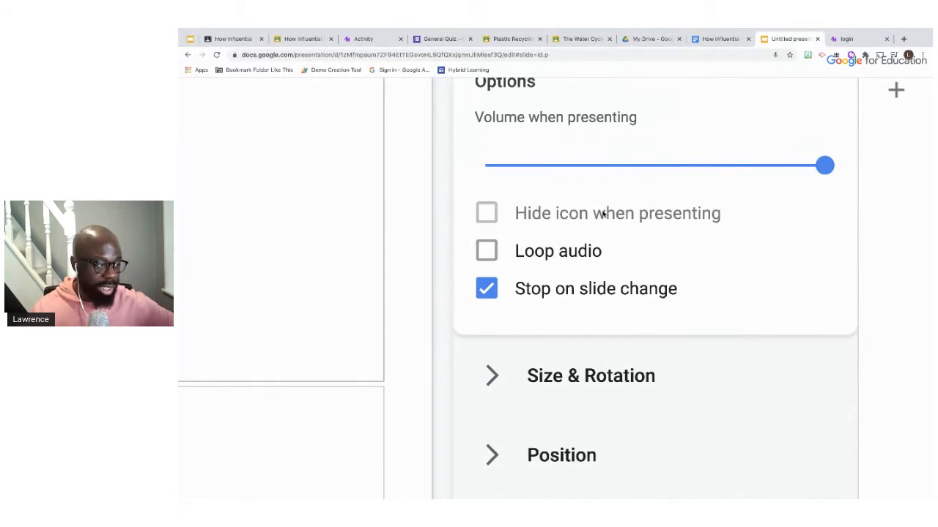
{"action": "scroll", "coordinate": [602, 213], "scroll_direction": "down", "scroll_amount": 10}
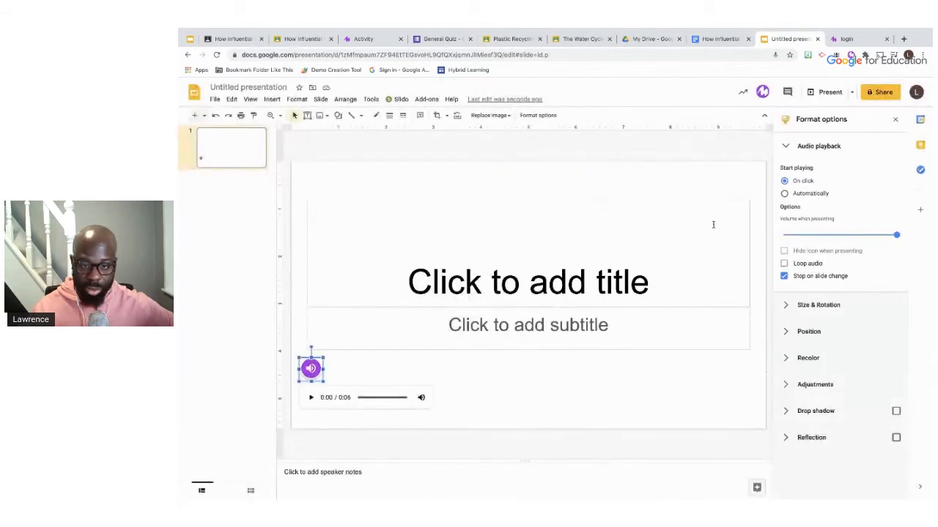
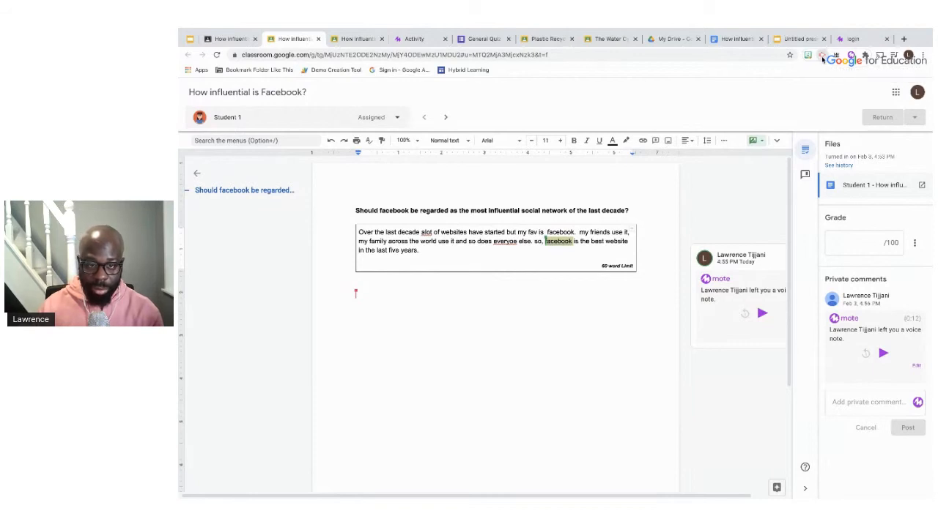
Start a Screencastify browser-tab recording of Student 1's Facebook answer with the microphone on and the webcam embedded
{"action": "left_click", "coordinate": [822, 59]}
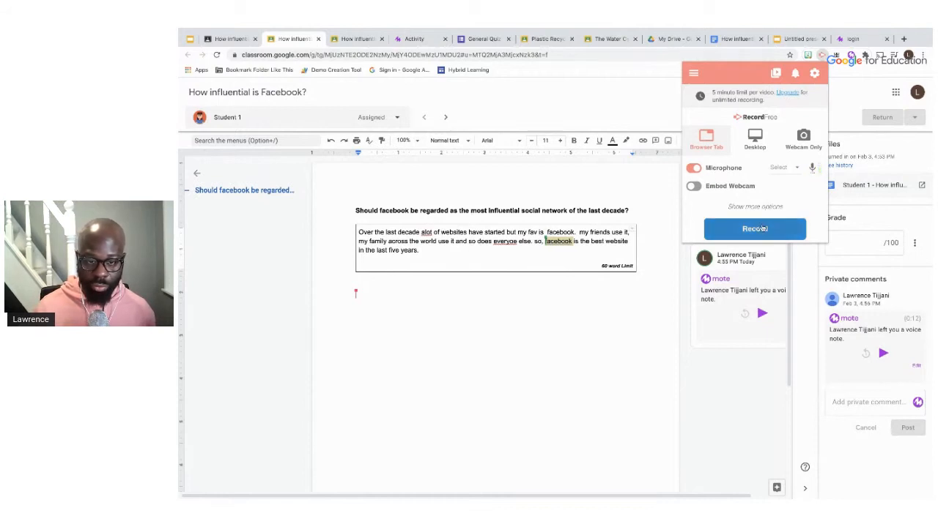
{"action": "left_click", "coordinate": [695, 187]}
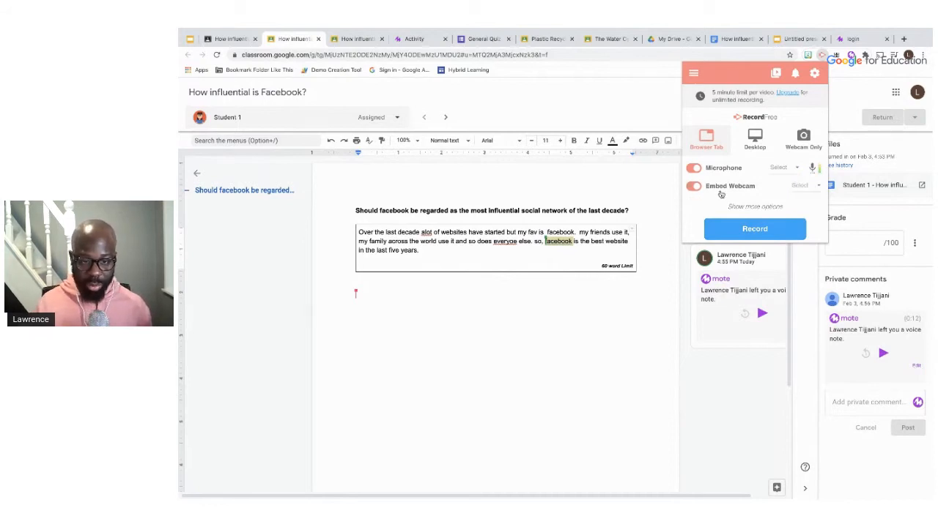
{"action": "left_click", "coordinate": [754, 229]}
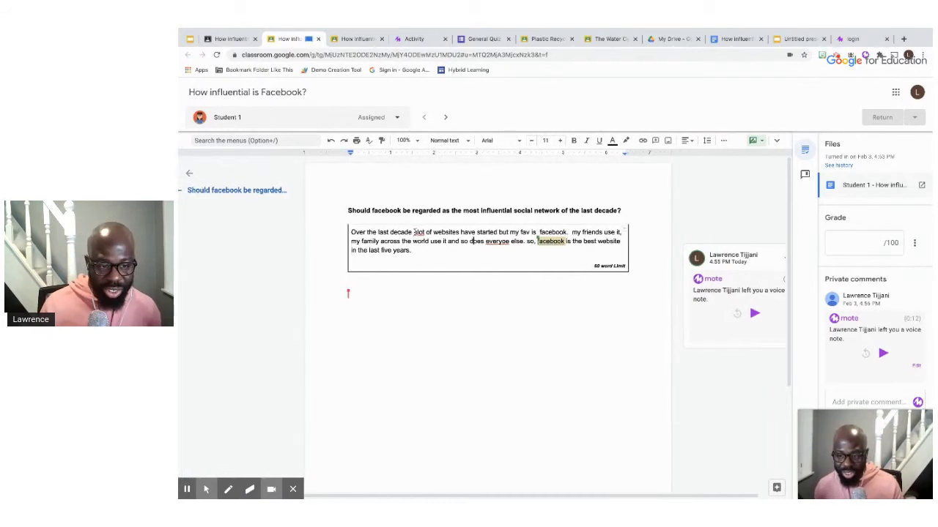
Suggest replacing "alot" with "a lot" and the lowercase f in the first "facebook" with a capital F
{"action": "double_click", "coordinate": [416, 232]}
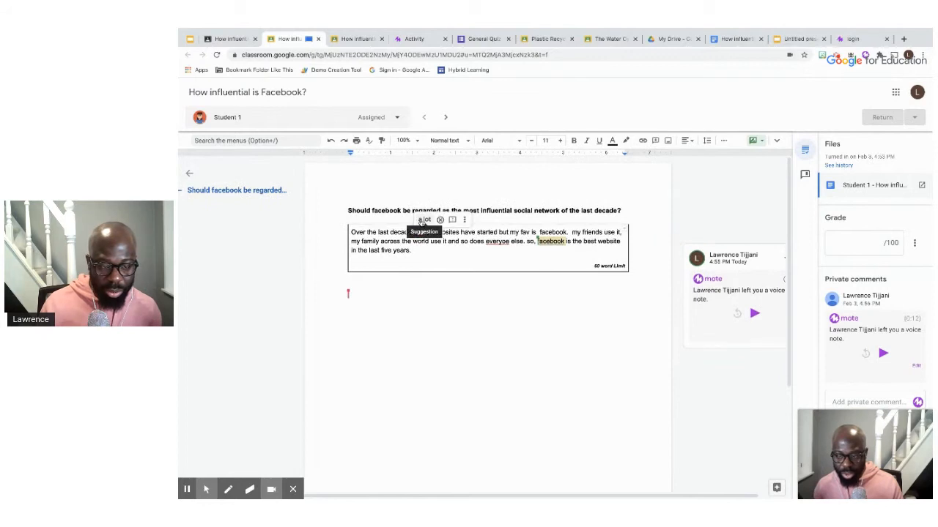
{"action": "type", "text": "a lot"}
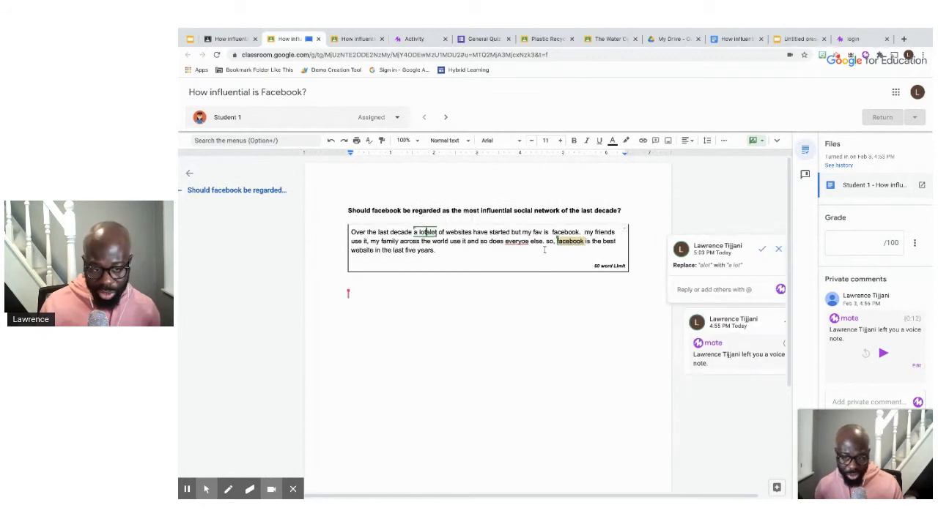
{"action": "left_click", "coordinate": [555, 233]}
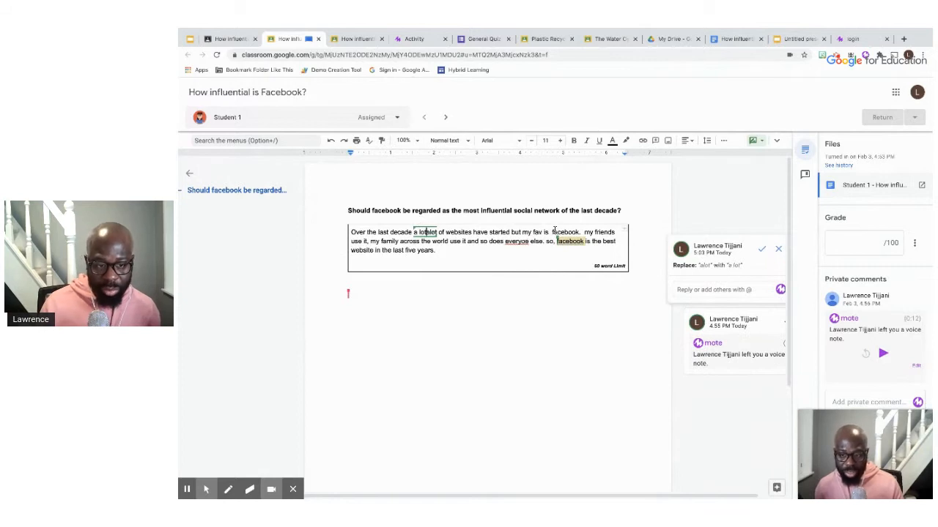
{"action": "type", "text": "F"}
{"action": "key", "text": "Delete"}
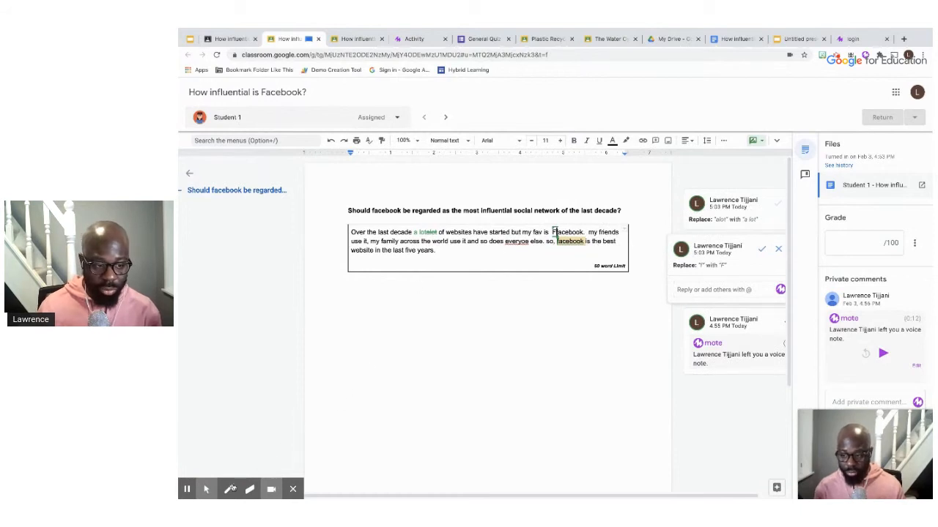
Underline the misspelled word "everyoe" in red with the recorder's pen tool
{"action": "left_click", "coordinate": [228, 489]}
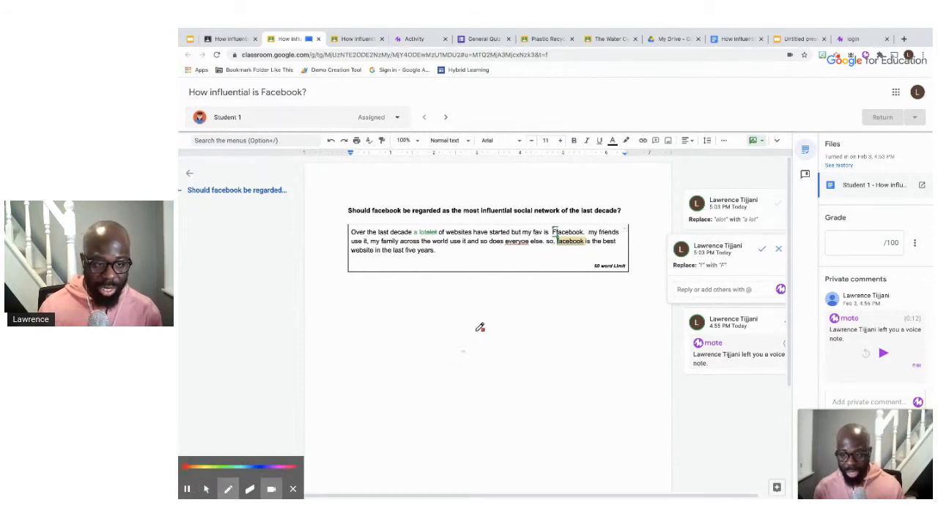
{"action": "left_click_drag", "start_coordinate": [505, 247], "coordinate": [542, 246]}
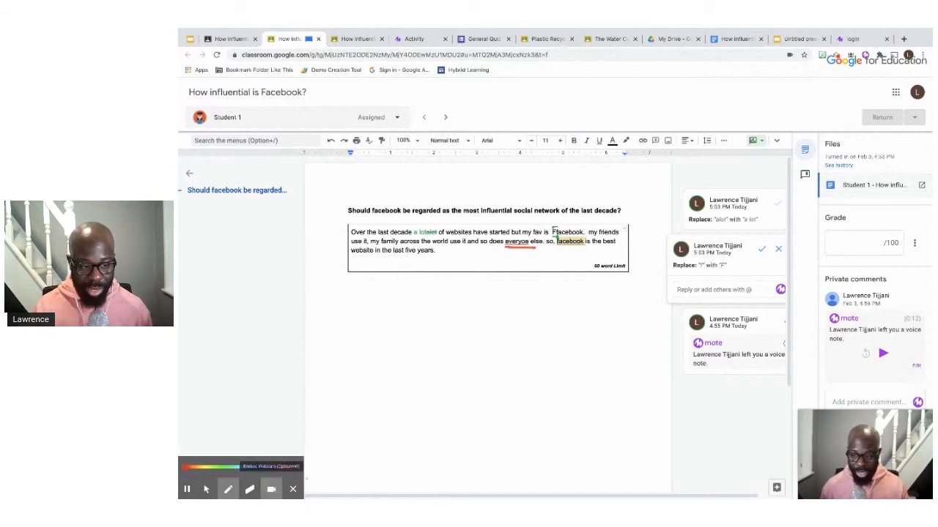
Stop the browser-tab recording and expand the full list of sharing options for the finished video
{"action": "left_click", "coordinate": [188, 491]}
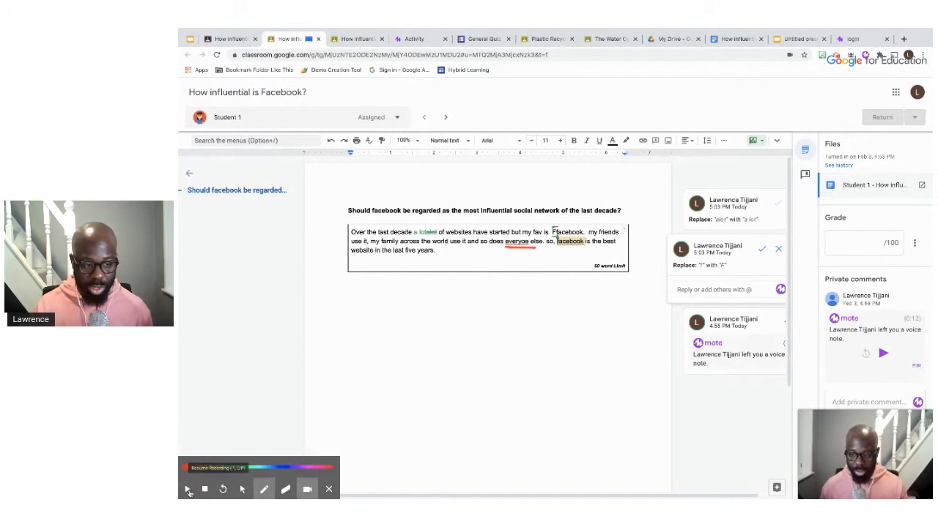
{"action": "left_click", "coordinate": [206, 491]}
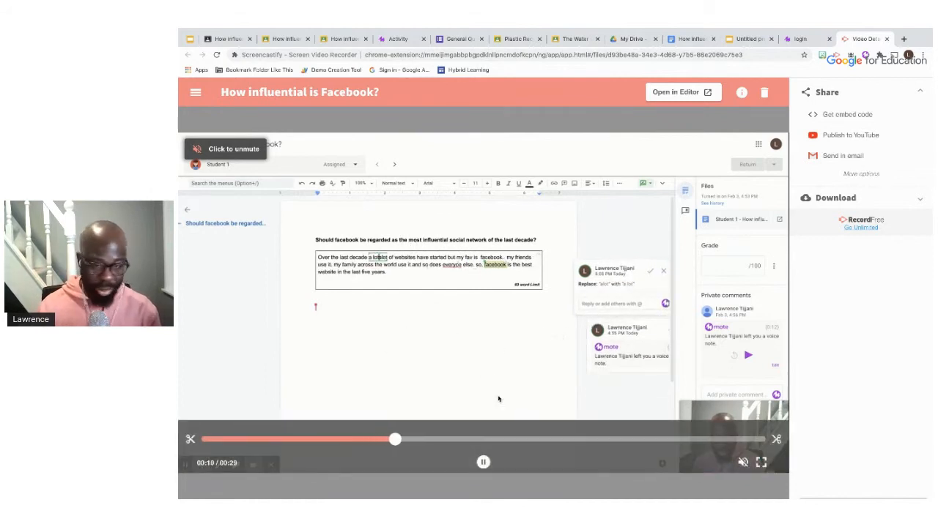
{"action": "left_click", "coordinate": [873, 100]}
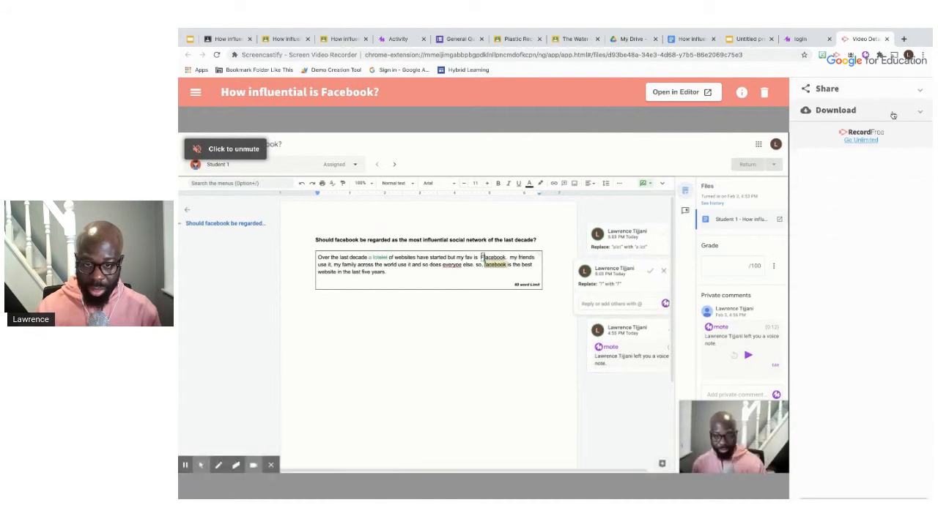
{"action": "left_click", "coordinate": [871, 90]}
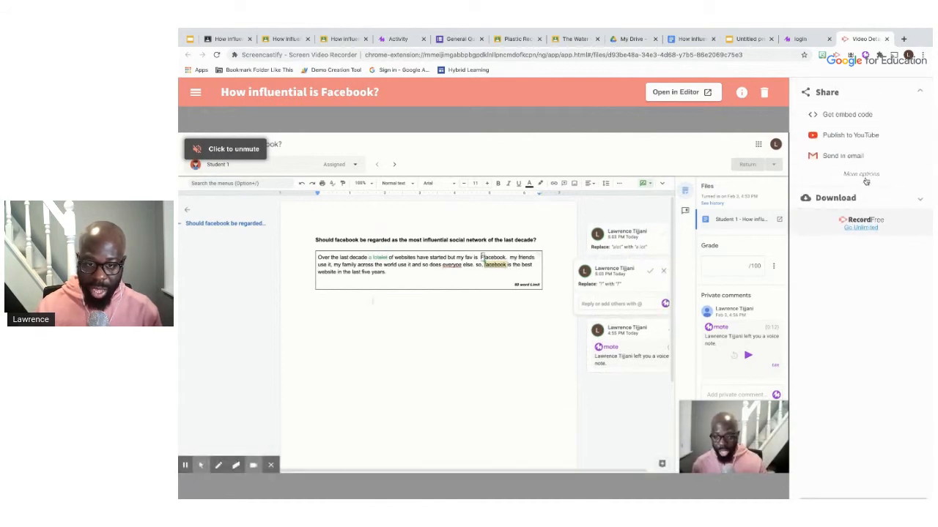
{"action": "left_click", "coordinate": [861, 174]}
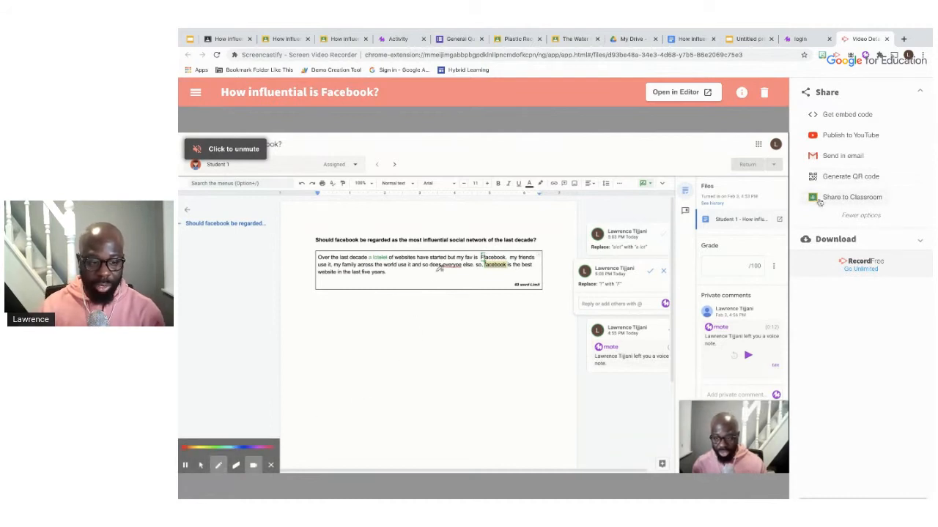
Open the Share to Classroom page for the video and close it without choosing a class
{"action": "mouse_move", "coordinate": [505, 284]}
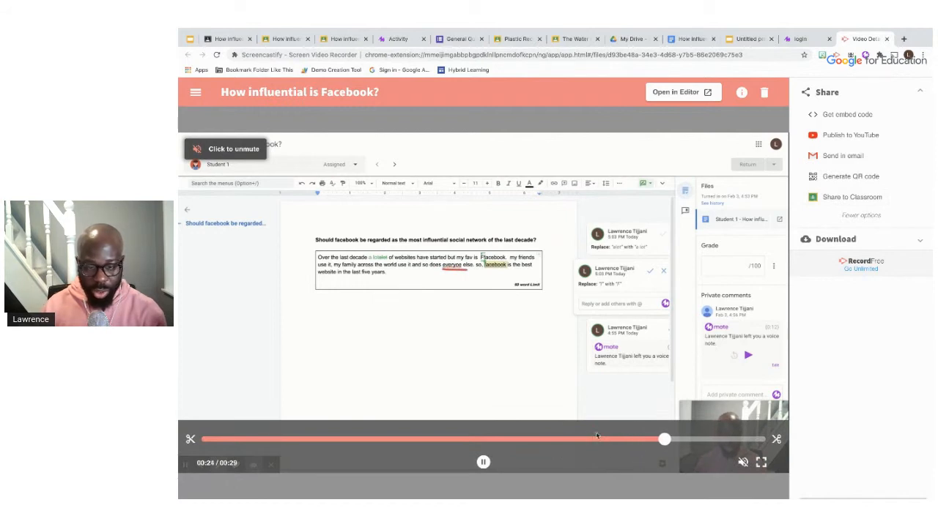
{"action": "left_click", "coordinate": [854, 198]}
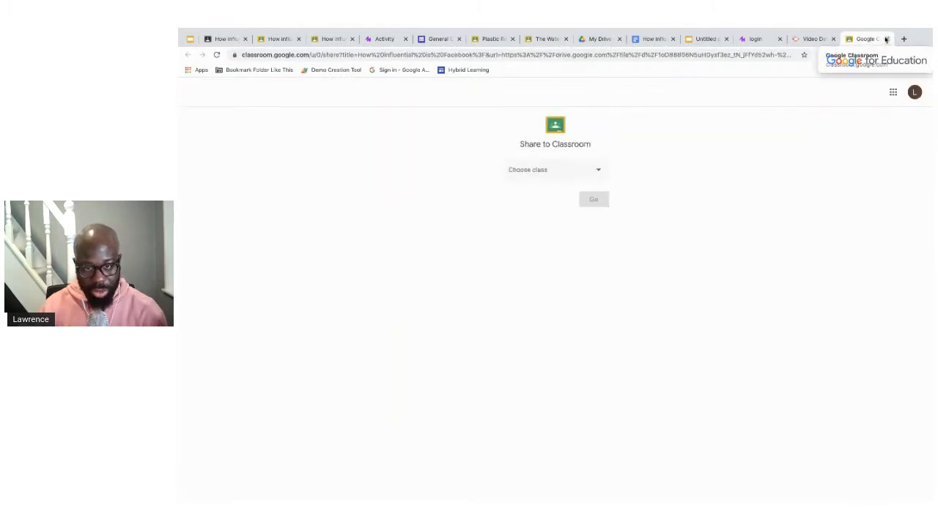
{"action": "left_click", "coordinate": [886, 39]}
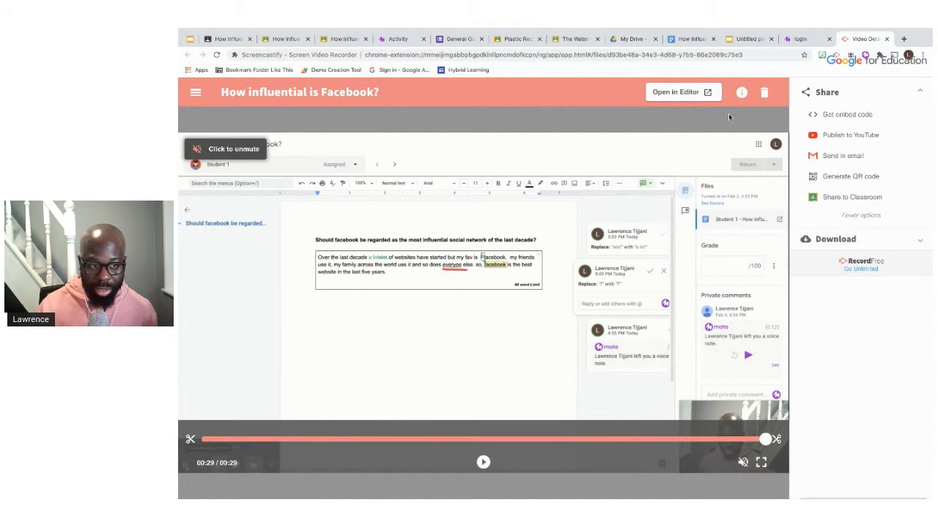
Return to Student 1's Facebook worksheet in Classroom and start a private comment
{"action": "left_click", "coordinate": [673, 53]}
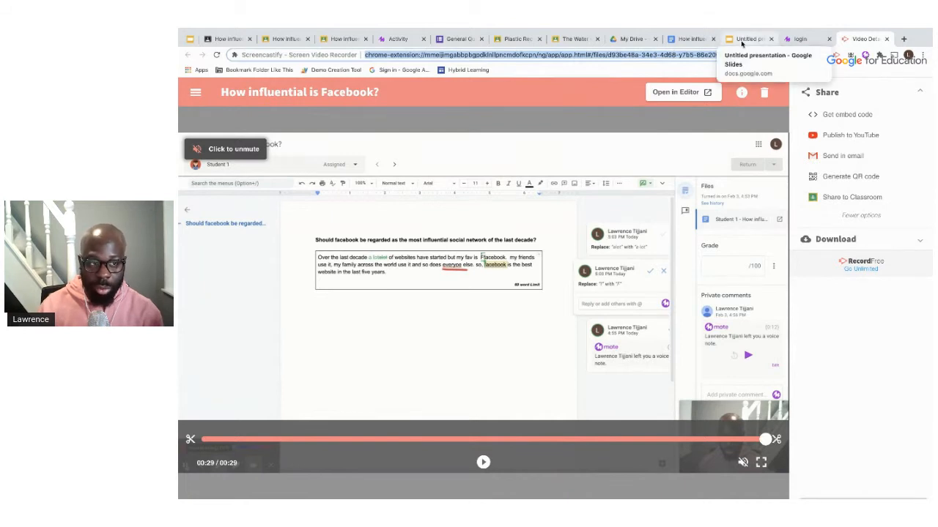
{"action": "left_click", "coordinate": [287, 41]}
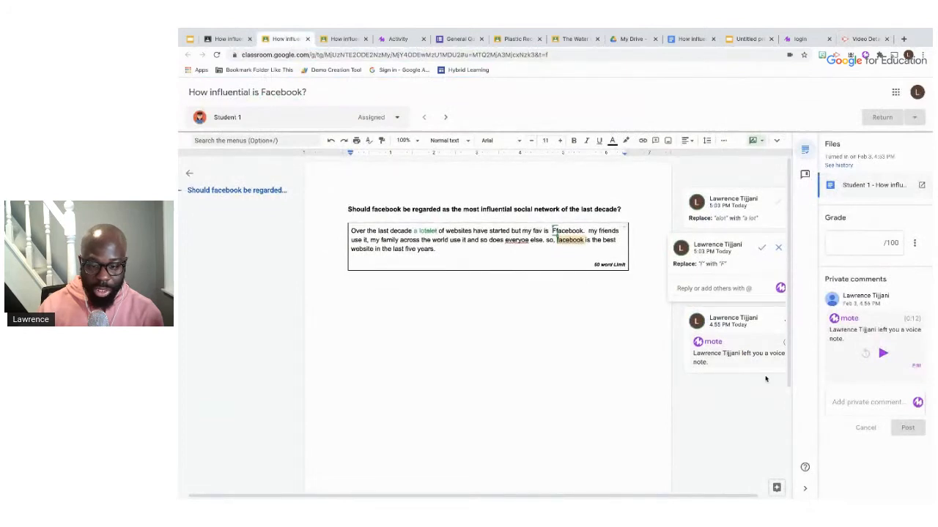
{"action": "left_click", "coordinate": [862, 401]}
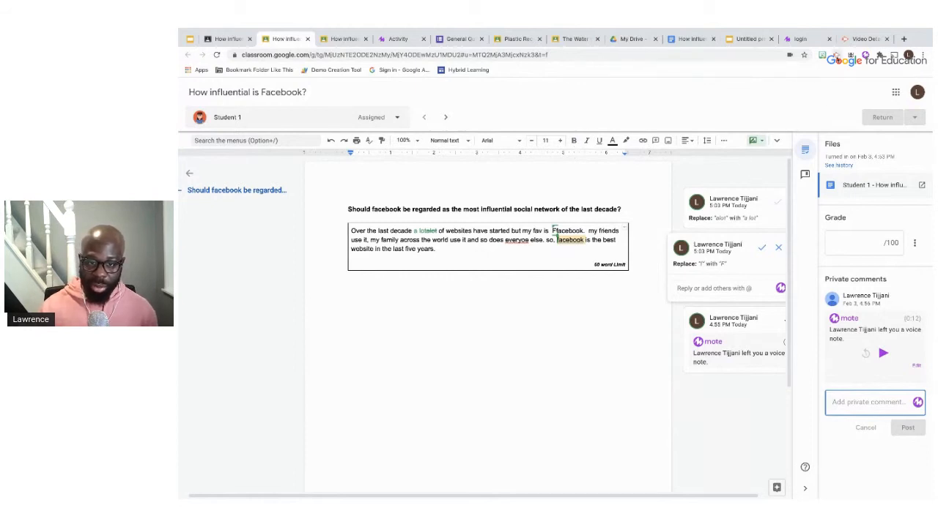
Record a webcam-only Screencastify video of about 17 seconds with the microphone off
{"action": "left_click", "coordinate": [836, 56]}
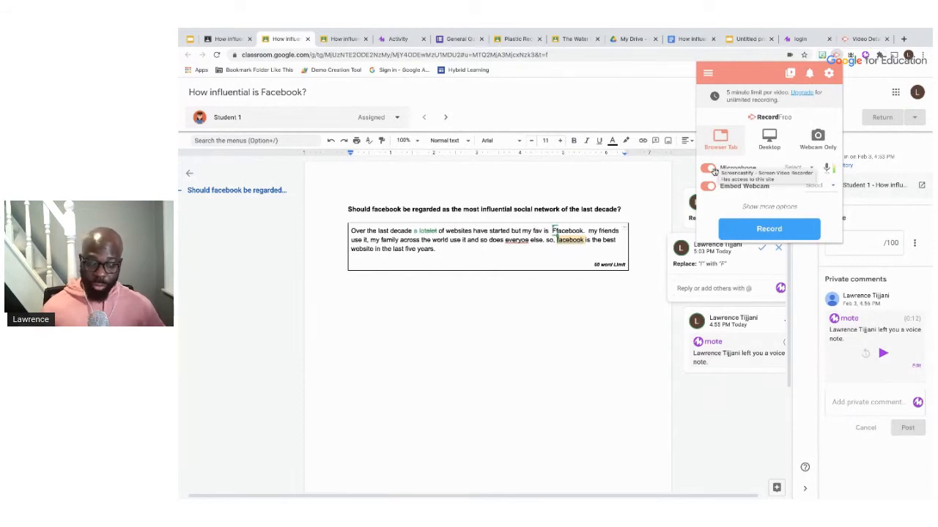
{"action": "left_click", "coordinate": [714, 176]}
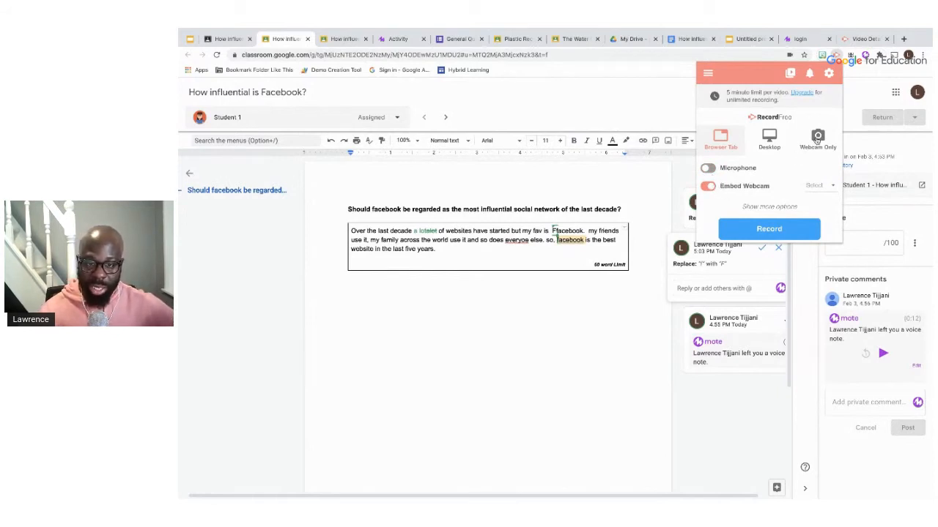
{"action": "left_click", "coordinate": [820, 139]}
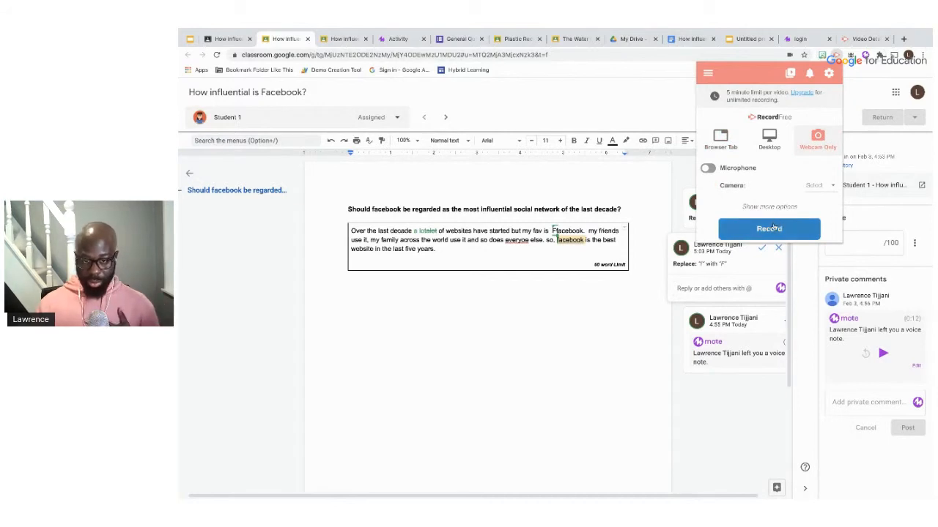
{"action": "left_click", "coordinate": [770, 228]}
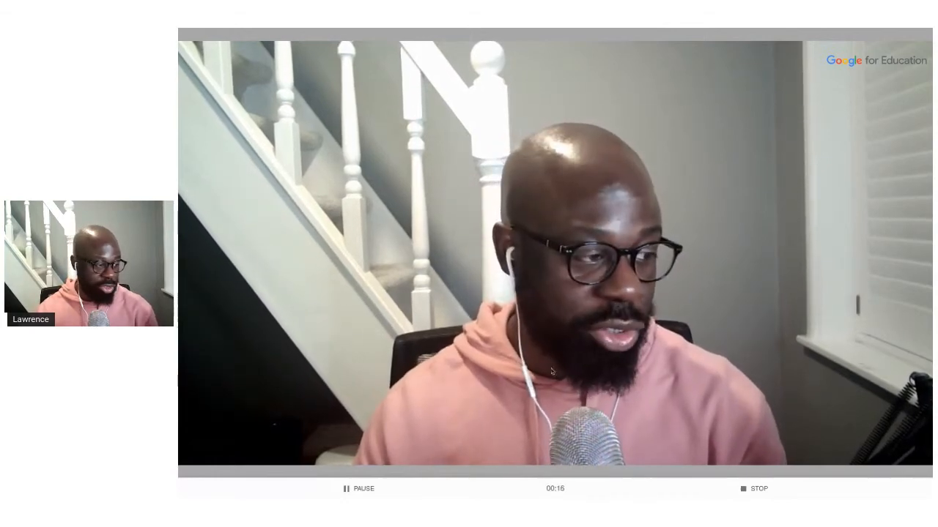
{"action": "left_click", "coordinate": [748, 488]}
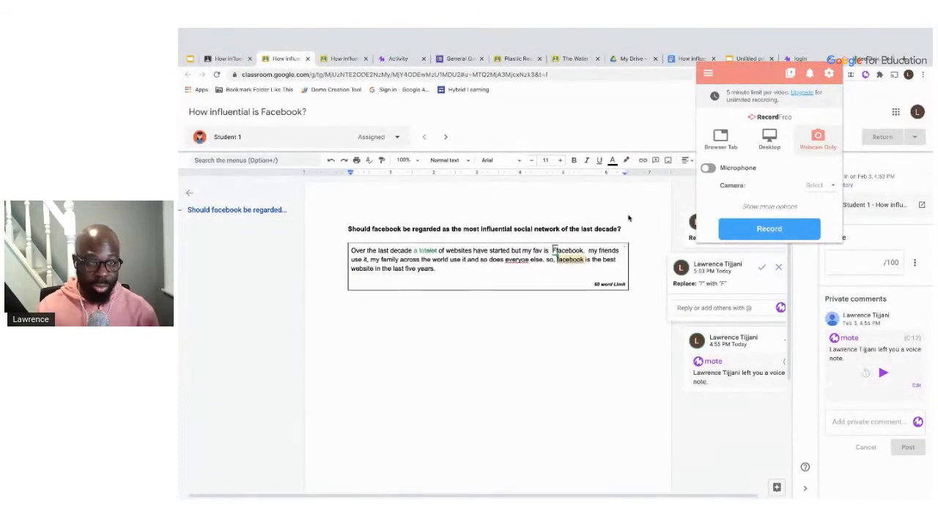
Rename the webcam recording as MFL and copy its shareable Google Drive link
{"action": "left_click", "coordinate": [857, 107]}
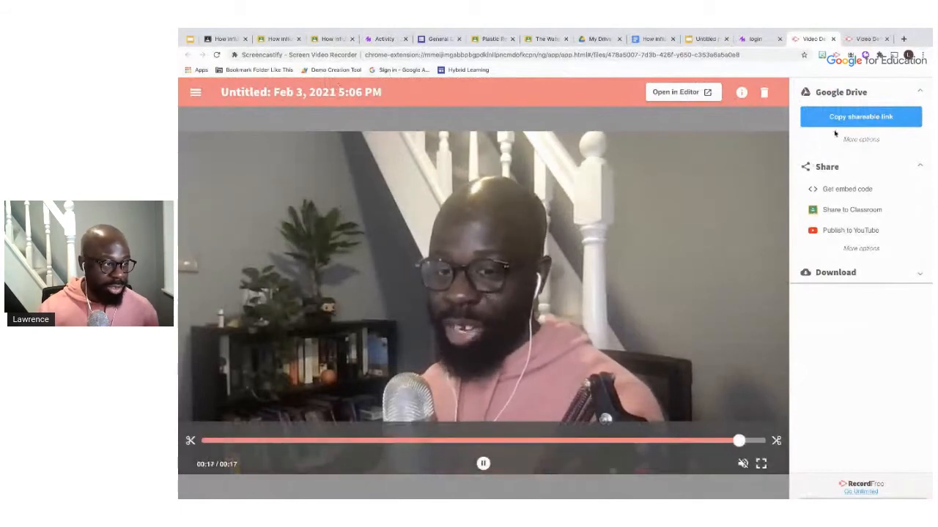
{"action": "left_click", "coordinate": [377, 98]}
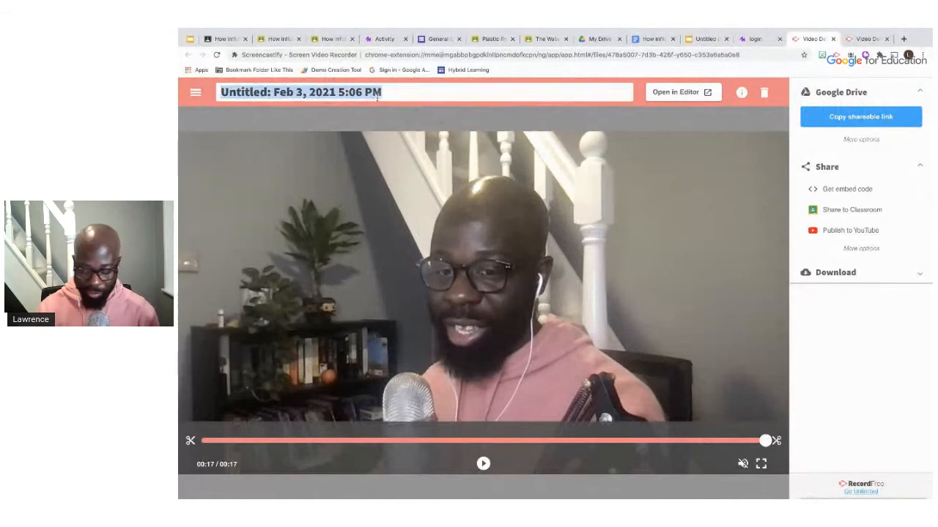
{"action": "type", "text": "MFL"}
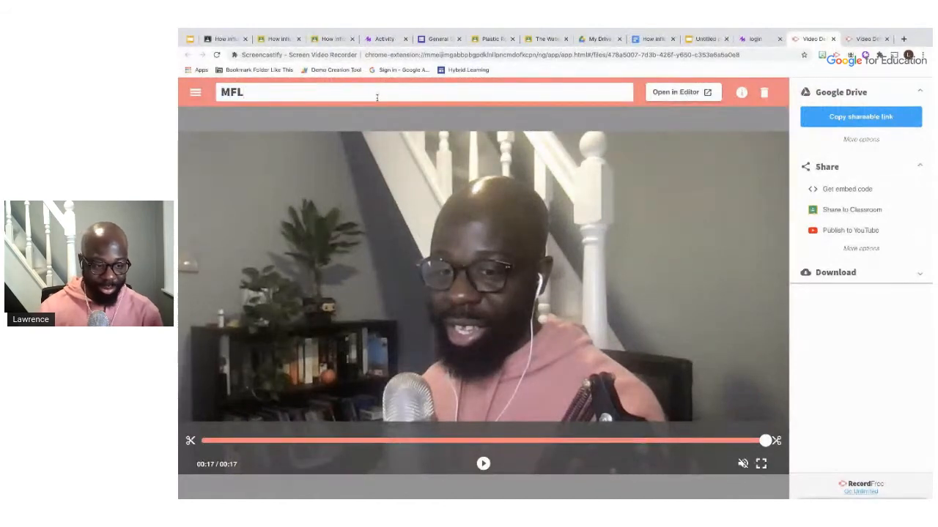
{"action": "left_click", "coordinate": [837, 124]}
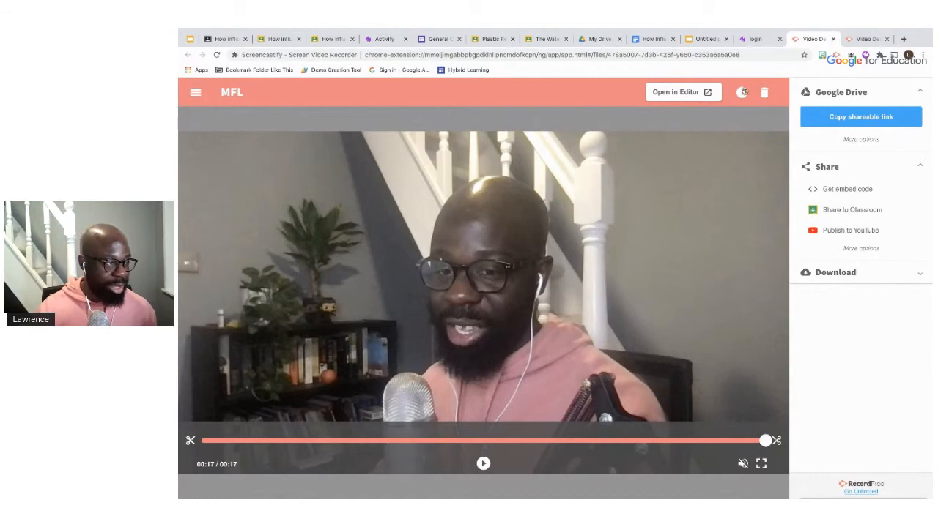
Return to the student work overview of the "How influential is Facebook?" assignment
{"action": "left_click", "coordinate": [222, 38]}
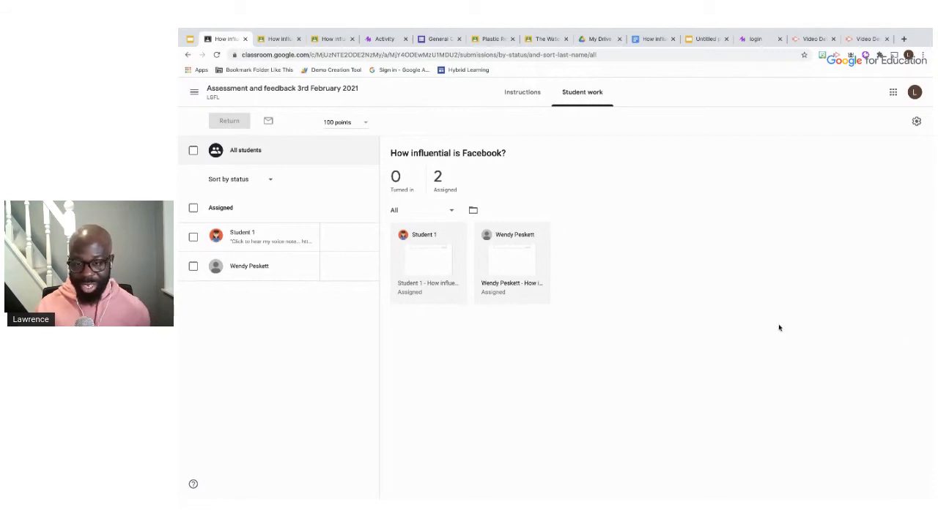
{"action": "scroll", "coordinate": [703, 294], "scroll_direction": "up", "scroll_amount": 1}
{"action": "scroll", "coordinate": [703, 294], "scroll_direction": "down", "scroll_amount": 1}
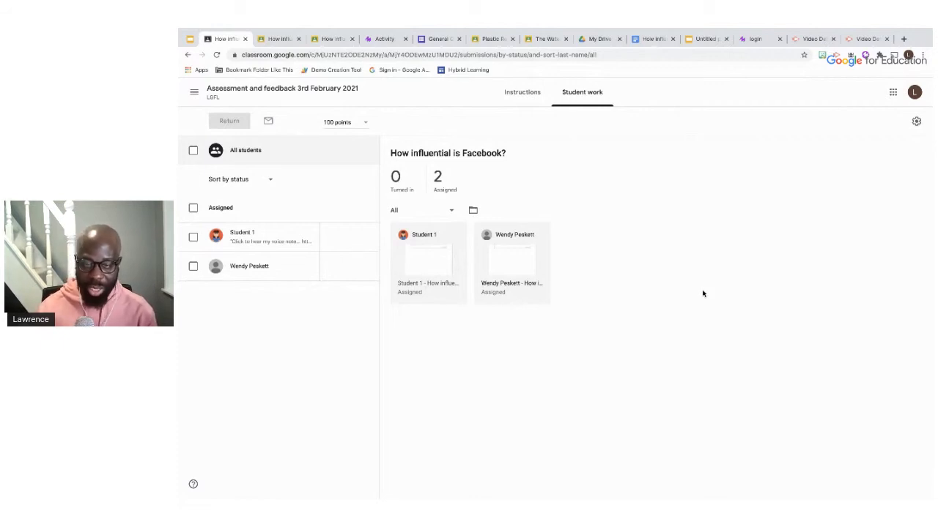
{"action": "mouse_move", "coordinate": [799, 29]}
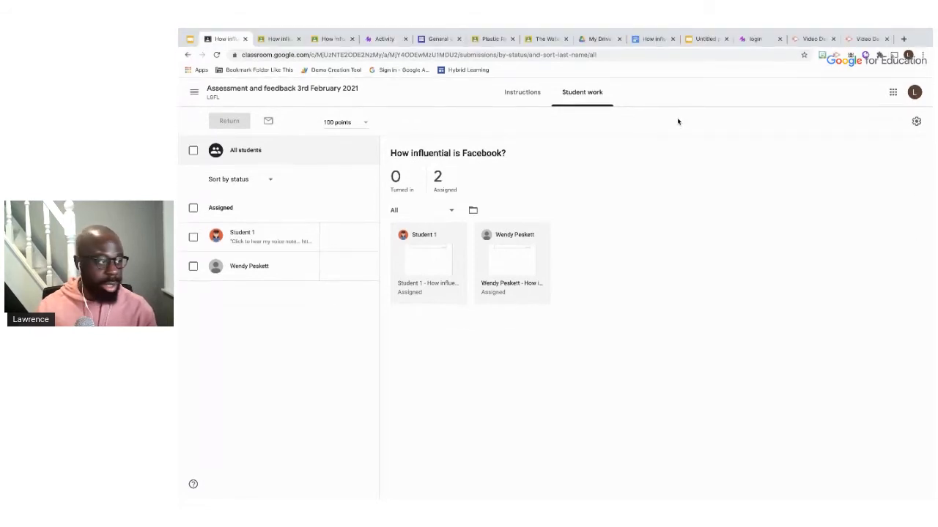
{"action": "left_click", "coordinate": [855, 41]}
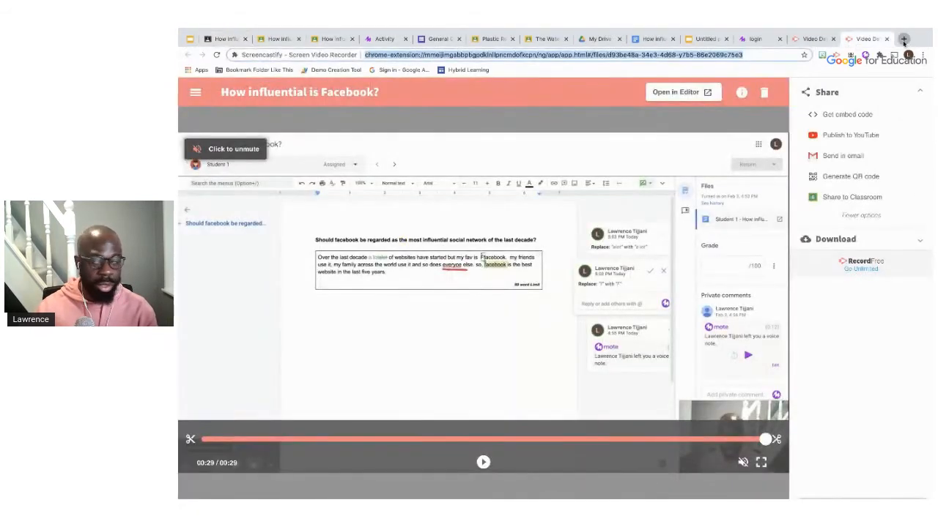
{"action": "left_click", "coordinate": [903, 38]}
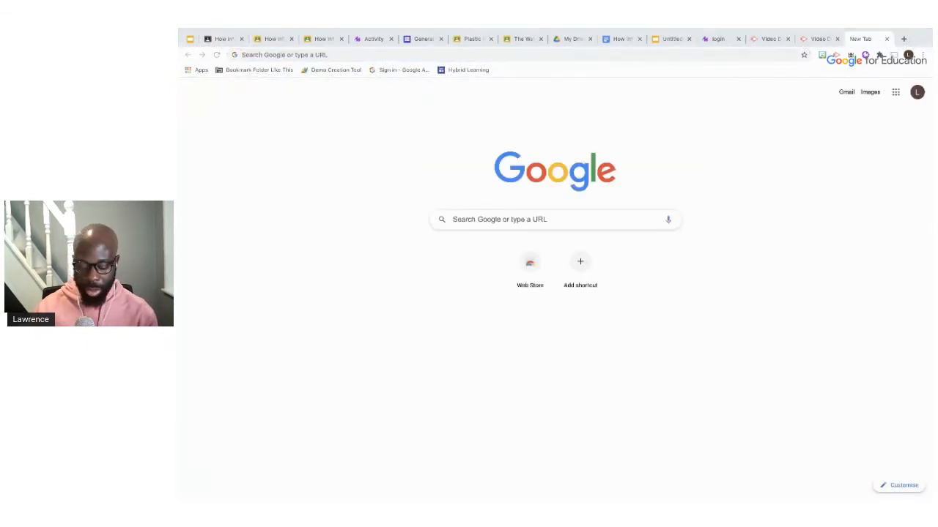
{"action": "left_click", "coordinate": [620, 54]}
{"action": "type", "text": "https://edpuzzle.com/home"}
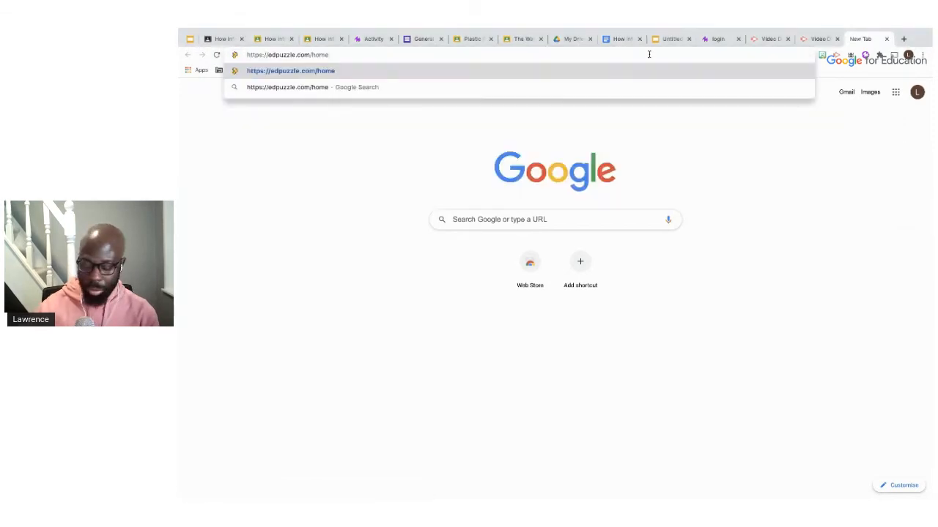
{"action": "key", "text": "Return"}
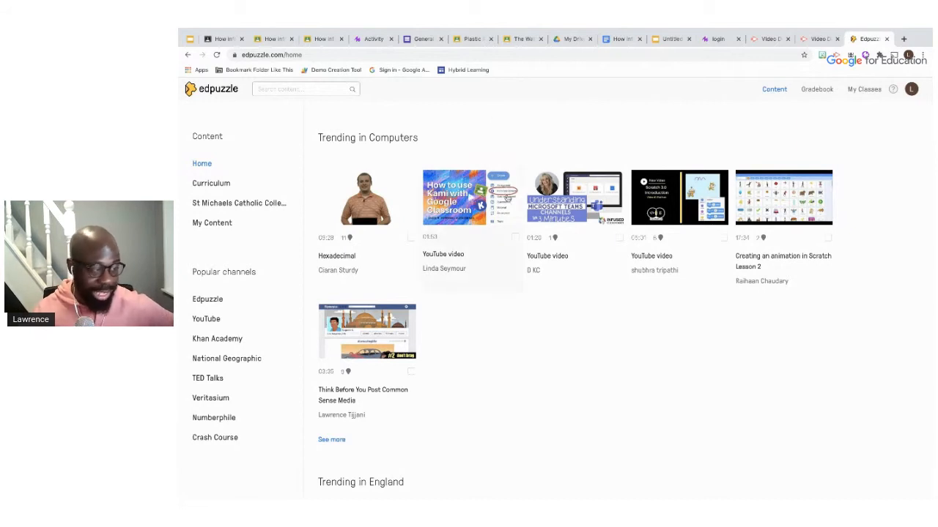
Look through Edpuzzle's trending videos, curriculum, the St Michaels Catholic College content and the teacher's own content
{"action": "scroll", "coordinate": [440, 253], "scroll_direction": "down", "scroll_amount": 1}
{"action": "scroll", "coordinate": [403, 266], "scroll_direction": "up", "scroll_amount": 1}
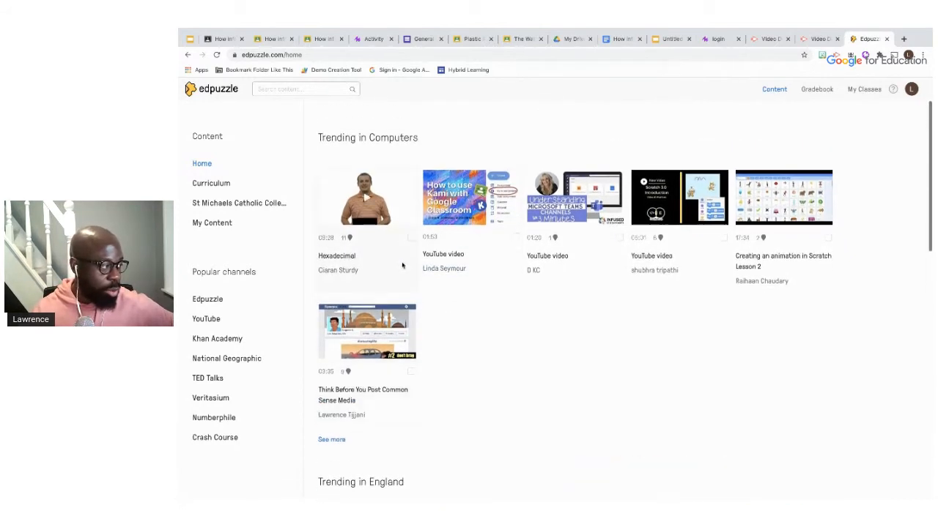
{"action": "left_click", "coordinate": [217, 184]}
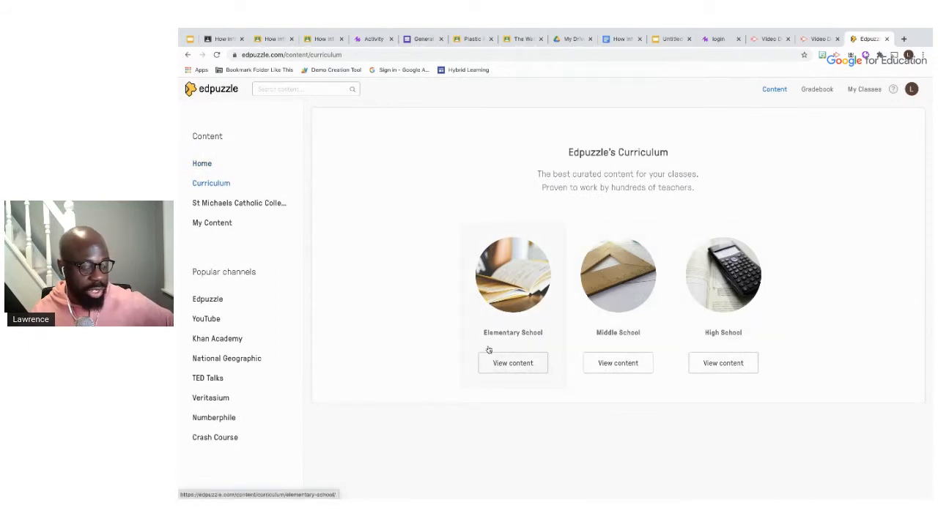
{"action": "left_click", "coordinate": [224, 203]}
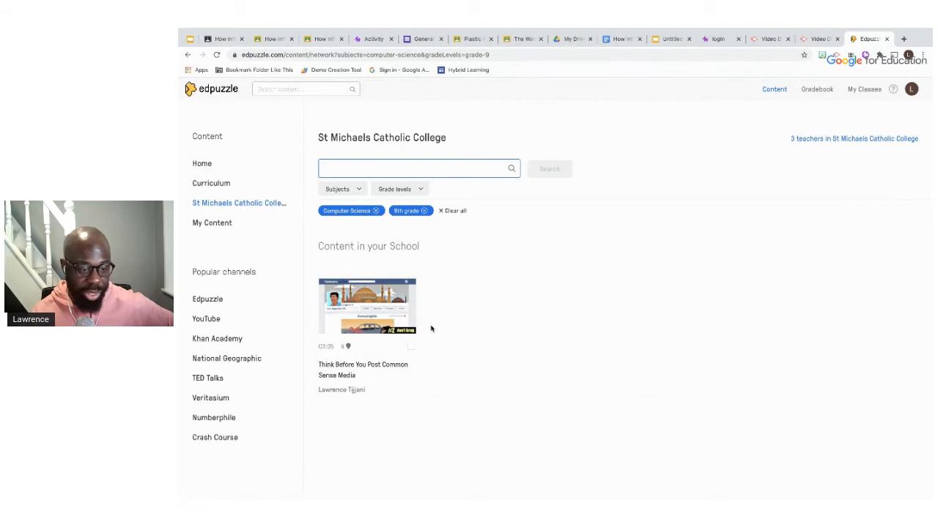
{"action": "left_click", "coordinate": [213, 224]}
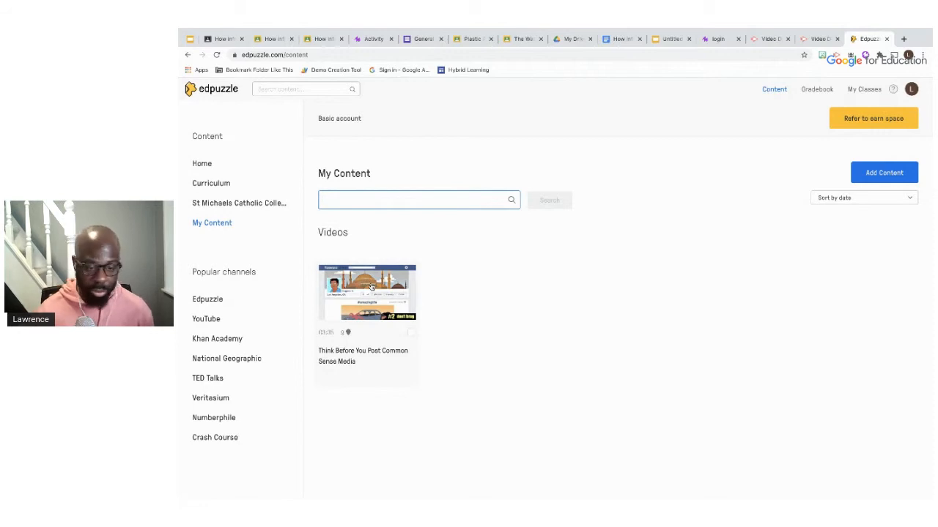
Open the Think Before You Post Common Sense Media video and review its embedded multiple-choice questions in the assigned-video editor, then finish
{"action": "left_click", "coordinate": [389, 283]}
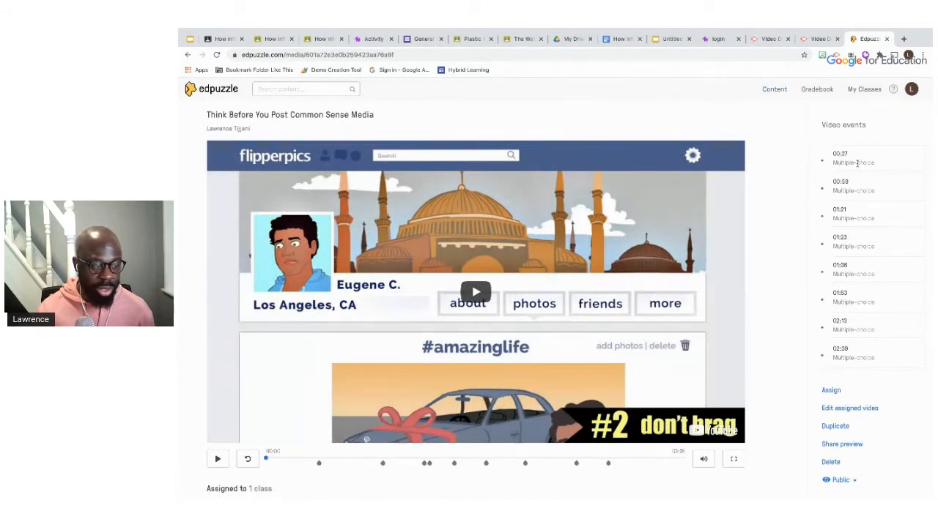
{"action": "scroll", "coordinate": [856, 213], "scroll_direction": "down", "scroll_amount": 1}
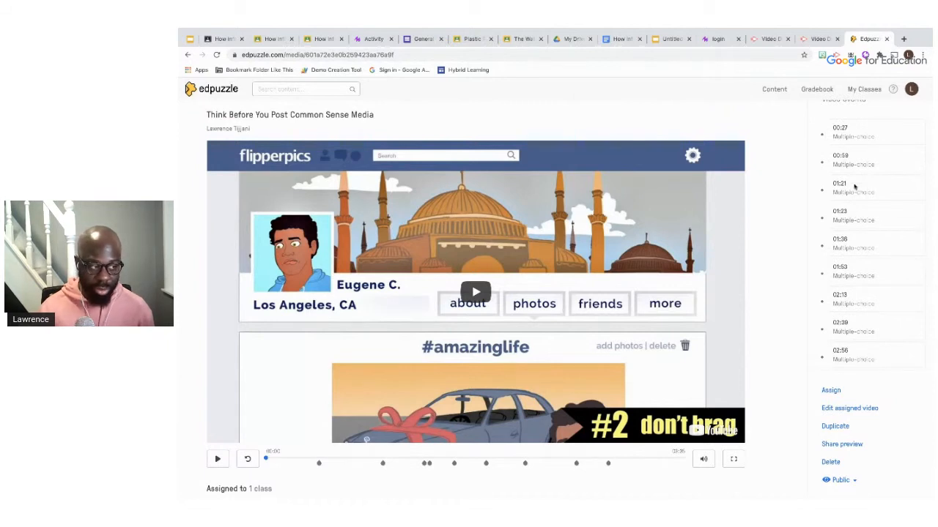
{"action": "left_click", "coordinate": [843, 411]}
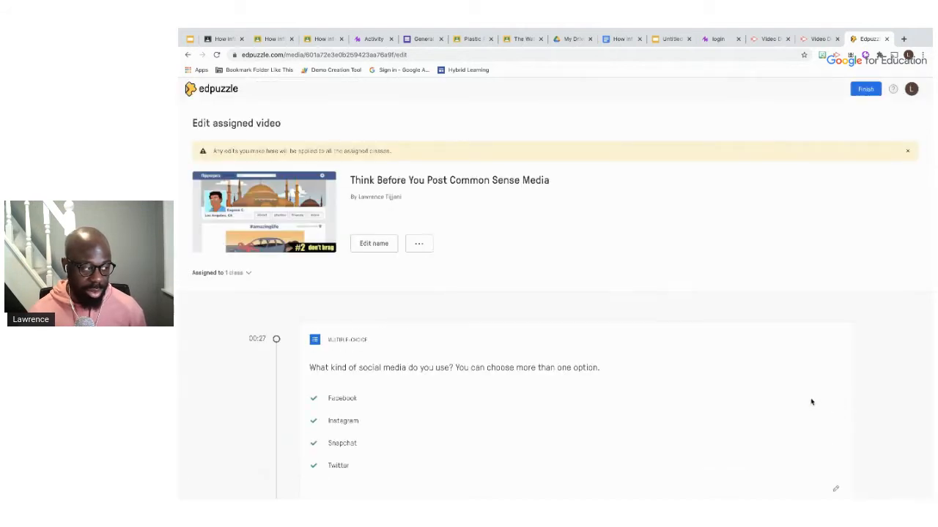
{"action": "scroll", "coordinate": [712, 367], "scroll_direction": "down", "scroll_amount": 1}
{"action": "scroll", "coordinate": [712, 368], "scroll_direction": "down", "scroll_amount": 2}
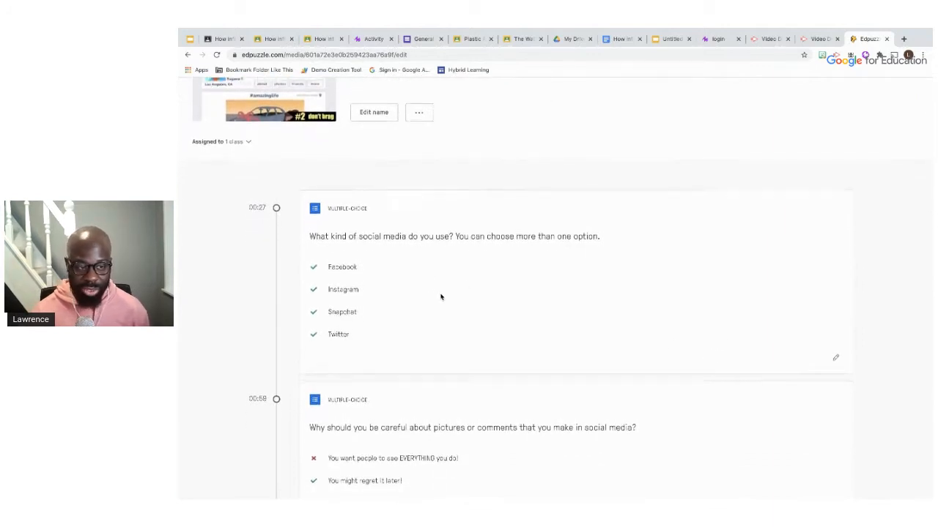
{"action": "scroll", "coordinate": [441, 297], "scroll_direction": "up", "scroll_amount": 3}
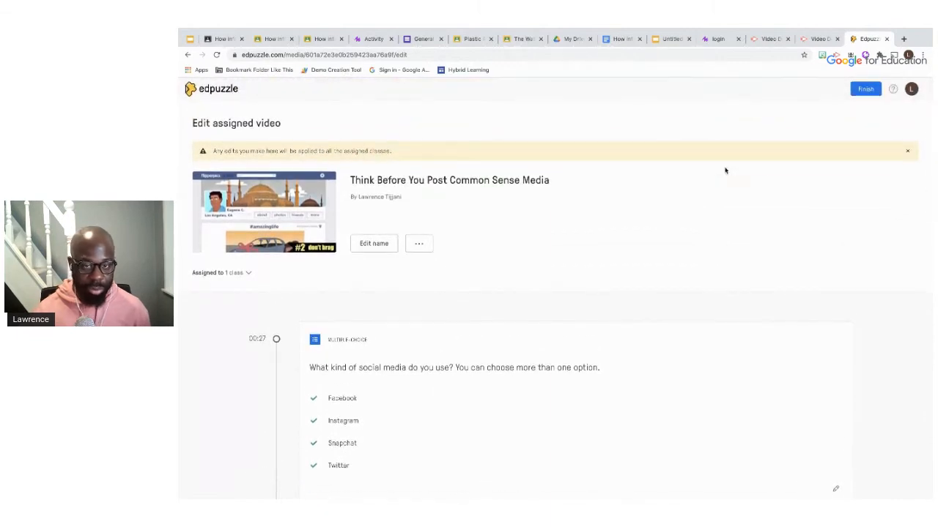
{"action": "left_click", "coordinate": [865, 89]}
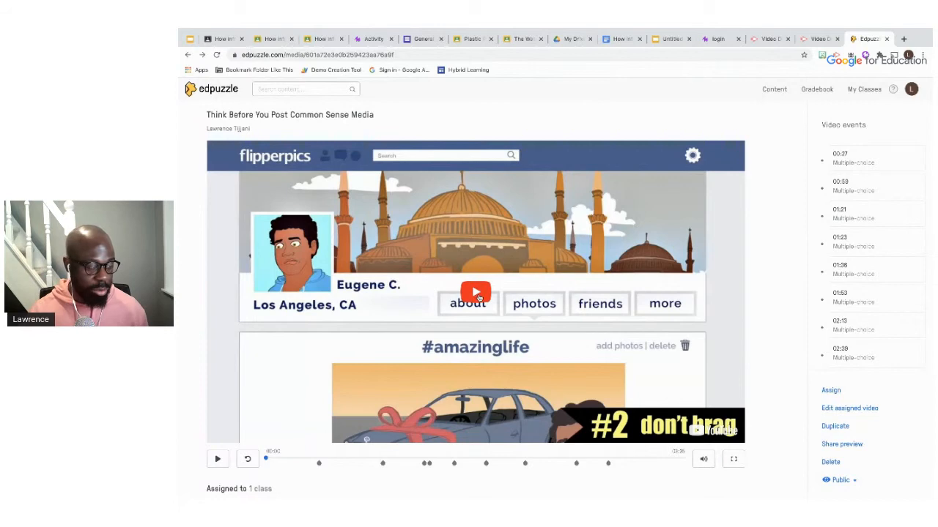
Play the video to its first question, submit Facebook, Instagram, Snapchat and Twitter as answers, then continue and pause playback
{"action": "left_click", "coordinate": [477, 296]}
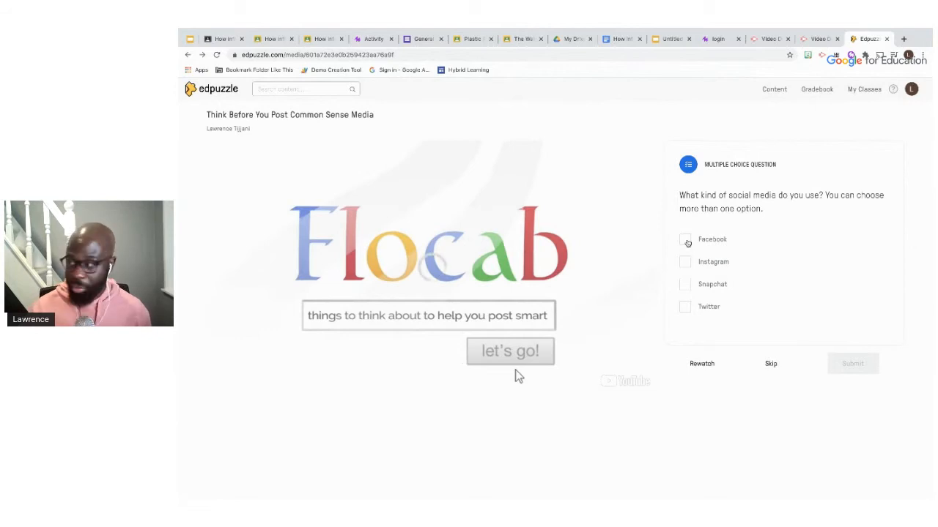
{"action": "left_click", "coordinate": [686, 241]}
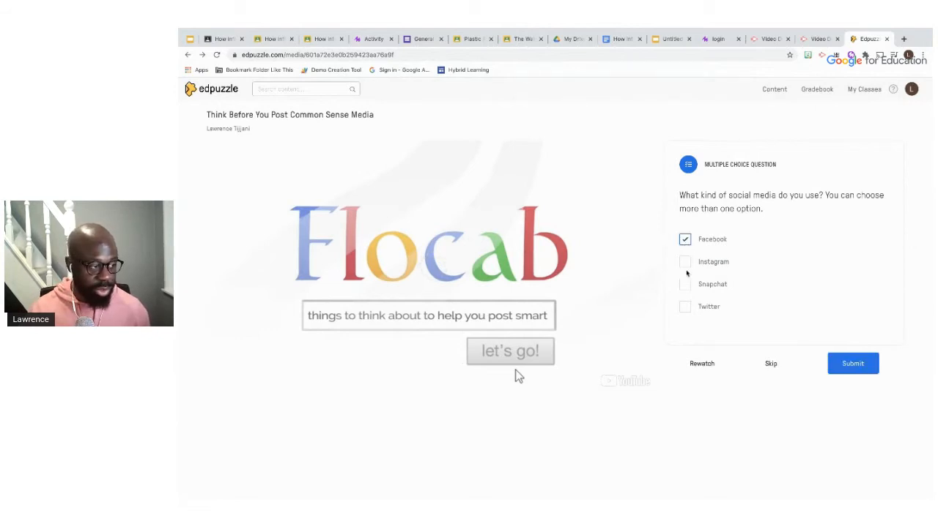
{"action": "left_click", "coordinate": [686, 284]}
{"action": "left_click", "coordinate": [686, 307]}
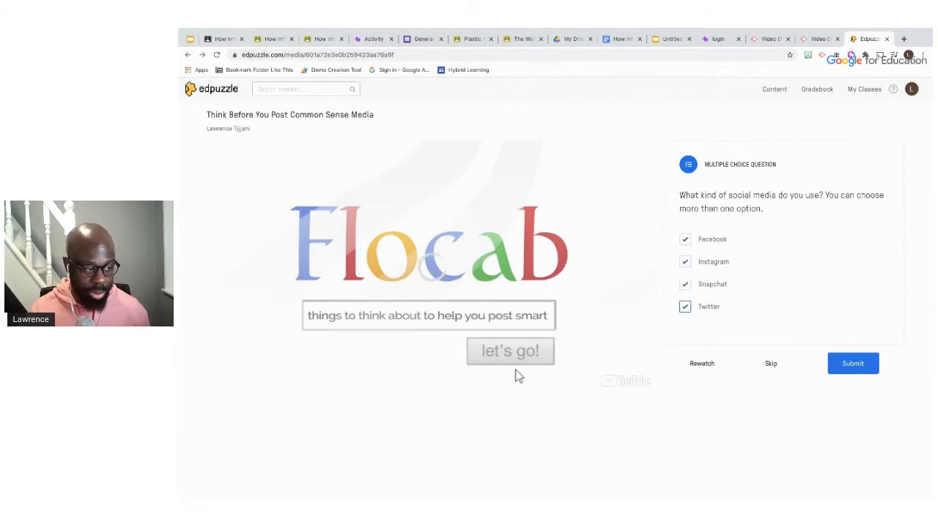
{"action": "left_click", "coordinate": [854, 363]}
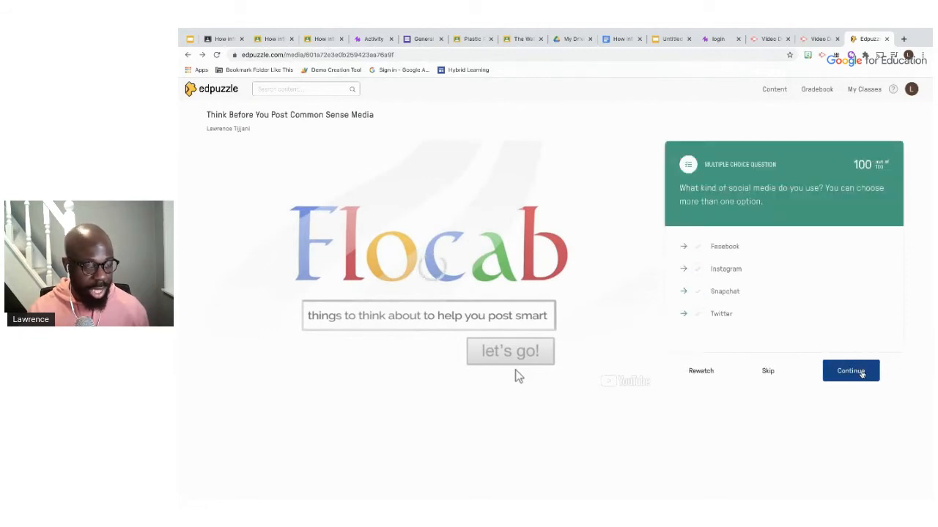
{"action": "left_click", "coordinate": [854, 368]}
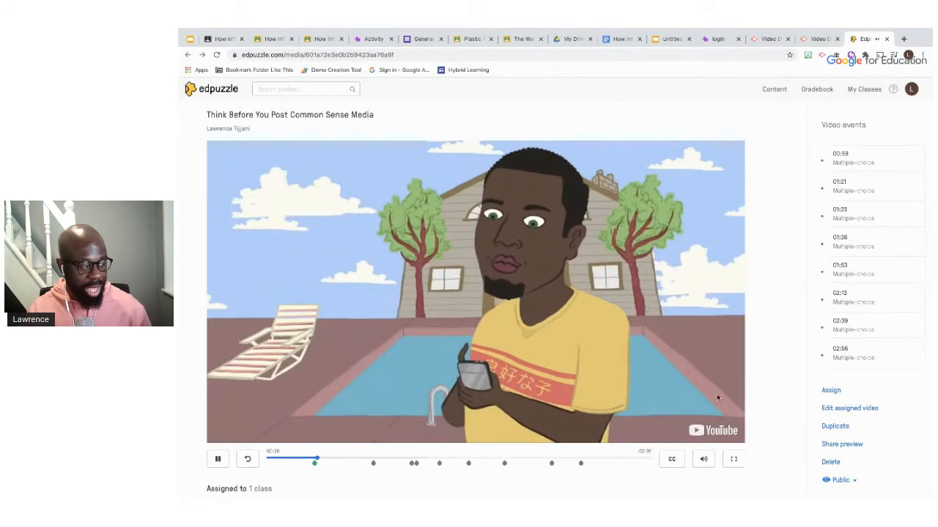
{"action": "left_click", "coordinate": [218, 459]}
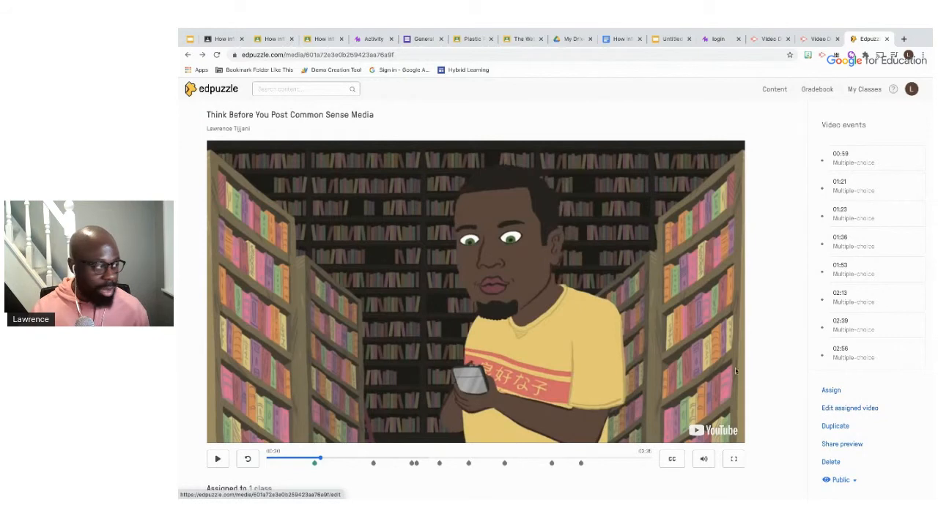
Start adding a class under My Classes by connecting an LMS class from Google Classroom
{"action": "scroll", "coordinate": [731, 183], "scroll_direction": "up", "scroll_amount": 4}
{"action": "scroll", "coordinate": [768, 155], "scroll_direction": "down", "scroll_amount": 4}
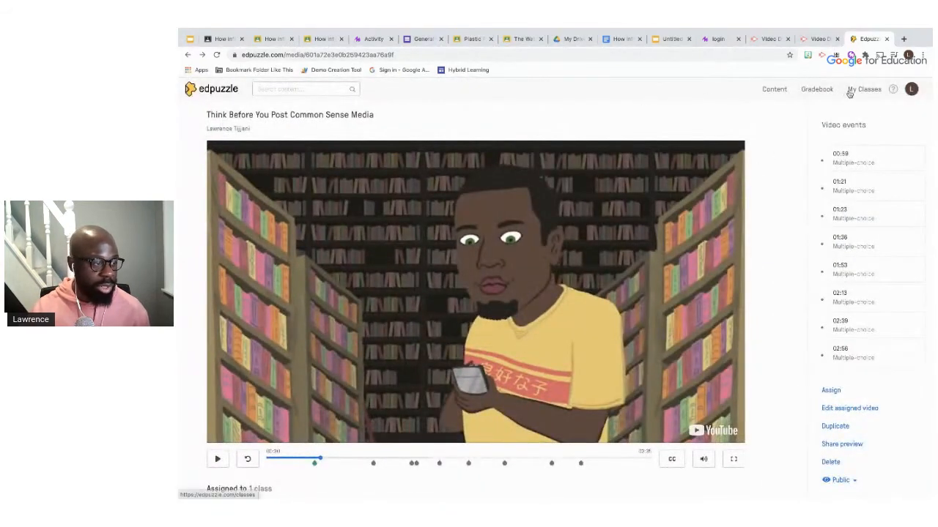
{"action": "left_click", "coordinate": [856, 91]}
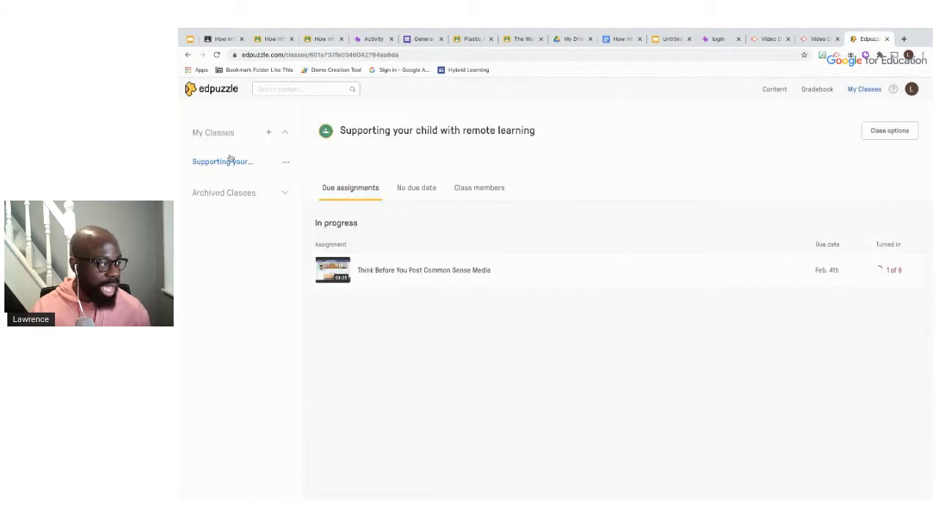
{"action": "left_click", "coordinate": [266, 138]}
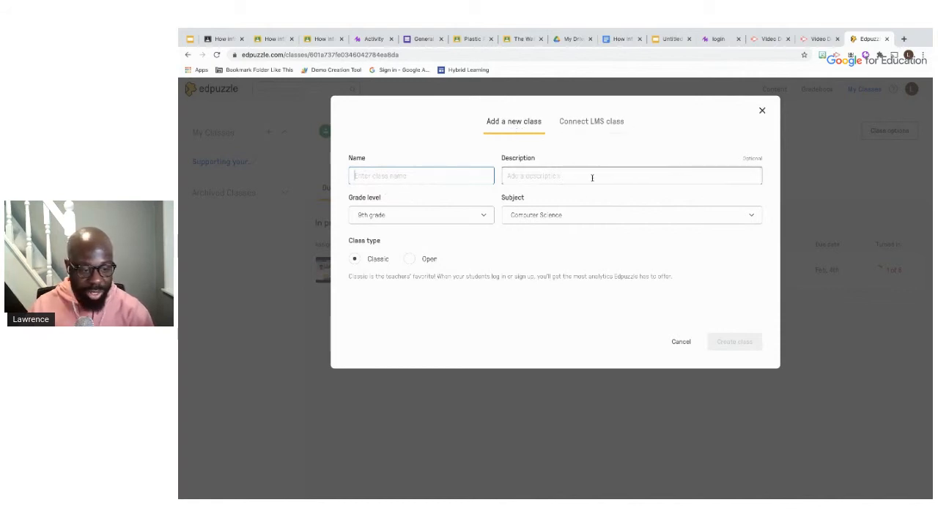
{"action": "left_click", "coordinate": [588, 126]}
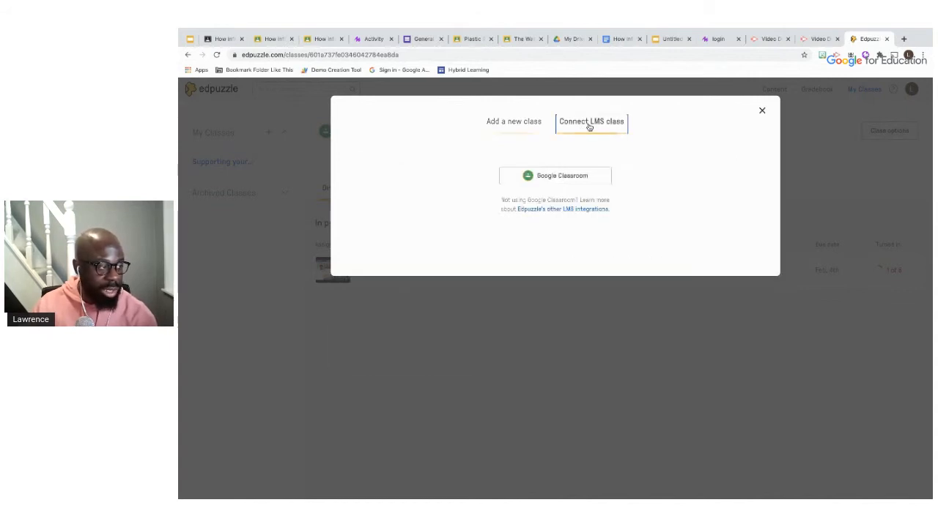
{"action": "left_click", "coordinate": [565, 177]}
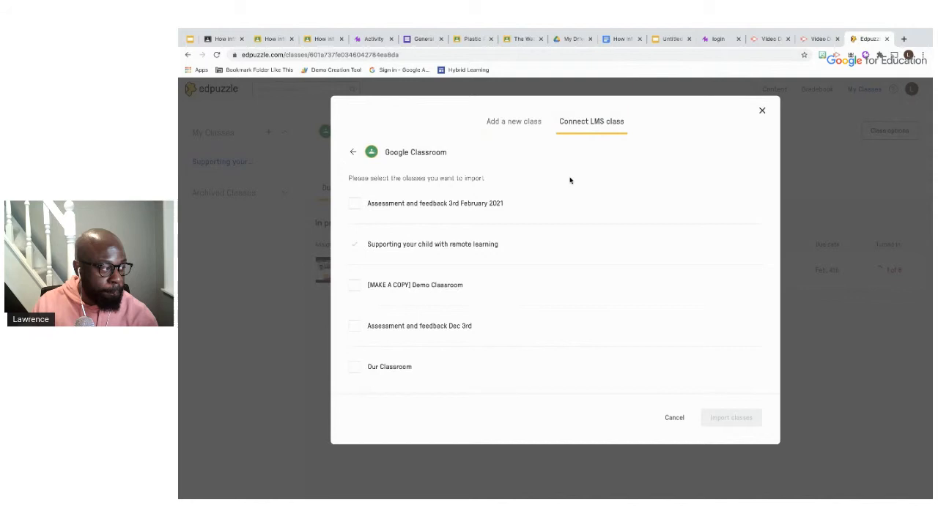
Import the class Assessment and feedback 3rd February 2021 with grade level 10th grade and subject Computer Science
{"action": "left_click", "coordinate": [359, 206]}
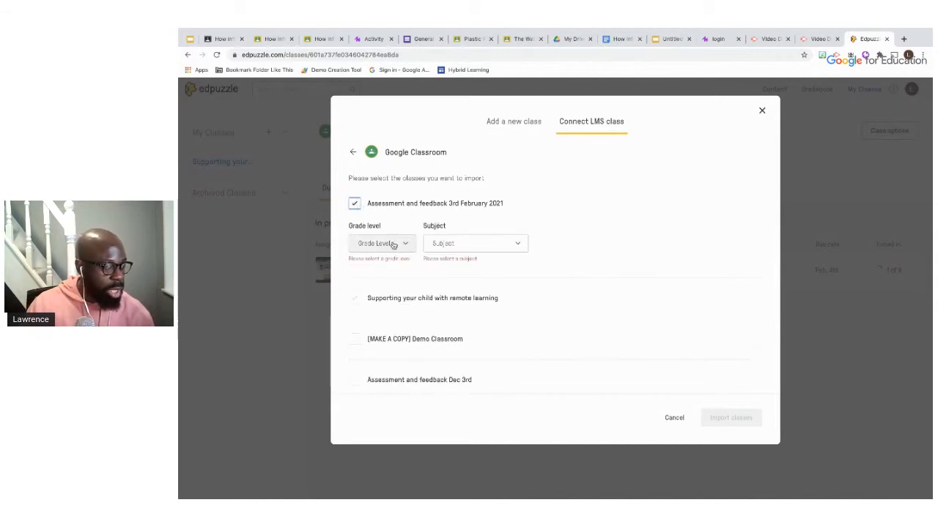
{"action": "left_click", "coordinate": [392, 244]}
{"action": "scroll", "coordinate": [384, 338], "scroll_direction": "down", "scroll_amount": 3}
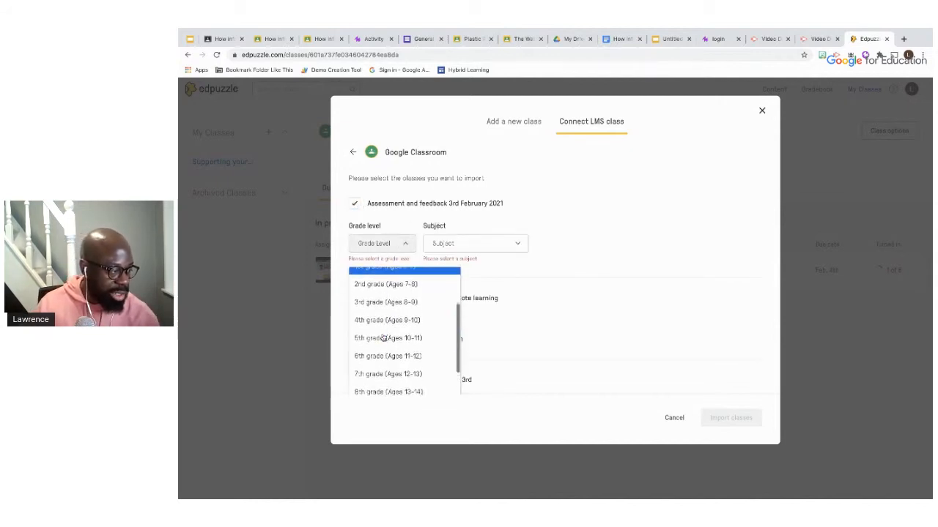
{"action": "scroll", "coordinate": [383, 338], "scroll_direction": "down", "scroll_amount": 2}
{"action": "left_click", "coordinate": [380, 336]}
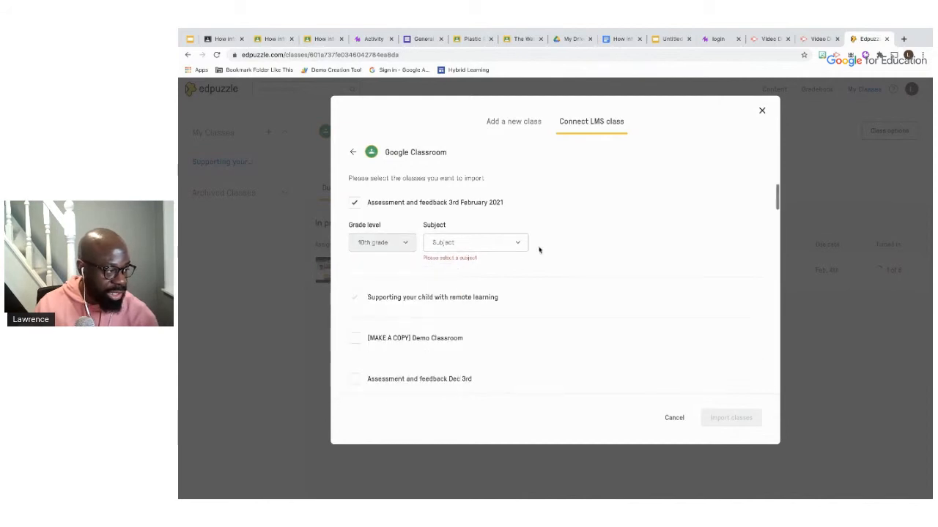
{"action": "left_click", "coordinate": [514, 248]}
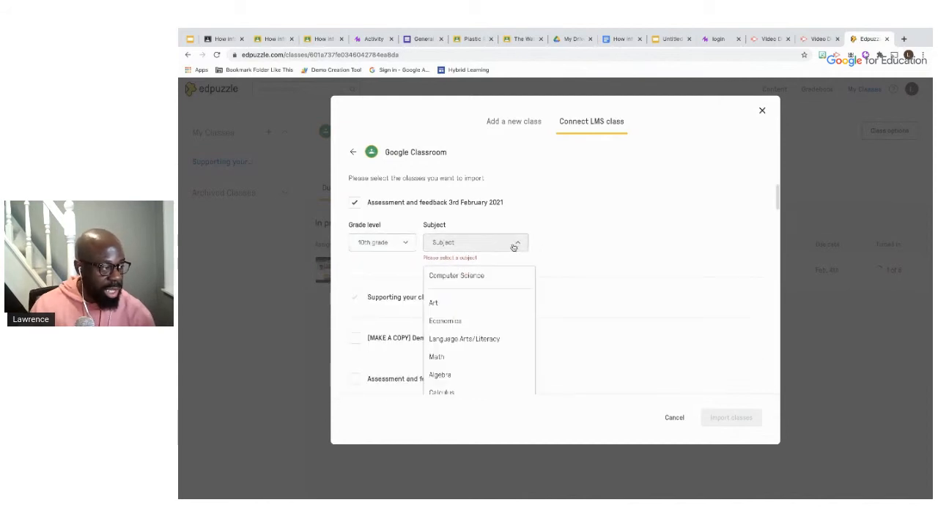
{"action": "left_click", "coordinate": [489, 279]}
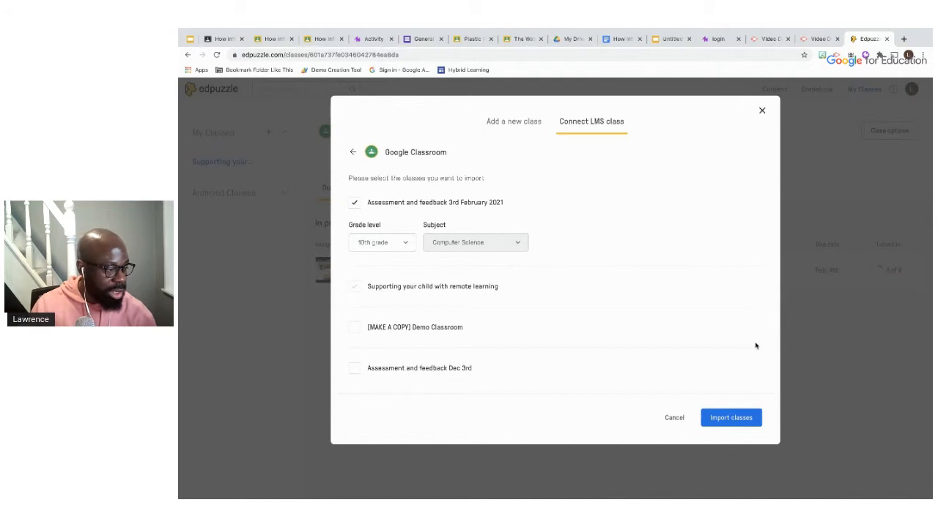
{"action": "left_click", "coordinate": [746, 422]}
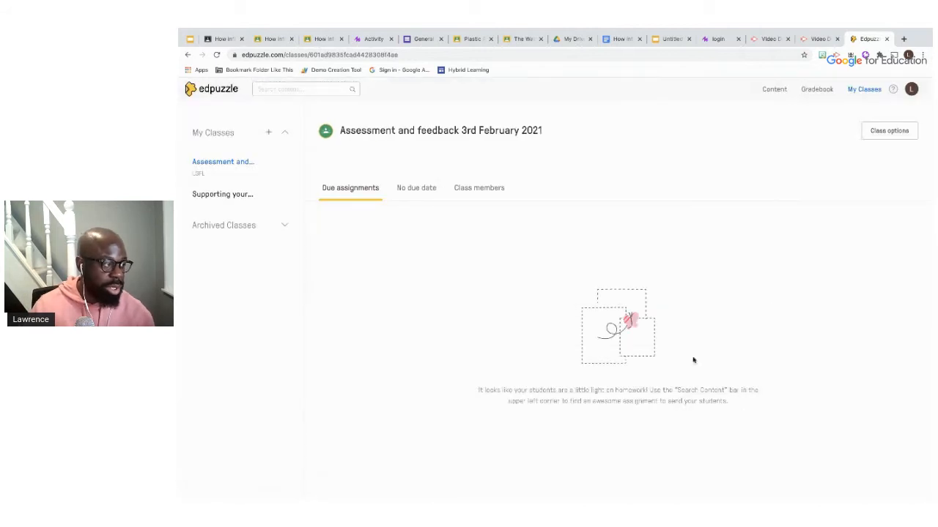
Check the imported class's members, its assignments without a due date and its due assignments
{"action": "left_click", "coordinate": [457, 190]}
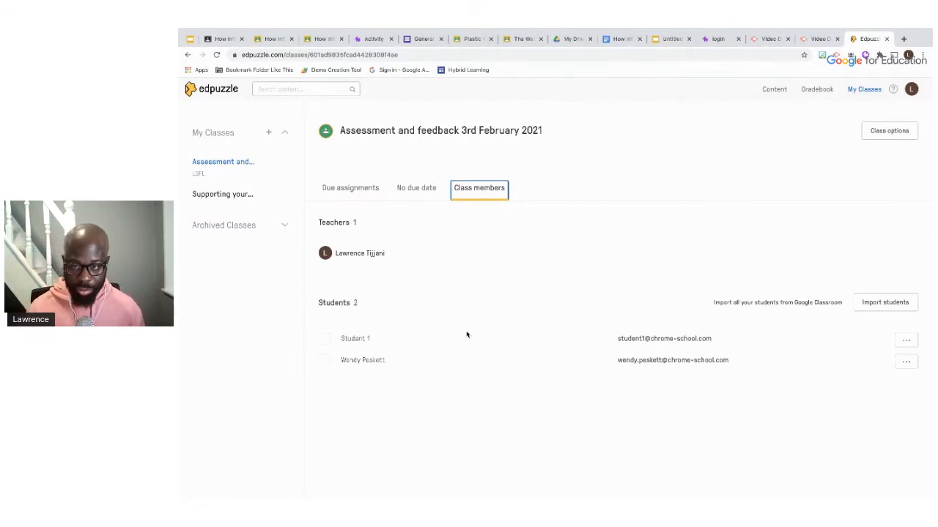
{"action": "left_click", "coordinate": [401, 191]}
{"action": "left_click", "coordinate": [364, 192]}
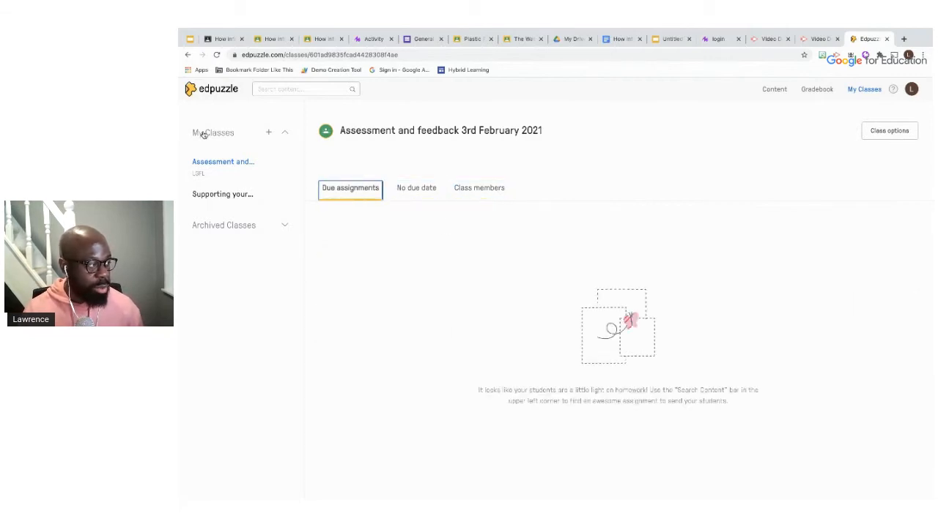
Assign the Think Before You Post Common Sense Media video to Assessment and feedback 3rd February 2021, due Feb. 6th at 11:59 pm
{"action": "left_click", "coordinate": [224, 90]}
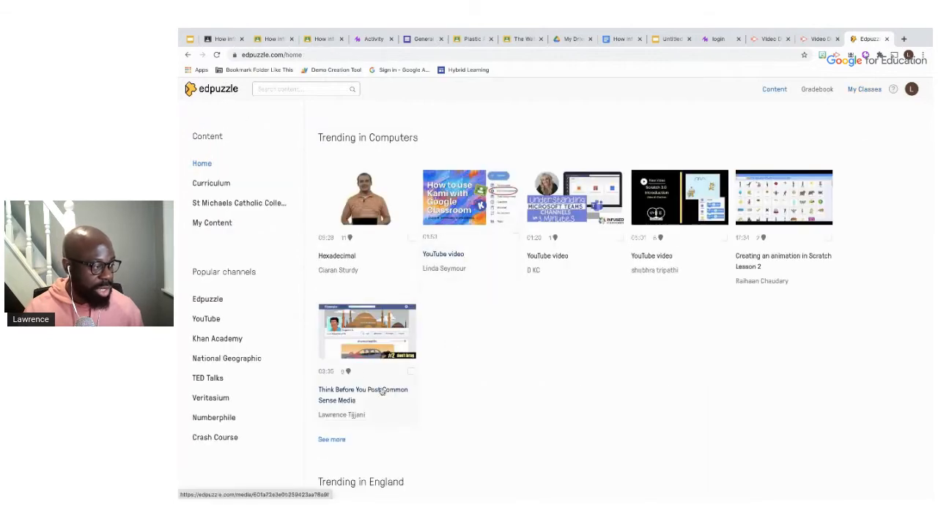
{"action": "left_click", "coordinate": [393, 333]}
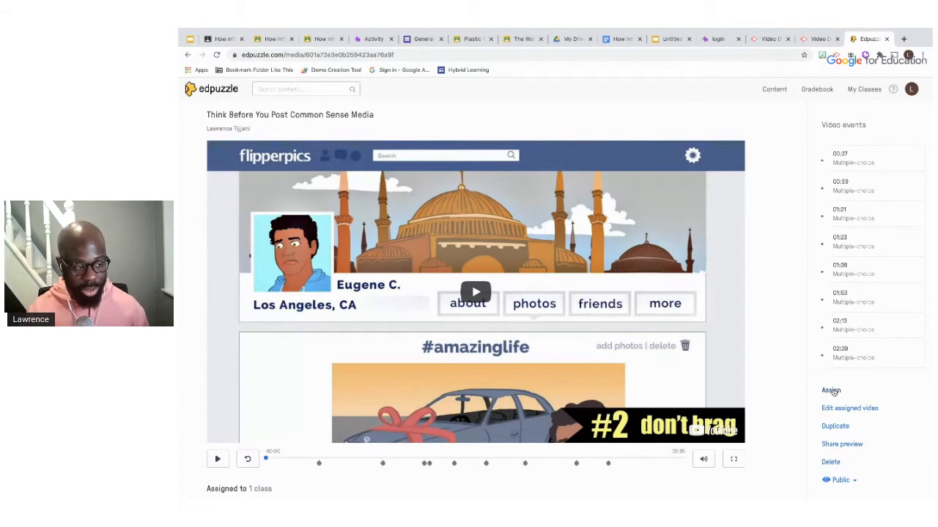
{"action": "left_click", "coordinate": [830, 391]}
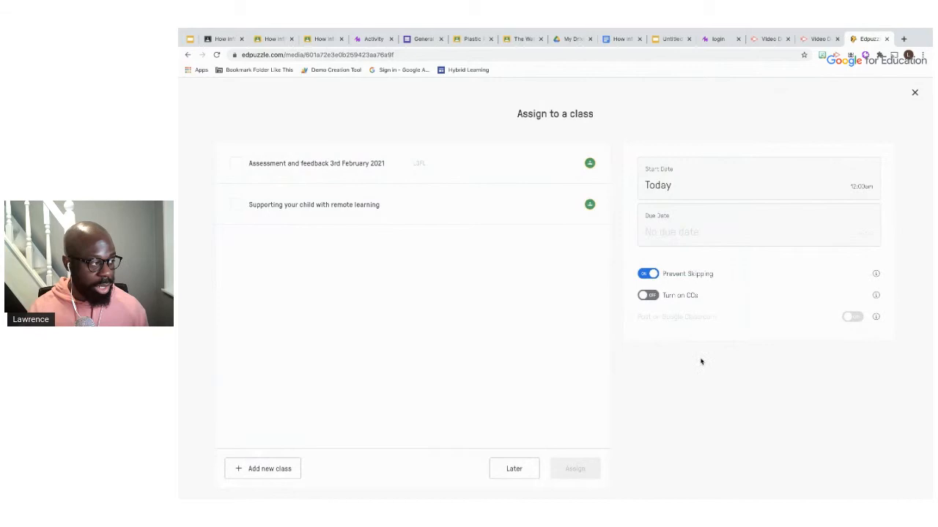
{"action": "left_click", "coordinate": [238, 164]}
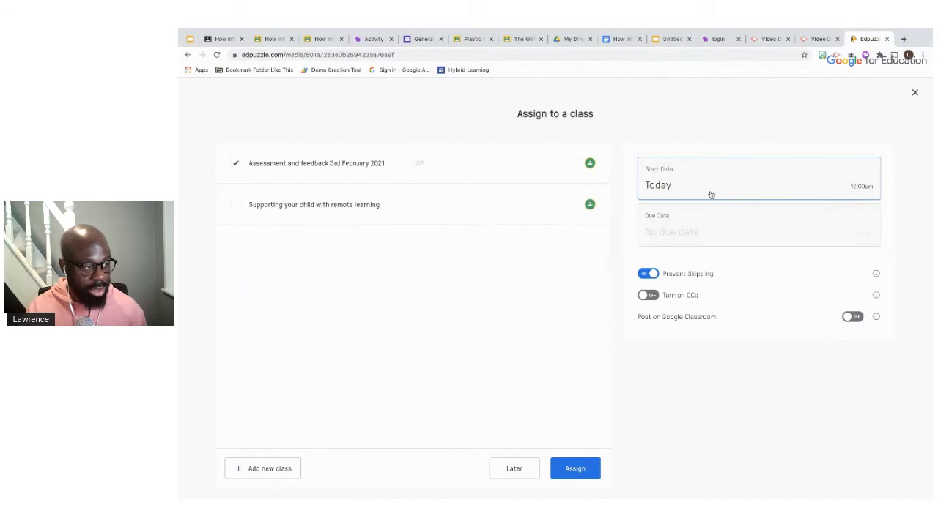
{"action": "left_click", "coordinate": [706, 234]}
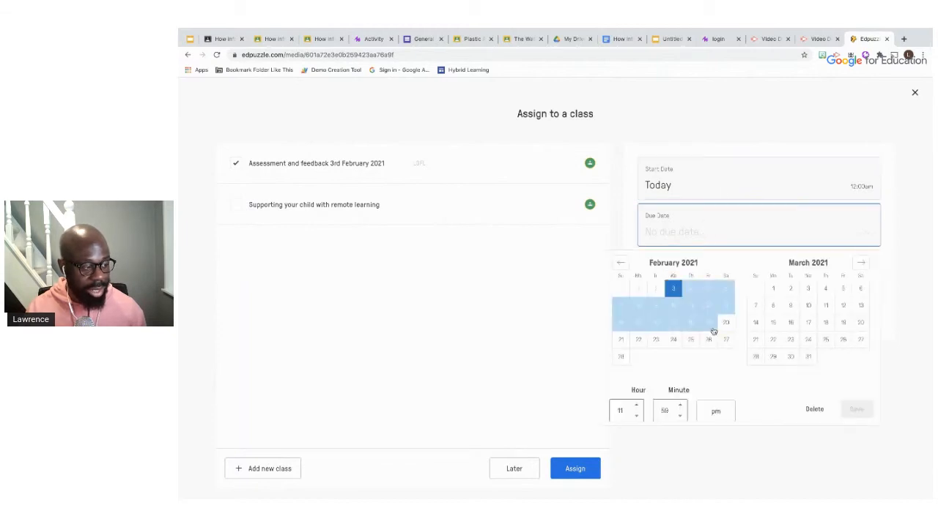
{"action": "left_click", "coordinate": [725, 293]}
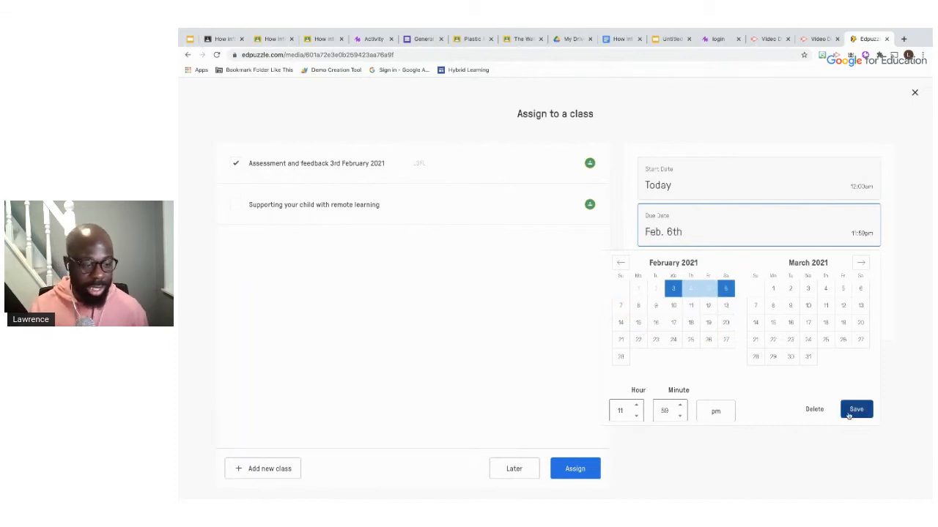
{"action": "left_click", "coordinate": [854, 410]}
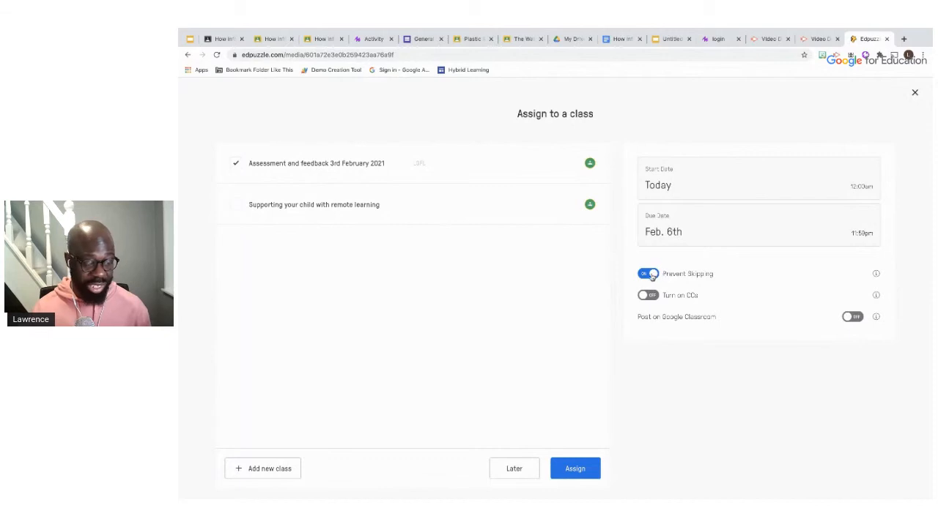
{"action": "left_click", "coordinate": [581, 470]}
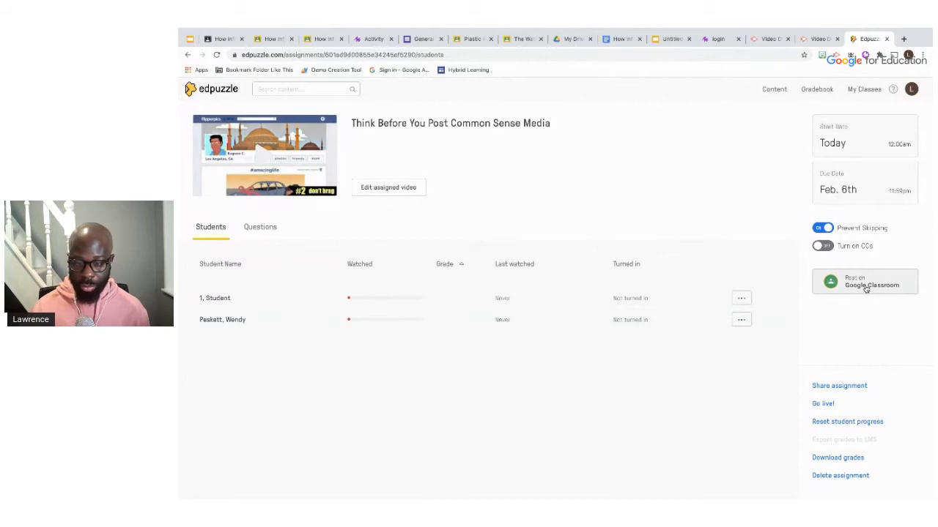
Post the Edpuzzle assignment on Google Classroom and switch to the Classroom page for "How influential is Facebook?"
{"action": "left_click", "coordinate": [837, 285]}
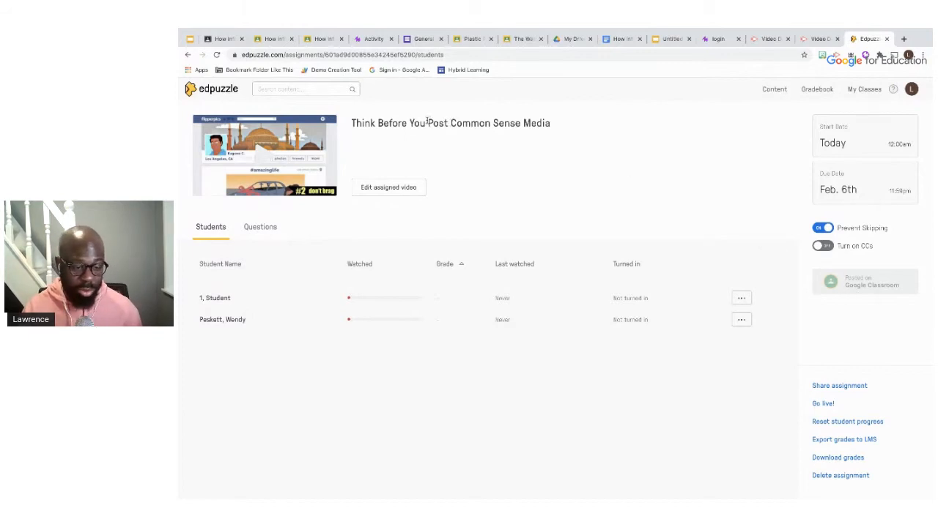
{"action": "left_click", "coordinate": [217, 41]}
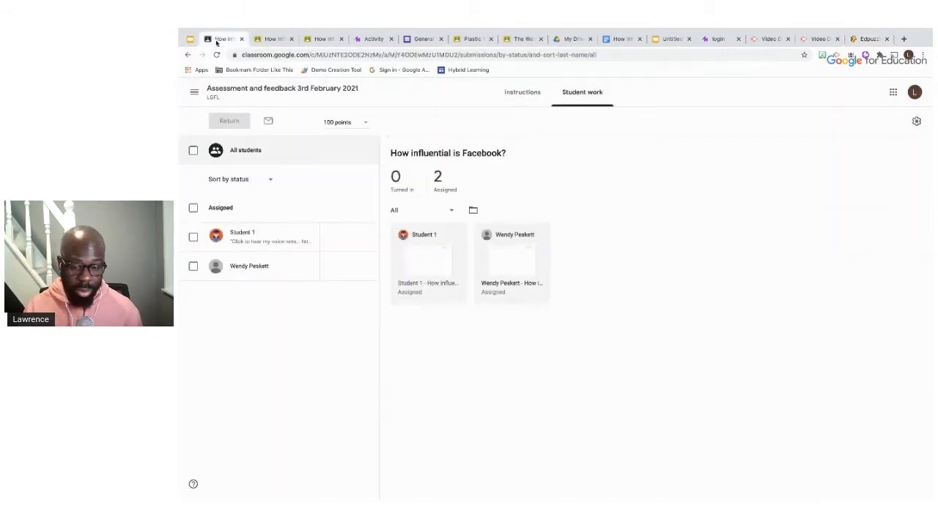
Locate the Edpuzzle Think Before You Post assignment in the Classwork of Assessment and feedback 3rd February 2021 and move it under the Monday topic
{"action": "left_click", "coordinate": [315, 90]}
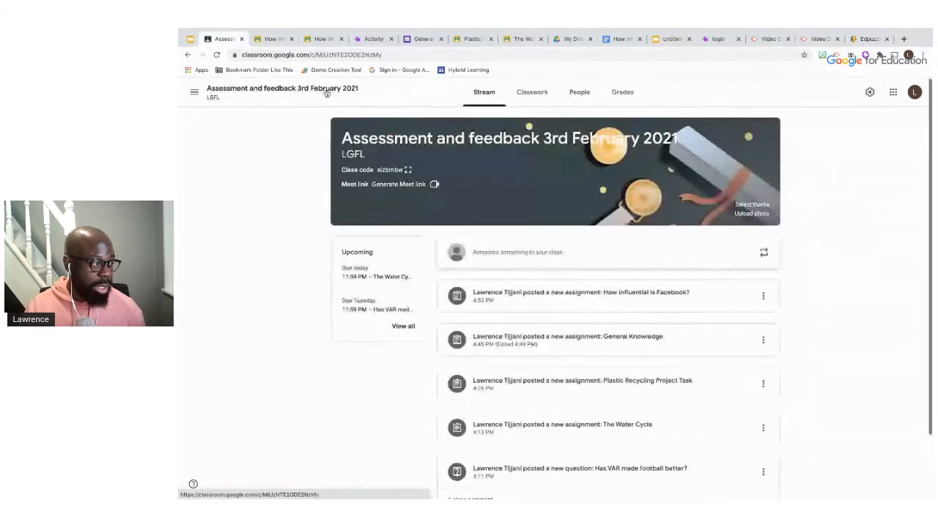
{"action": "left_click", "coordinate": [520, 93]}
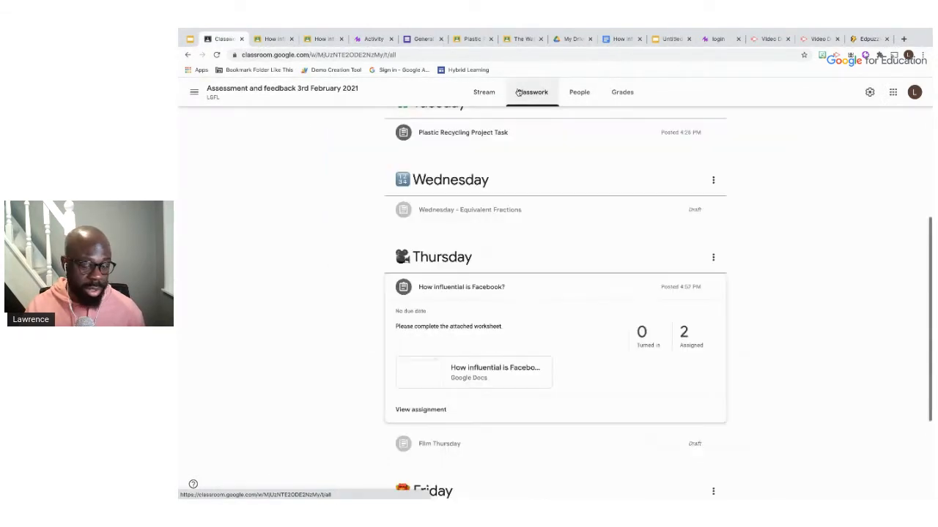
{"action": "scroll", "coordinate": [521, 183], "scroll_direction": "up", "scroll_amount": 5}
{"action": "scroll", "coordinate": [505, 178], "scroll_direction": "down", "scroll_amount": 1}
{"action": "scroll", "coordinate": [483, 166], "scroll_direction": "up", "scroll_amount": 1}
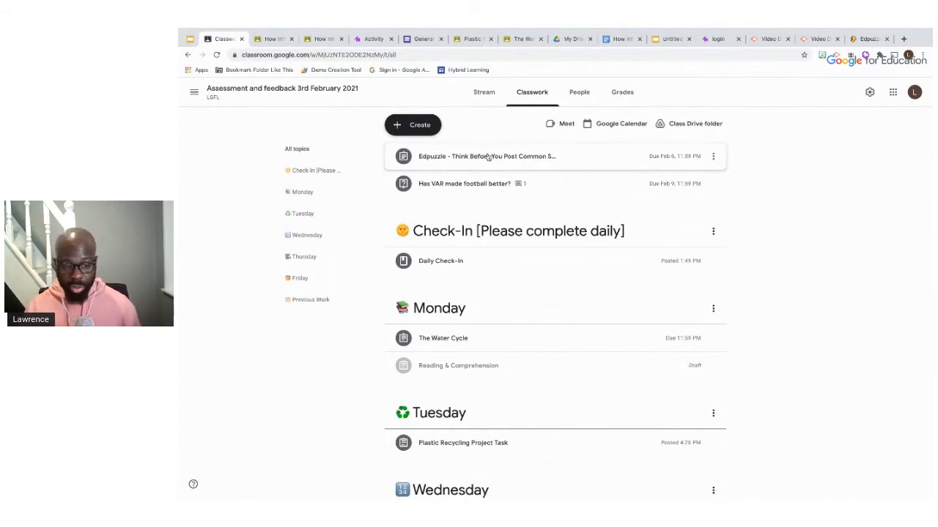
{"action": "scroll", "coordinate": [489, 156], "scroll_direction": "up", "scroll_amount": 5}
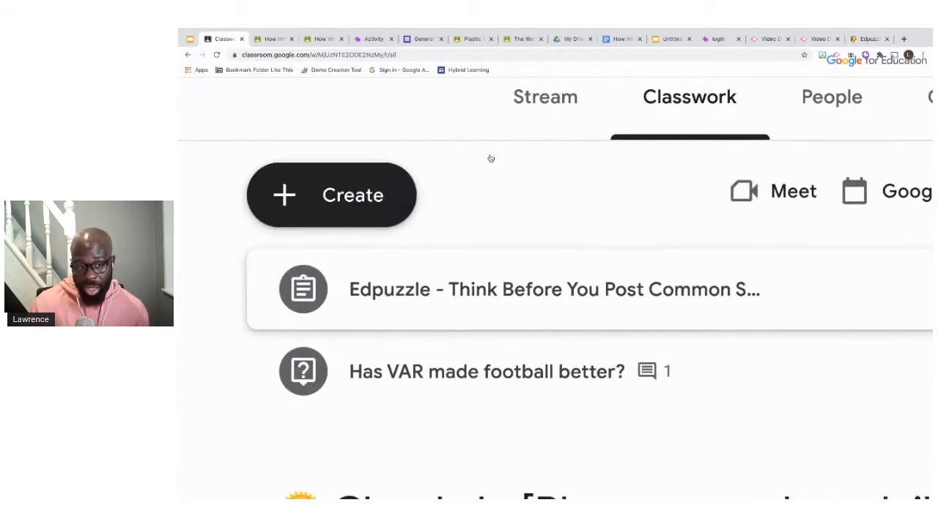
{"action": "scroll", "coordinate": [502, 196], "scroll_direction": "down", "scroll_amount": 5}
{"action": "left_click_drag", "start_coordinate": [473, 161], "coordinate": [464, 313]}
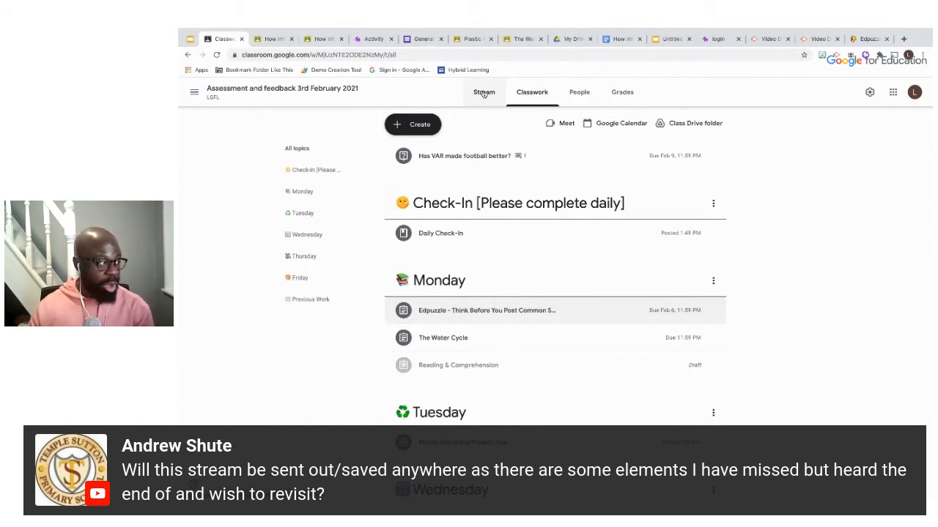
{"action": "scroll", "coordinate": [483, 94], "scroll_direction": "down", "scroll_amount": 1}
{"action": "scroll", "coordinate": [498, 154], "scroll_direction": "down", "scroll_amount": 1}
{"action": "scroll", "coordinate": [498, 153], "scroll_direction": "down", "scroll_amount": 1}
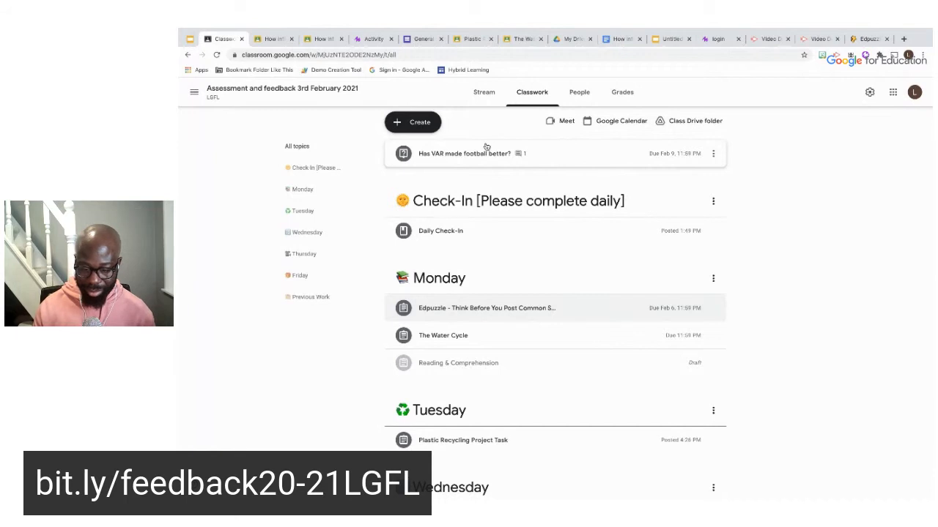
{"action": "scroll", "coordinate": [487, 147], "scroll_direction": "up", "scroll_amount": 1}
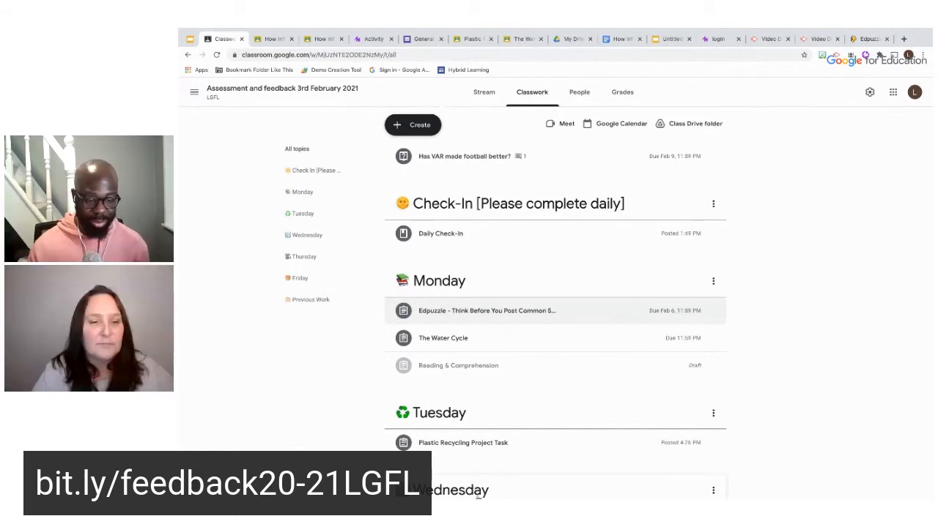
Switch back to the Google Slides presentation at the Feedback 3rd Party Tools slide
{"action": "mouse_move", "coordinate": [486, 497]}
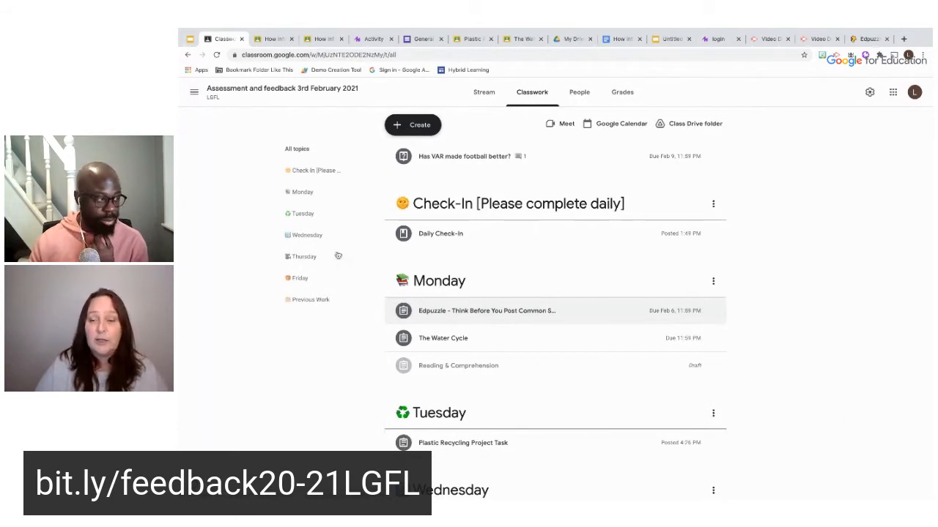
{"action": "left_click", "coordinate": [192, 41]}
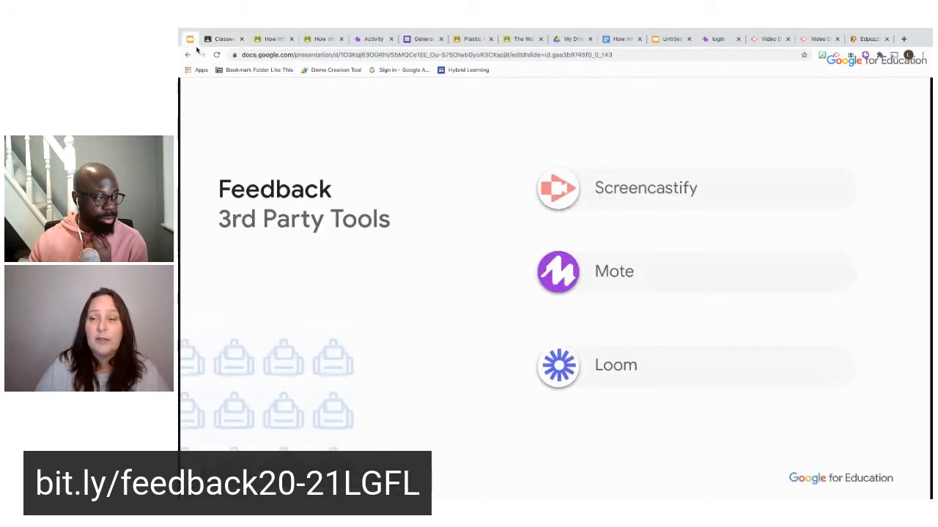